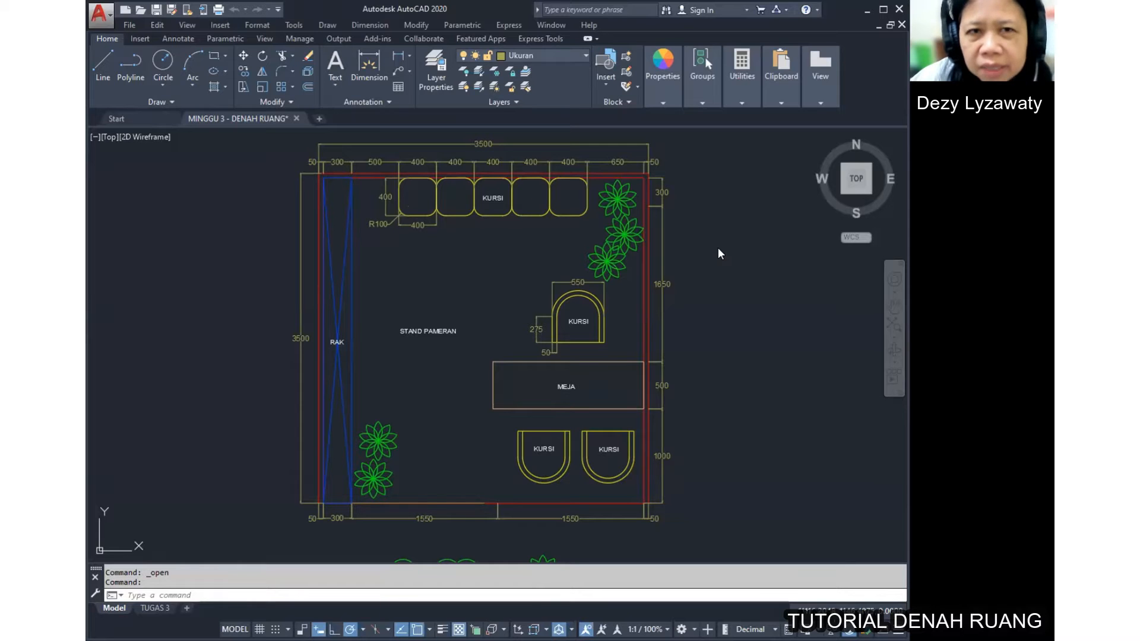
# Step: Create a new drawing from the acad template
pyautogui.click(127, 26)
pyautogui.press('ctrl')
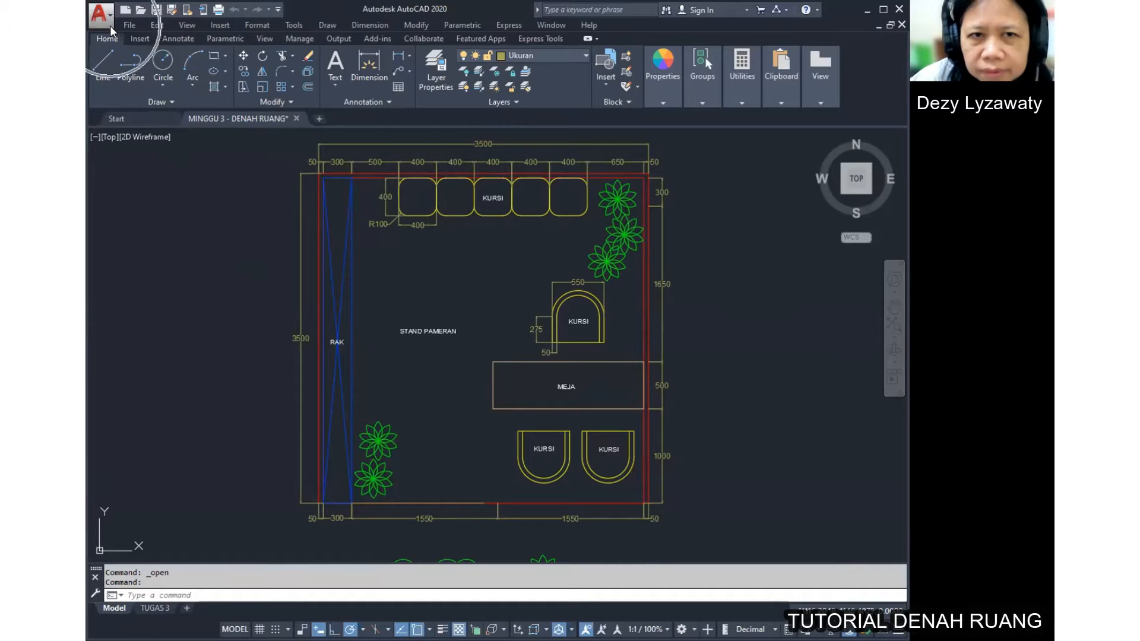
pyautogui.click(110, 26)
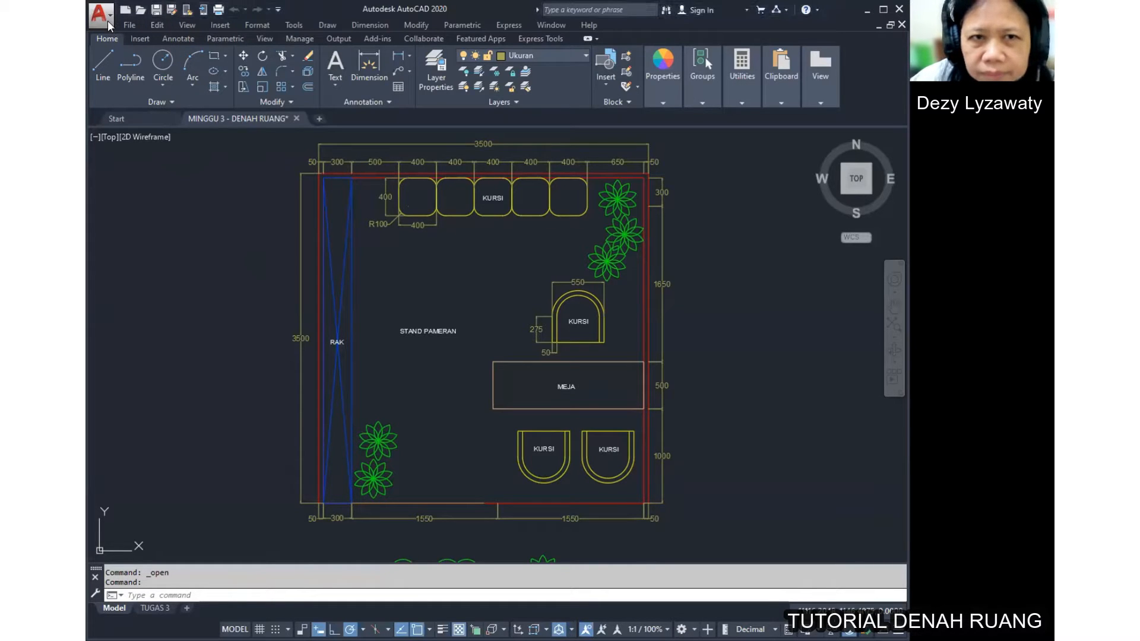
pyautogui.click(108, 20)
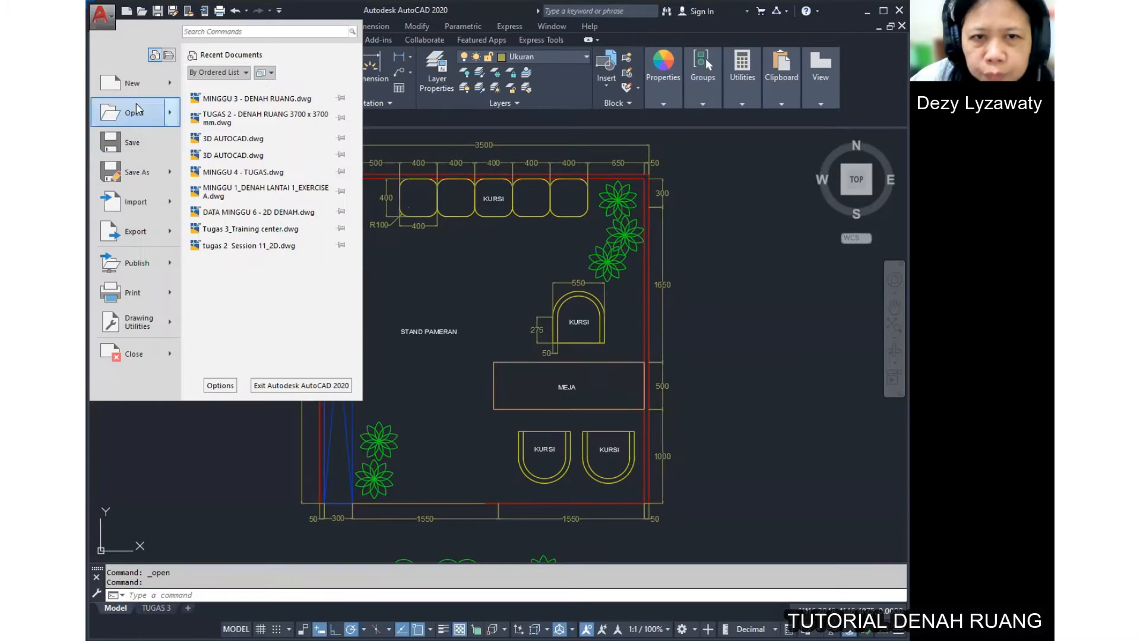
pyautogui.moveTo(141, 89)
pyautogui.click(257, 88)
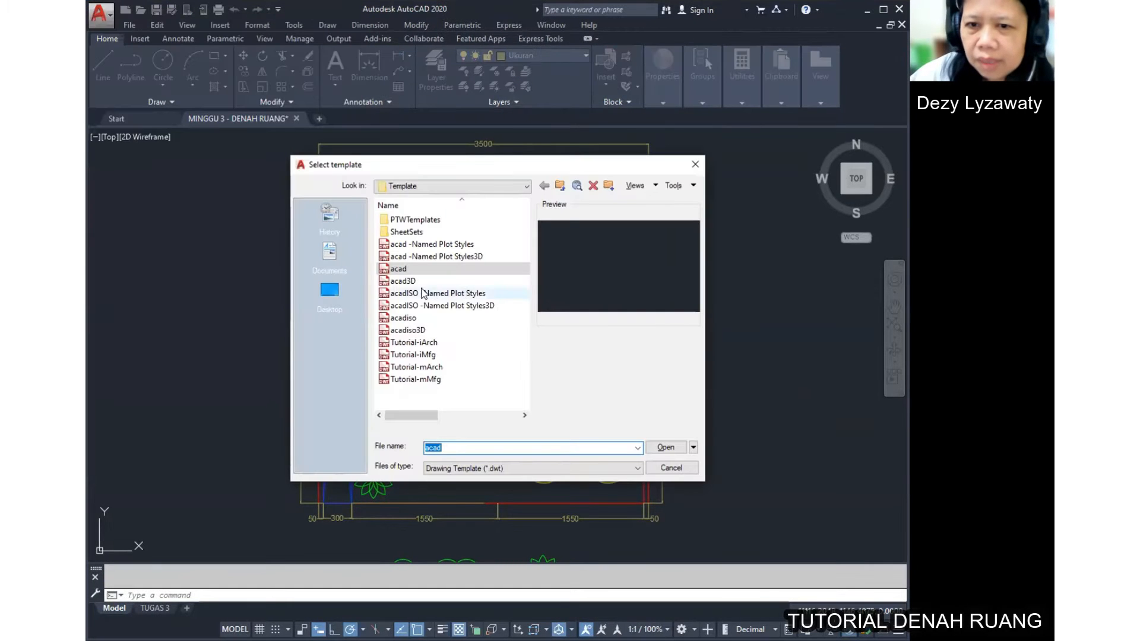
pyautogui.click(427, 271)
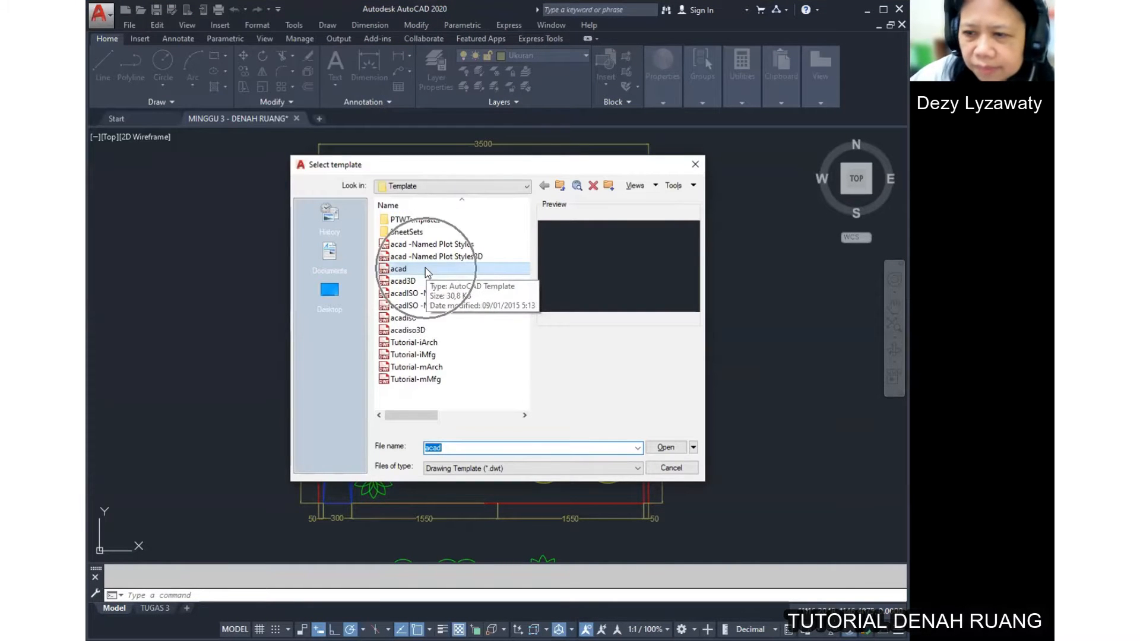
pyautogui.click(678, 447)
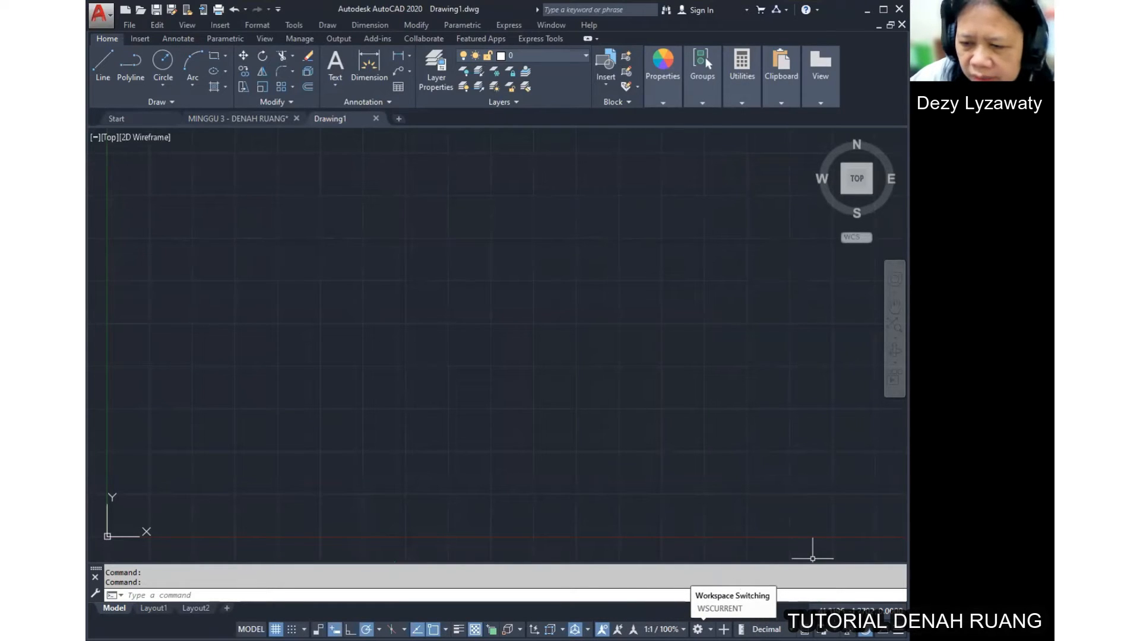
# Step: Choose the Drafting & Annotation workspace for the new drawing
pyautogui.click(698, 629)
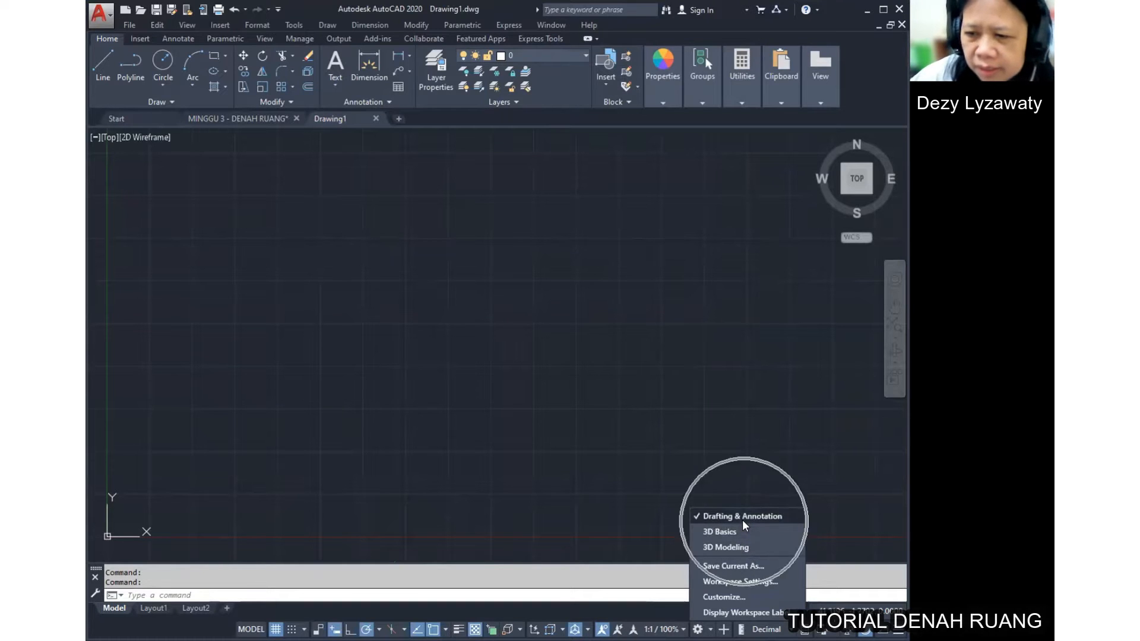
pyautogui.click(742, 516)
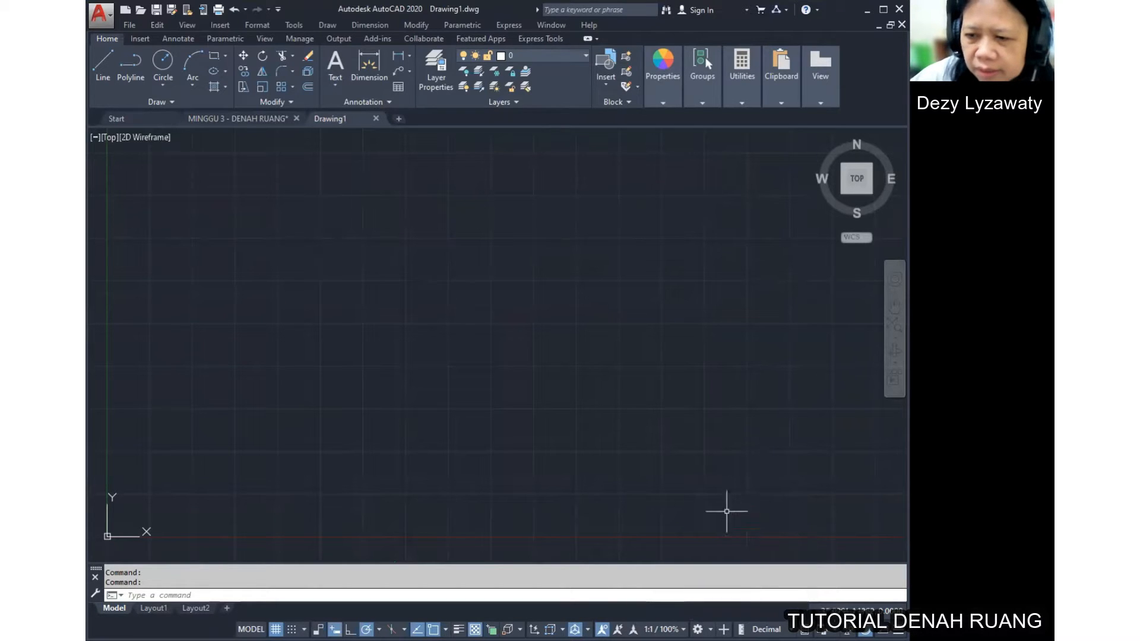
# Step: Hide the menu bar and show it again
pyautogui.click(278, 10)
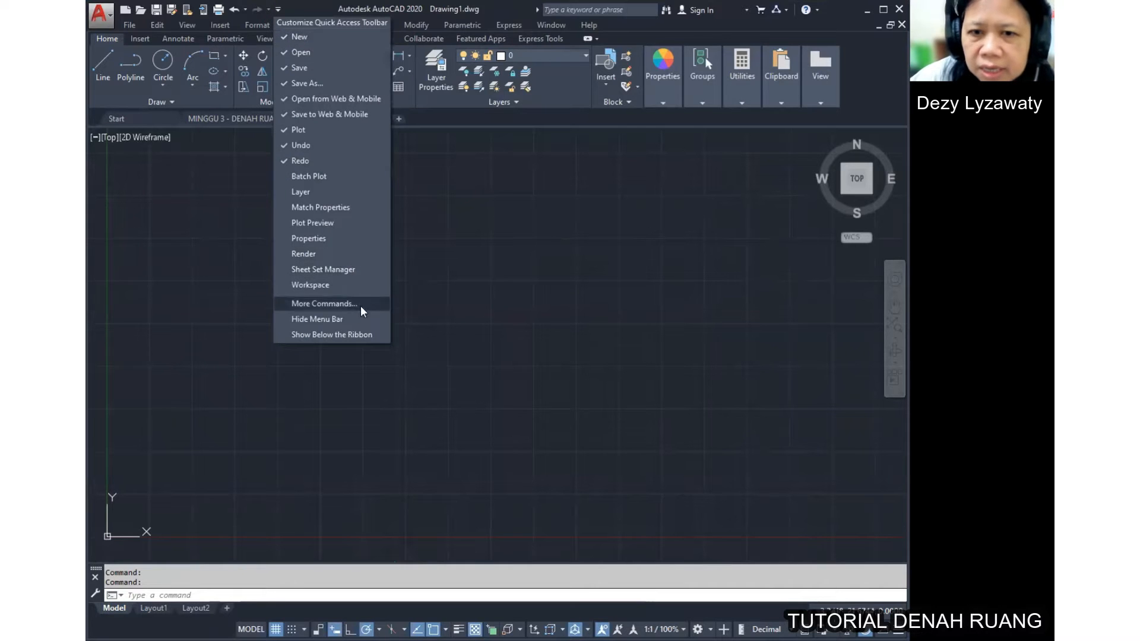
pyautogui.click(352, 317)
pyautogui.click(279, 10)
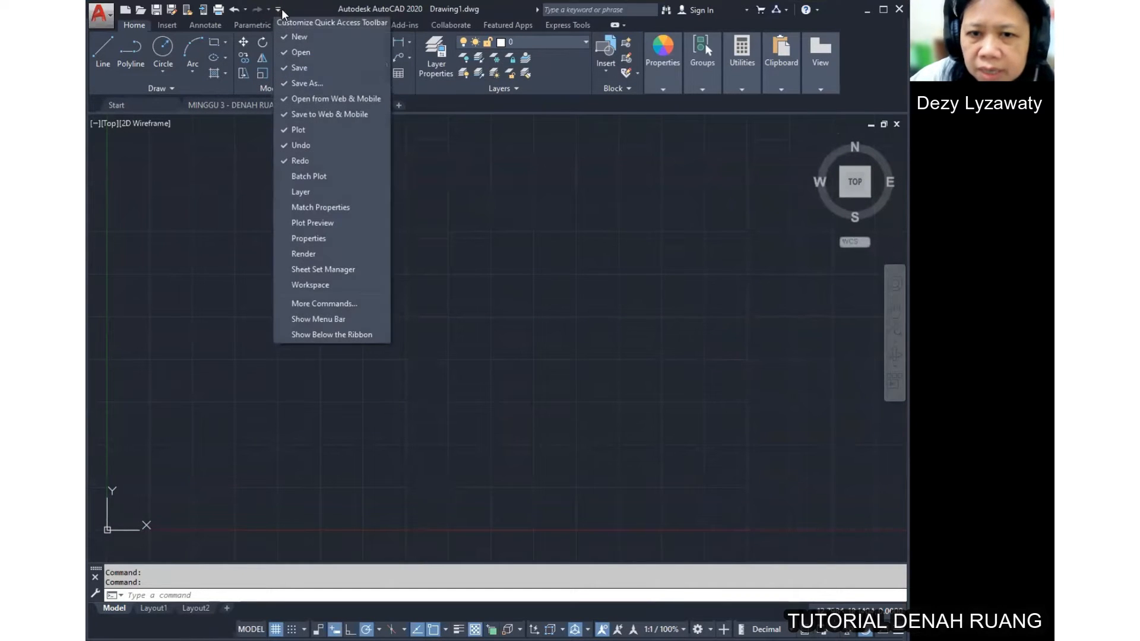
pyautogui.click(349, 318)
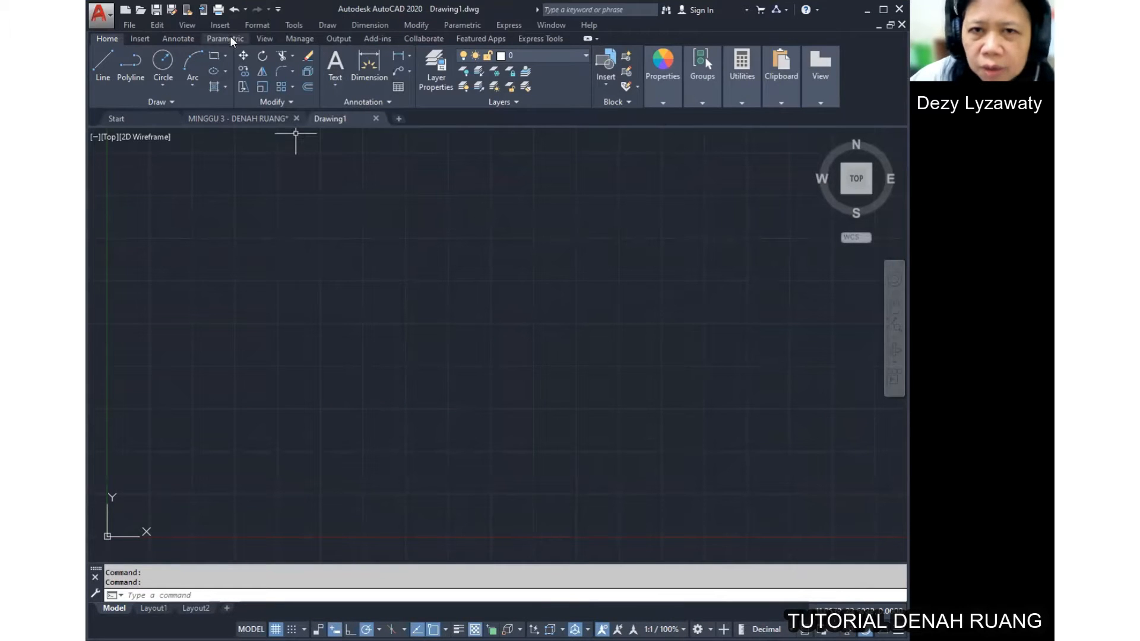
# Step: Set the drawing's insertion scale units to Millimeters and apply the unit settings
pyautogui.click(253, 26)
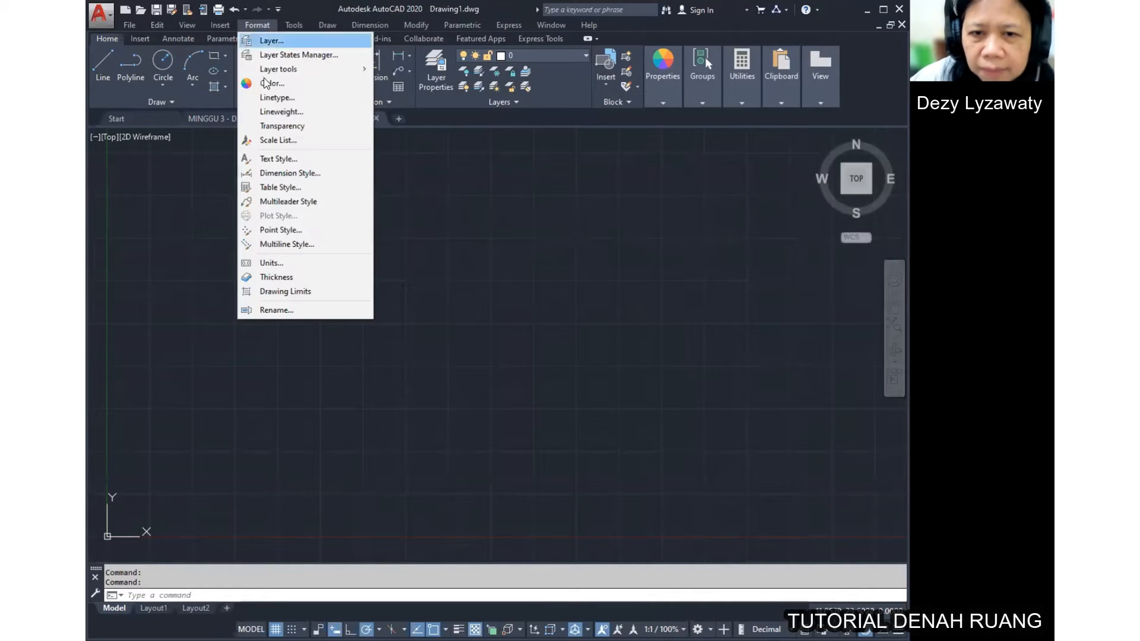
pyautogui.click(281, 263)
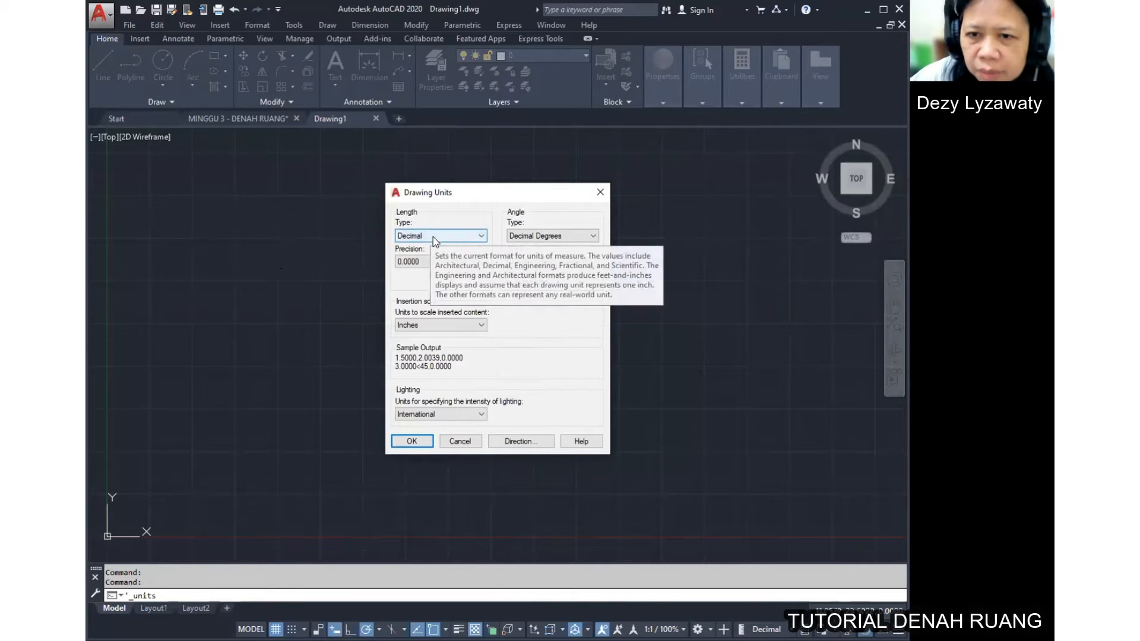
pyautogui.click(468, 327)
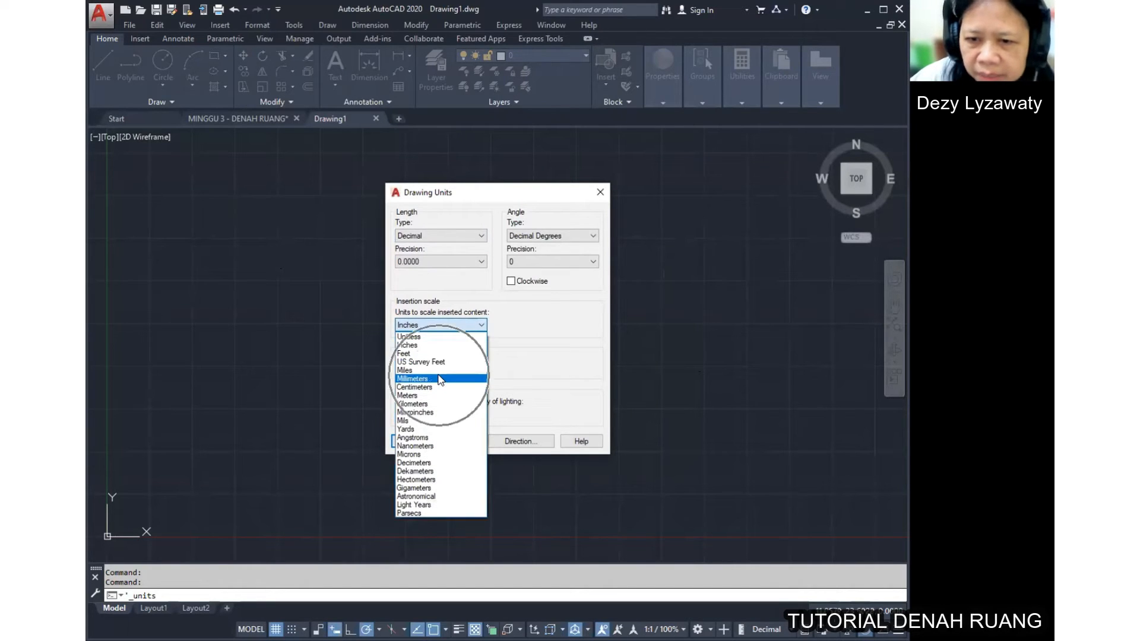
pyautogui.click(440, 370)
pyautogui.click(464, 322)
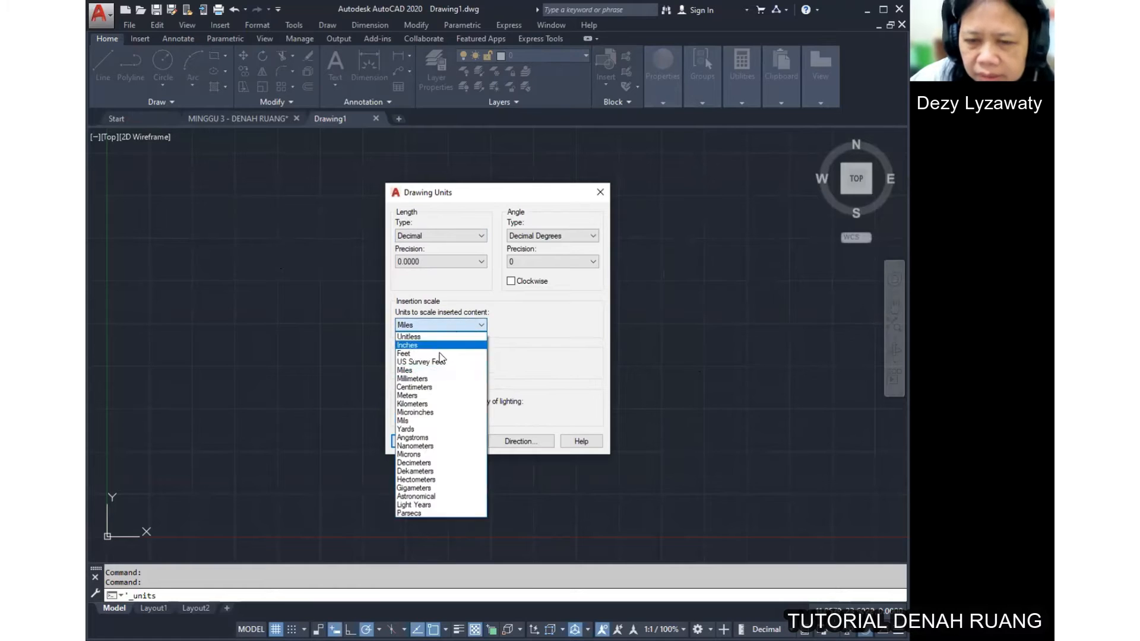
pyautogui.click(439, 378)
pyautogui.click(408, 441)
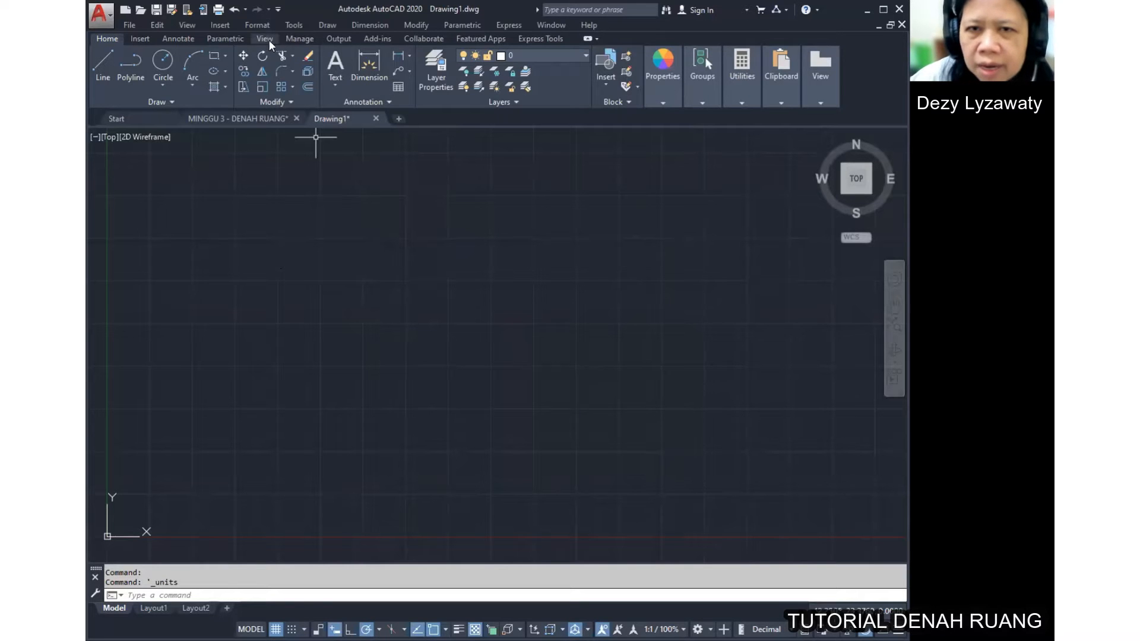
# Step: Set the model space drawing limits from lower-left corner 0,0 to upper-right corner 5000,5000
pyautogui.click(261, 26)
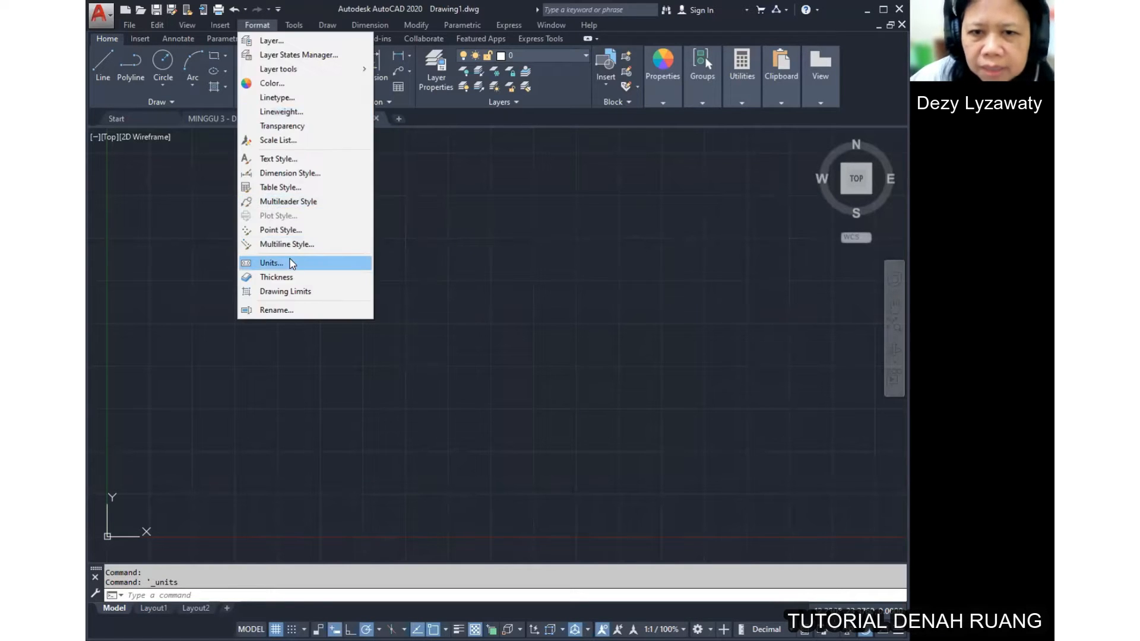
pyautogui.click(293, 295)
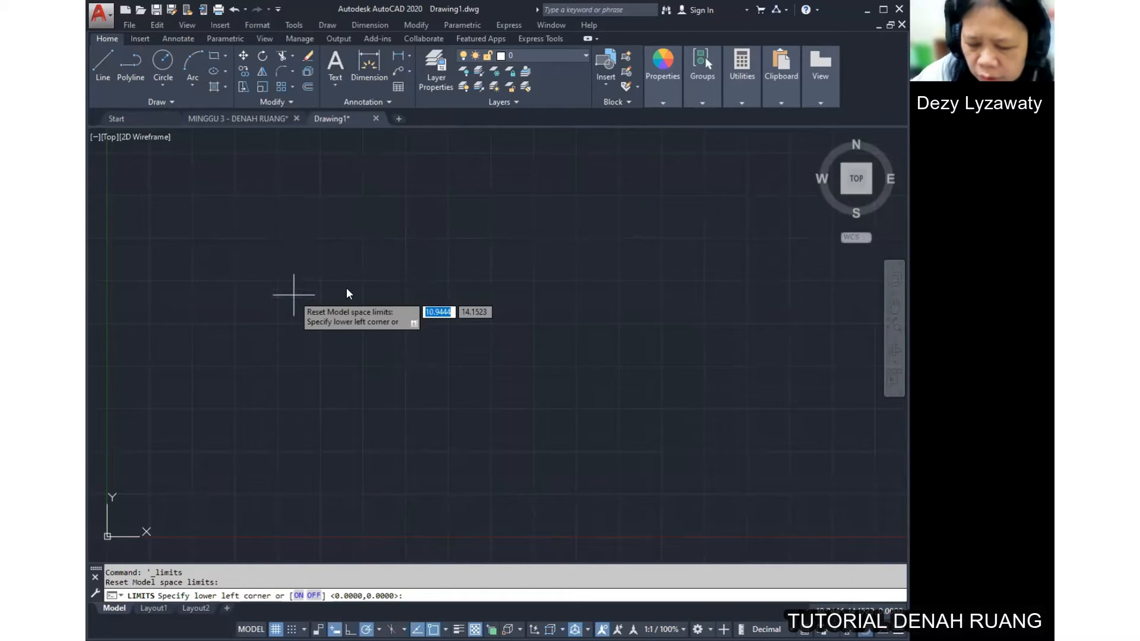
pyautogui.write('0,0')
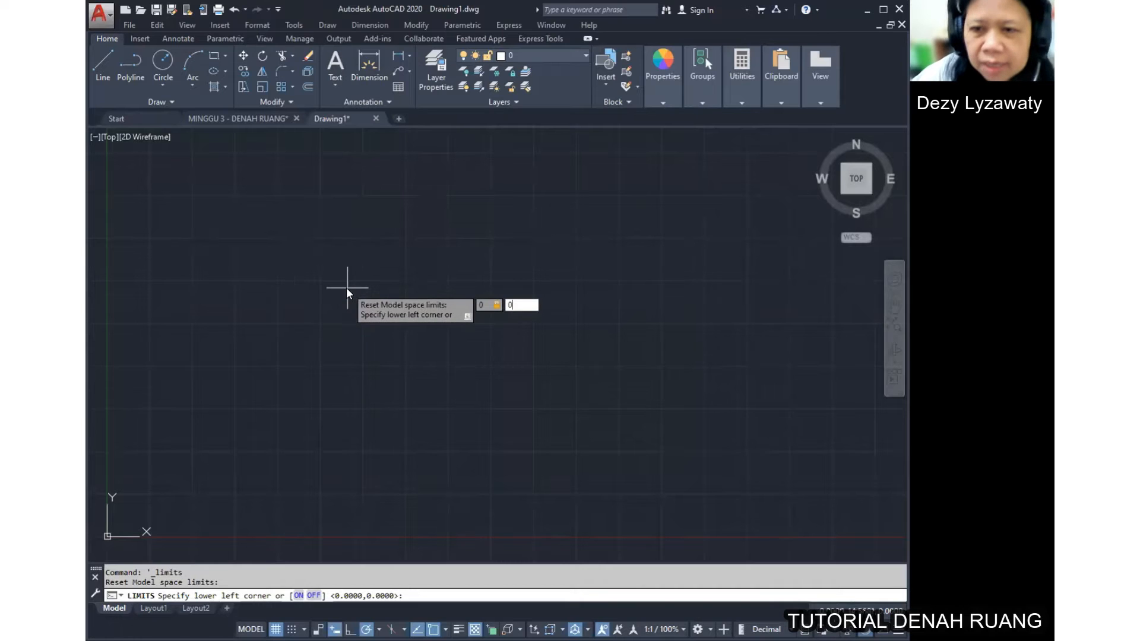
pyautogui.press('Return')
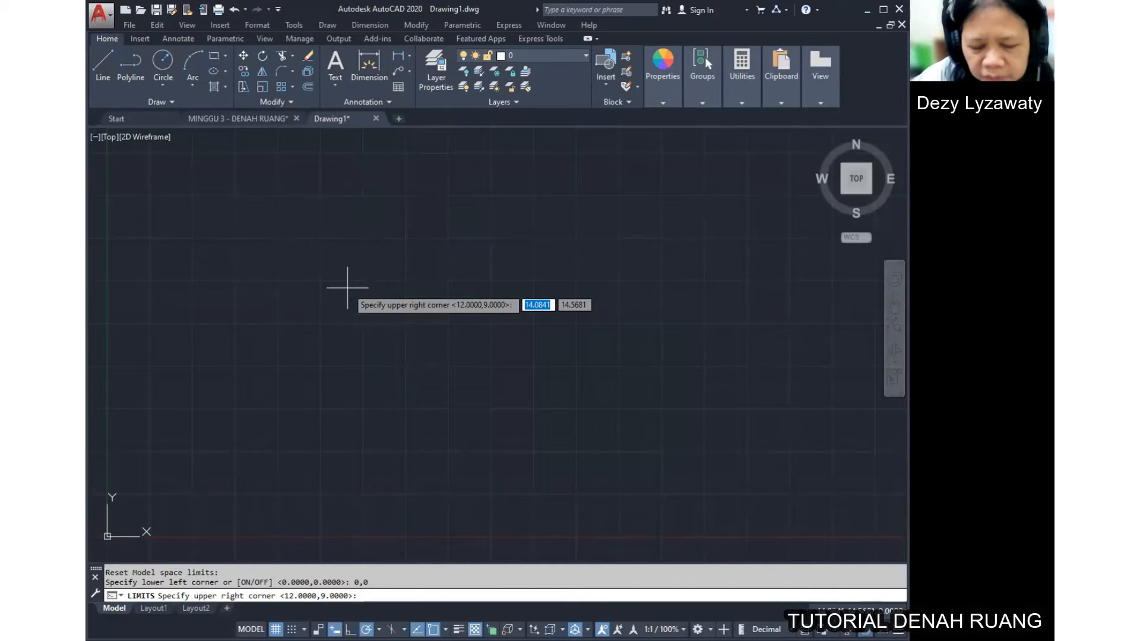
pyautogui.write('5000')
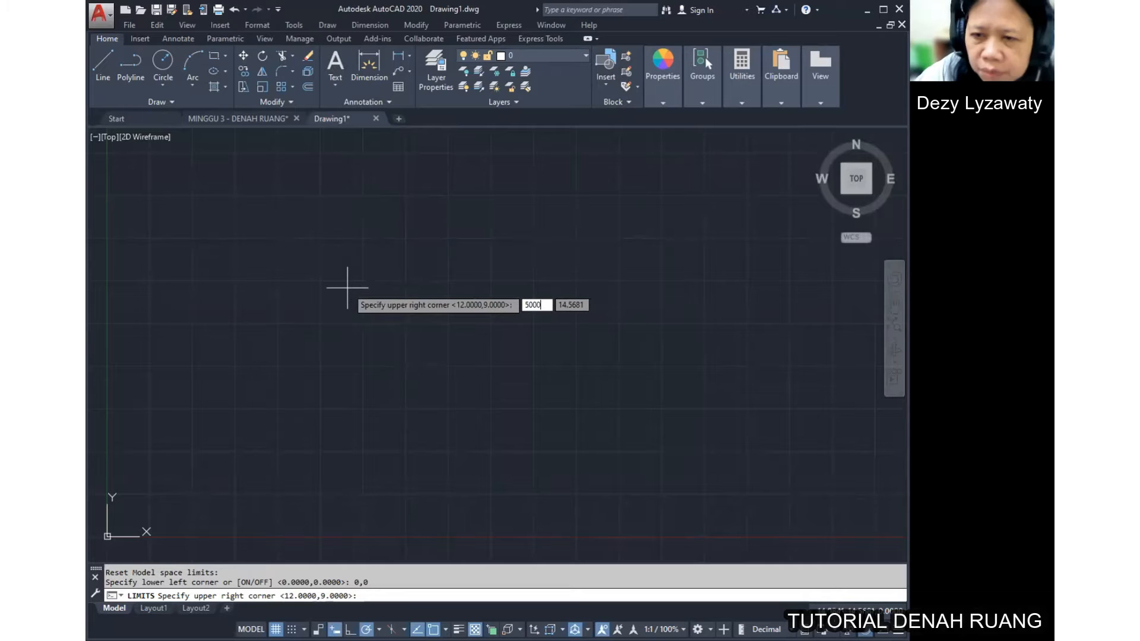
pyautogui.press('Tab')
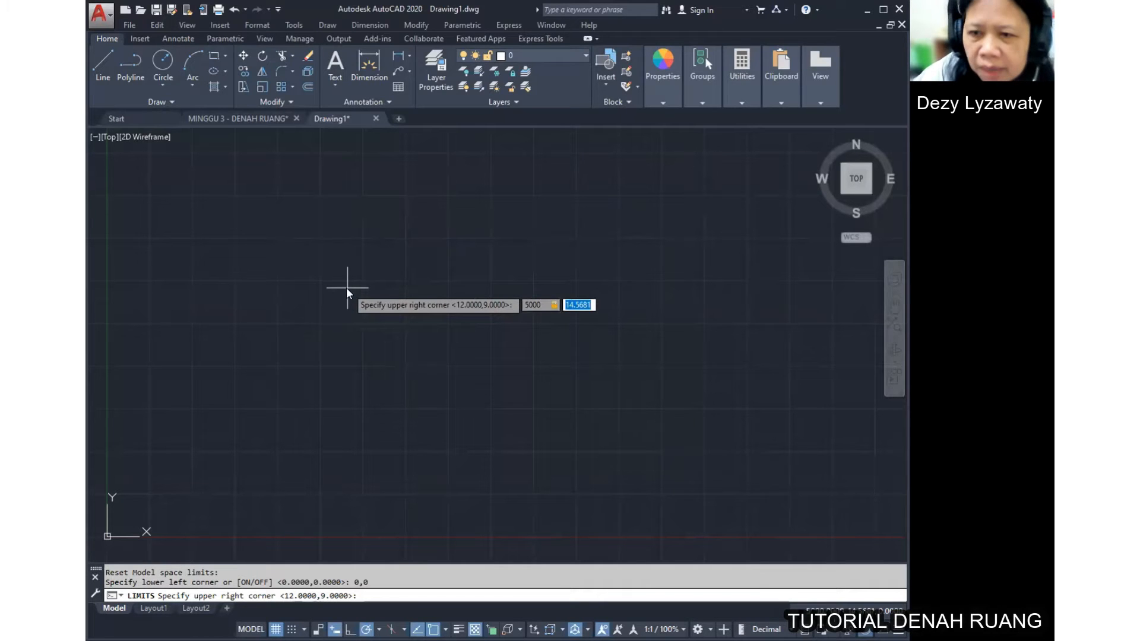
pyautogui.write('5000')
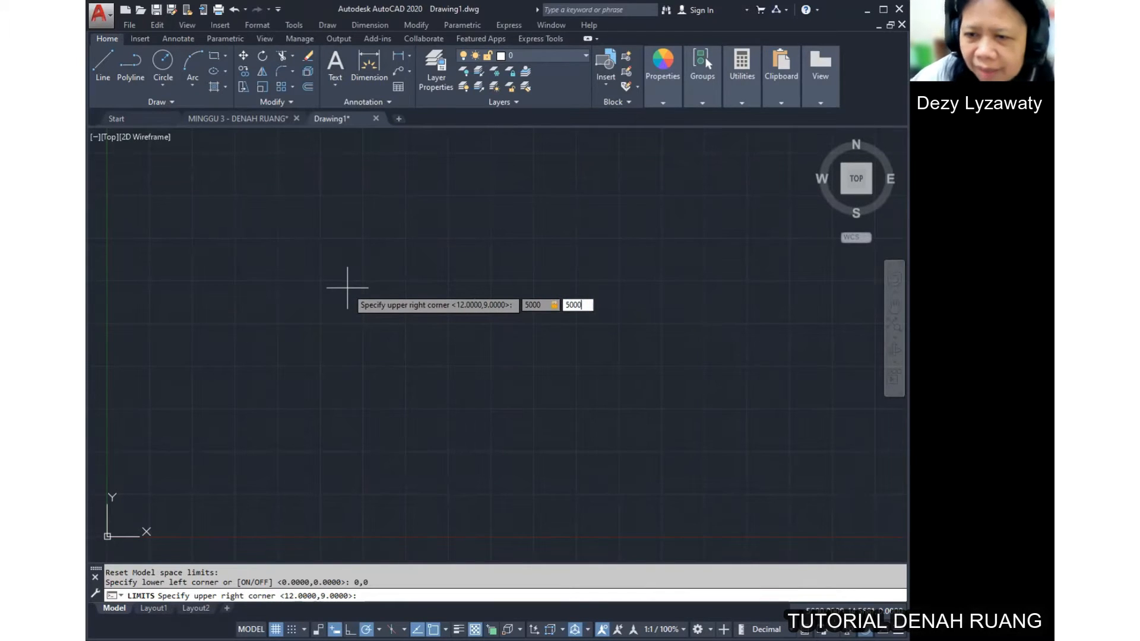
pyautogui.press('Return')
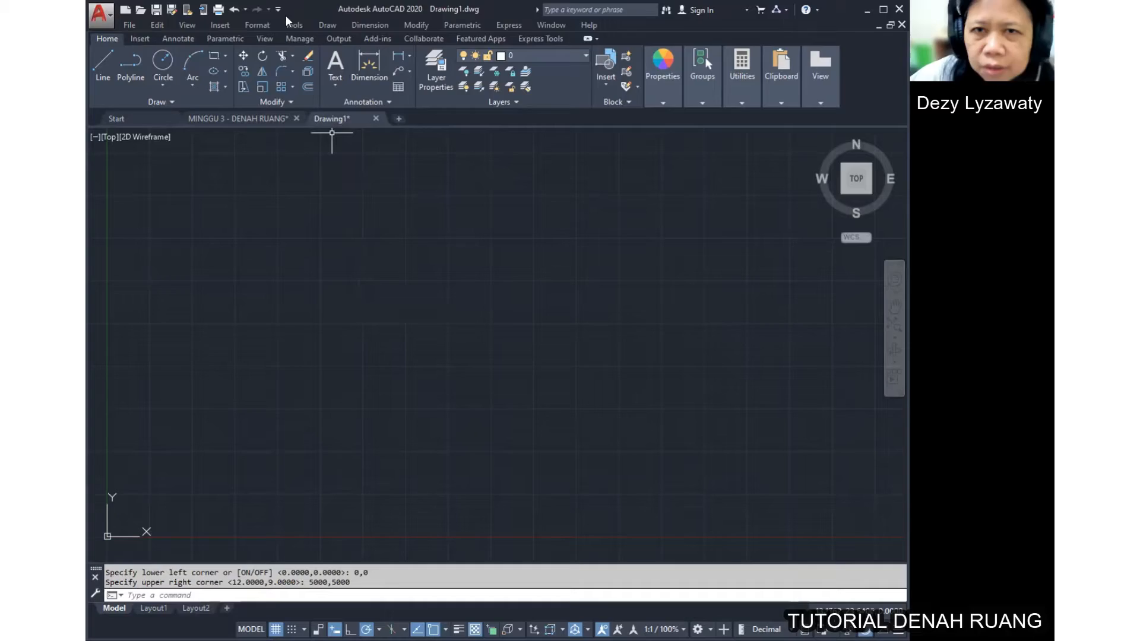
# Step: Set the grid X and Y spacing to 100 and turn off the adaptive grid and the grid display beyond limits
pyautogui.click(294, 25)
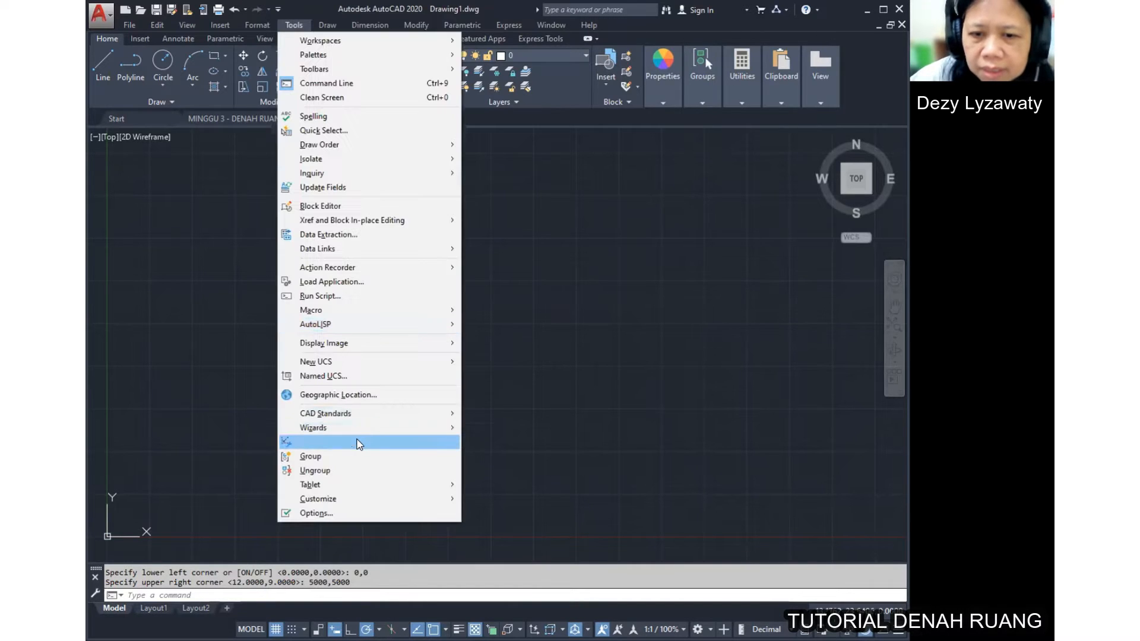
pyautogui.click(358, 442)
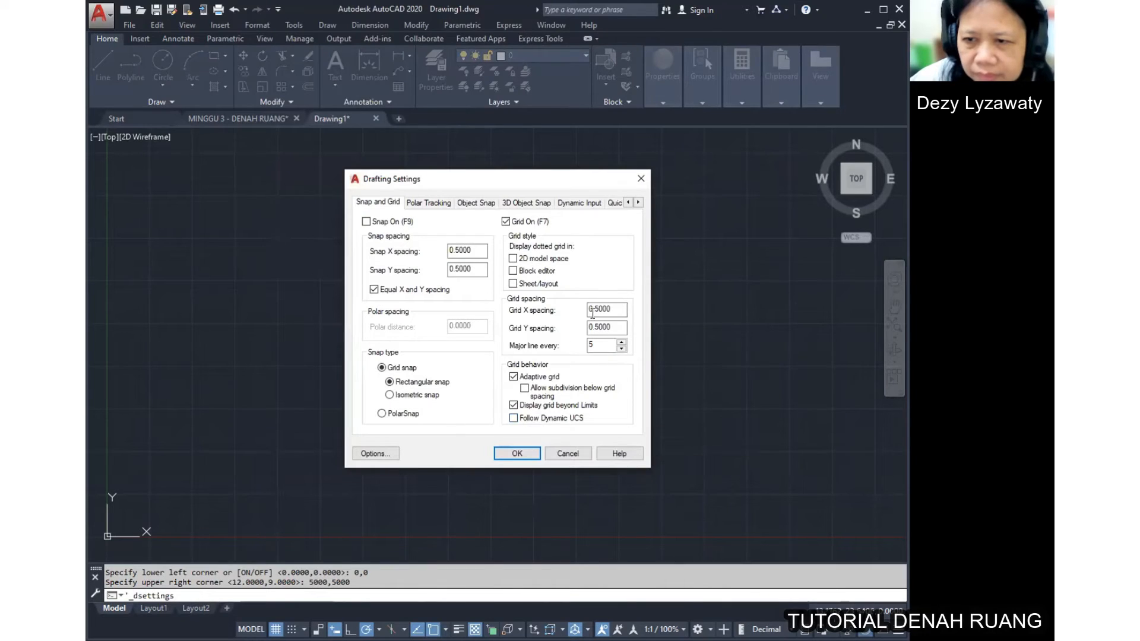
pyautogui.write('100')
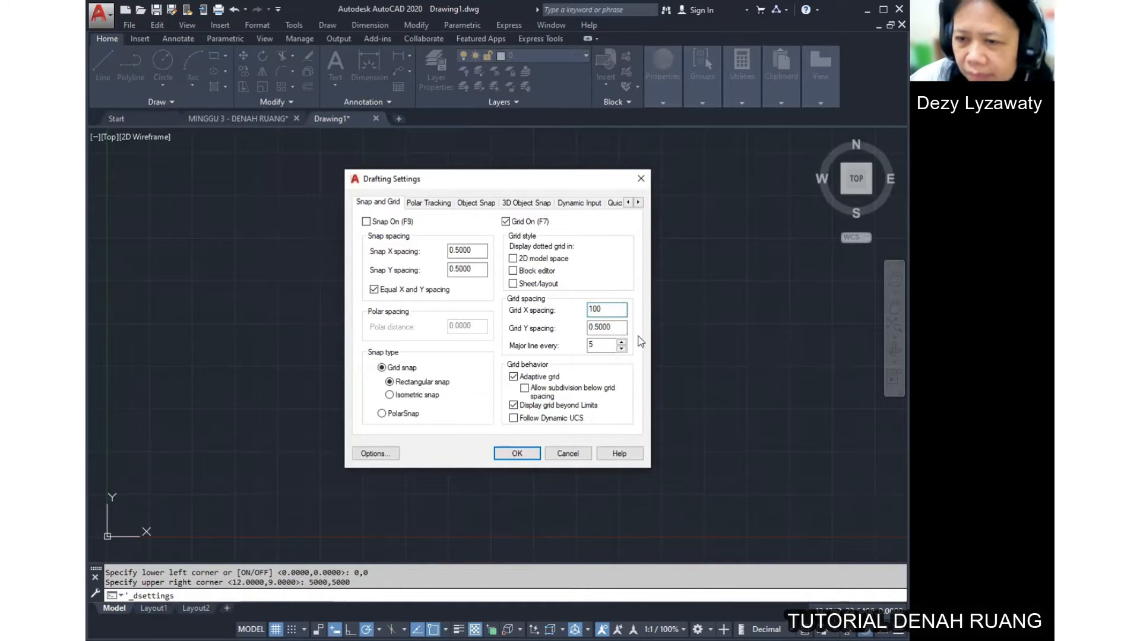
pyautogui.click(620, 326)
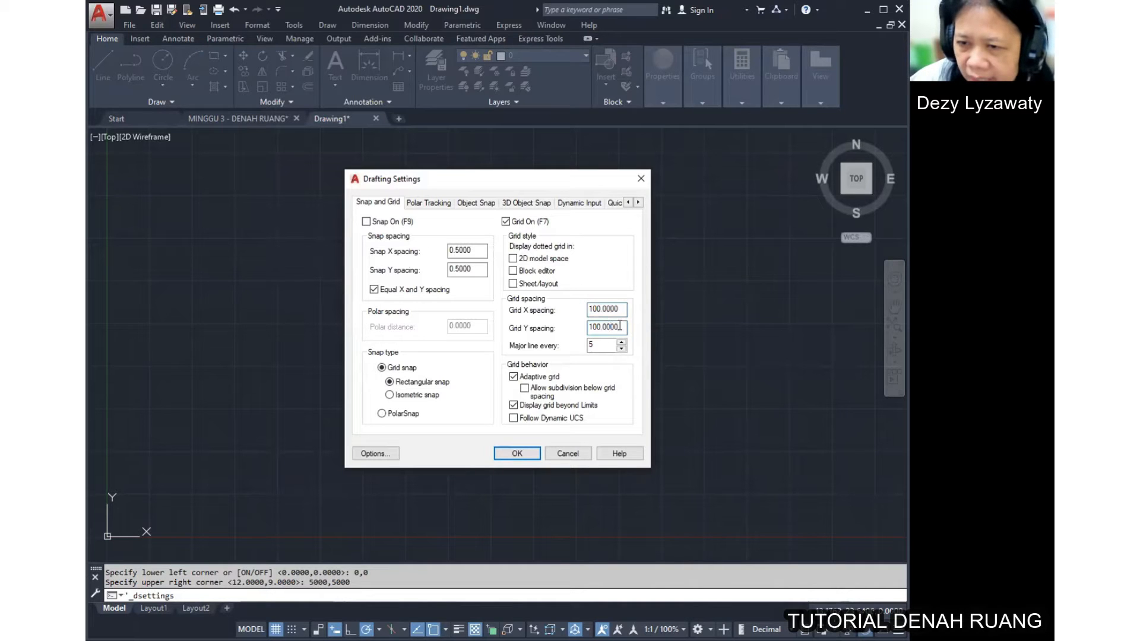
pyautogui.click(540, 377)
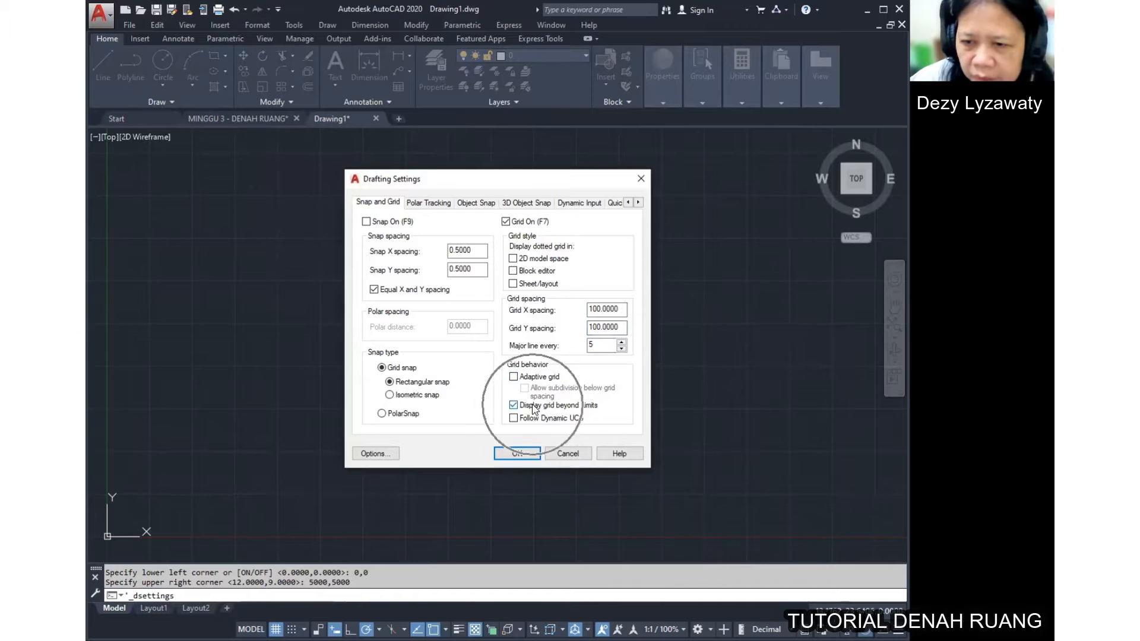
pyautogui.click(533, 406)
pyautogui.click(518, 454)
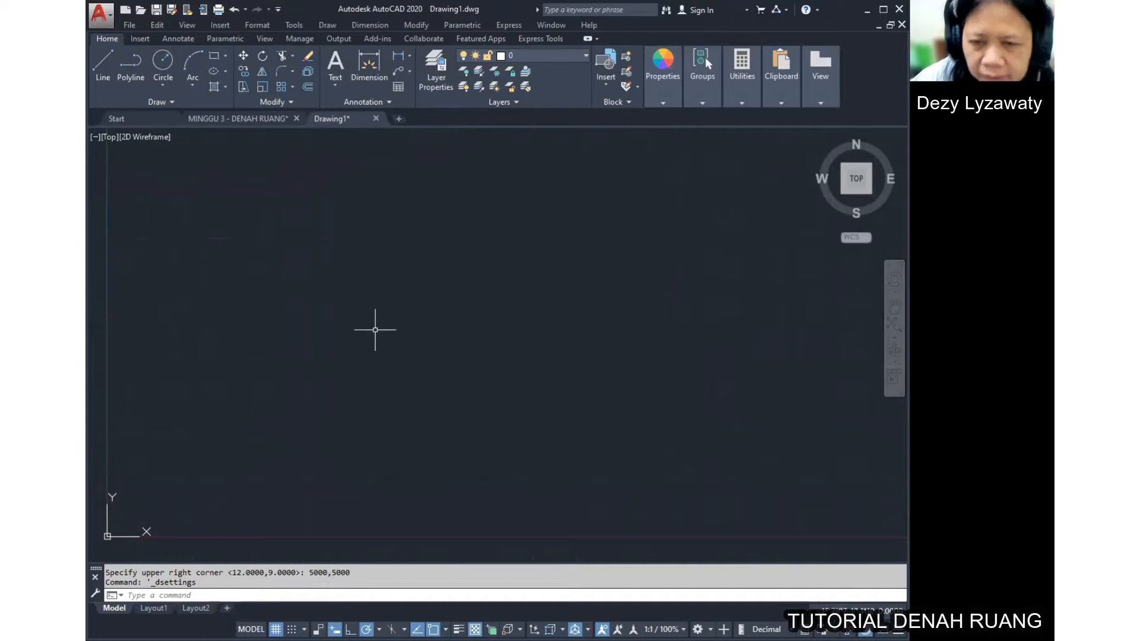
# Step: Zoom with the All option to fit the entire drawing limits in the view
pyautogui.write('z')
pyautogui.press('Return')
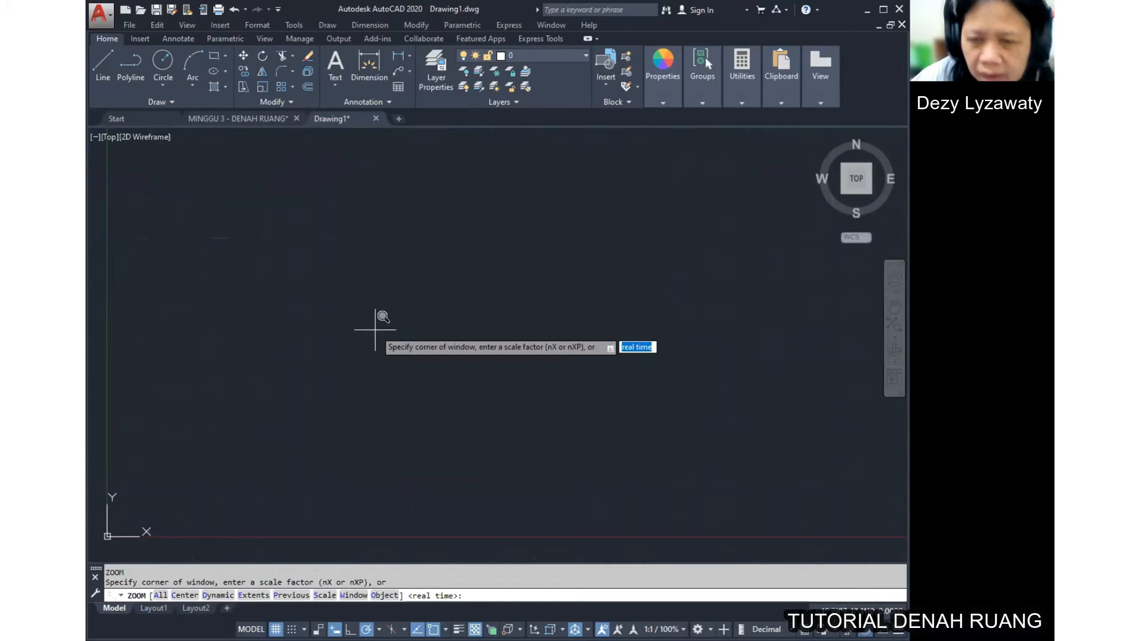
pyautogui.write('a')
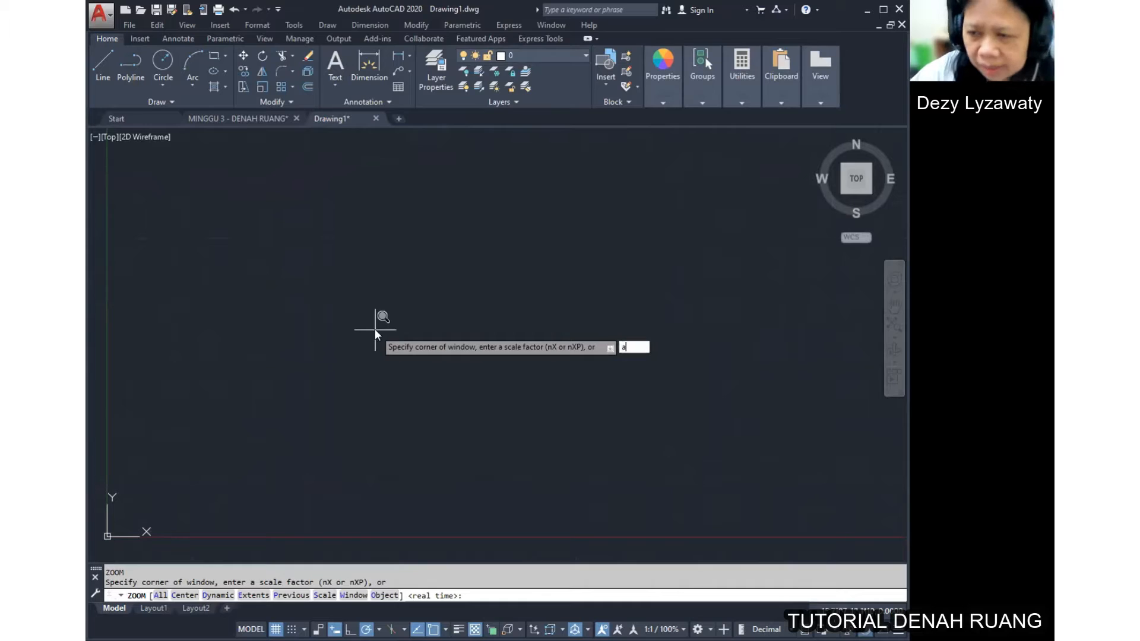
pyautogui.press('Return')
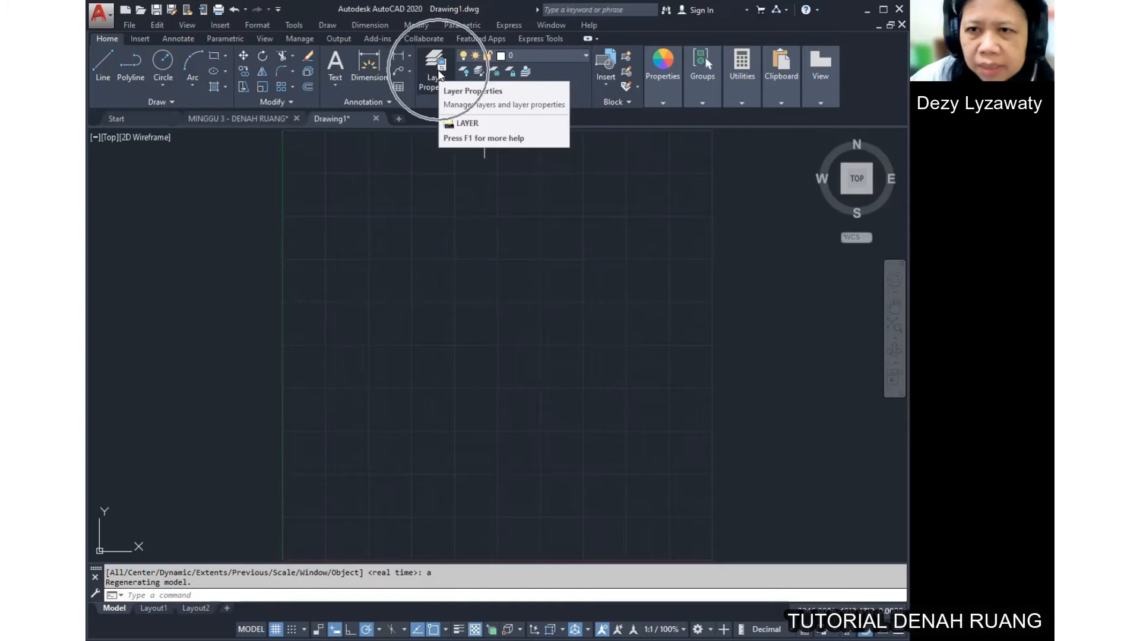
pyautogui.click(272, 26)
pyautogui.click(699, 365)
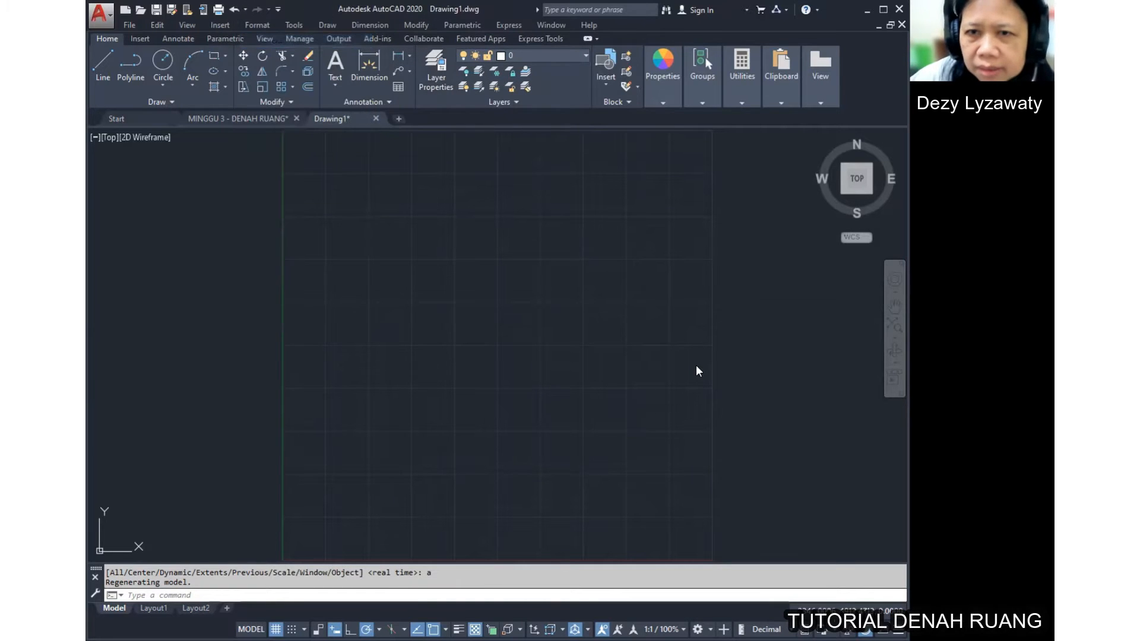
# Step: Create a layer named Dinding with red as its colour and a lineweight of 0.30 mm
pyautogui.click(436, 70)
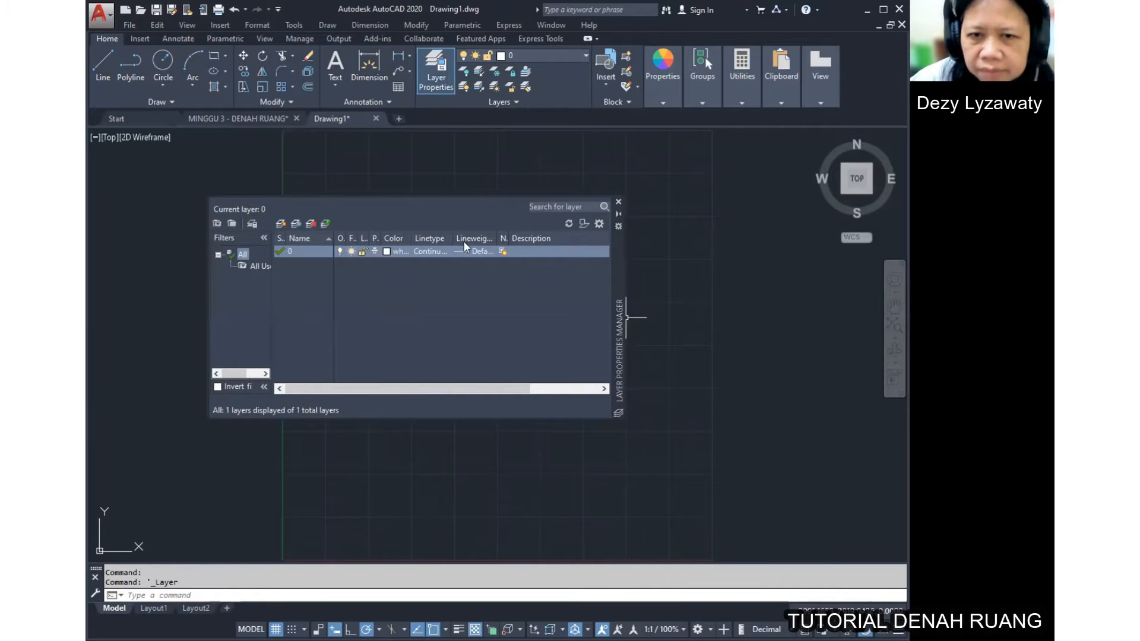
pyautogui.click(281, 224)
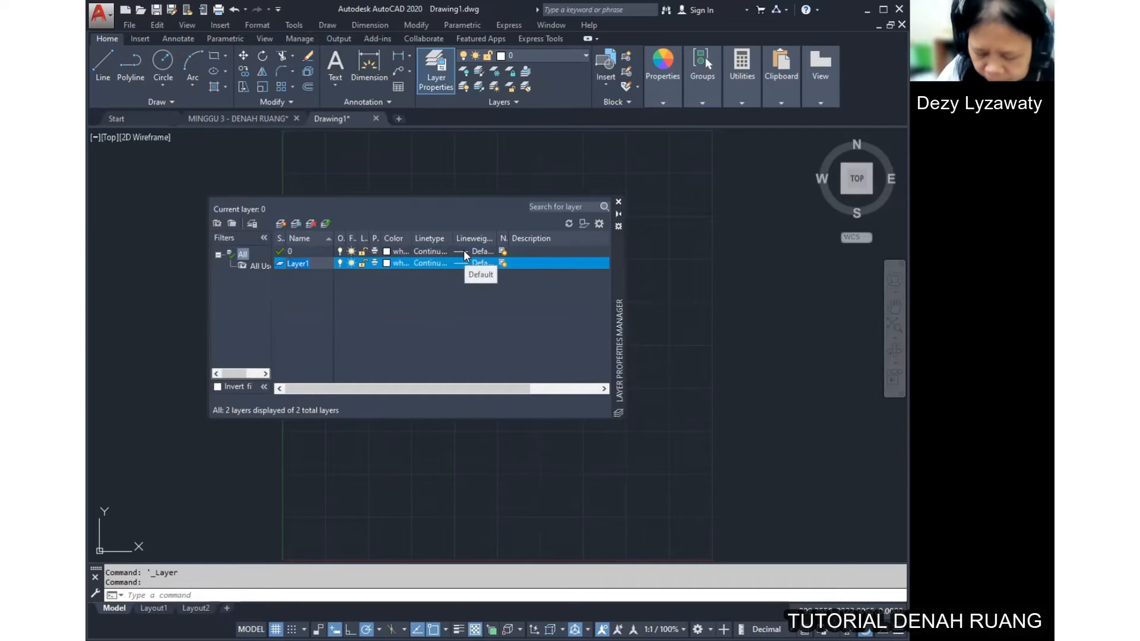
pyautogui.write('Dinding')
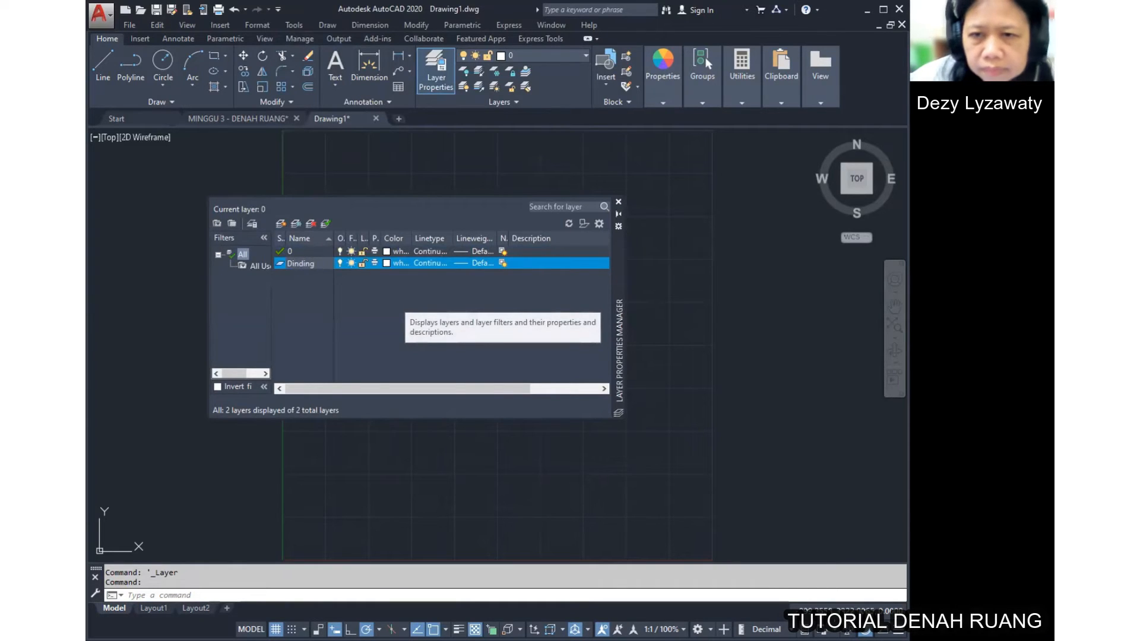
pyautogui.click(386, 263)
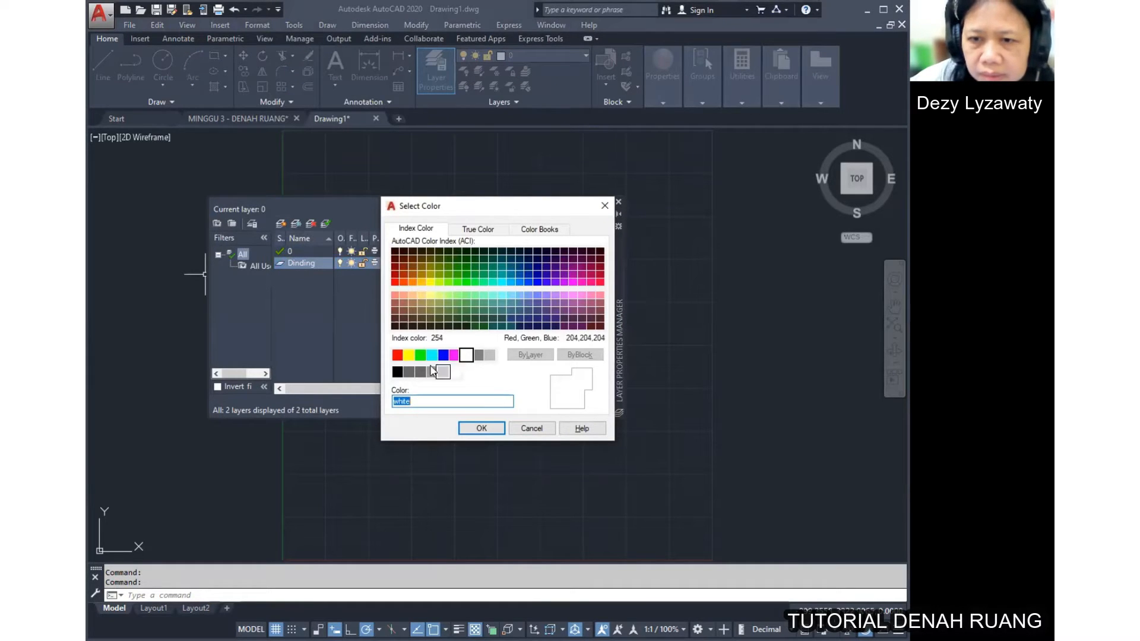
pyautogui.click(397, 355)
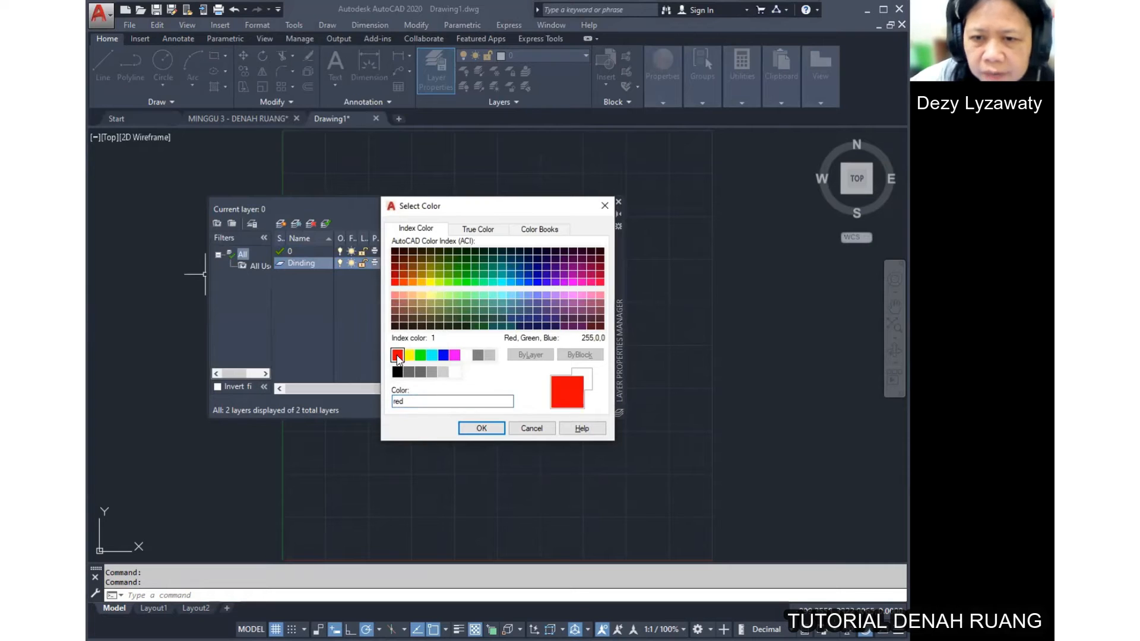
pyautogui.click(493, 431)
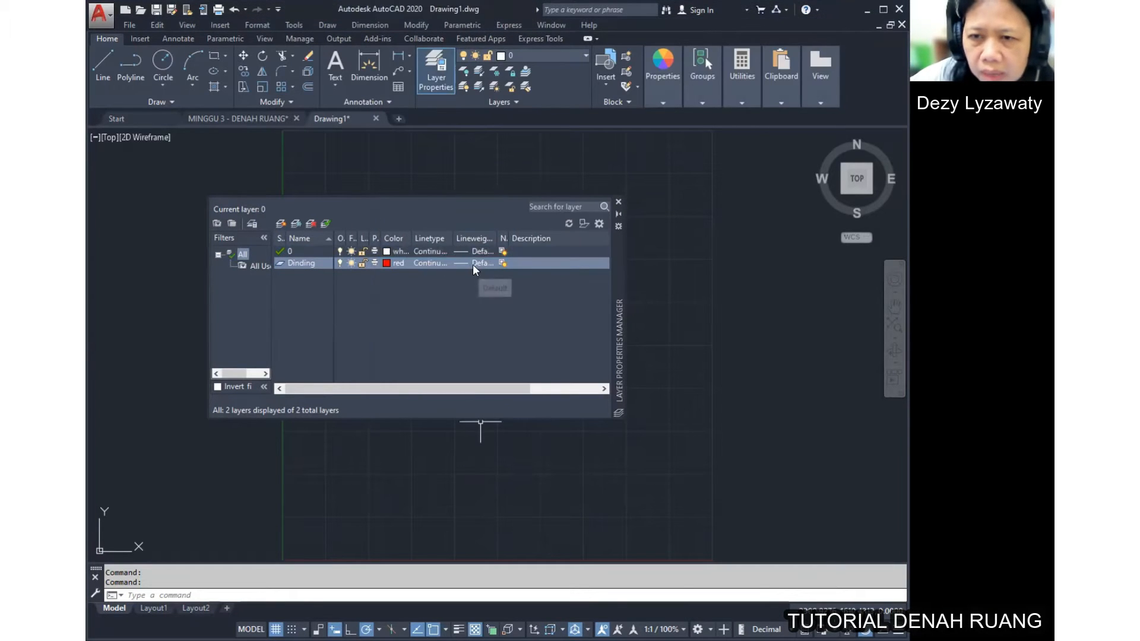
pyautogui.click(464, 261)
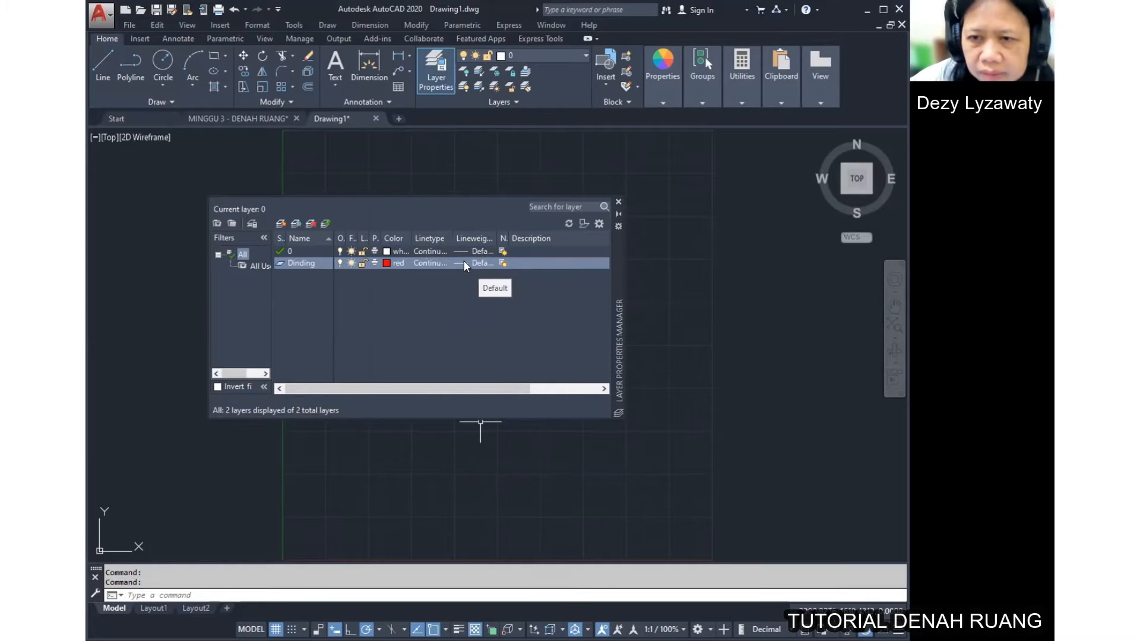
pyautogui.click(481, 344)
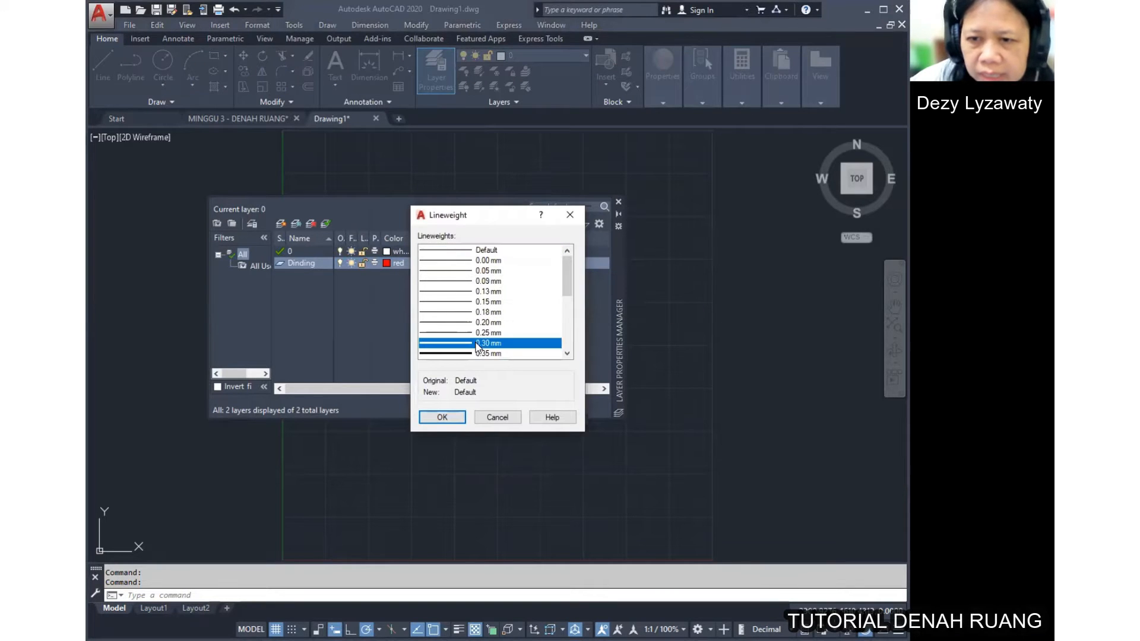
pyautogui.press('Return')
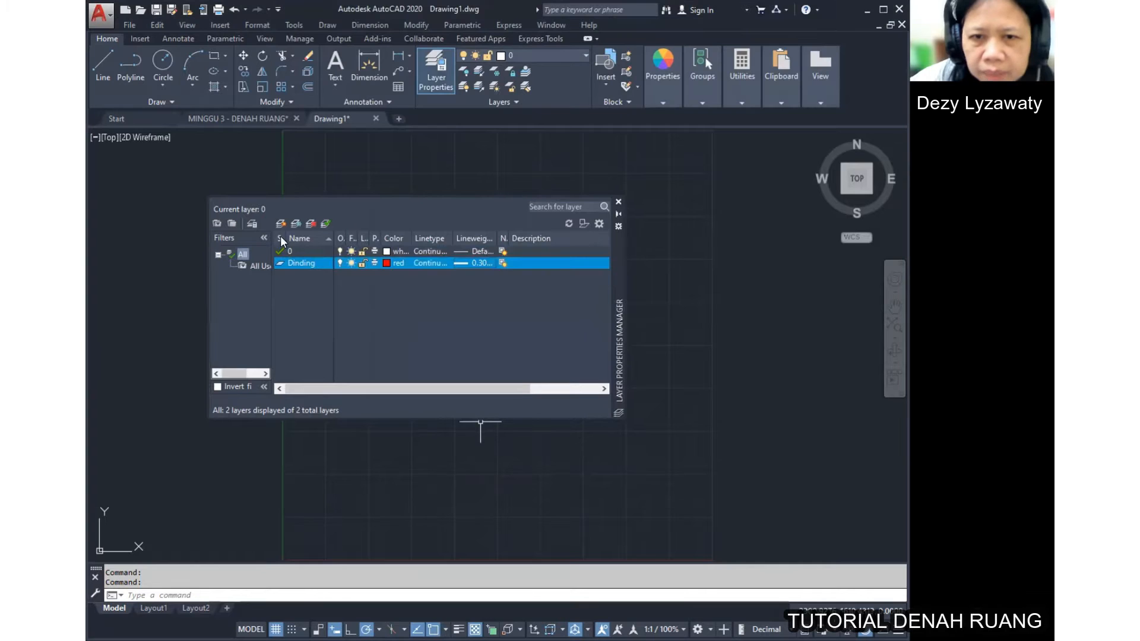
# Step: Add a layer named Lemari with blue as its colour and the Default lineweight
pyautogui.click(281, 224)
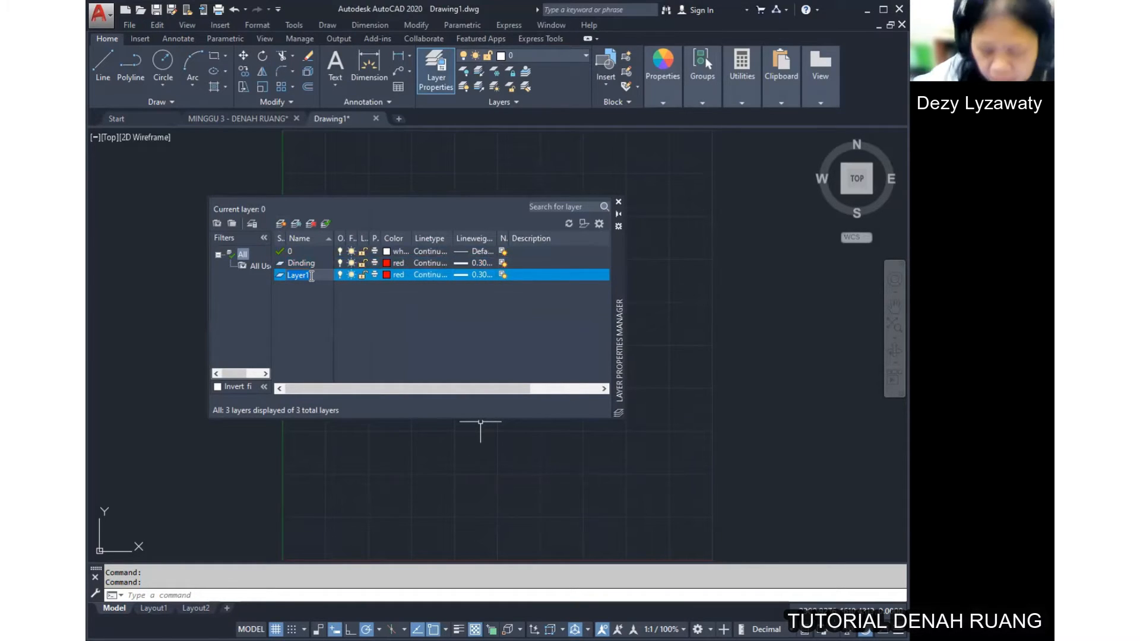
pyautogui.write('Lemar')
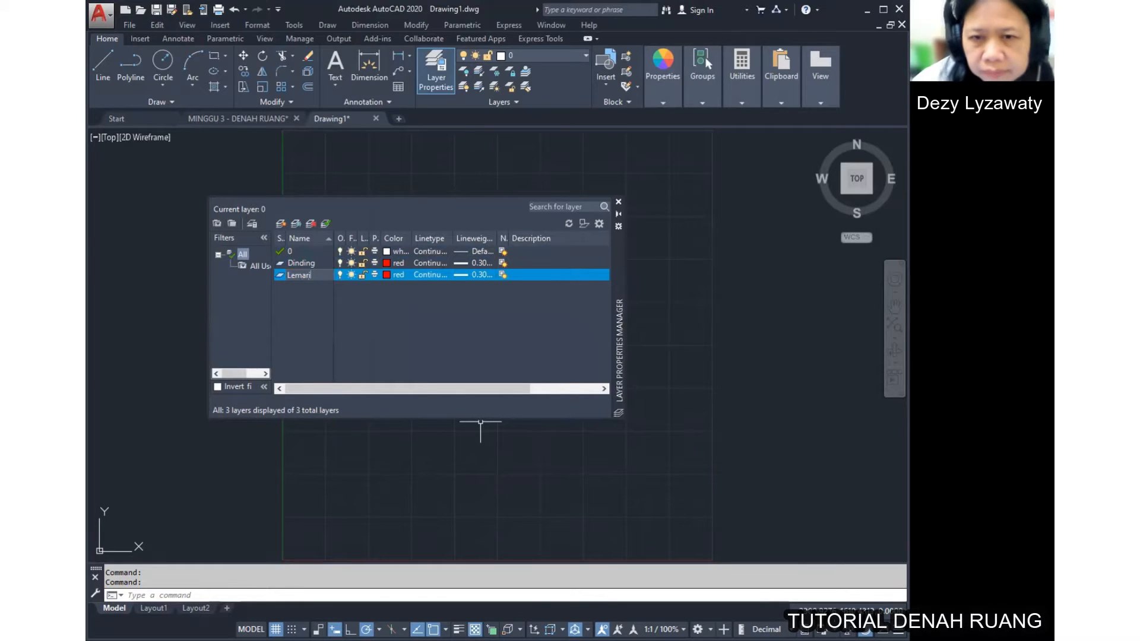
pyautogui.click(386, 274)
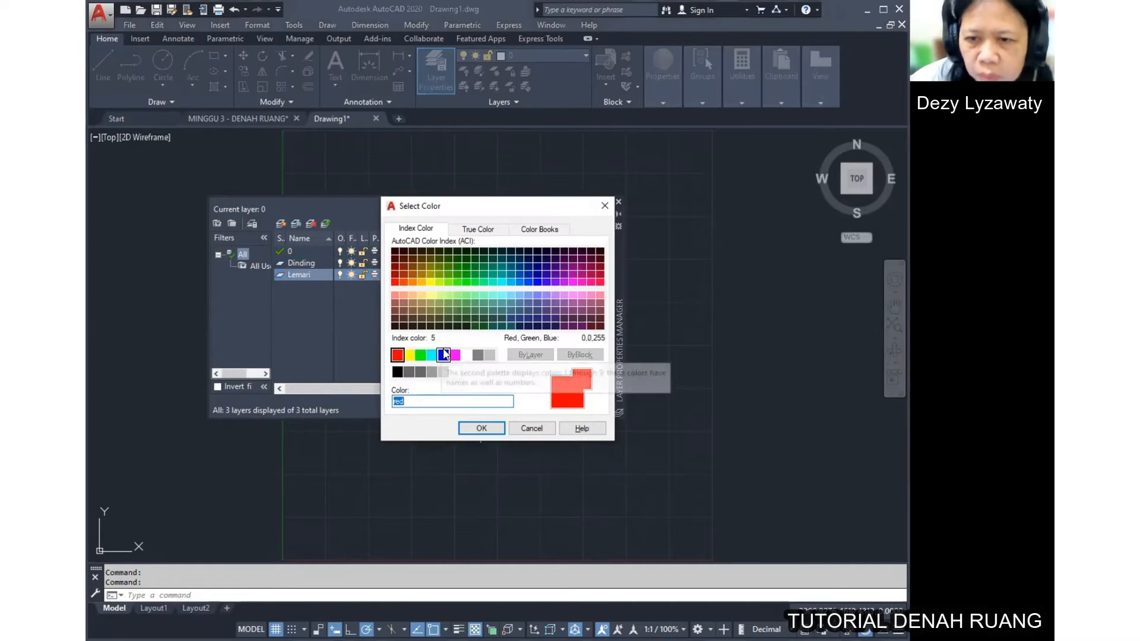
pyautogui.click(443, 355)
pyautogui.click(481, 428)
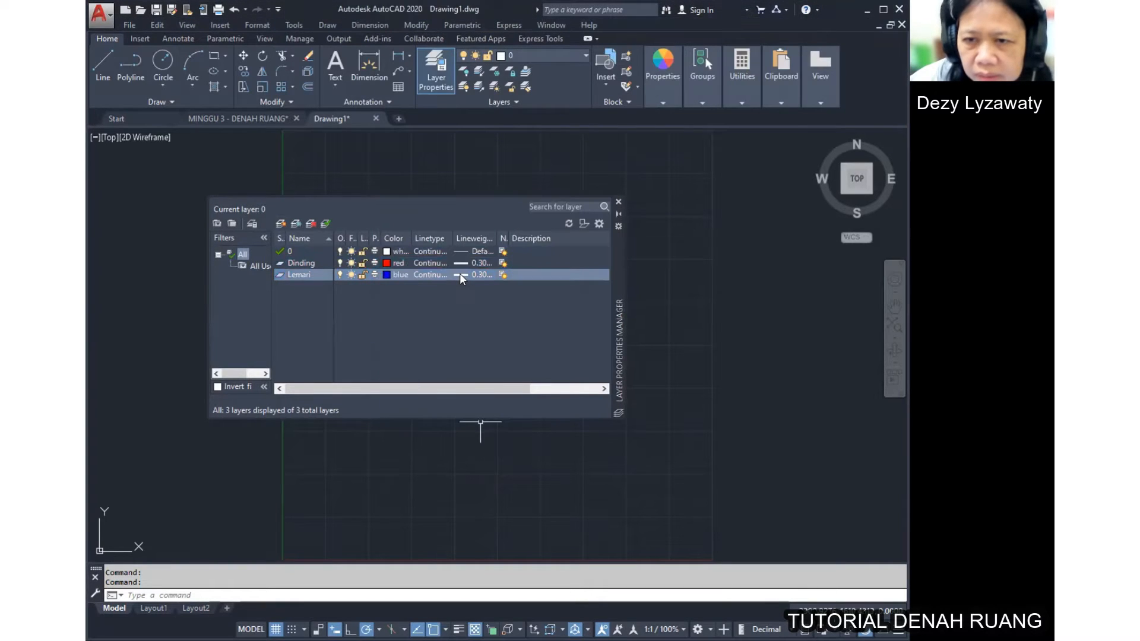
pyautogui.click(461, 275)
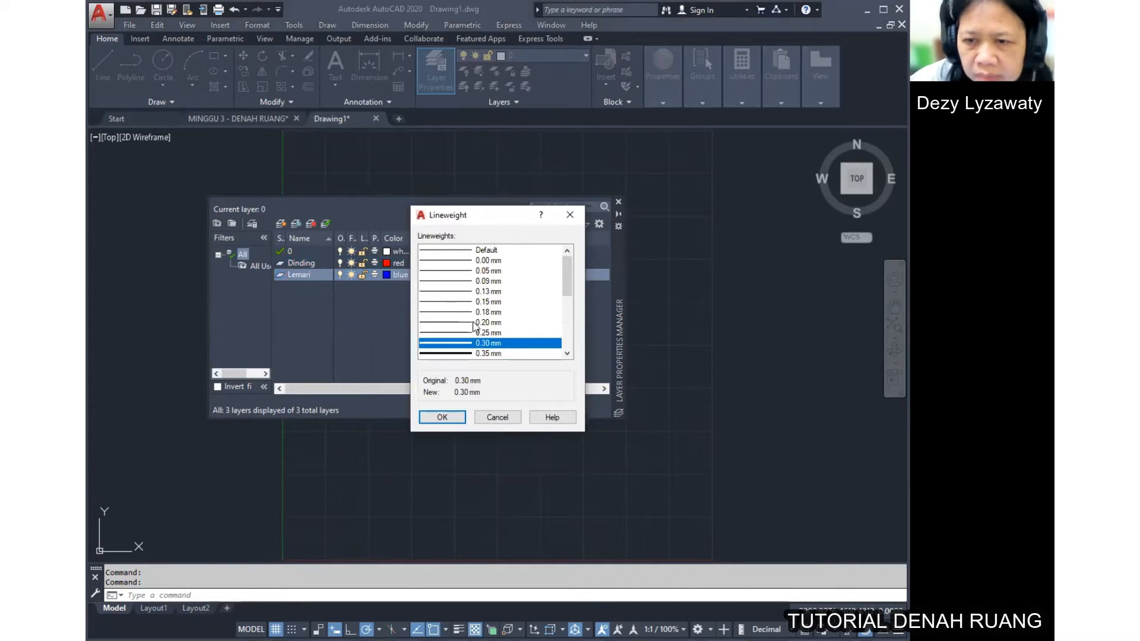
pyautogui.click(455, 250)
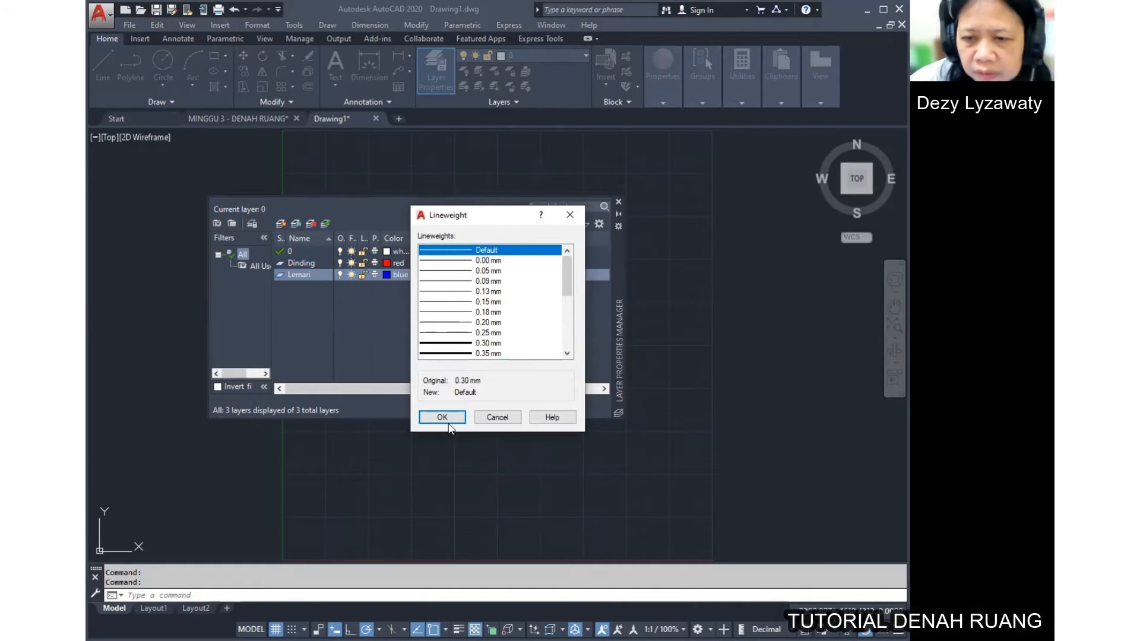
pyautogui.click(442, 417)
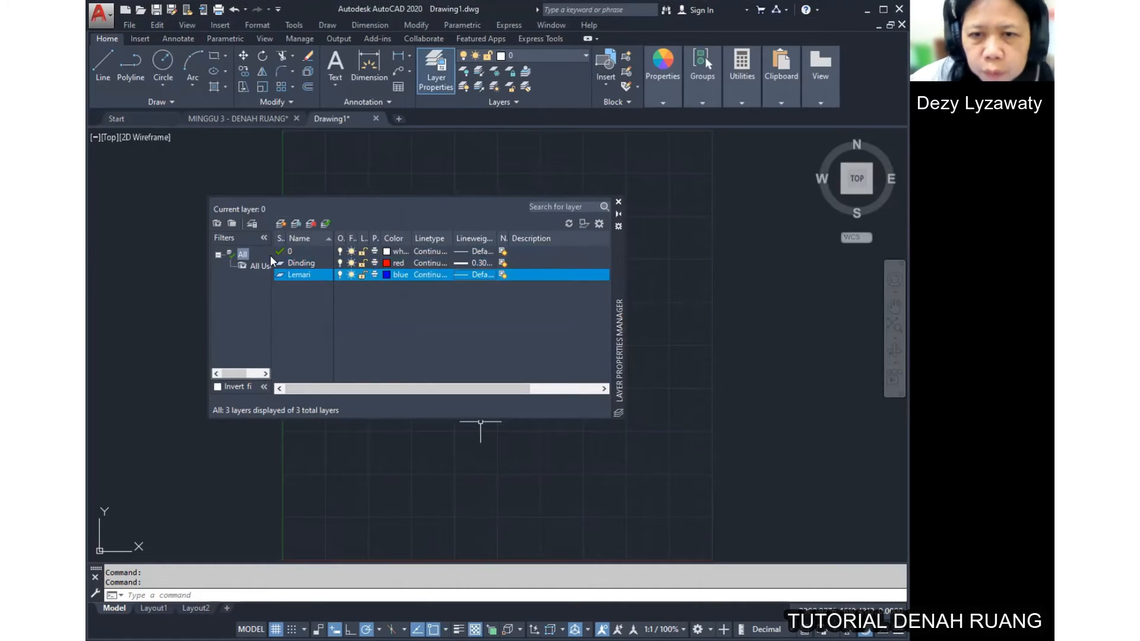
# Step: Add a layer named Meja with index colour 31 and a lineweight of 0.20 mm
pyautogui.click(281, 224)
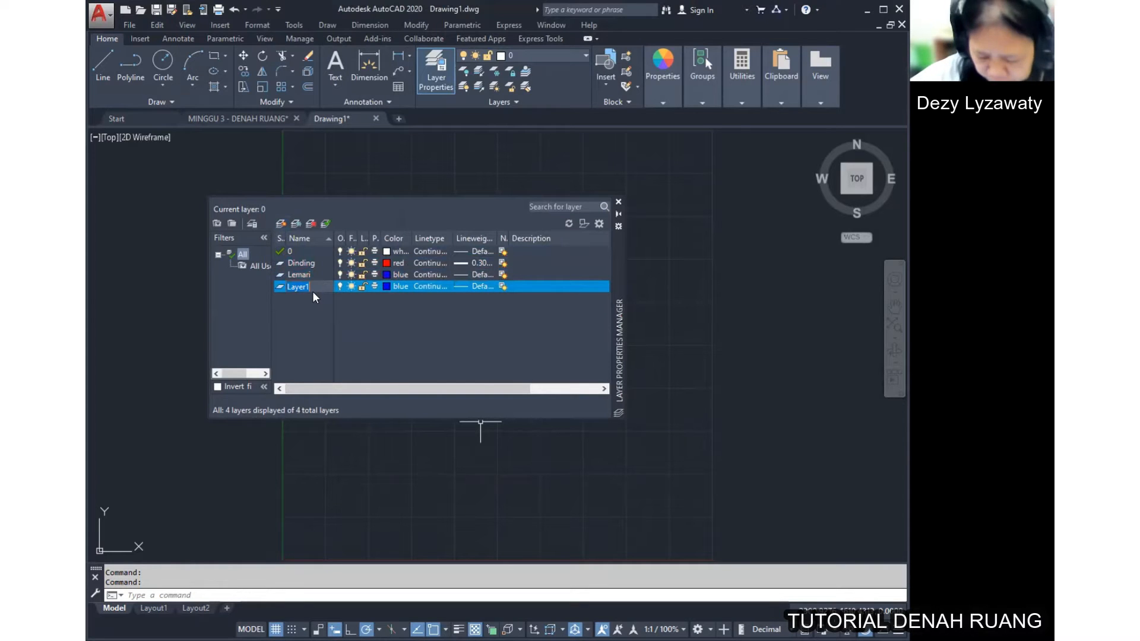
pyautogui.write('Meja')
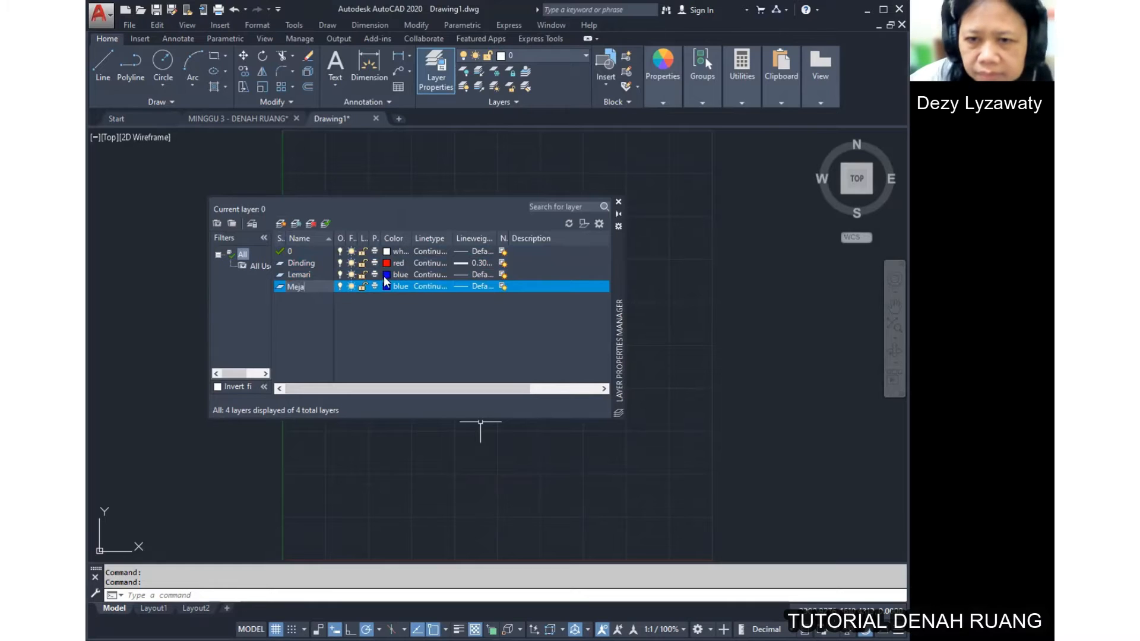
pyautogui.click(386, 285)
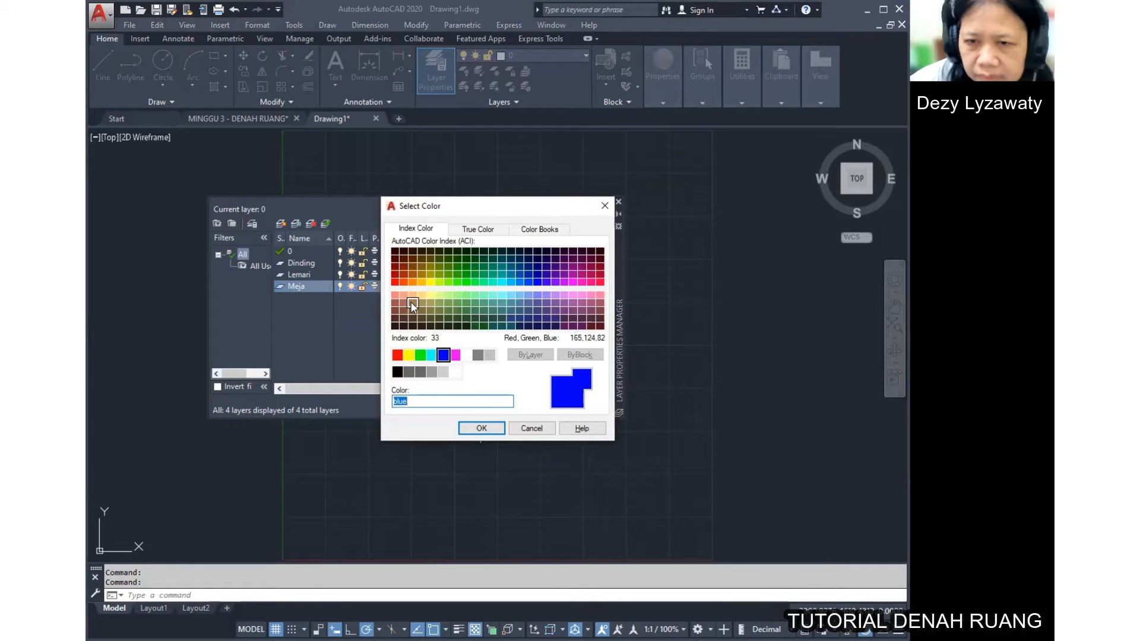
pyautogui.click(412, 295)
pyautogui.click(478, 429)
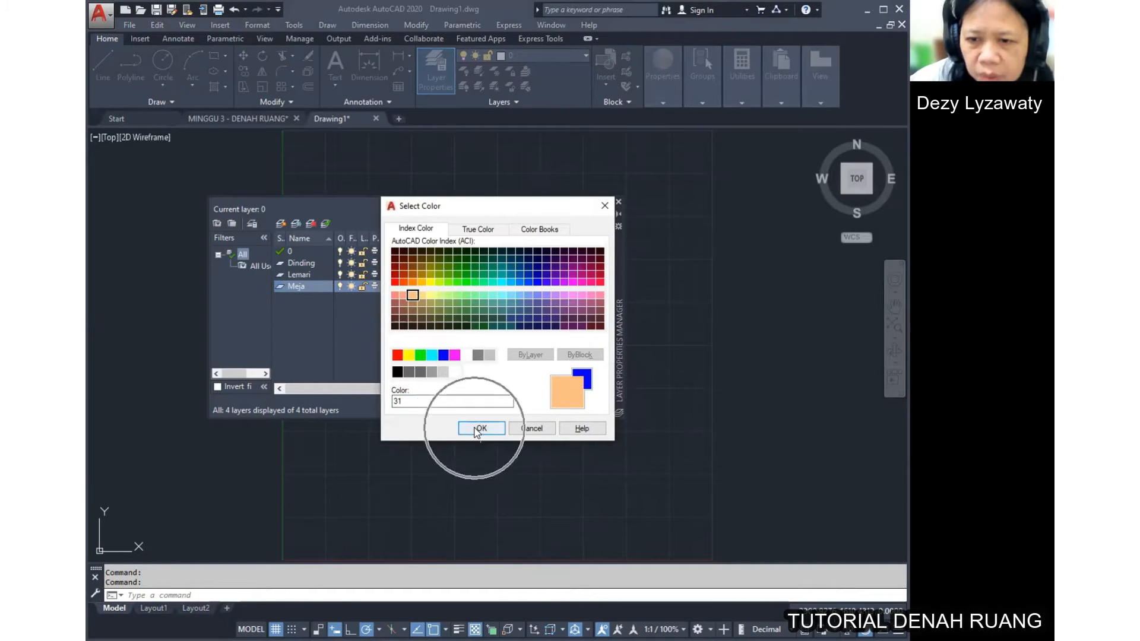
pyautogui.click(461, 288)
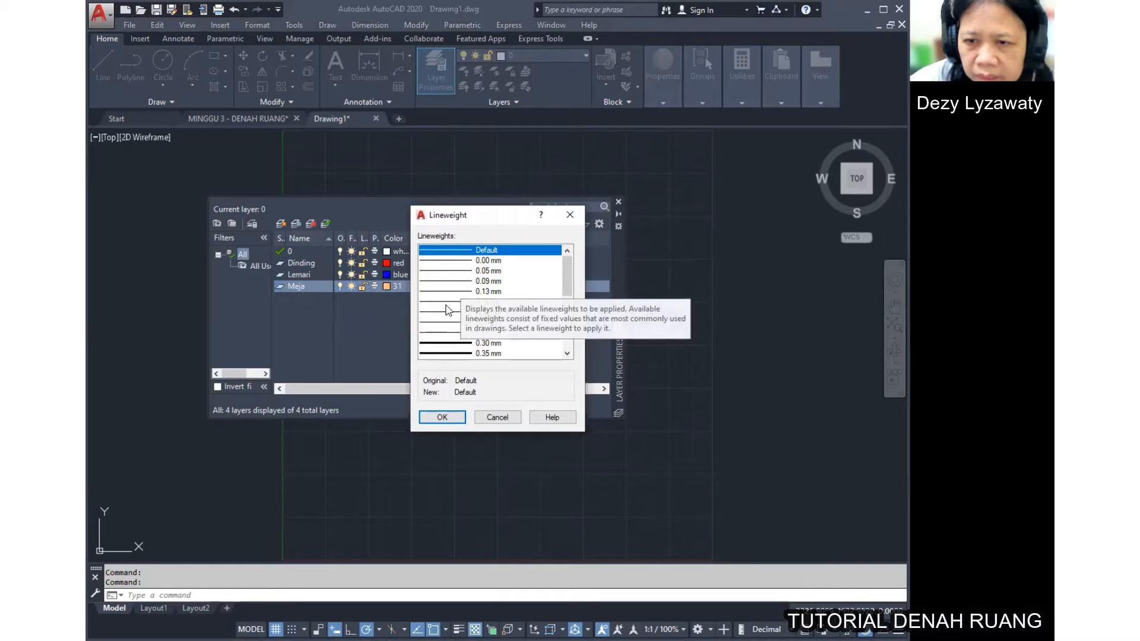
pyautogui.click(451, 322)
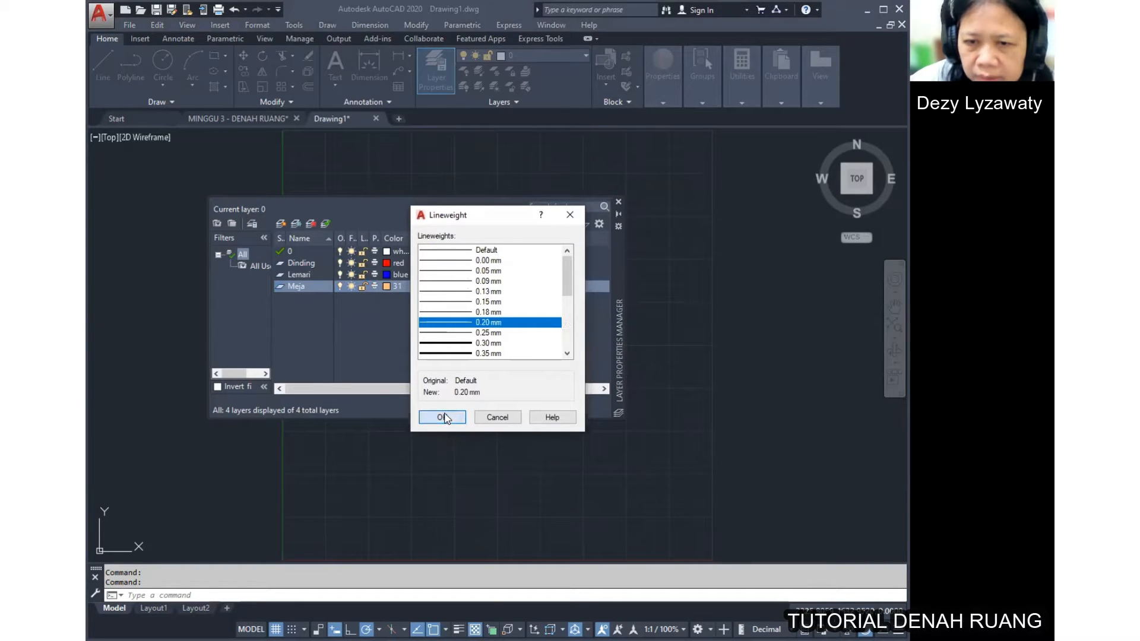
pyautogui.press('Return')
# Step: Add a layer named Kursi and set its colour to yellow
pyautogui.click(280, 223)
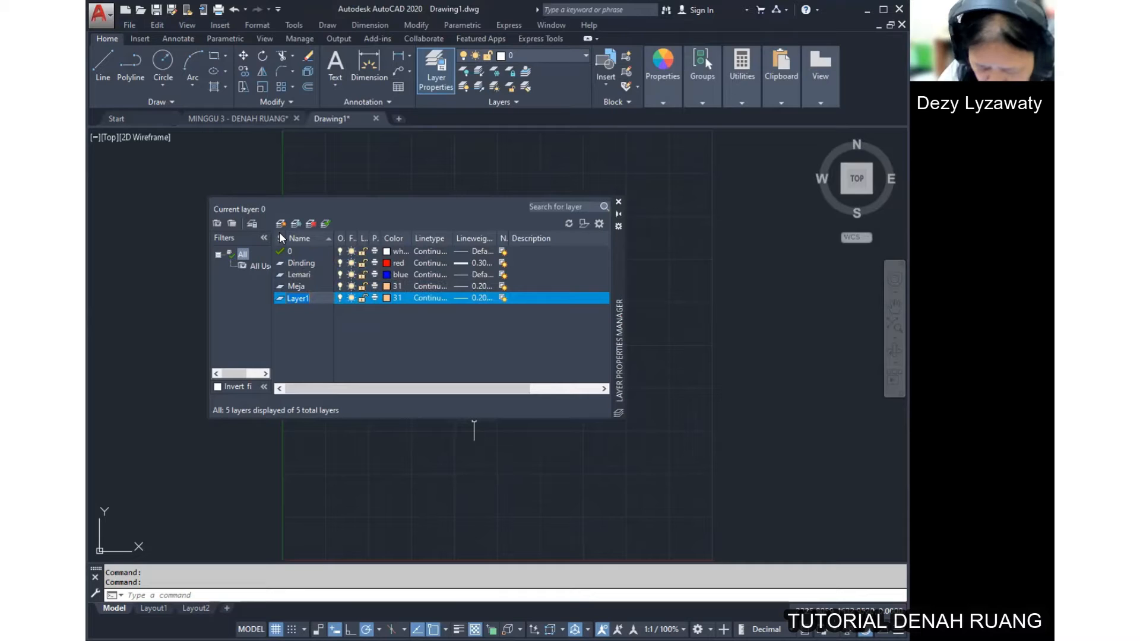
pyautogui.write('Kursi')
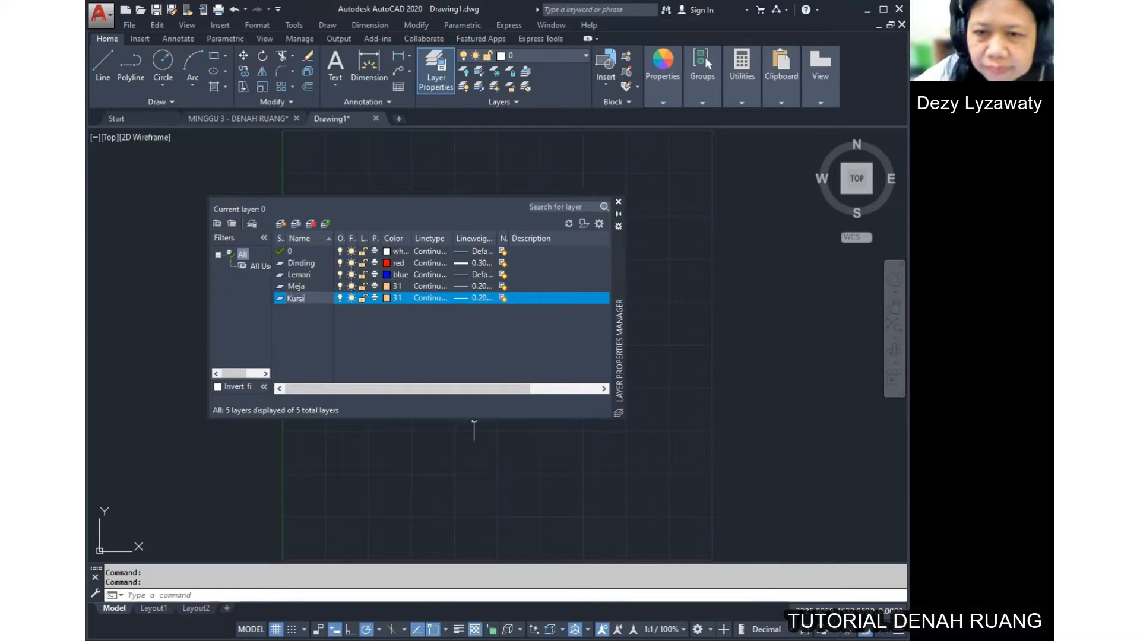
pyautogui.click(389, 297)
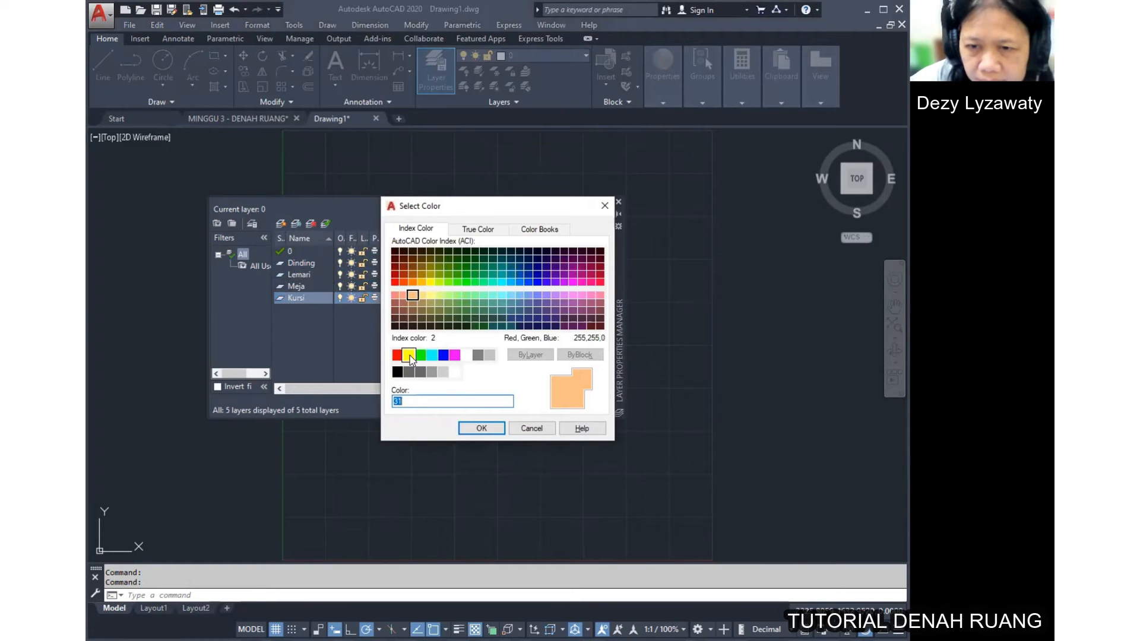
pyautogui.click(409, 356)
pyautogui.click(484, 428)
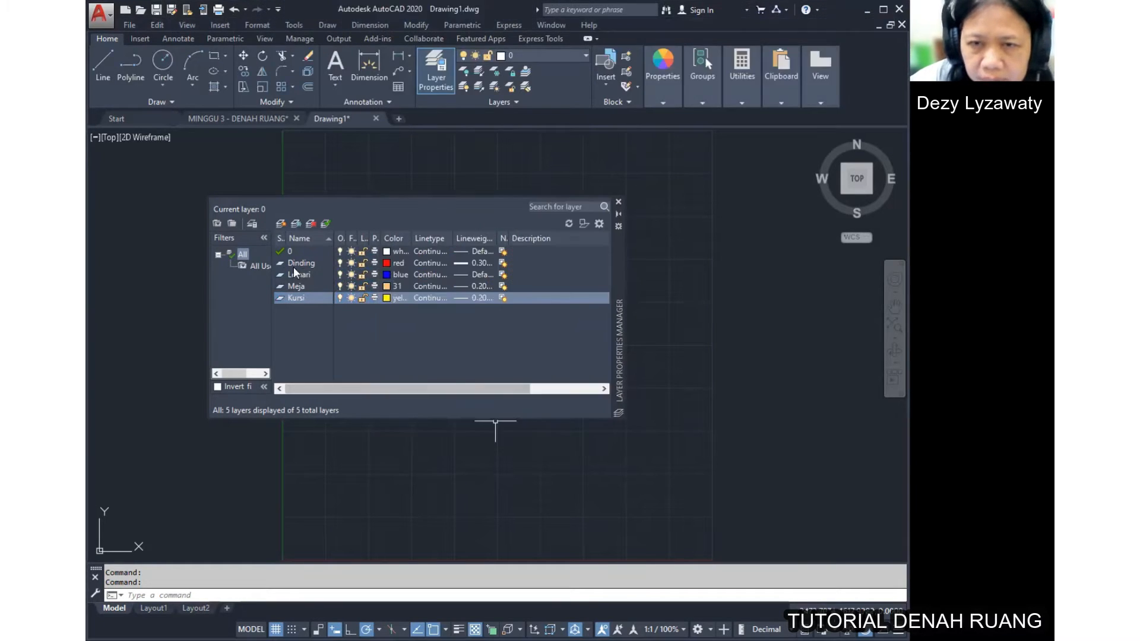
# Step: Add a layer named Teks with magenta as its colour and the Default lineweight
pyautogui.click(280, 224)
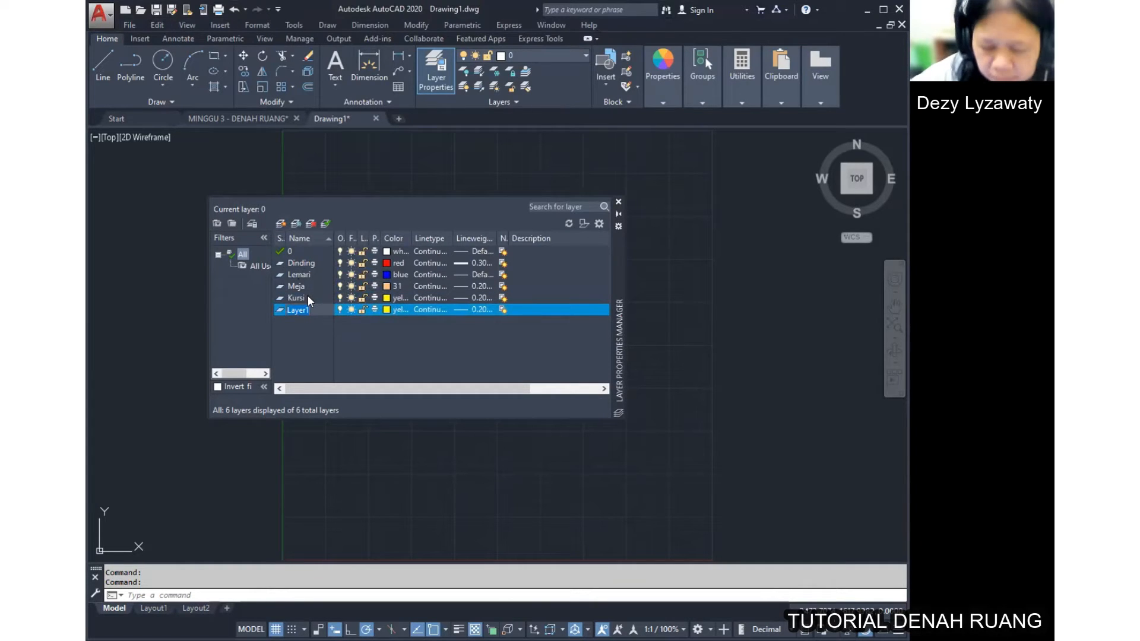
pyautogui.write('Teks')
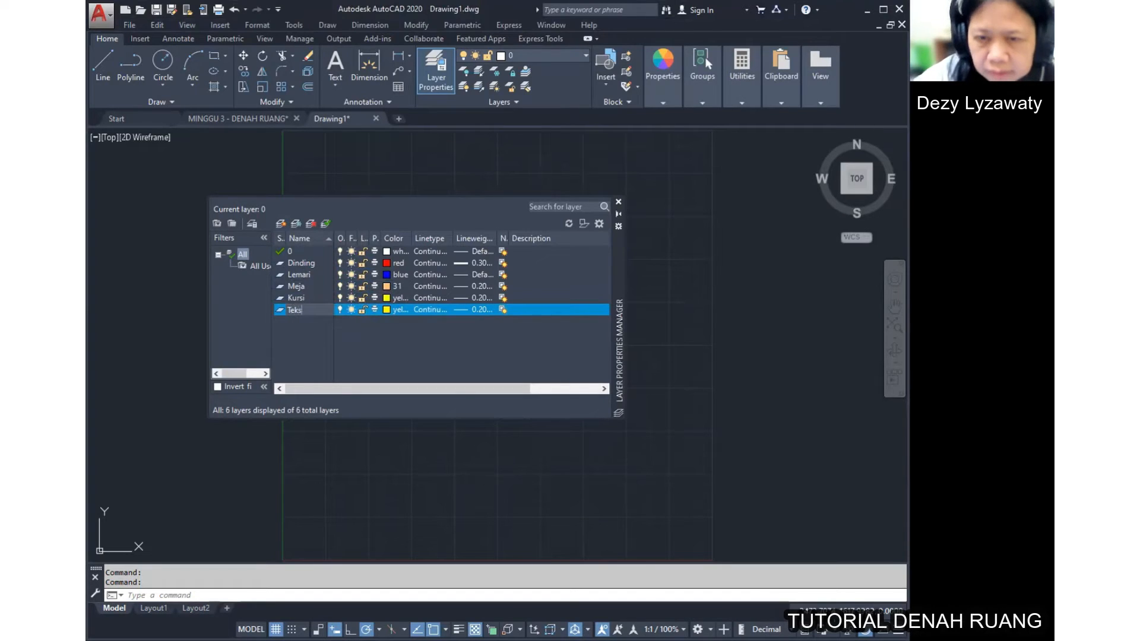
pyautogui.press('Return')
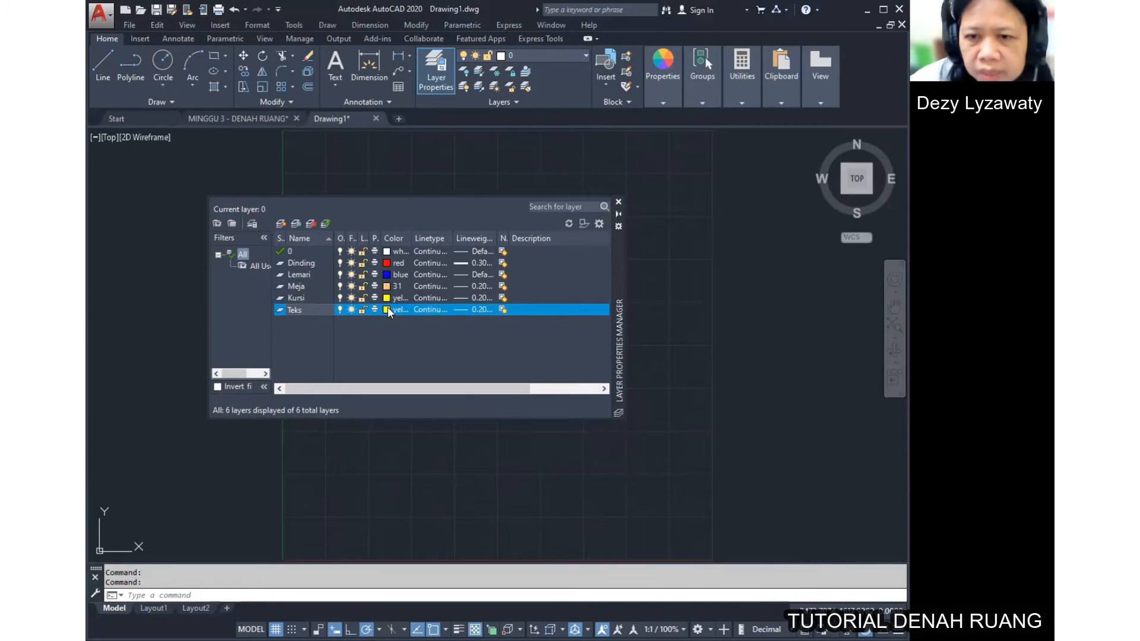
pyautogui.click(390, 310)
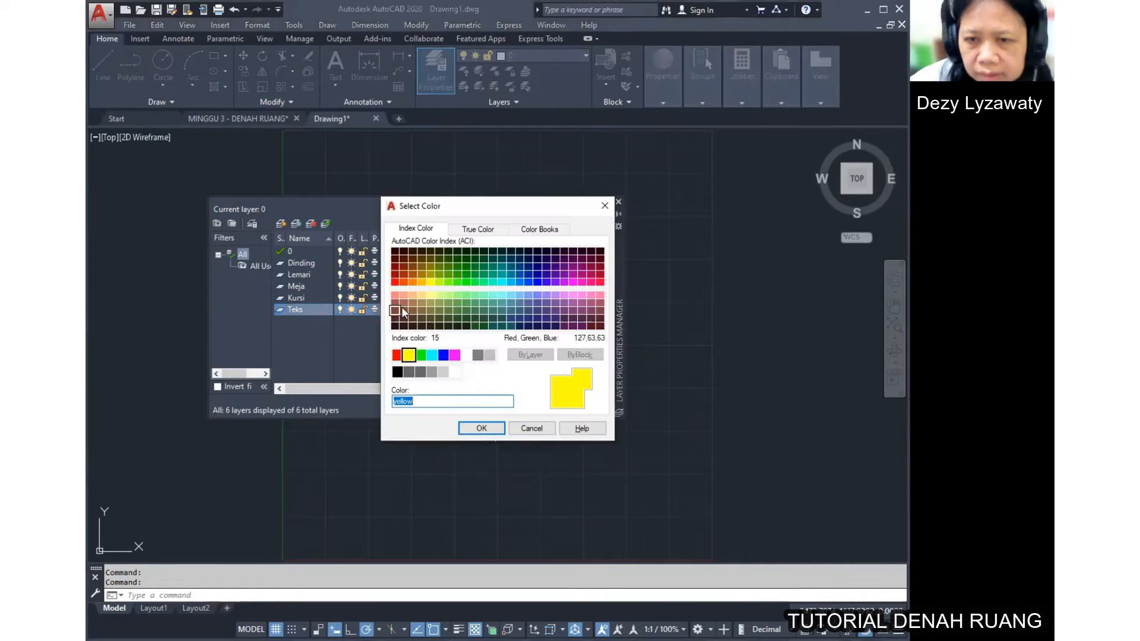
pyautogui.click(455, 355)
pyautogui.click(481, 428)
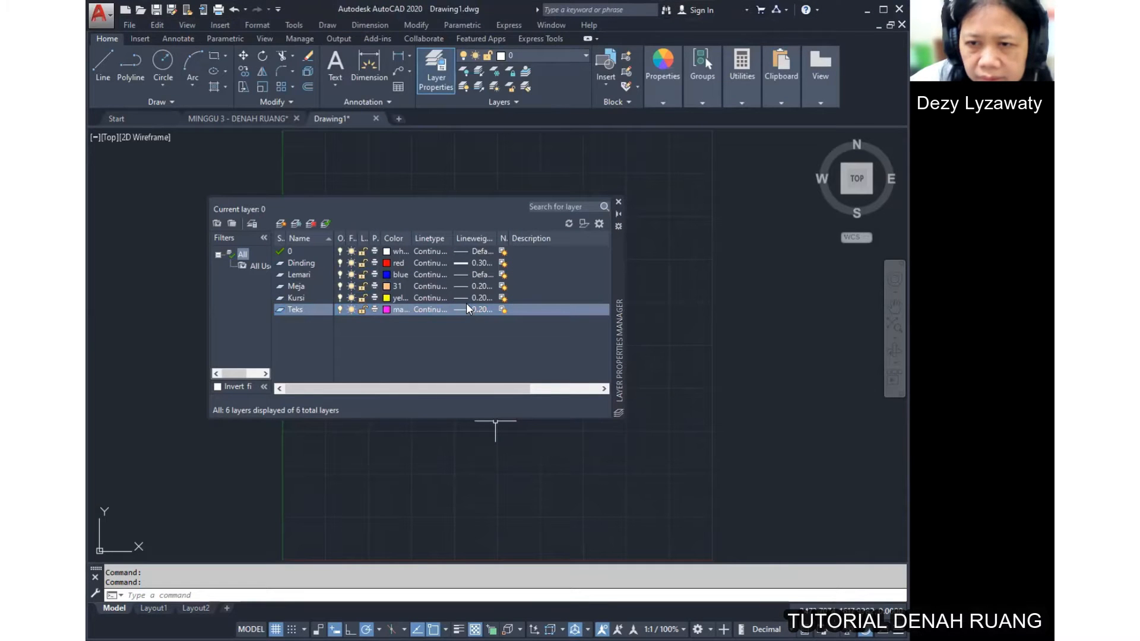
pyautogui.click(467, 305)
pyautogui.click(487, 250)
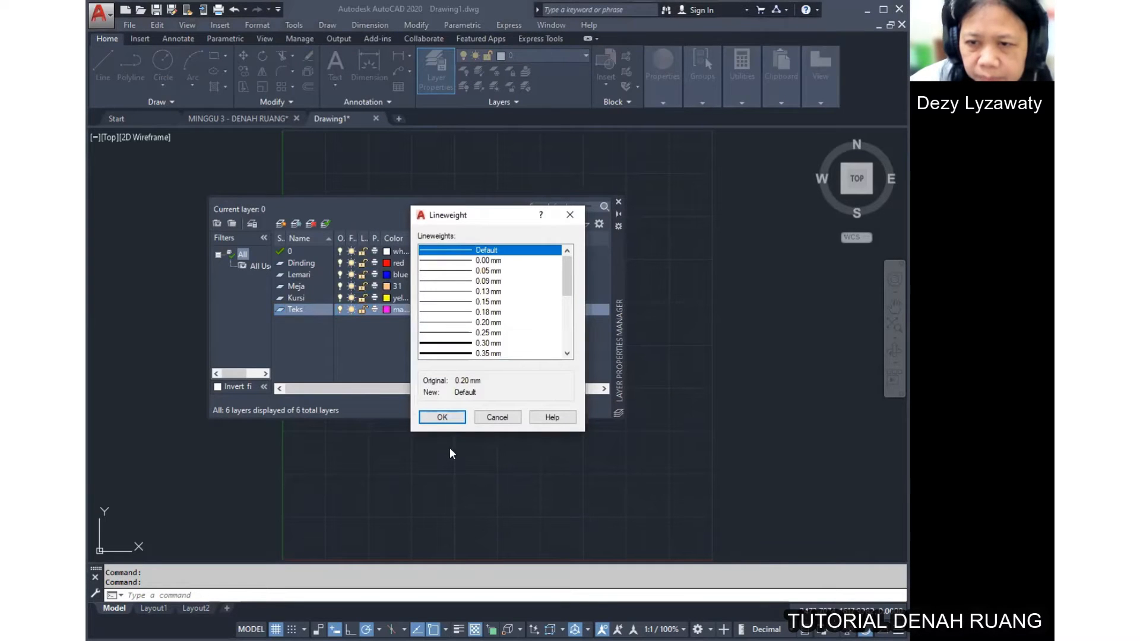
pyautogui.click(455, 417)
# Step: Add a layer named Tanaman with green as its colour and a lineweight of 0.15 mm, and close the layer manager
pyautogui.click(282, 224)
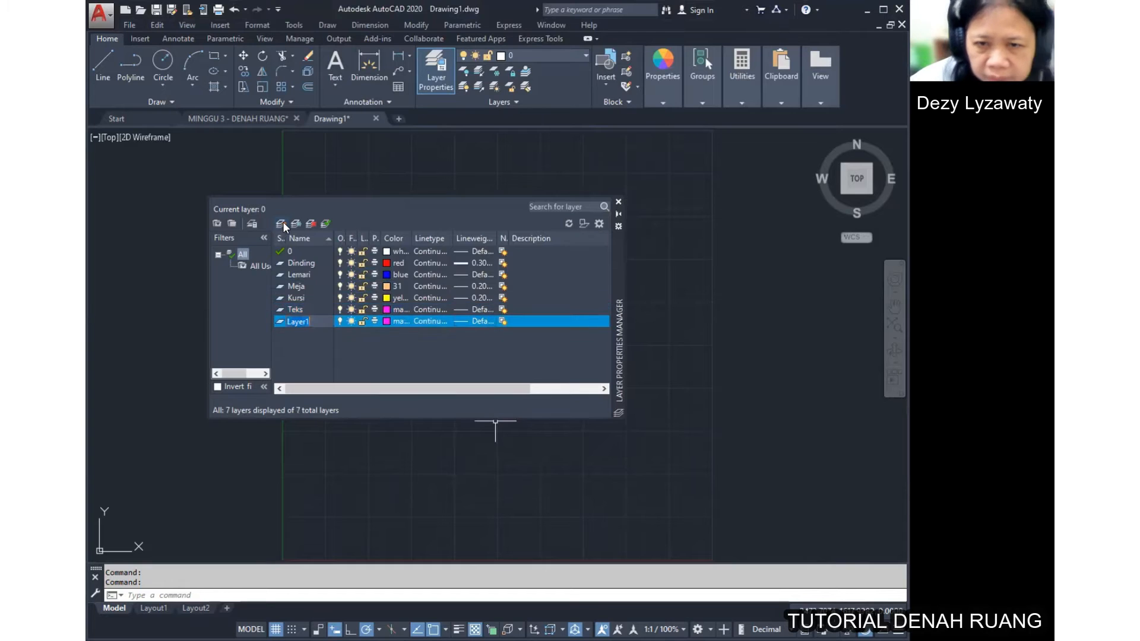
pyautogui.write('Tanaman')
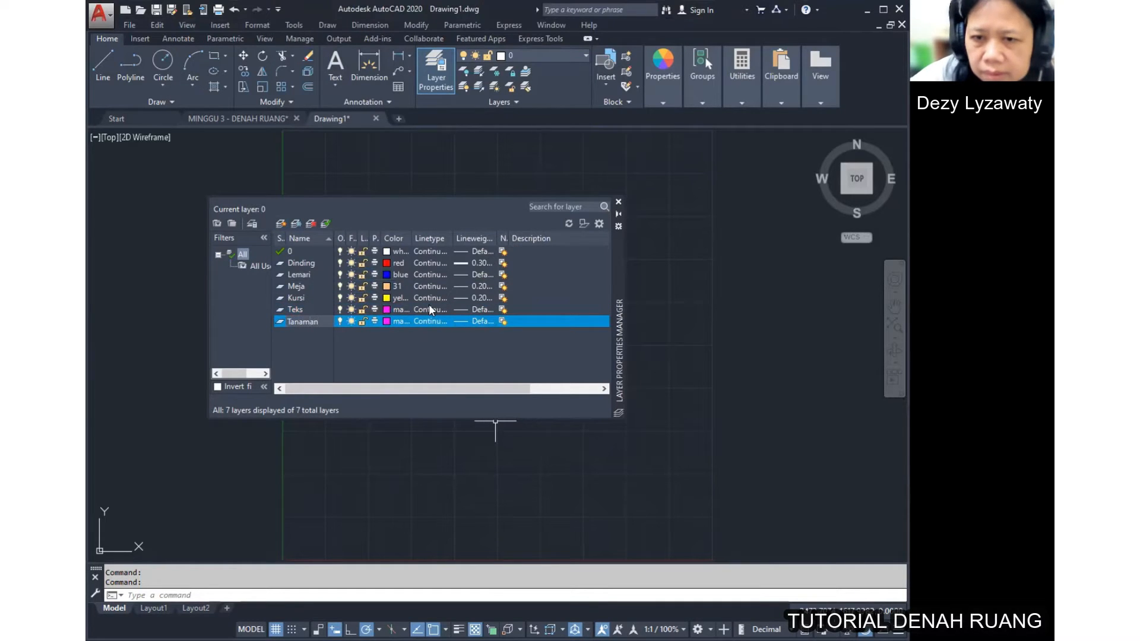
pyautogui.click(388, 320)
pyautogui.click(421, 355)
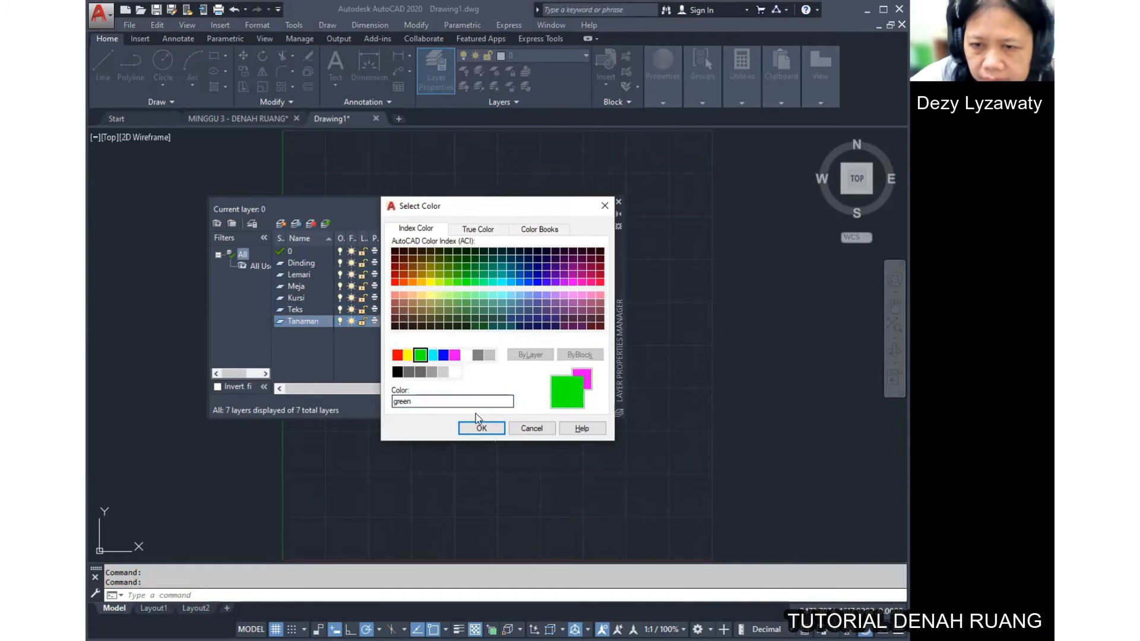
pyautogui.press('Return')
pyautogui.click(467, 322)
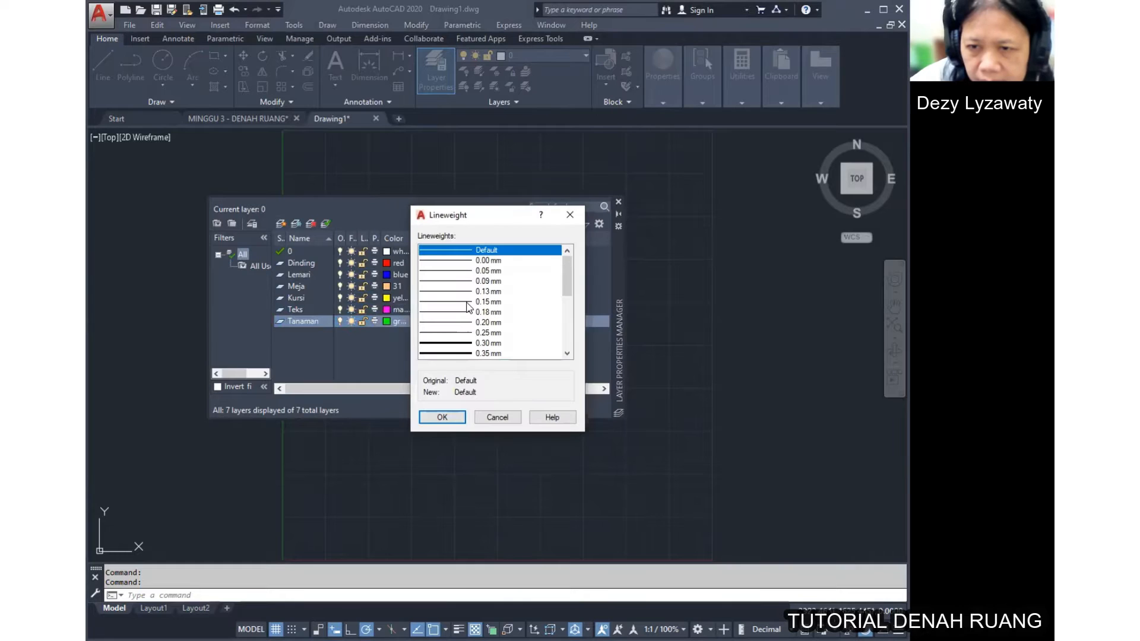
pyautogui.click(467, 302)
pyautogui.click(455, 416)
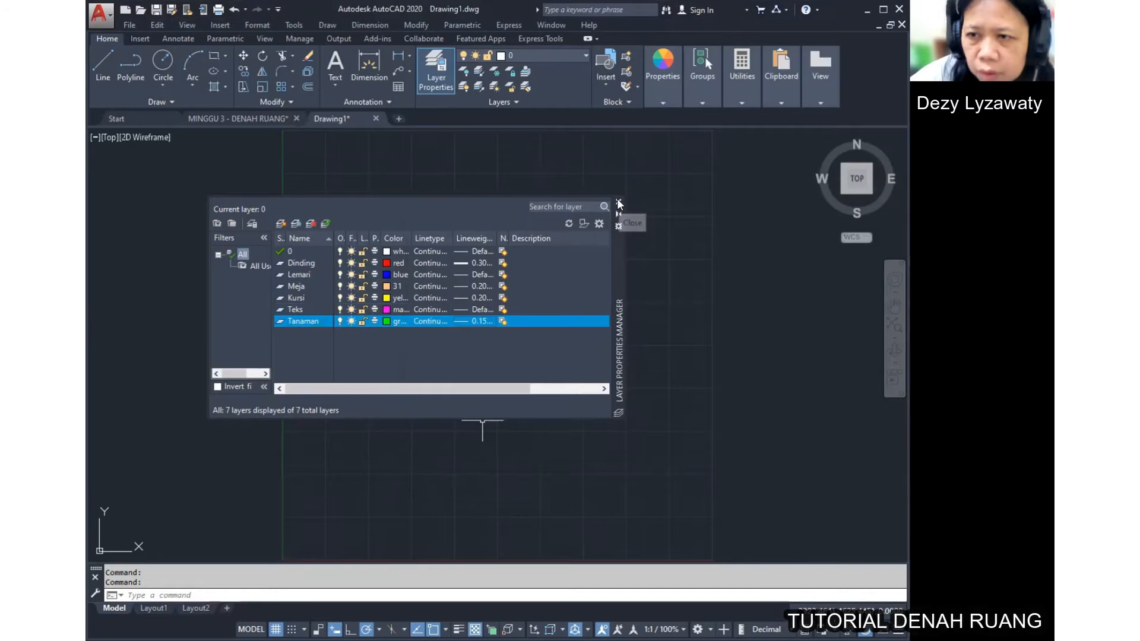
pyautogui.click(618, 202)
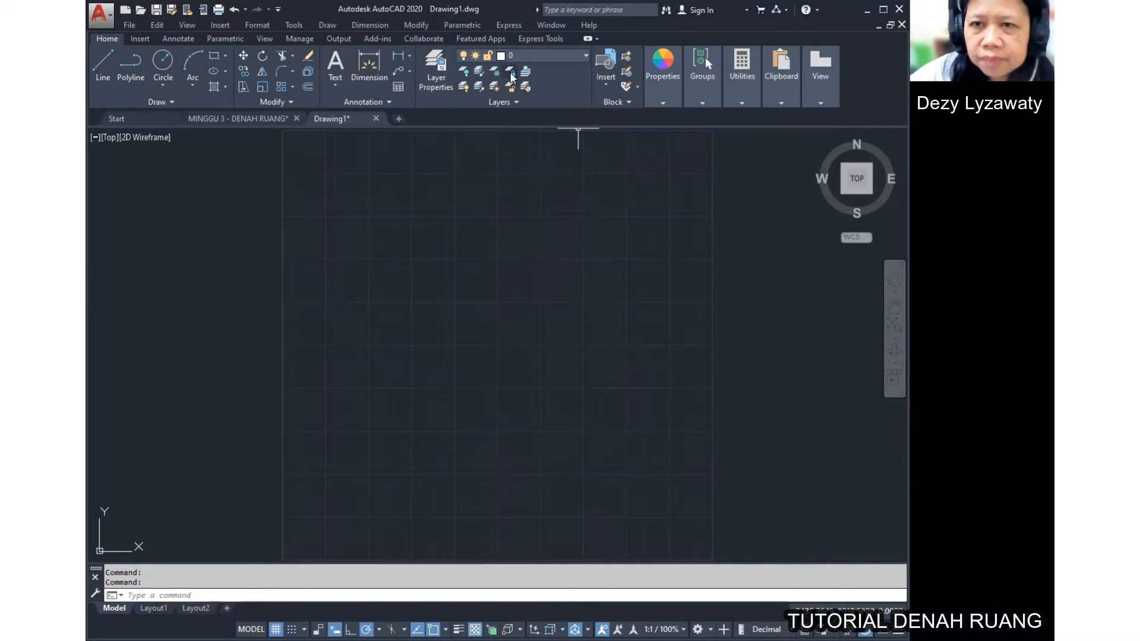
# Step: Make Dinding the current layer and draw a closed square of lines with 3500 mm sides near the origin as the room outline
pyautogui.click(566, 58)
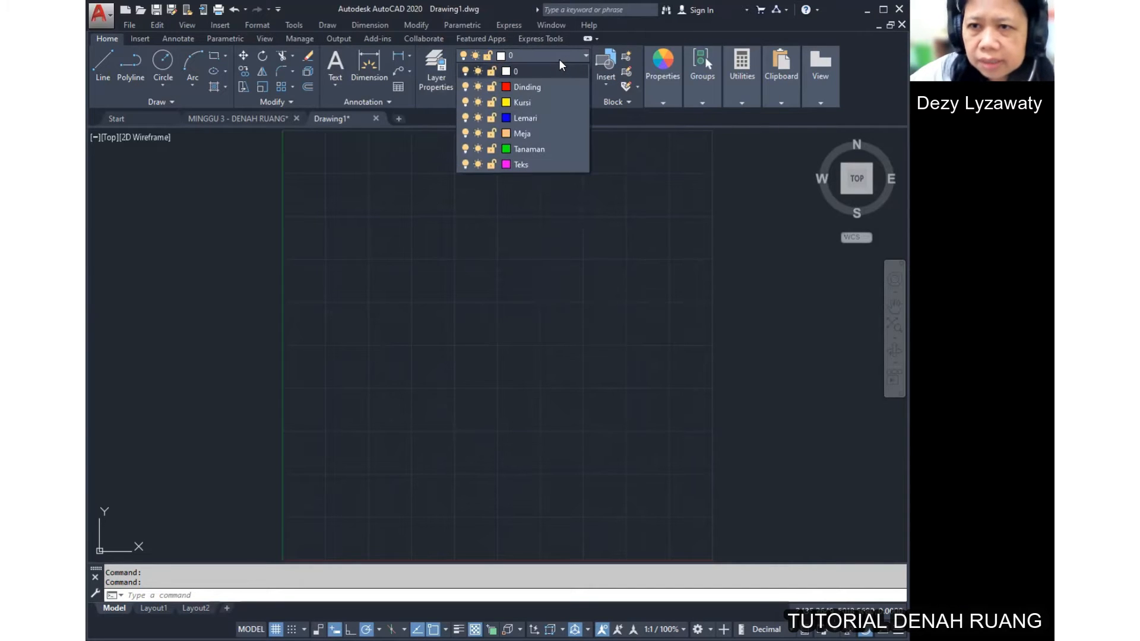
pyautogui.click(530, 90)
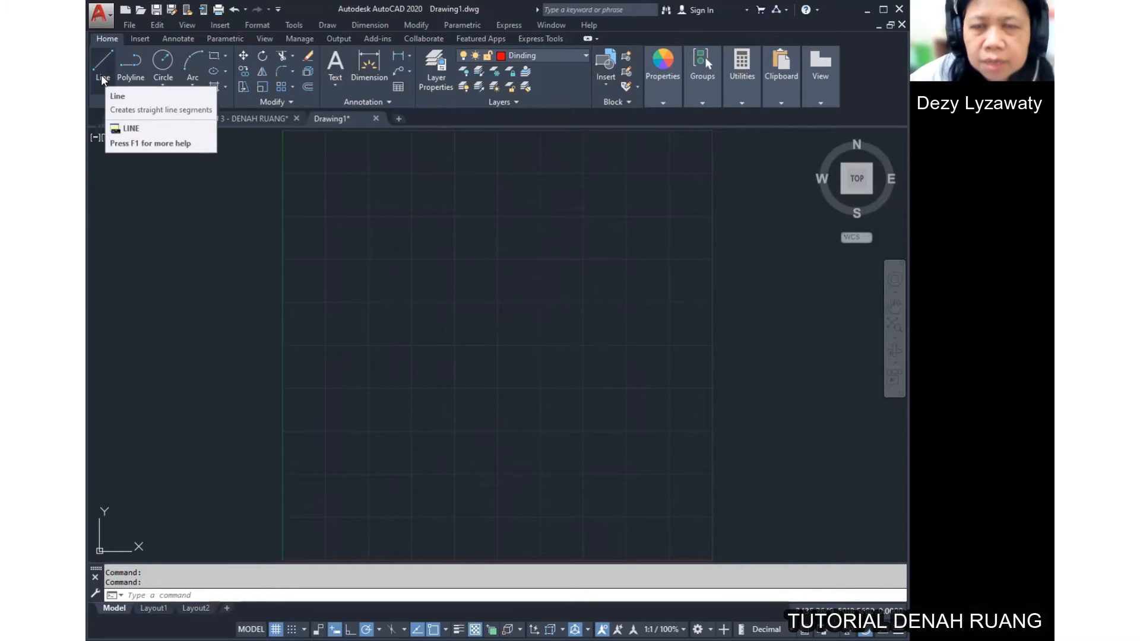
pyautogui.click(326, 25)
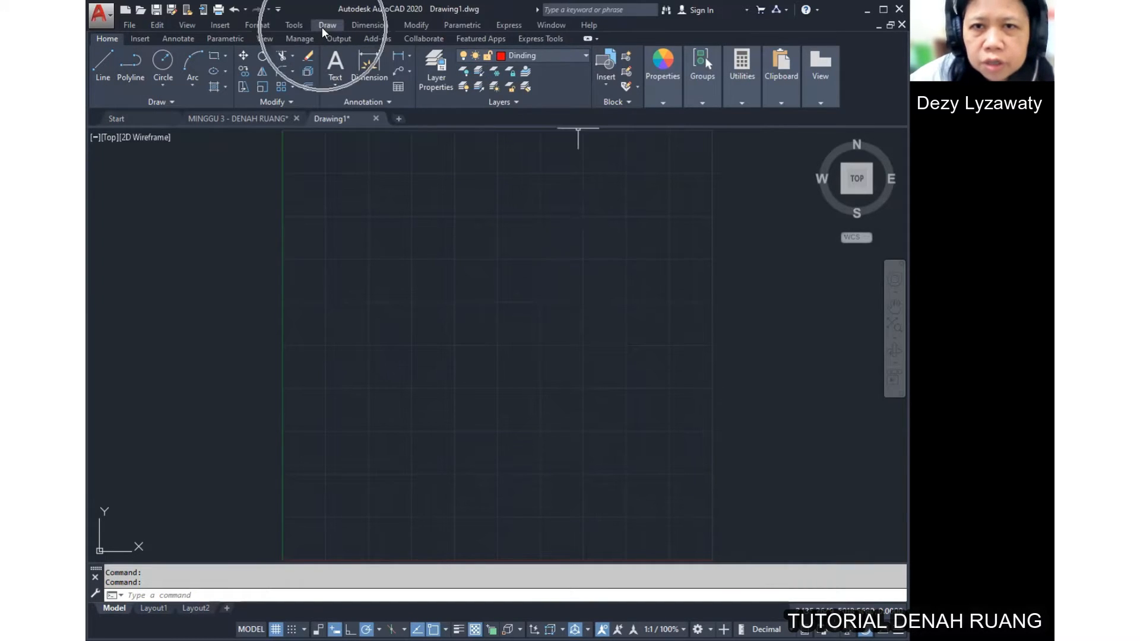
pyautogui.click(348, 62)
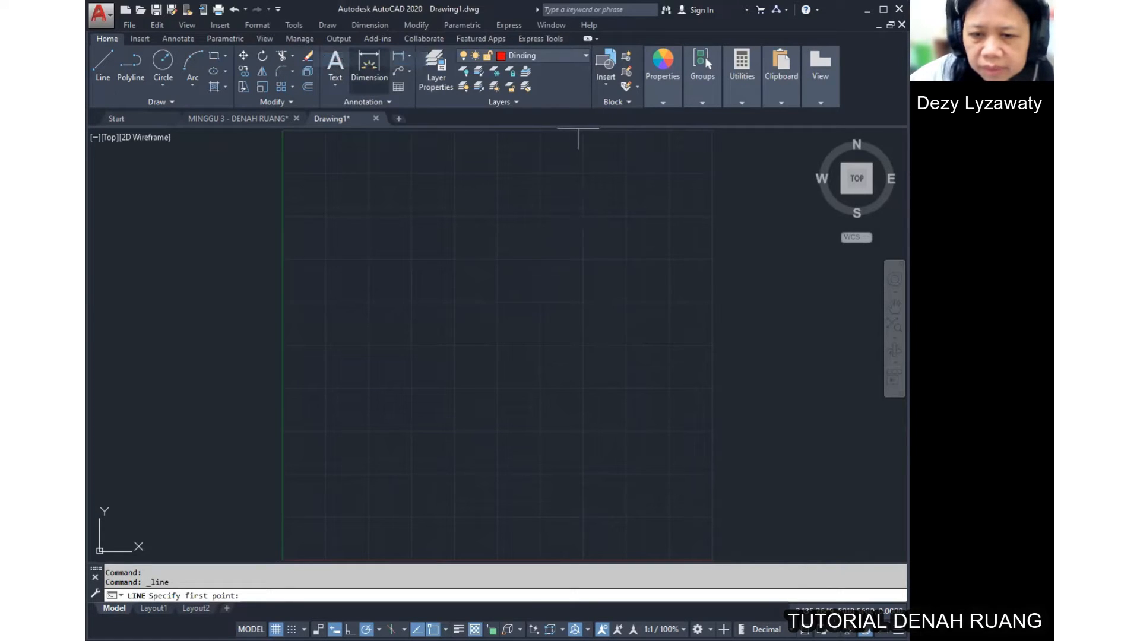
pyautogui.click(364, 468)
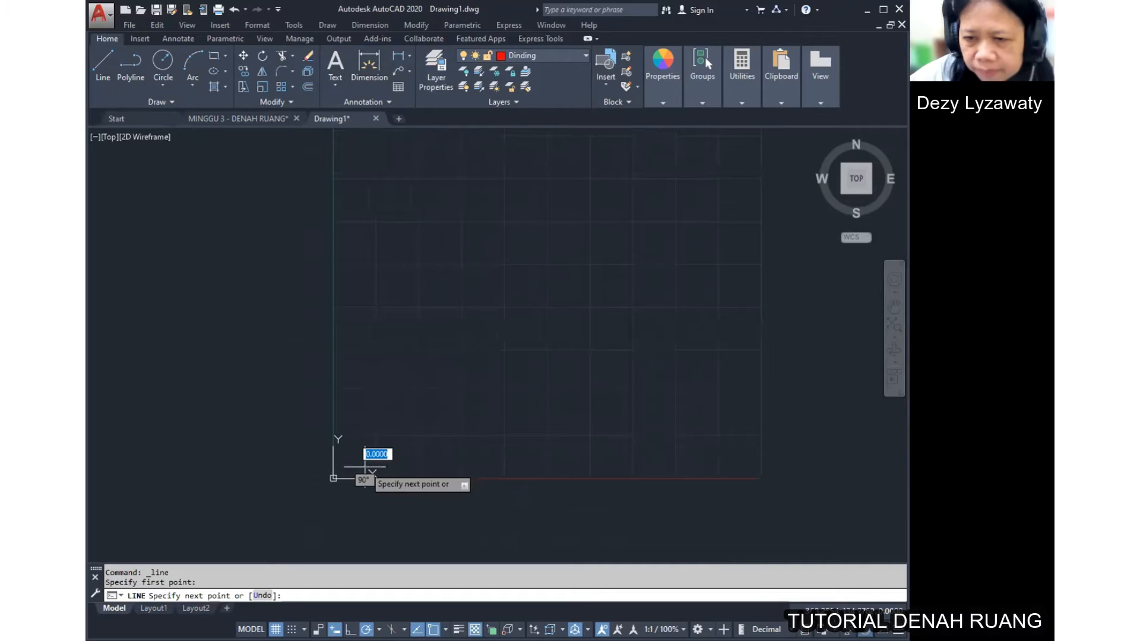
pyautogui.write('3500')
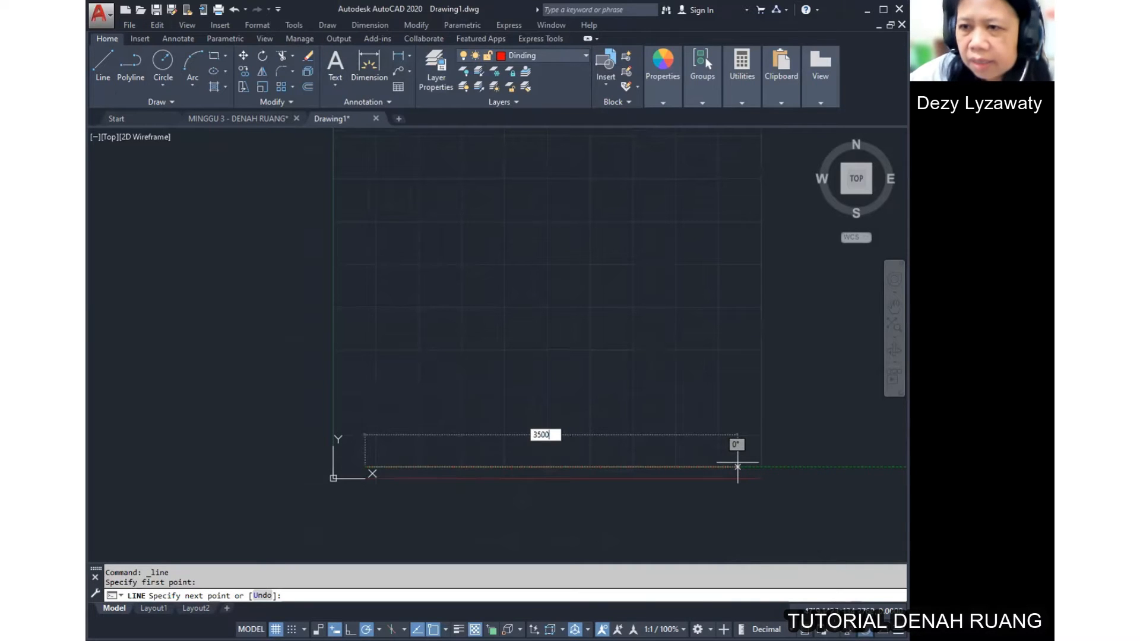
pyautogui.press('Return')
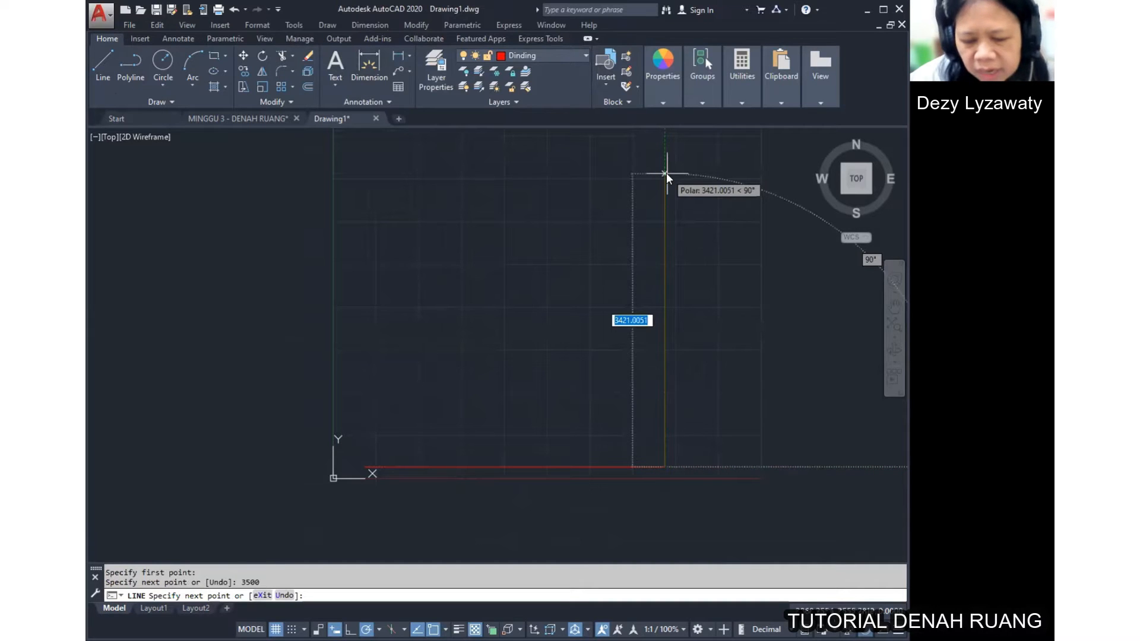
pyautogui.write('3500')
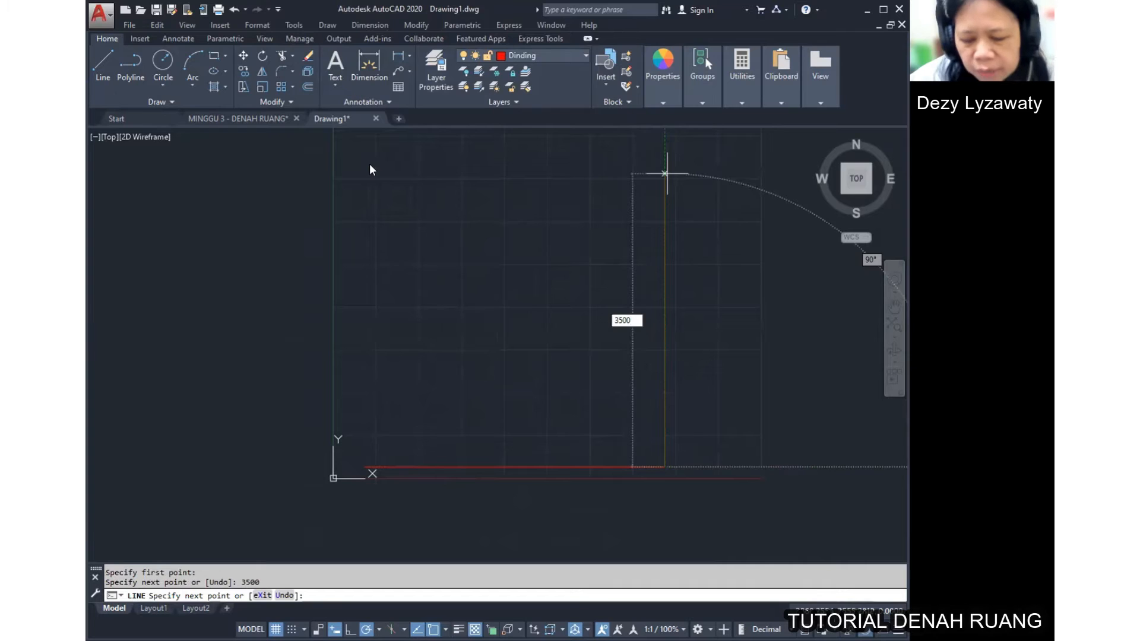
pyautogui.press('Return')
pyautogui.write('3500')
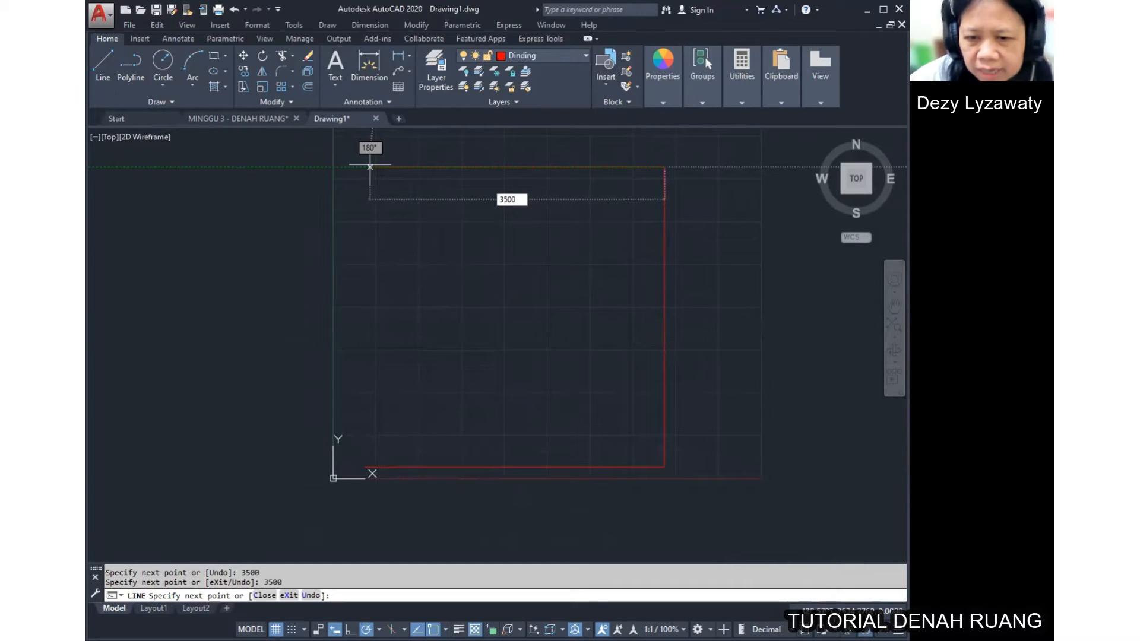
pyautogui.press('Return')
pyautogui.click(365, 466)
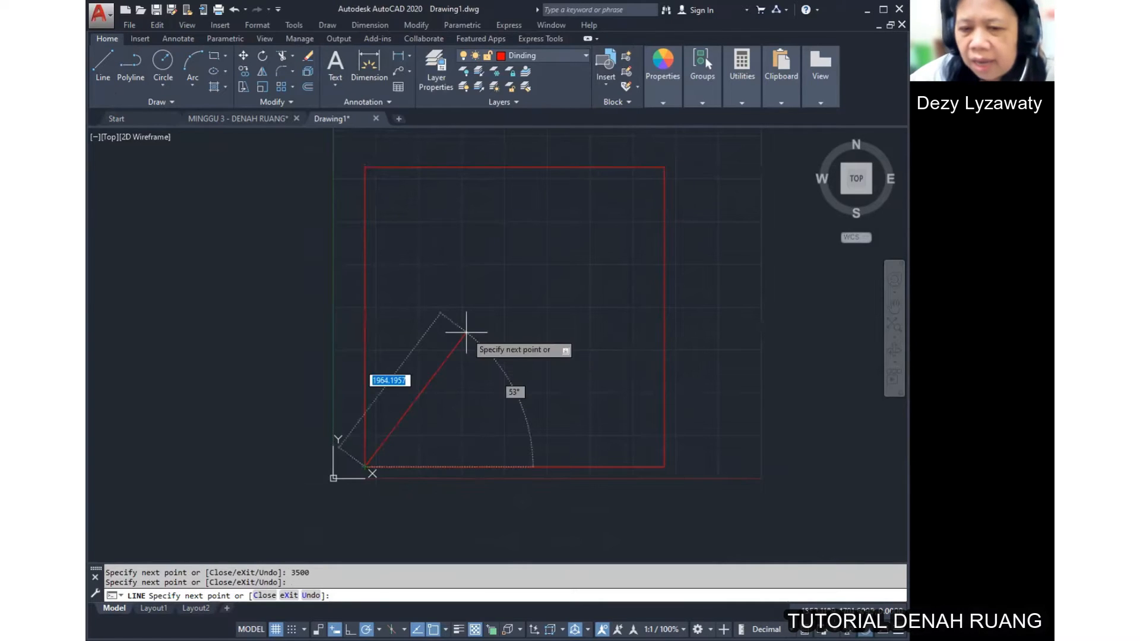
pyautogui.press('Return')
pyautogui.moveTo(465, 331); pyautogui.dragTo(468, 339, button='middle')
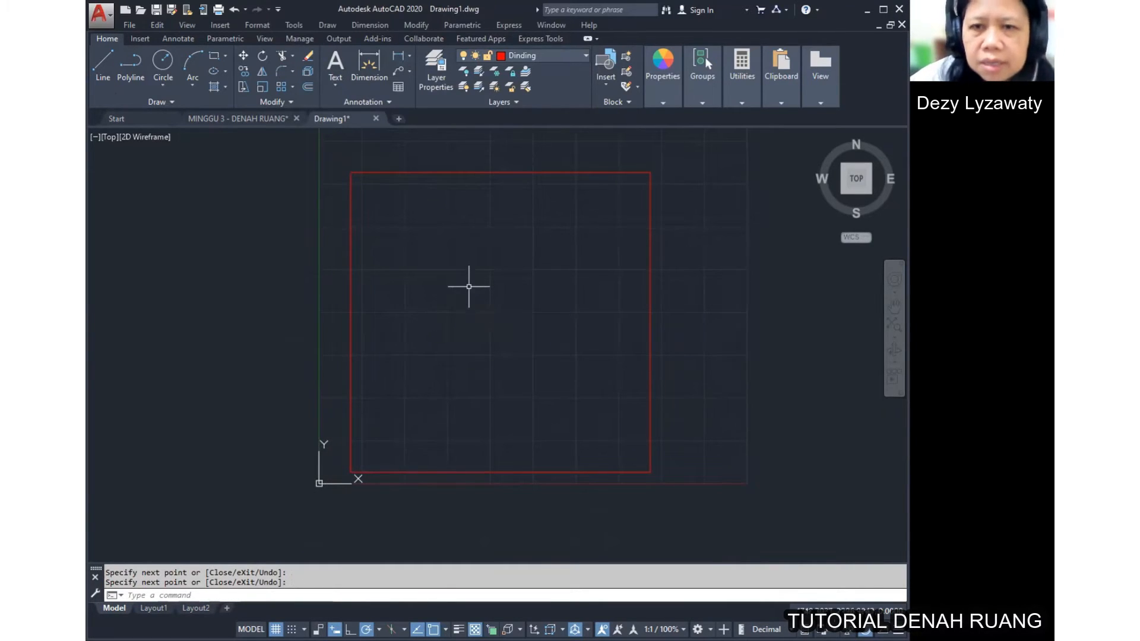
pyautogui.press('ctrl')
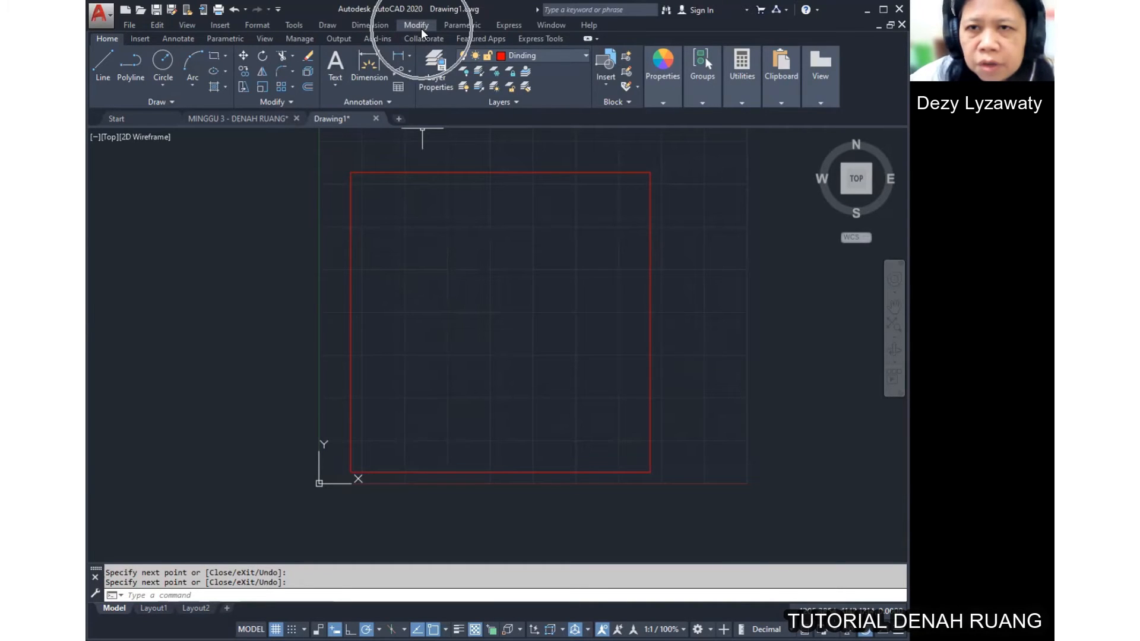
# Step: Offset the right, upper and left wall lines of the square 50 mm inwards
pyautogui.click(418, 25)
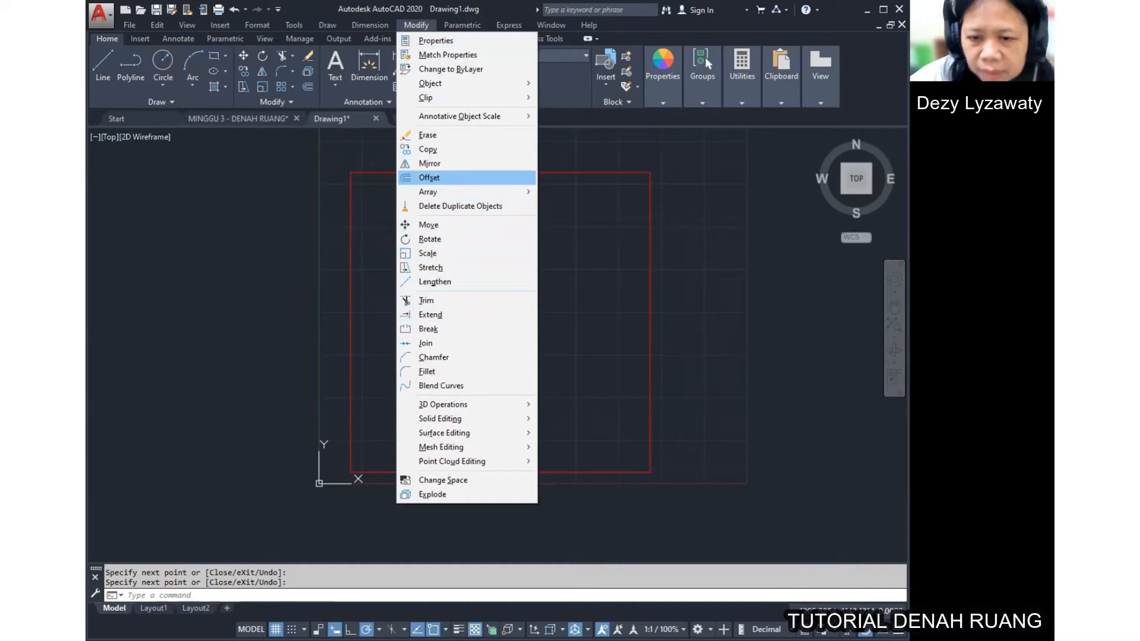
pyautogui.click(429, 177)
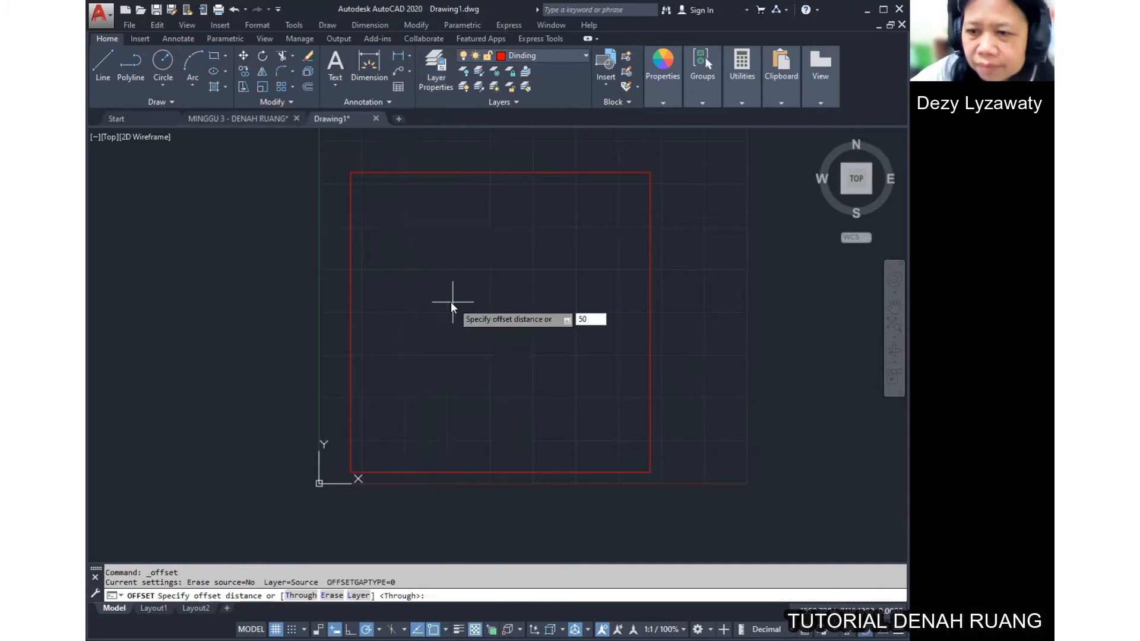
pyautogui.press('Return')
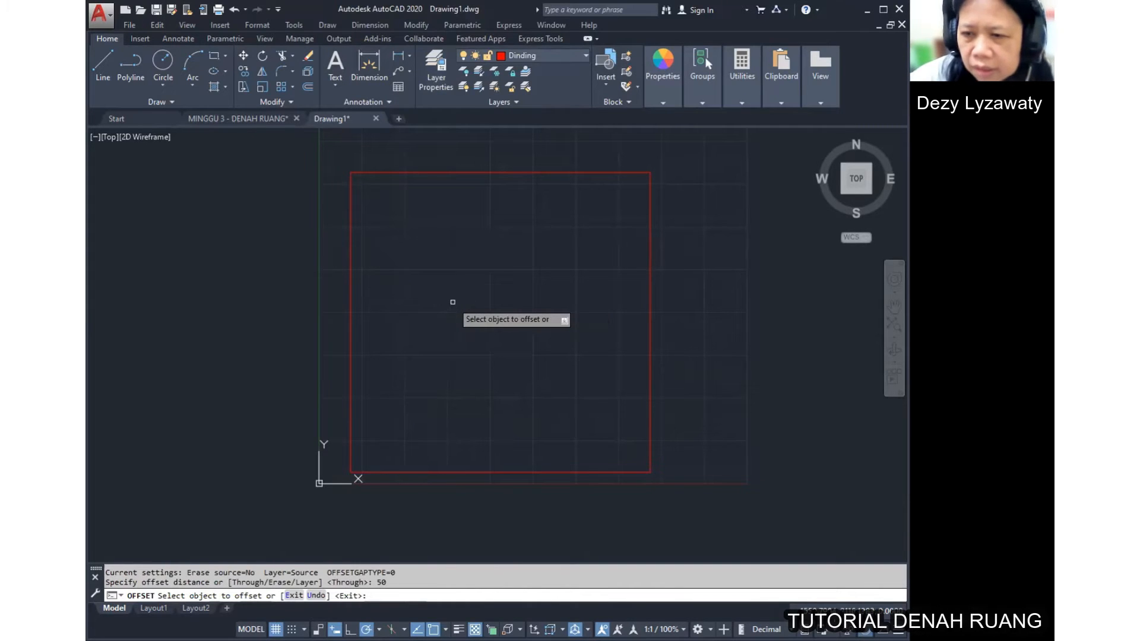
pyautogui.click(651, 451)
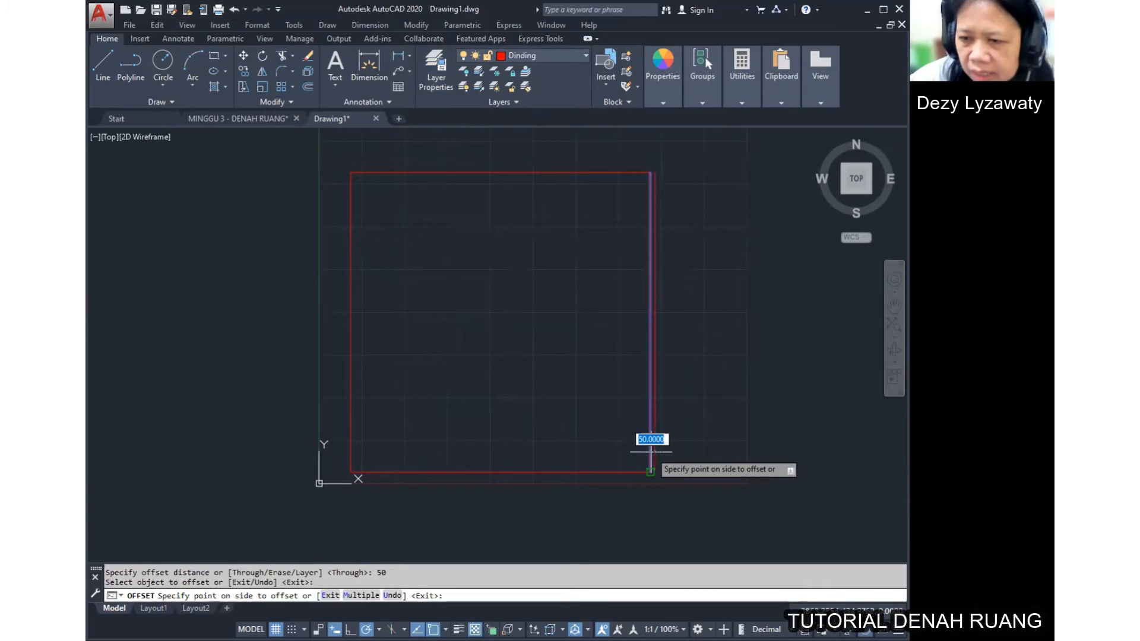
pyautogui.click(616, 456)
pyautogui.click(530, 171)
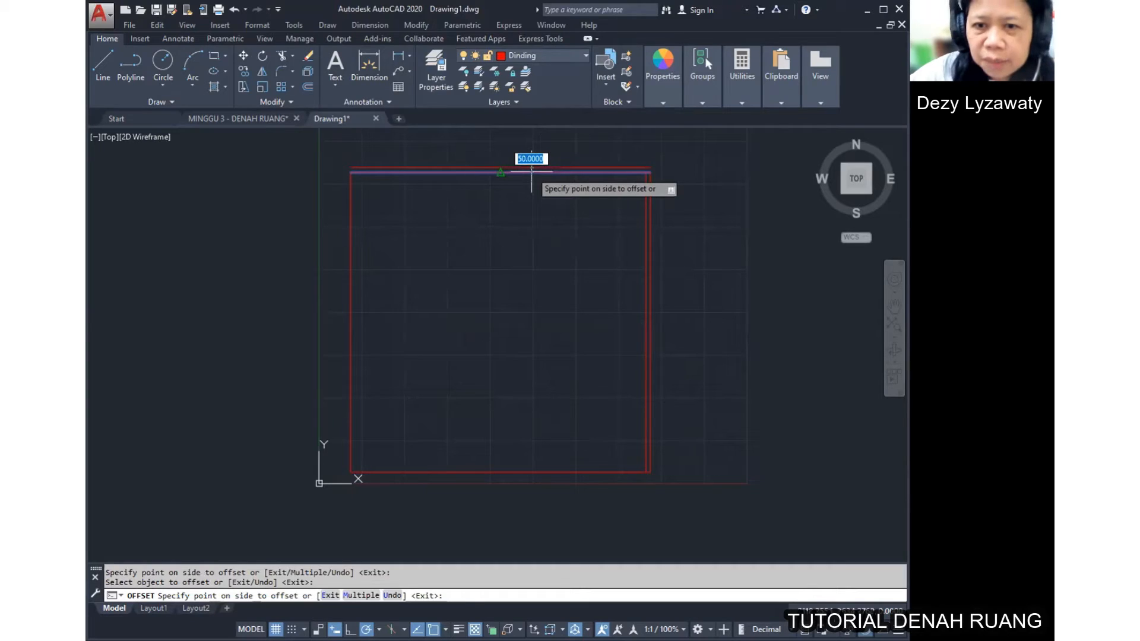
pyautogui.click(353, 298)
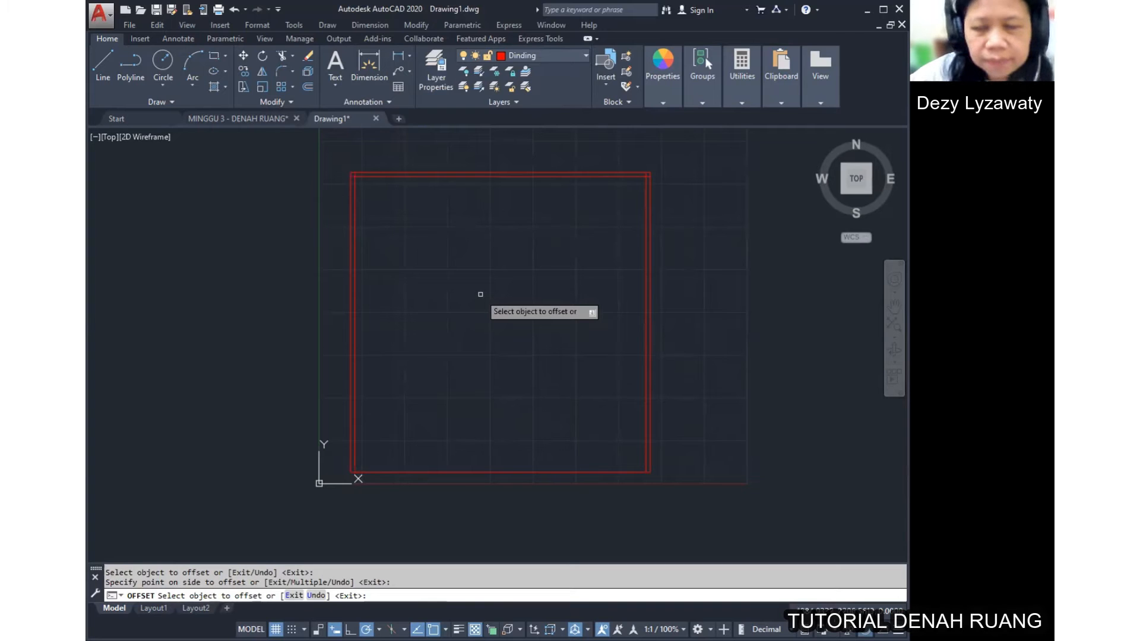
pyautogui.press('Return')
# Step: Stretch the ends of the inner upper and inner right wall lines back to their intersection at the upper-right corner
pyautogui.scroll(2, 667, 178)
pyautogui.scroll(3, 638, 163)
pyautogui.scroll(5, 621, 233)
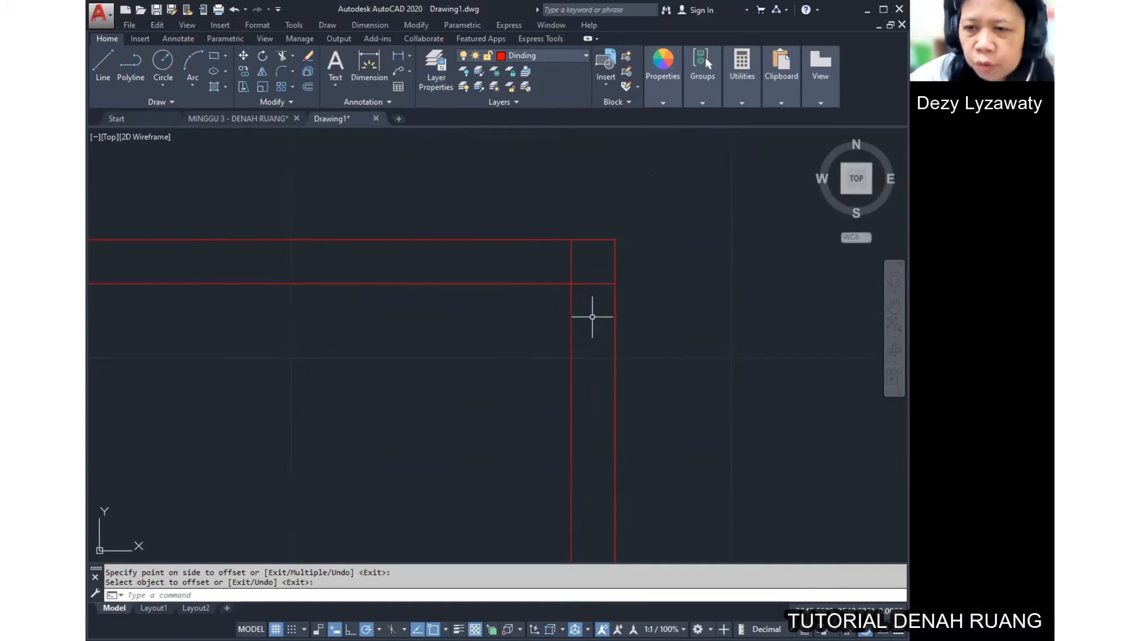
pyautogui.click(593, 284)
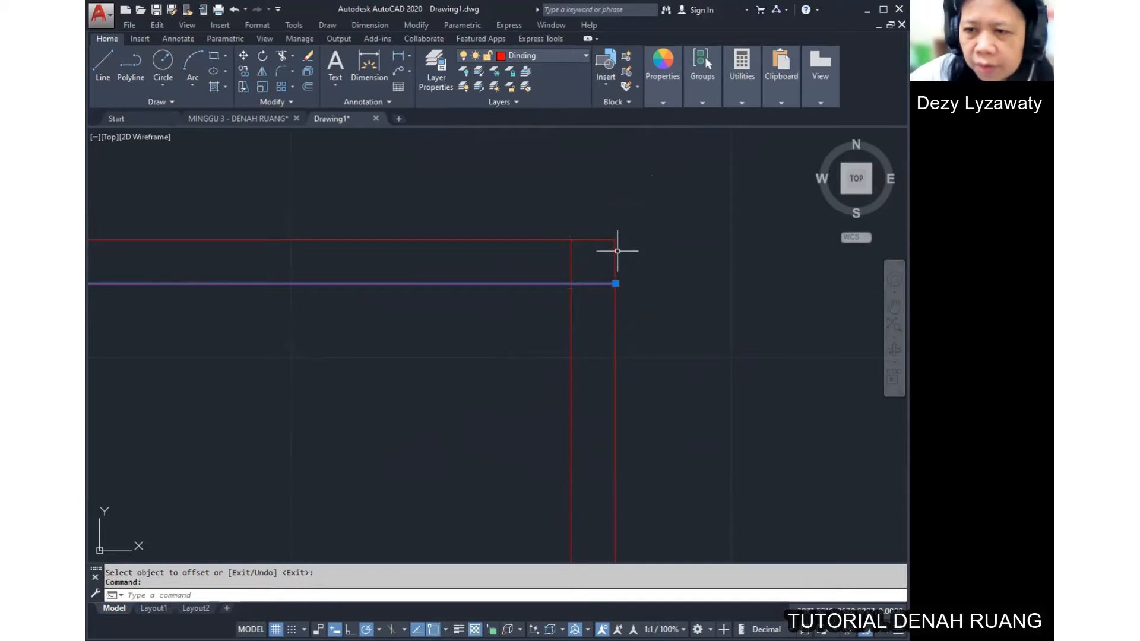
pyautogui.click(615, 283)
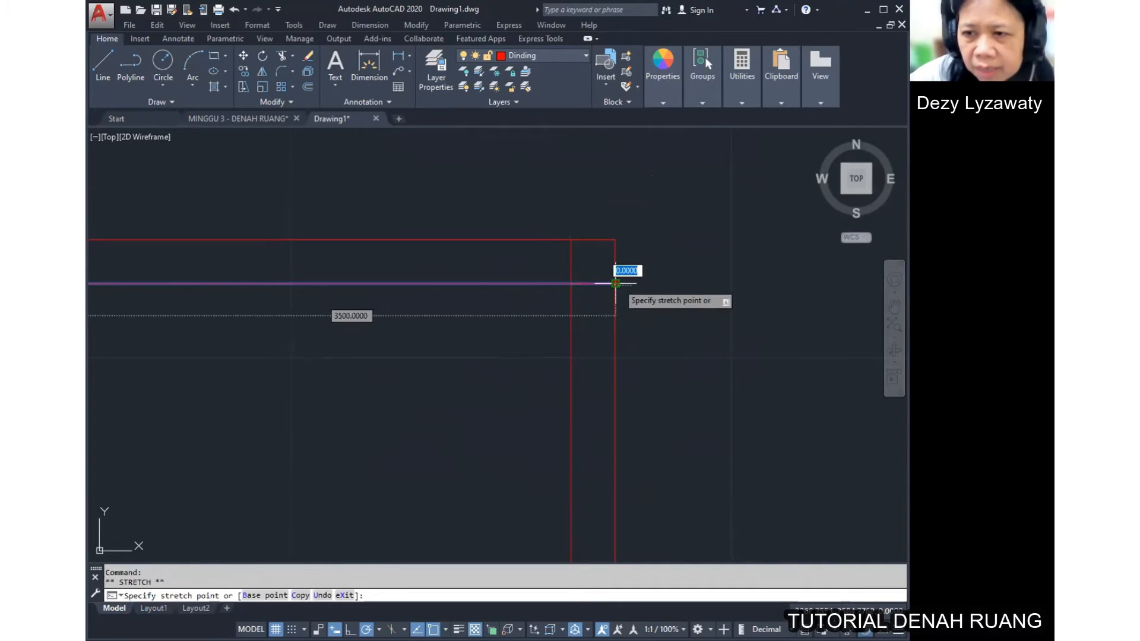
pyautogui.click(574, 283)
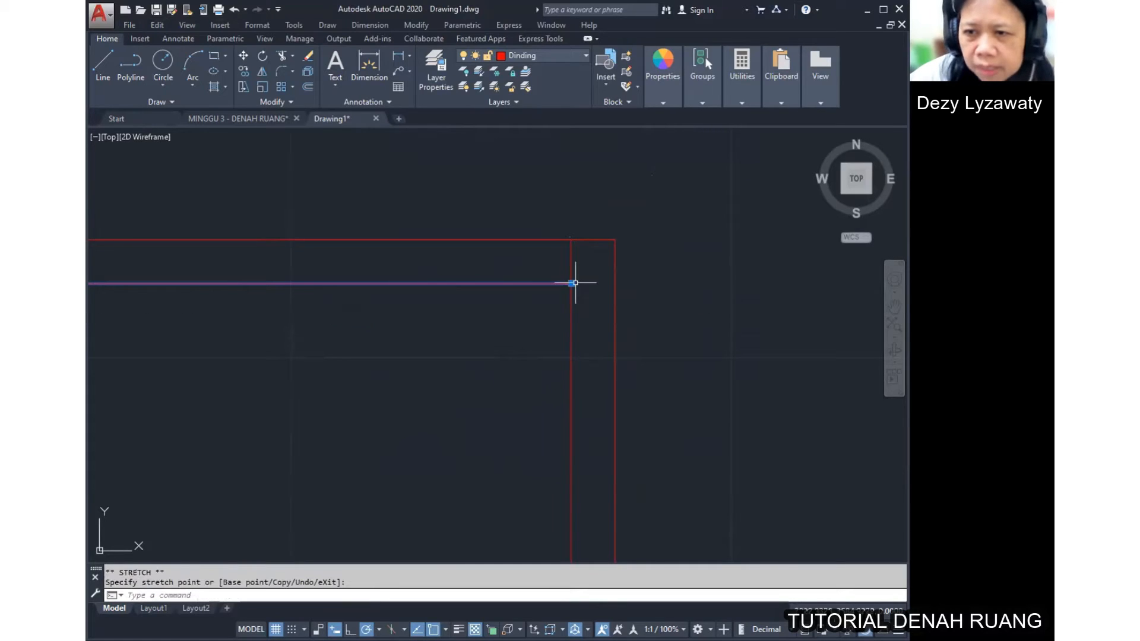
pyautogui.press('Escape')
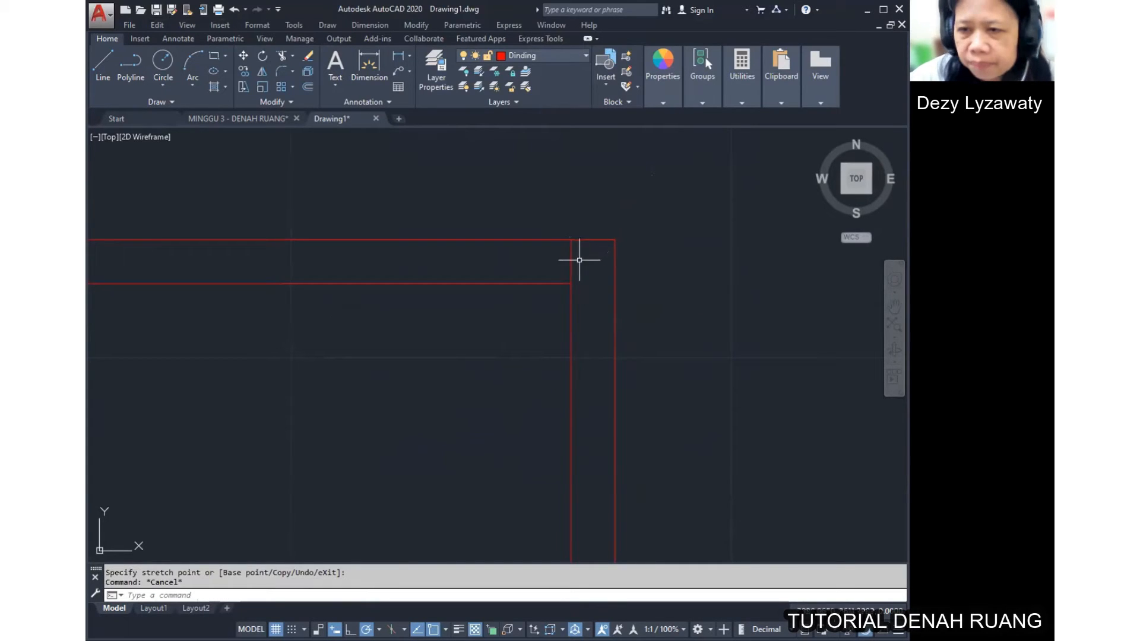
pyautogui.click(570, 261)
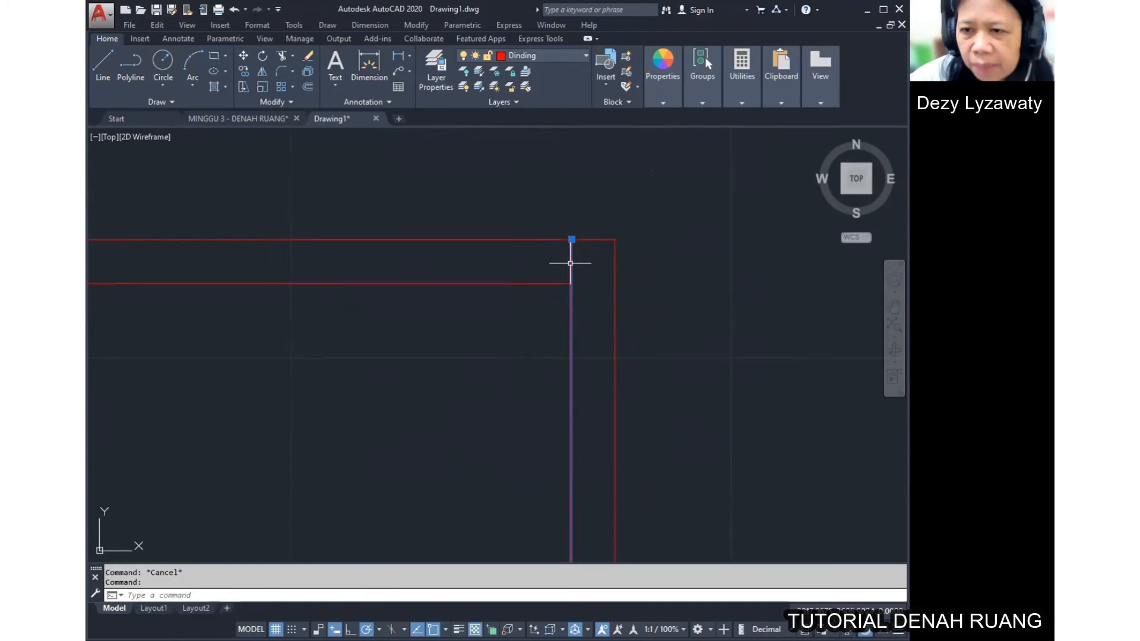
pyautogui.click(572, 240)
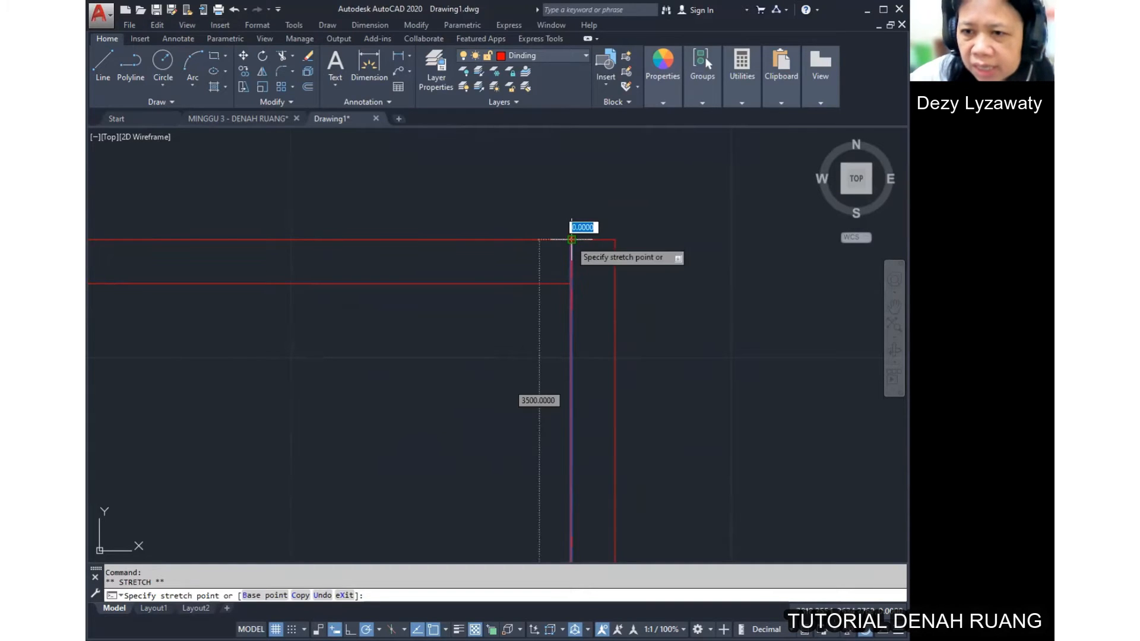
pyautogui.click(571, 284)
pyautogui.scroll(-5, 632, 293)
pyautogui.moveTo(365, 332); pyautogui.dragTo(479, 338, button='middle')
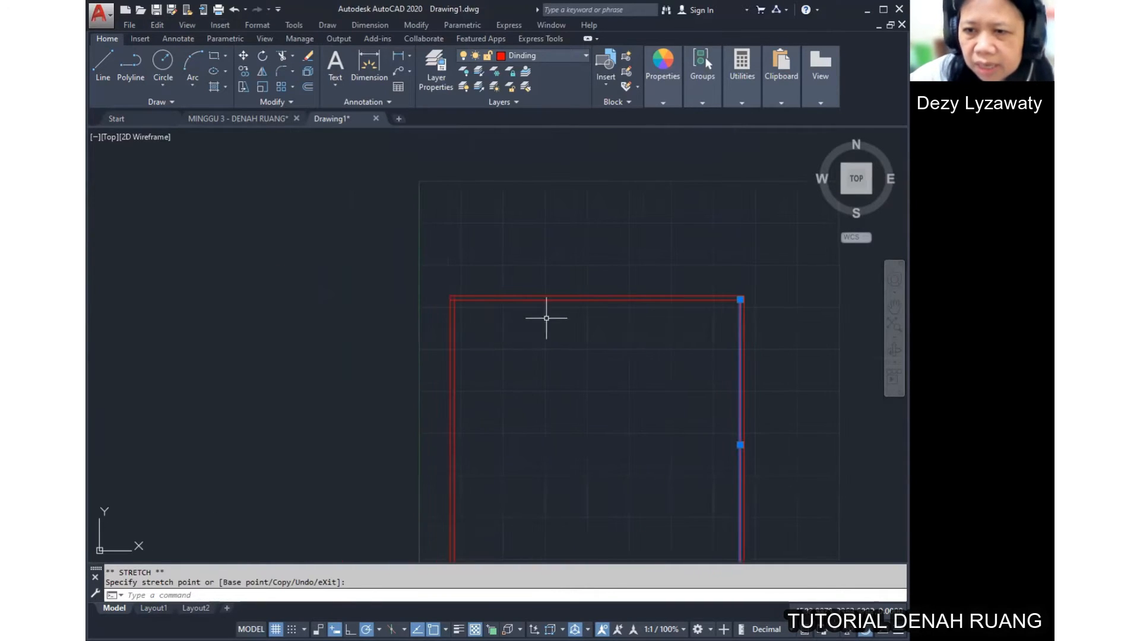
pyautogui.press('Escape')
# Step: Stretch the ends of the inner left and inner upper wall lines back to their intersection at the room's upper-left corner
pyautogui.scroll(5, 463, 288)
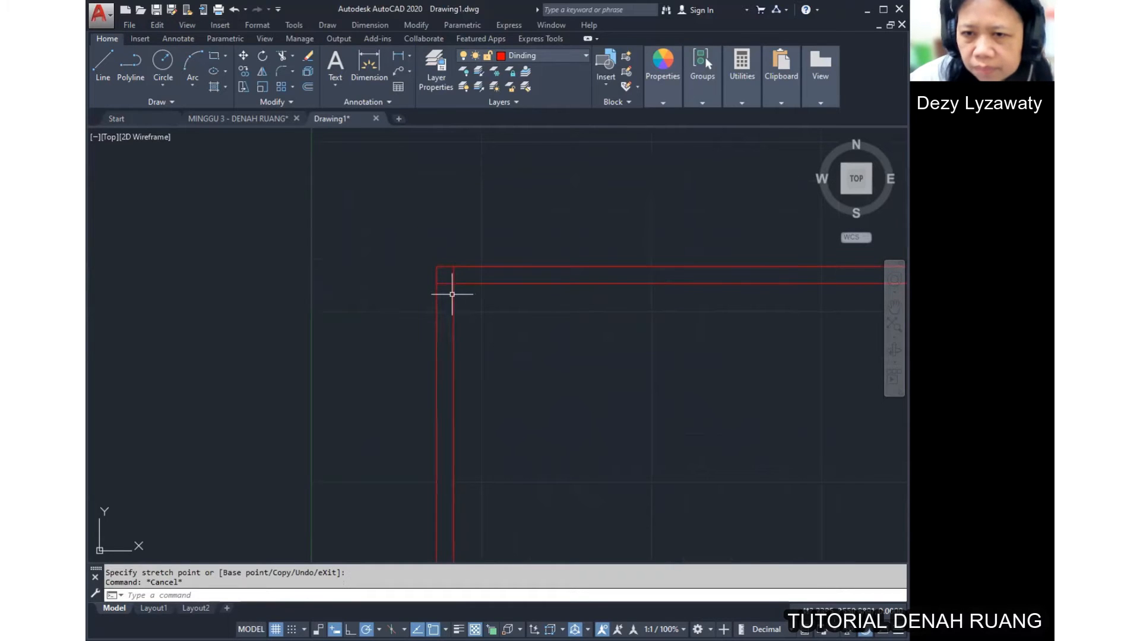
pyautogui.click(454, 266)
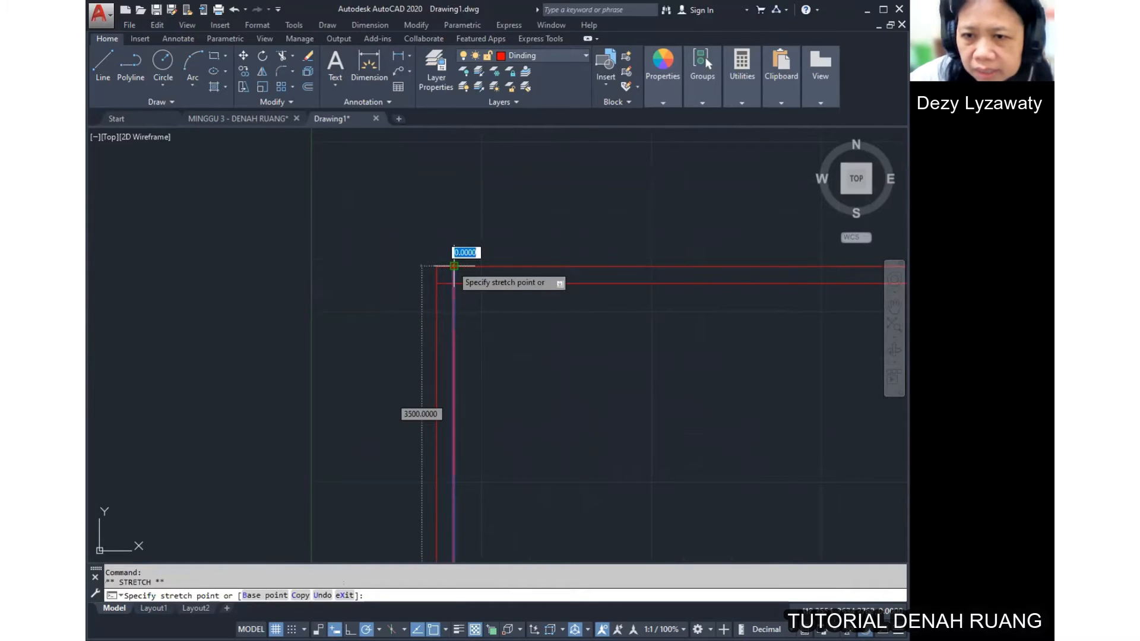
pyautogui.click(454, 283)
pyautogui.press('Escape')
pyautogui.moveTo(489, 285); pyautogui.dragTo(486, 309, button='middle')
pyautogui.click(487, 310)
pyautogui.click(434, 309)
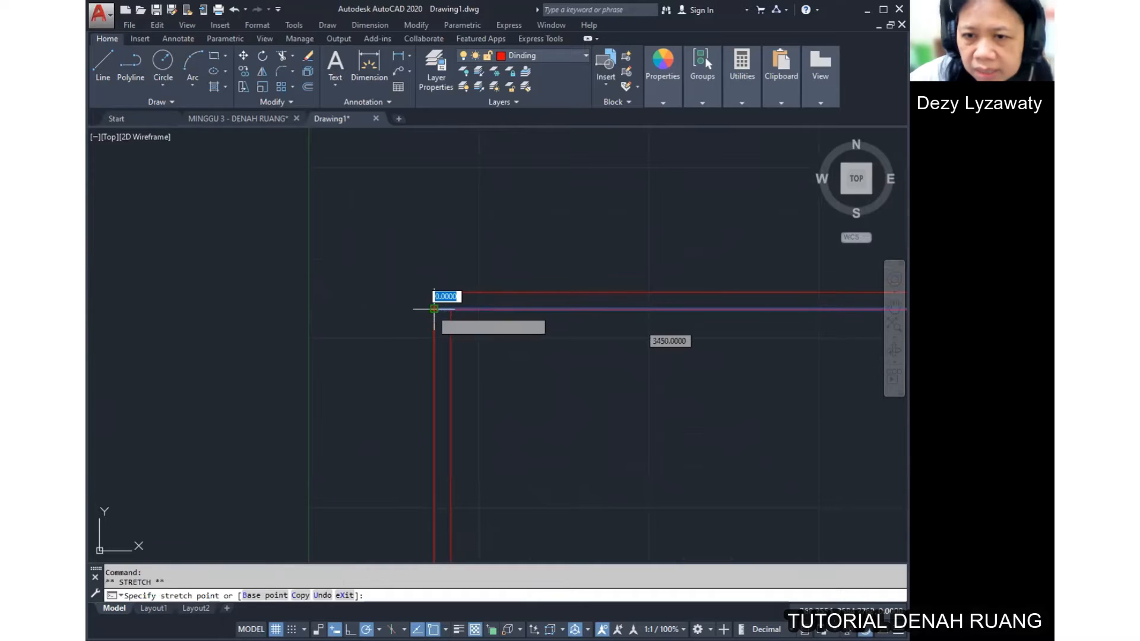
pyautogui.click(451, 308)
pyautogui.press('Escape')
# Step: Make Lemari the current layer and copy the inner left wall line 300 mm to the right
pyautogui.scroll(-5, 463, 314)
pyautogui.moveTo(534, 344); pyautogui.dragTo(402, 235, button='middle')
pyautogui.moveTo(486, 268); pyautogui.dragTo(545, 281, button='middle')
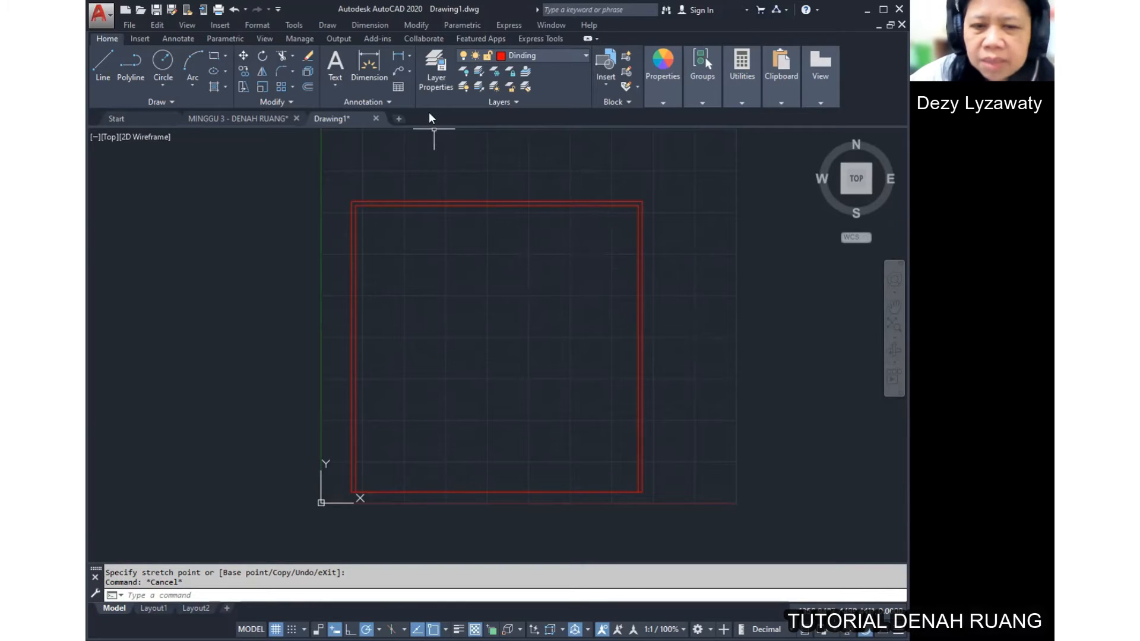
pyautogui.click(560, 56)
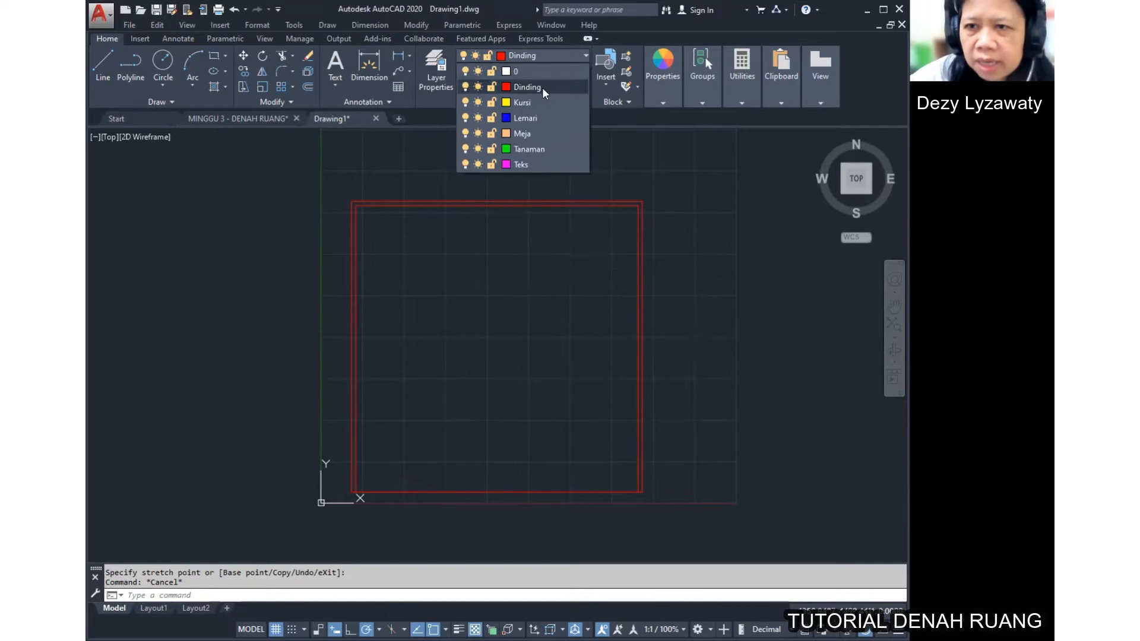
pyautogui.click(538, 118)
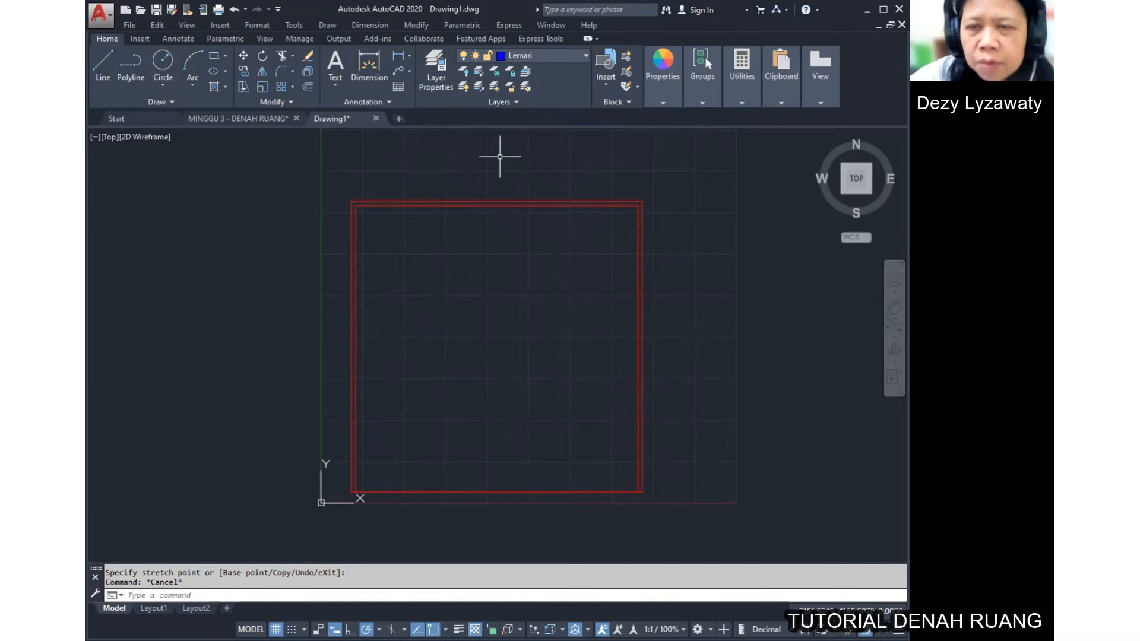
pyautogui.click(417, 25)
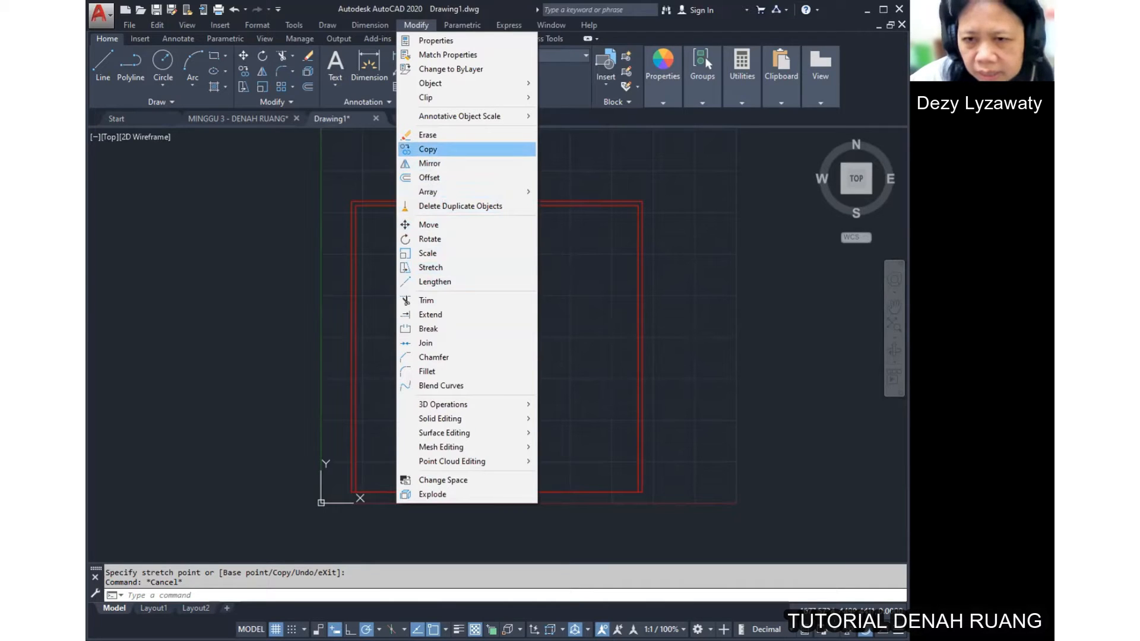
pyautogui.click(428, 149)
pyautogui.click(435, 354)
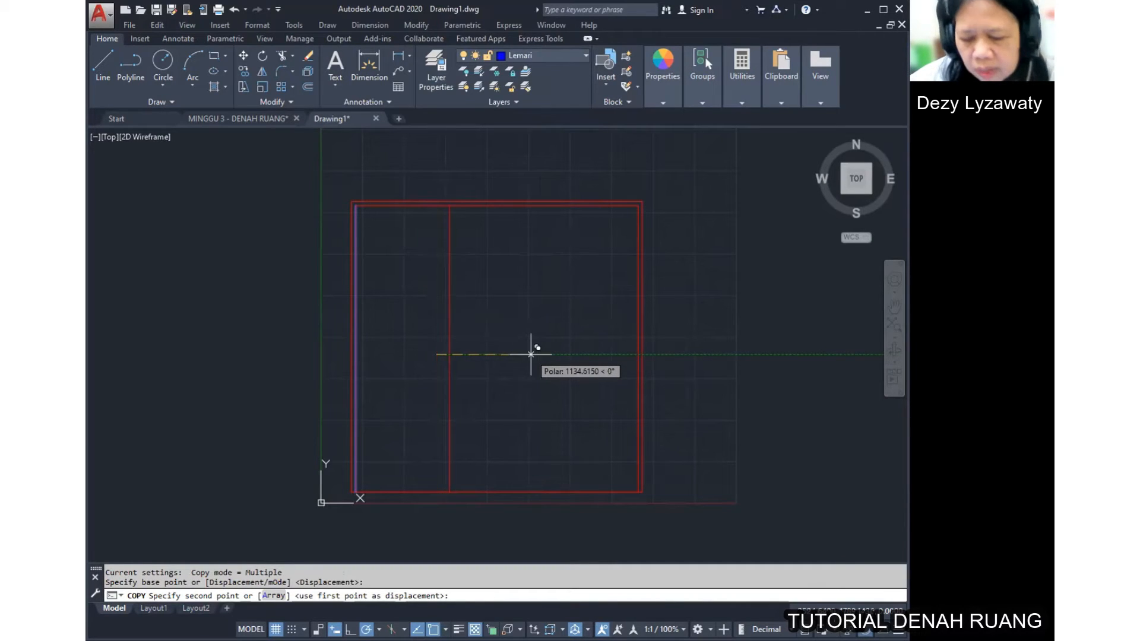
pyautogui.write('300')
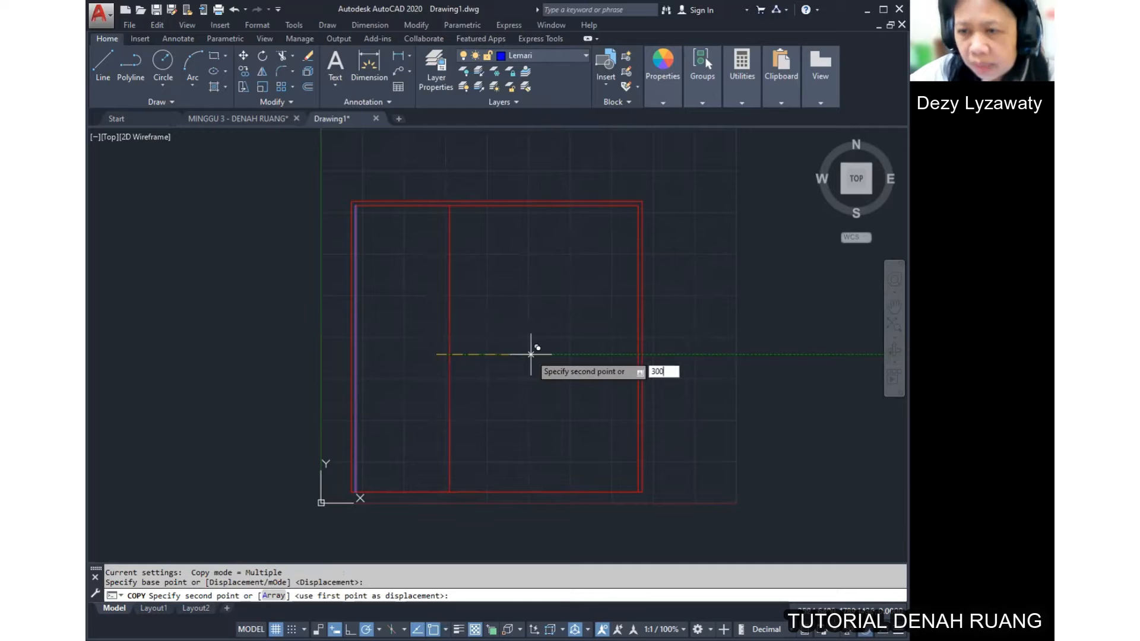
pyautogui.press('Return')
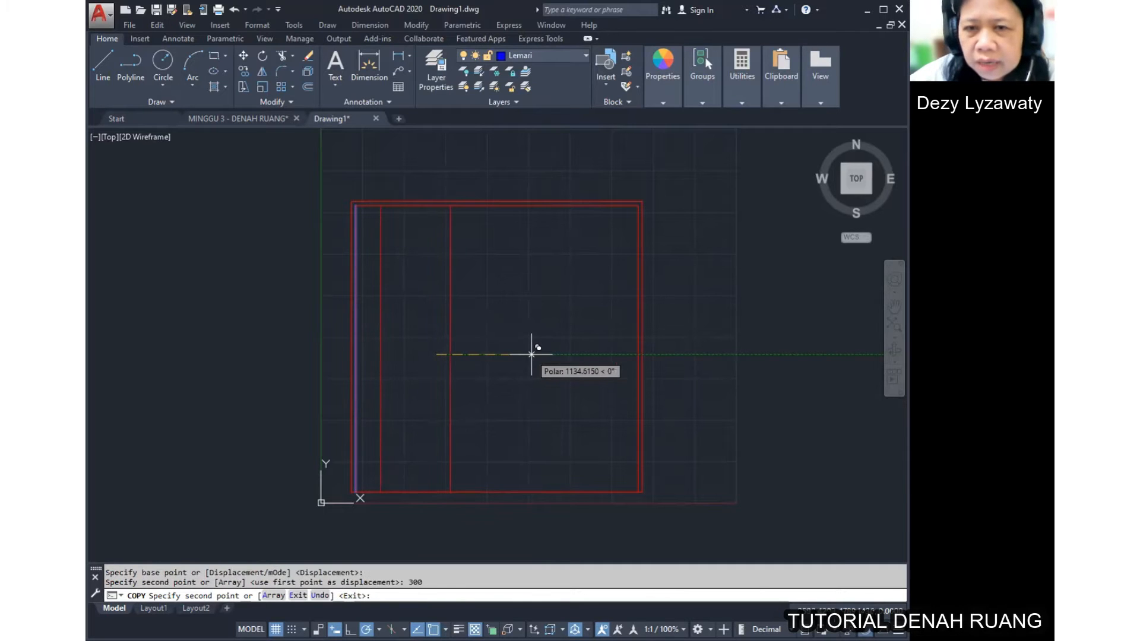
pyautogui.press('Return')
# Step: Move the copied vertical line beside the left wall to the Lemari layer
pyautogui.moveTo(509, 351); pyautogui.dragTo(570, 333, button='middle')
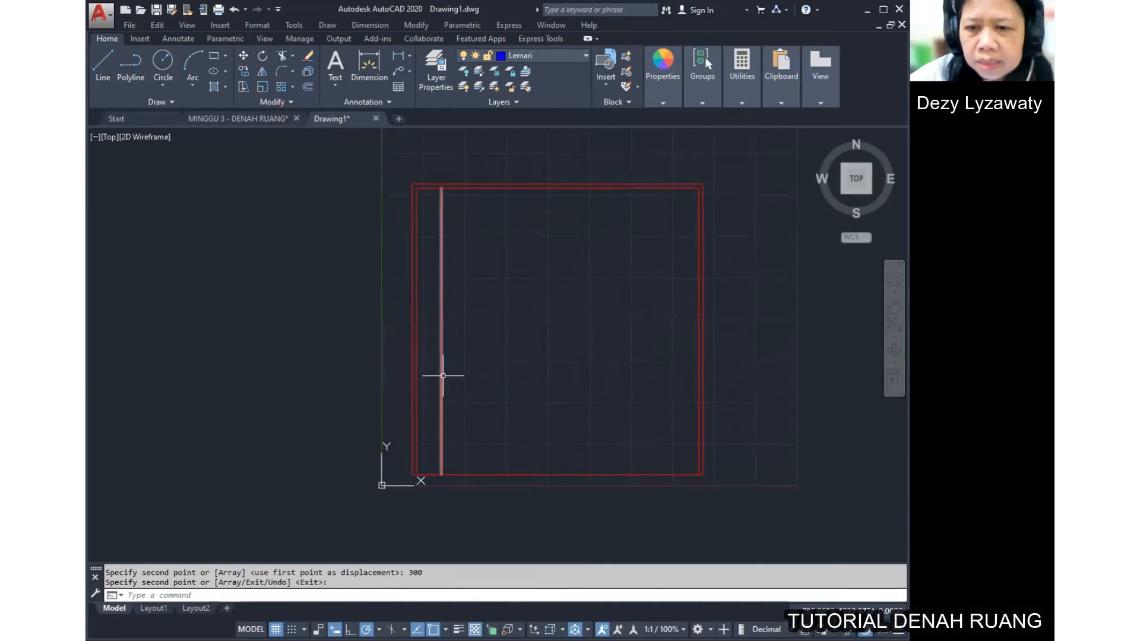
pyautogui.click(443, 376)
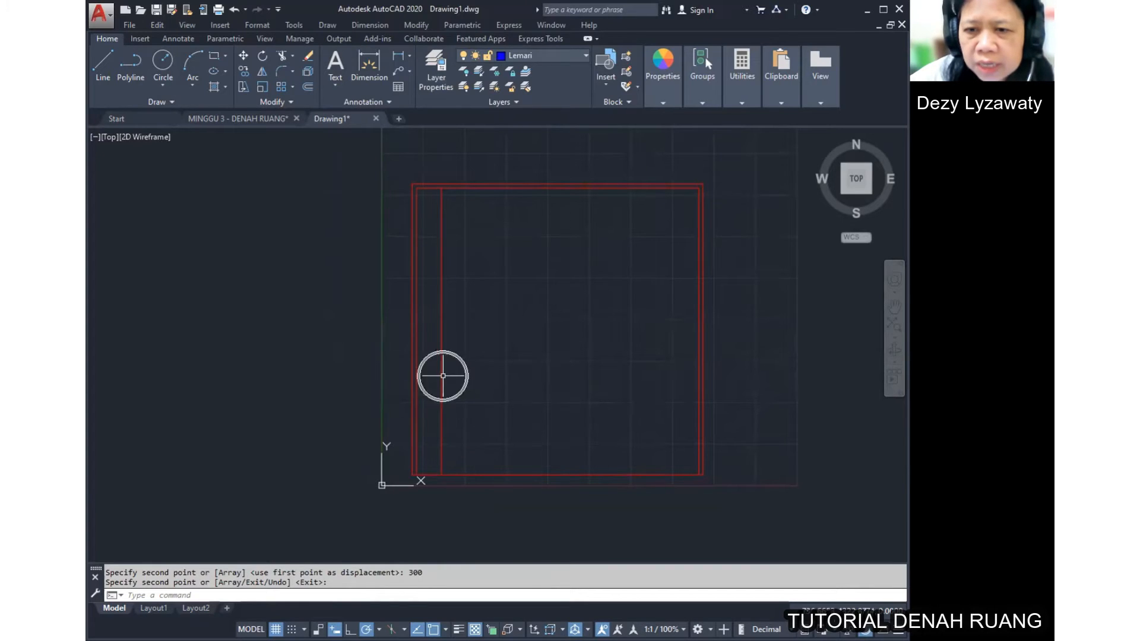
pyautogui.click(578, 56)
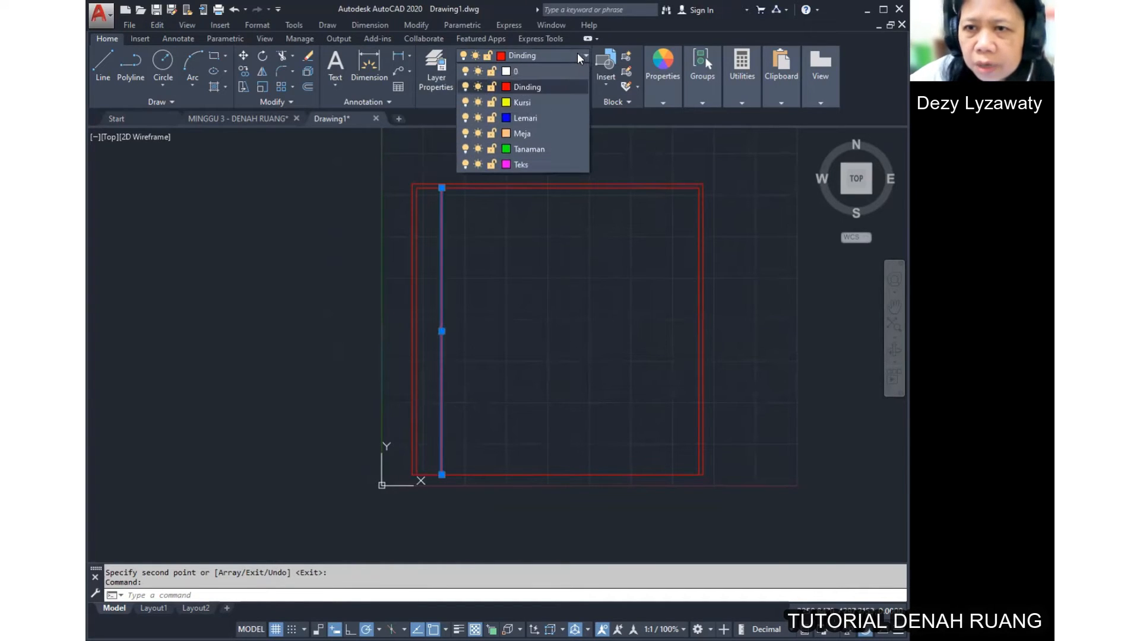
pyautogui.click(532, 118)
pyautogui.moveTo(560, 318); pyautogui.dragTo(527, 302, button='middle')
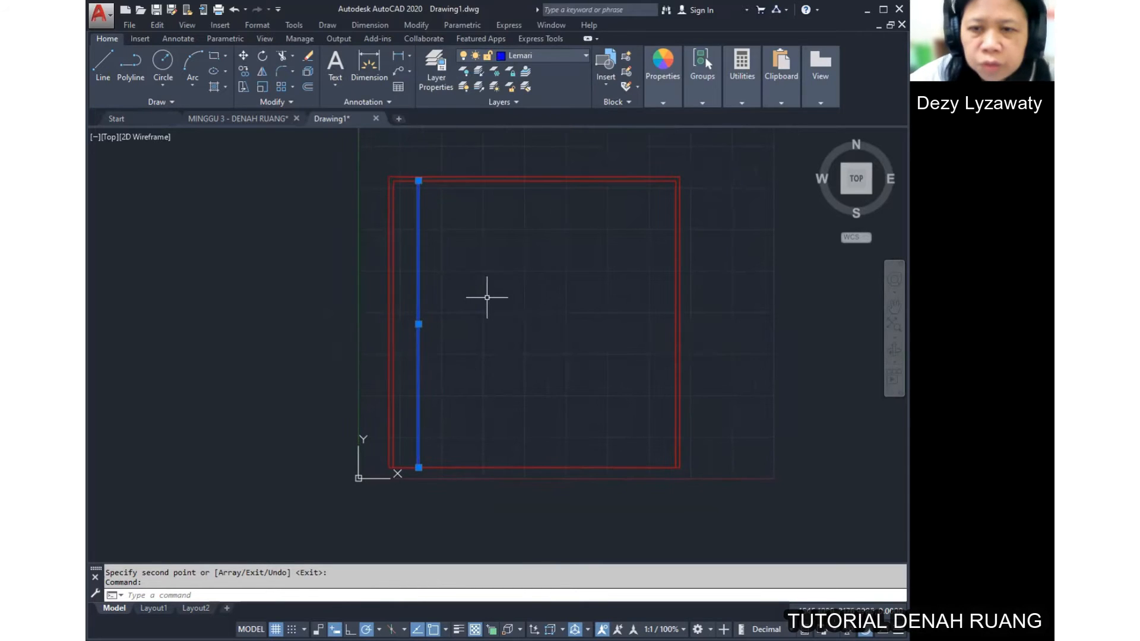
pyautogui.press('Escape')
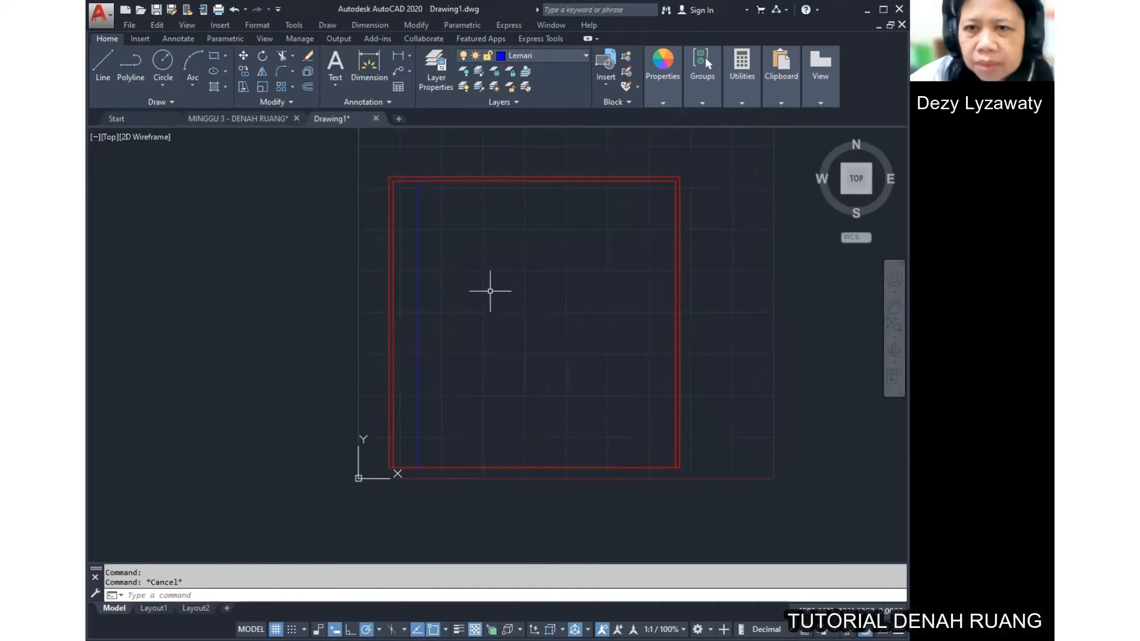
# Step: Draw two crossing diagonal lines between opposite corners of the cabinet strip along the left wall
pyautogui.click(330, 24)
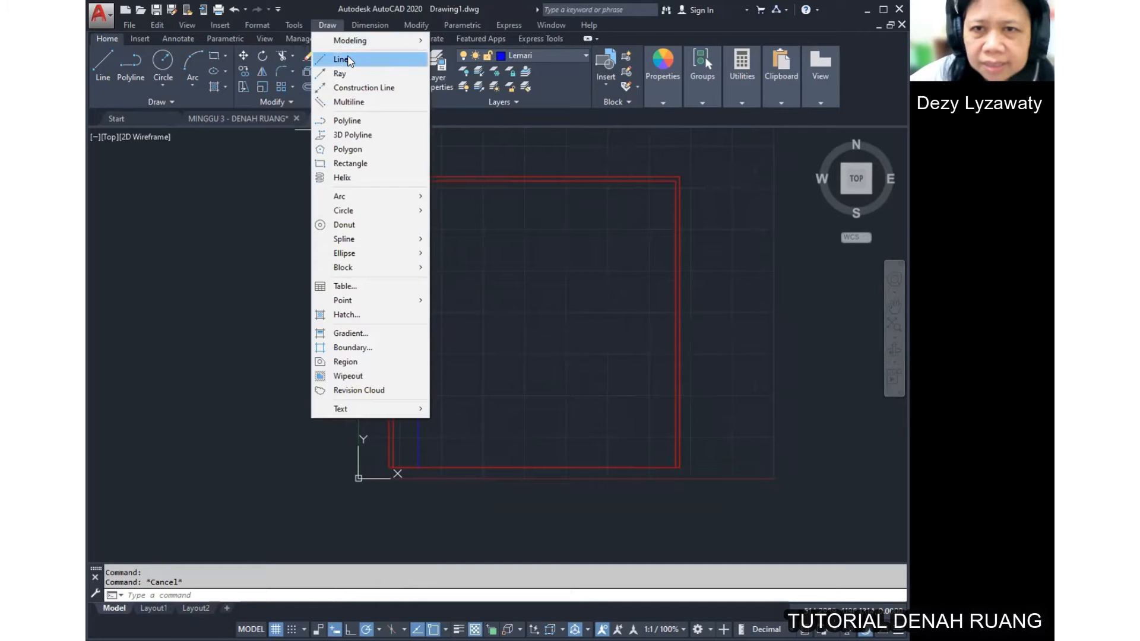
pyautogui.click(342, 58)
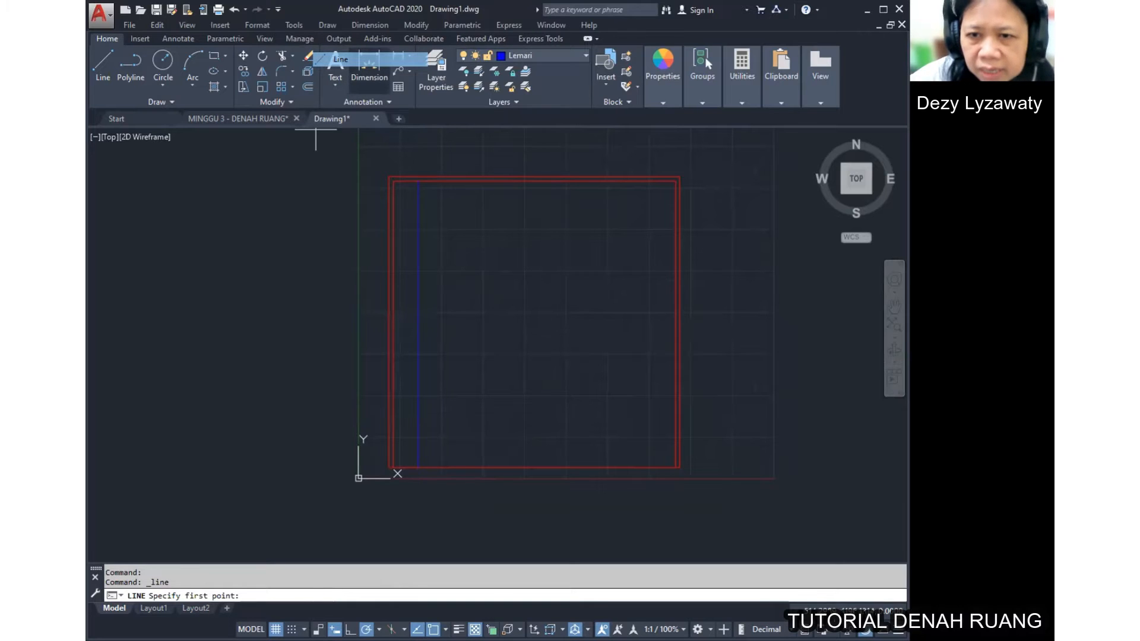
pyautogui.click(419, 180)
pyautogui.press('Return')
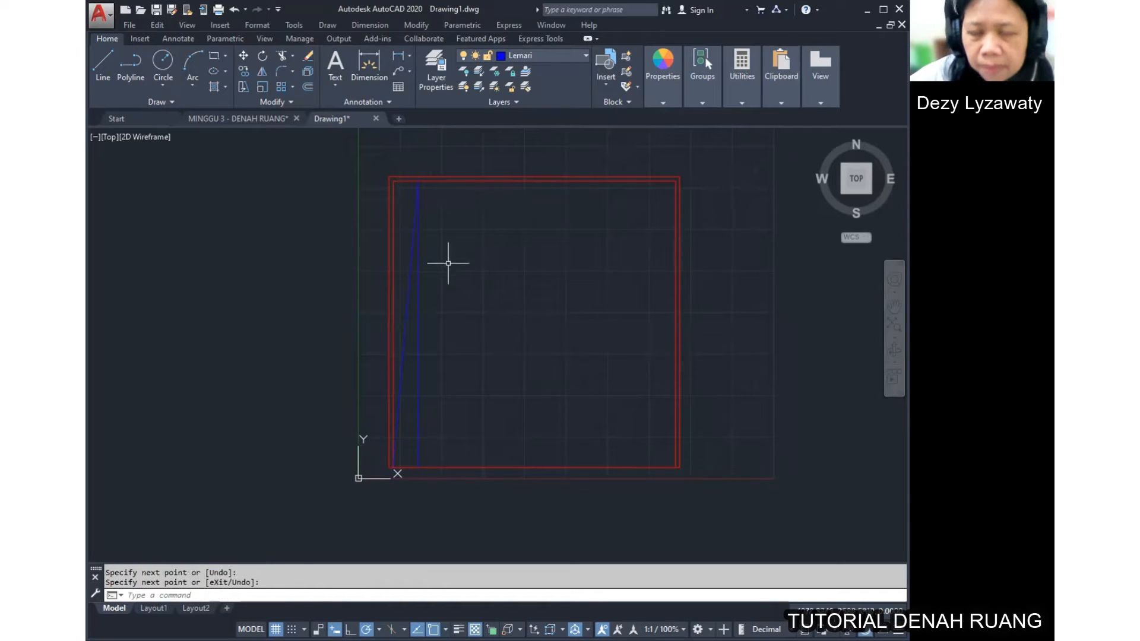
pyautogui.click(326, 24)
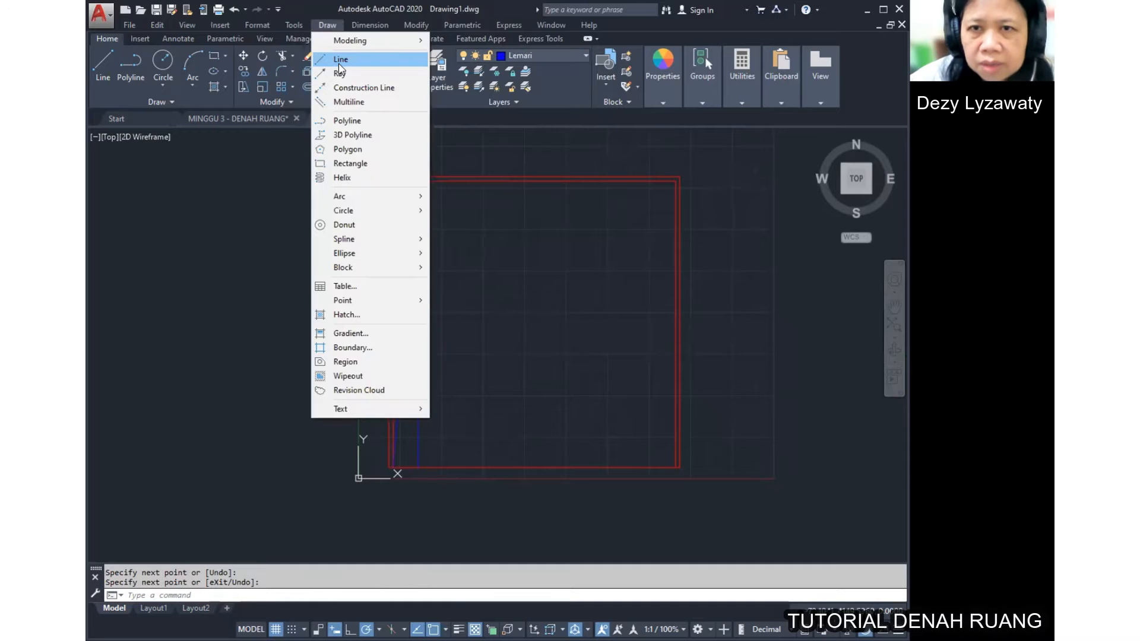
pyautogui.click(340, 60)
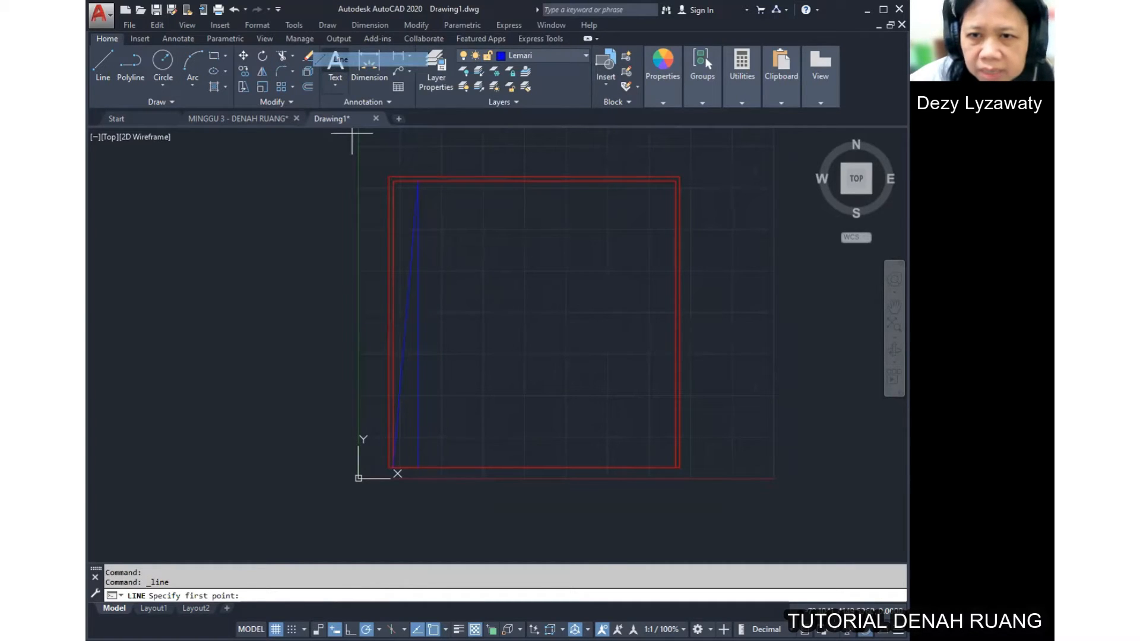
pyautogui.click(418, 468)
pyautogui.click(393, 181)
pyautogui.press('Return')
# Step: Make Meja the current layer and copy the room's lower wall line 1000 mm upward
pyautogui.moveTo(557, 340); pyautogui.dragTo(533, 327, button='middle')
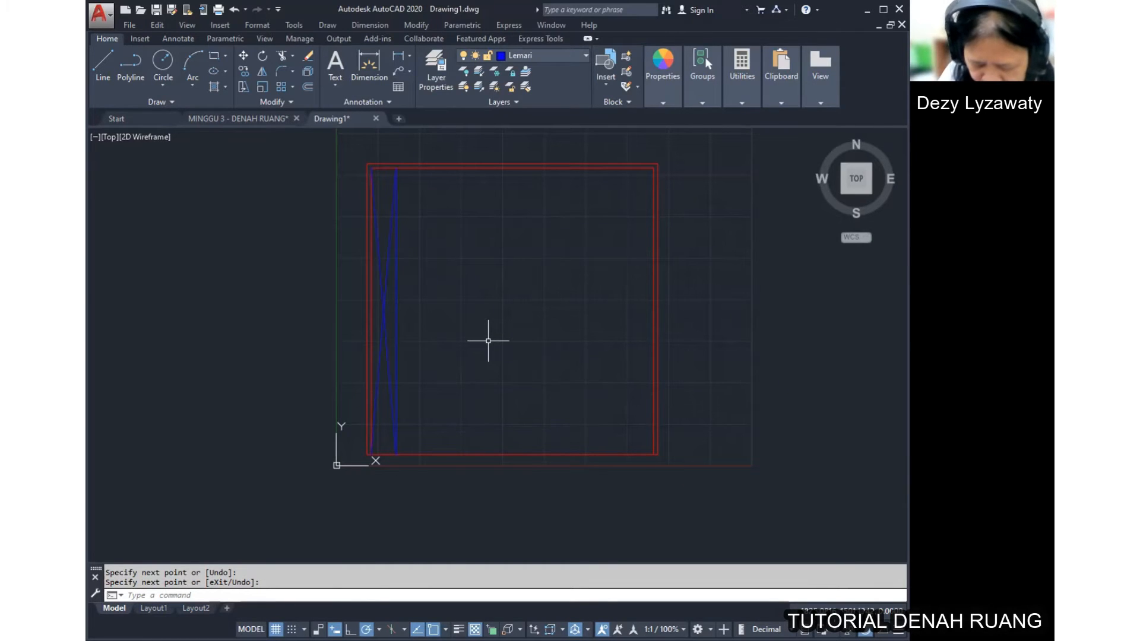
pyautogui.click(562, 57)
pyautogui.click(518, 133)
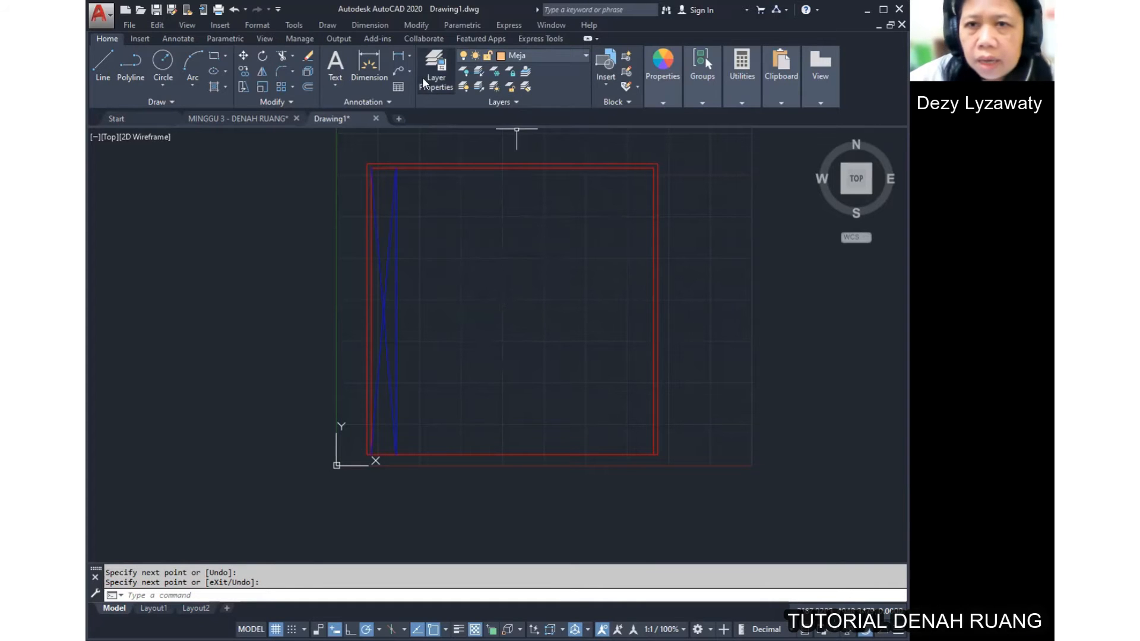
pyautogui.click(419, 27)
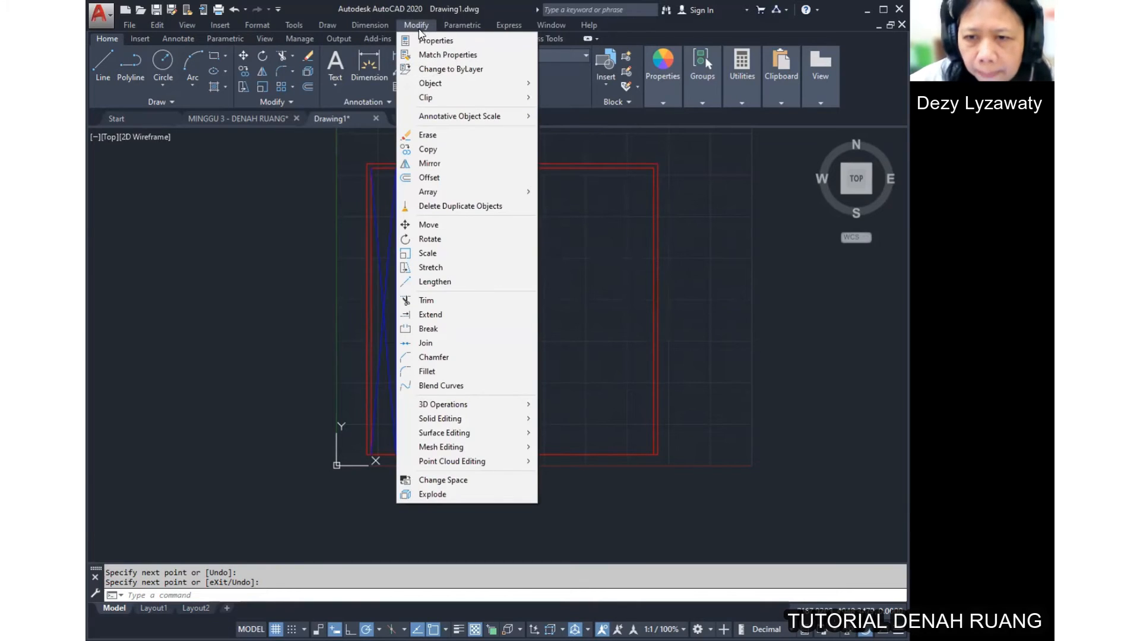
pyautogui.click(470, 156)
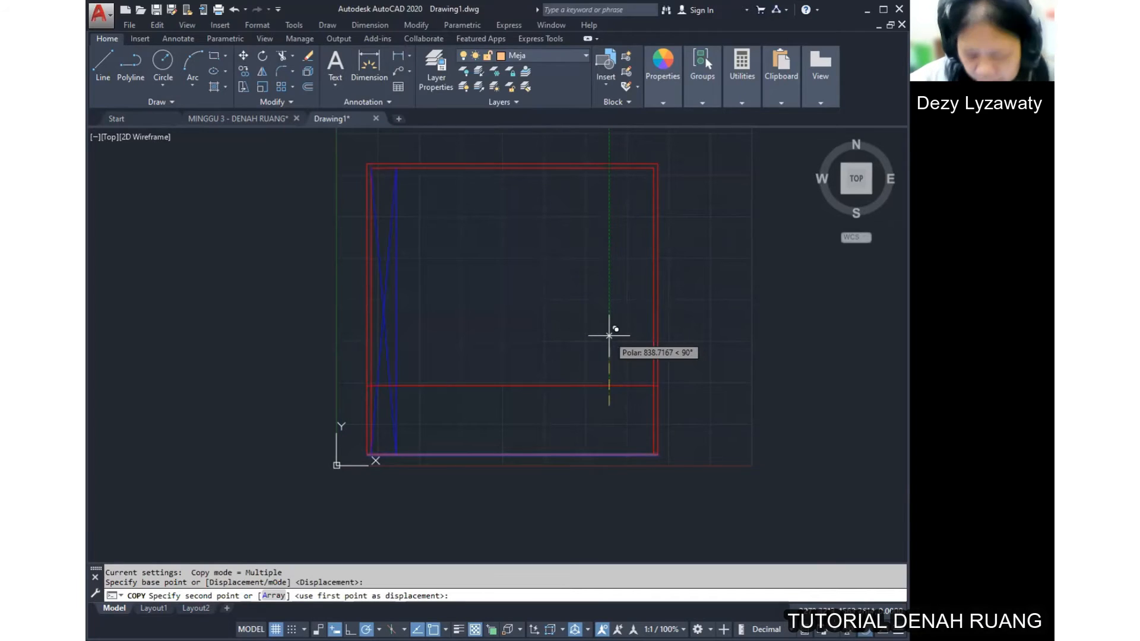
pyautogui.write('1000')
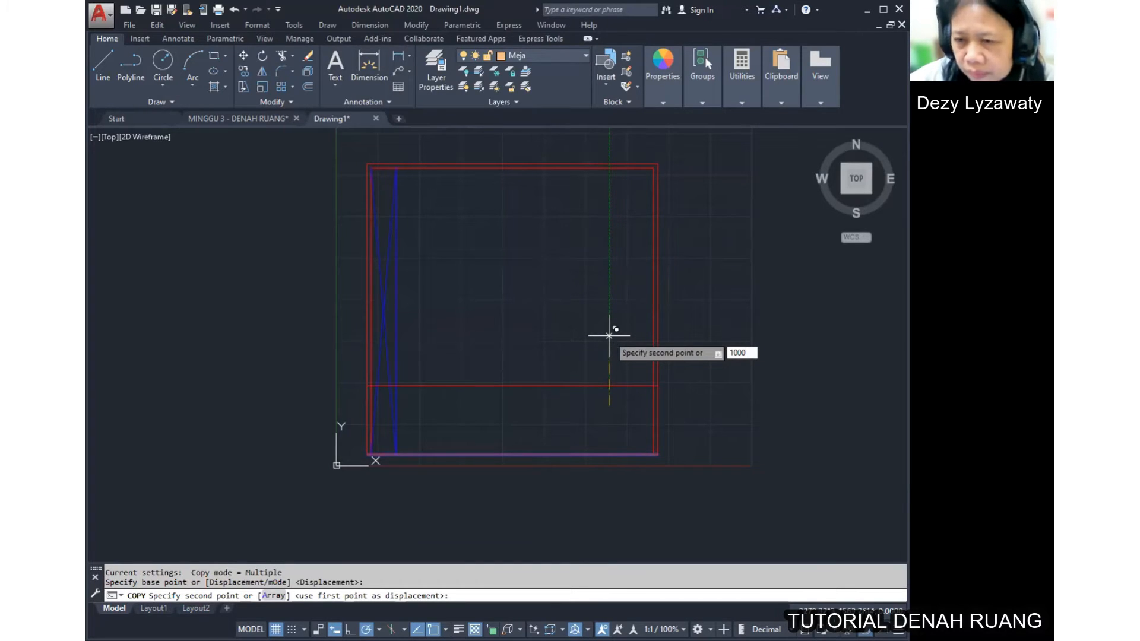
pyautogui.press('Return')
pyautogui.press('Return')
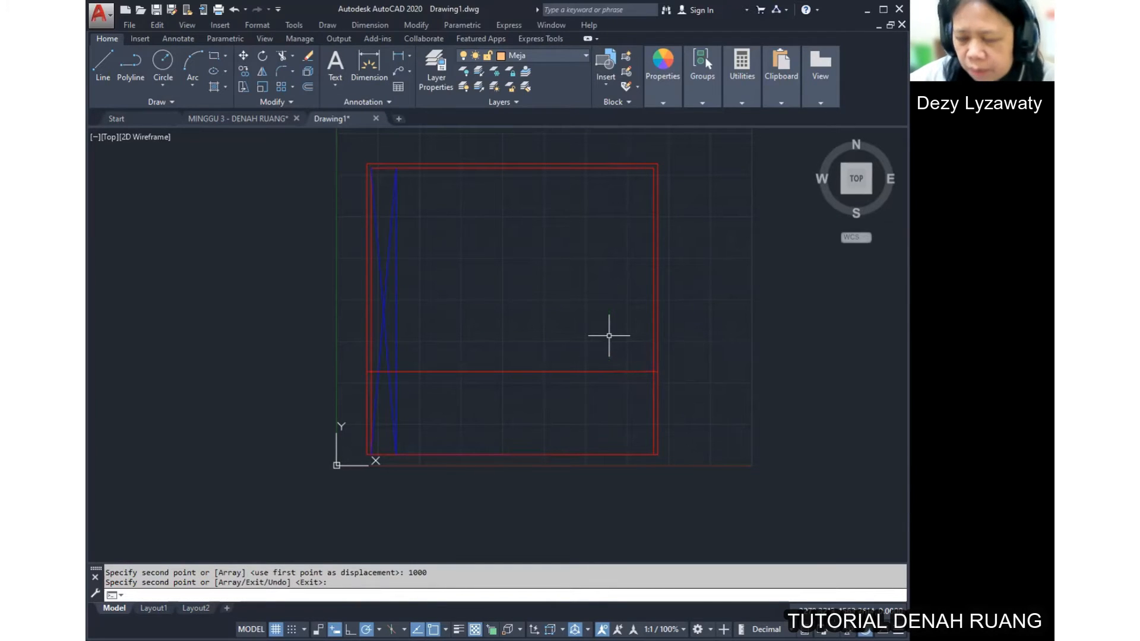
# Step: Copy the new horizontal line across the room another 500 mm upward
pyautogui.press('Return')
pyautogui.click(606, 372)
pyautogui.press('Return')
pyautogui.click(607, 346)
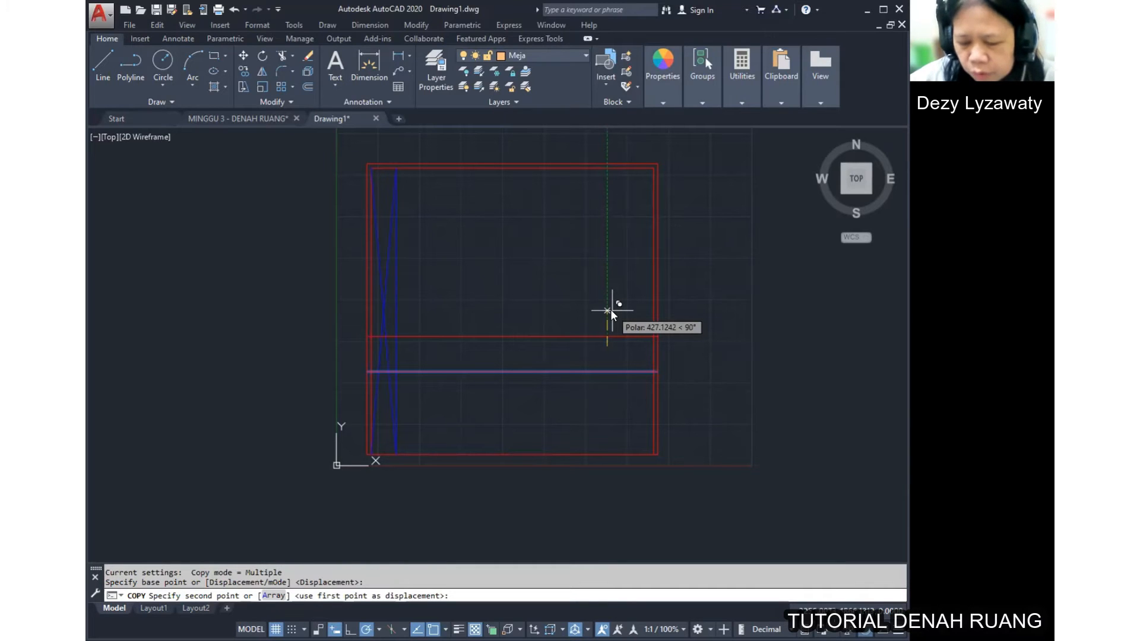
pyautogui.write('500')
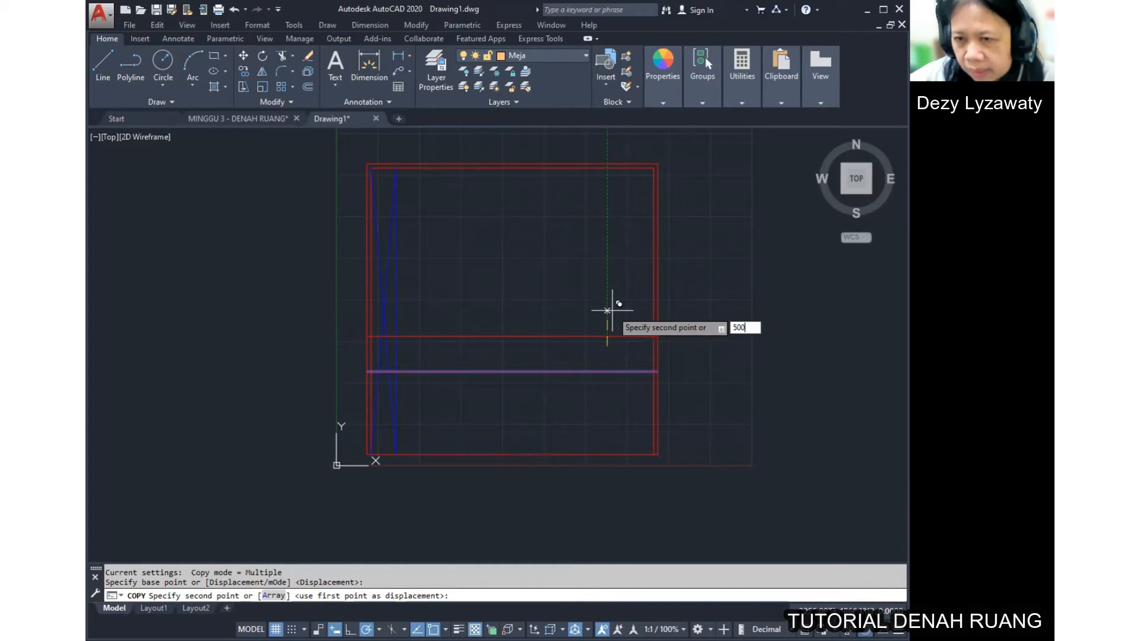
pyautogui.press('Return')
pyautogui.press('Return')
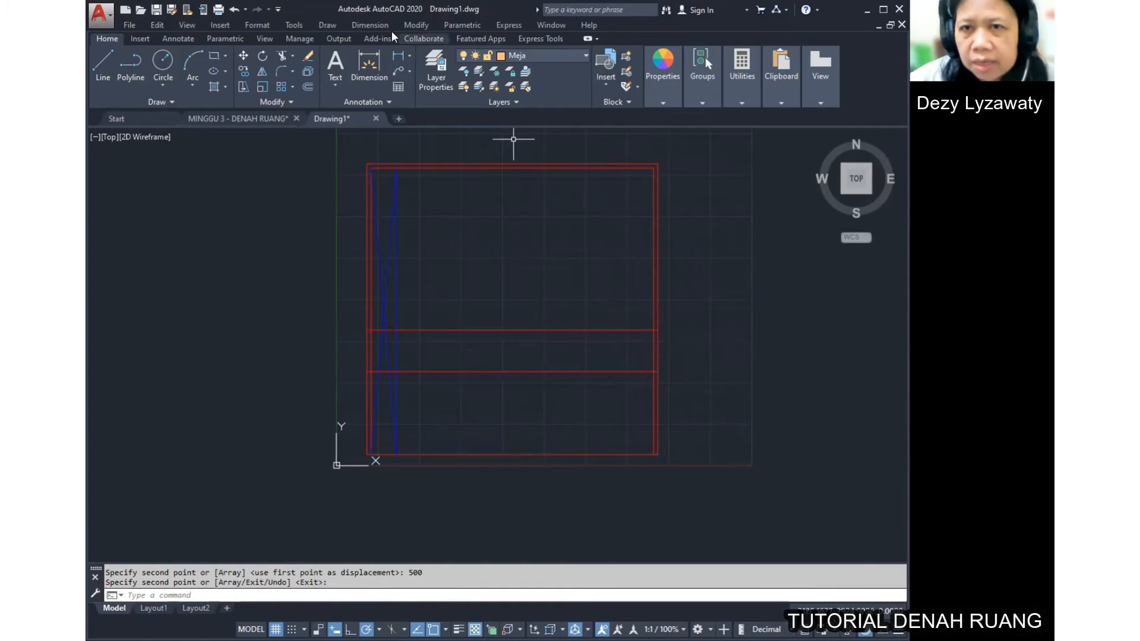
# Step: Copy the inner right wall line 1550 mm to the left
pyautogui.click(413, 24)
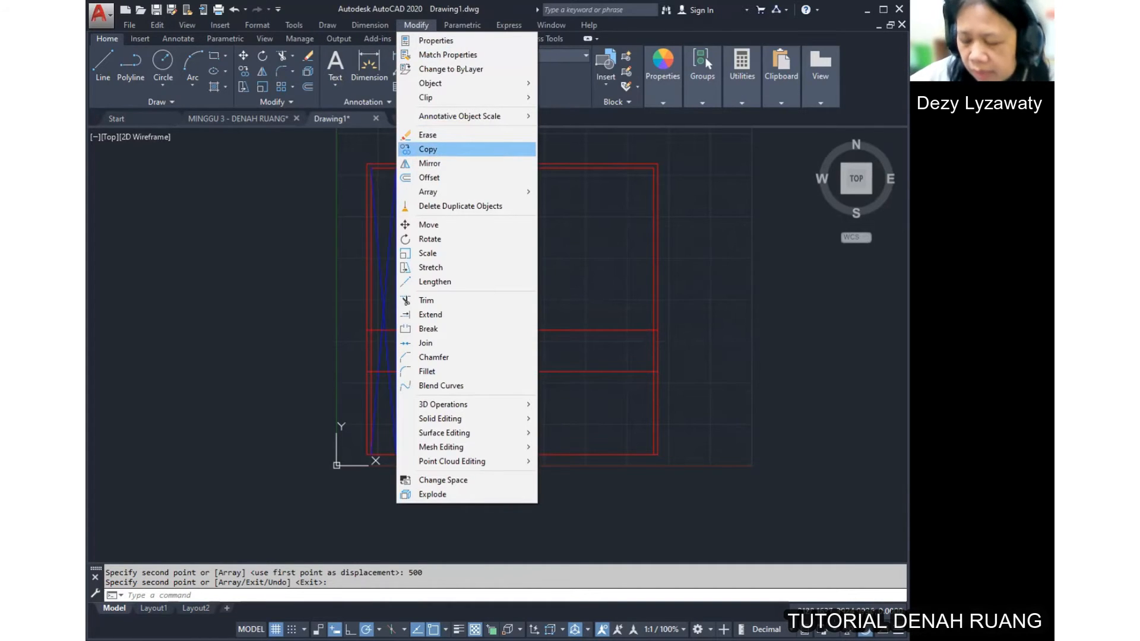
pyautogui.click(427, 149)
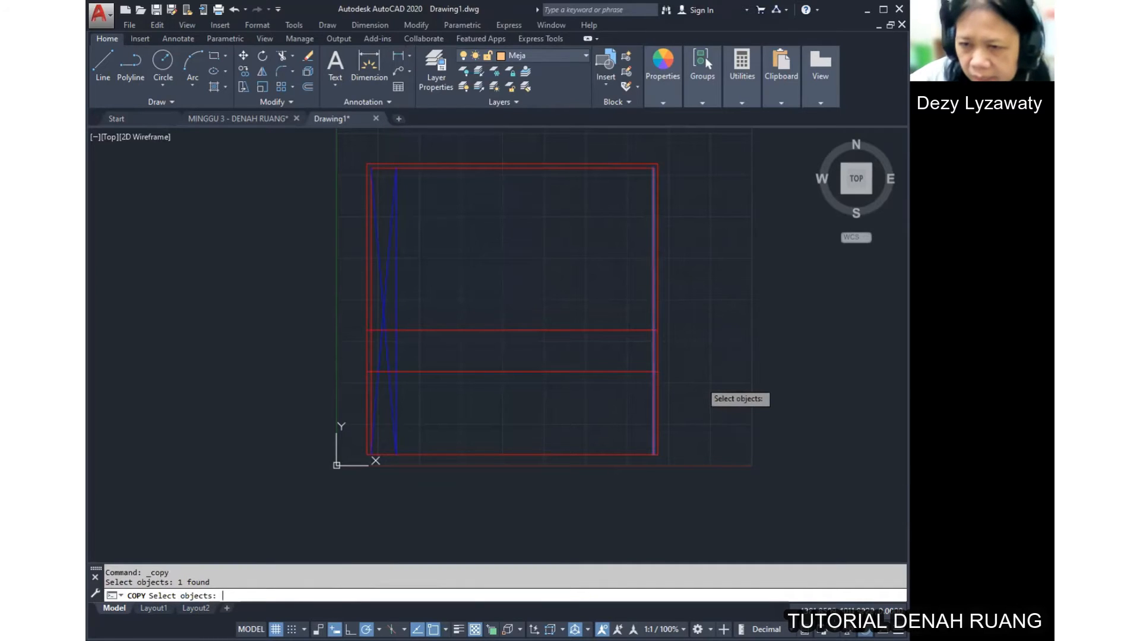
pyautogui.press('Return')
pyautogui.click(828, 405)
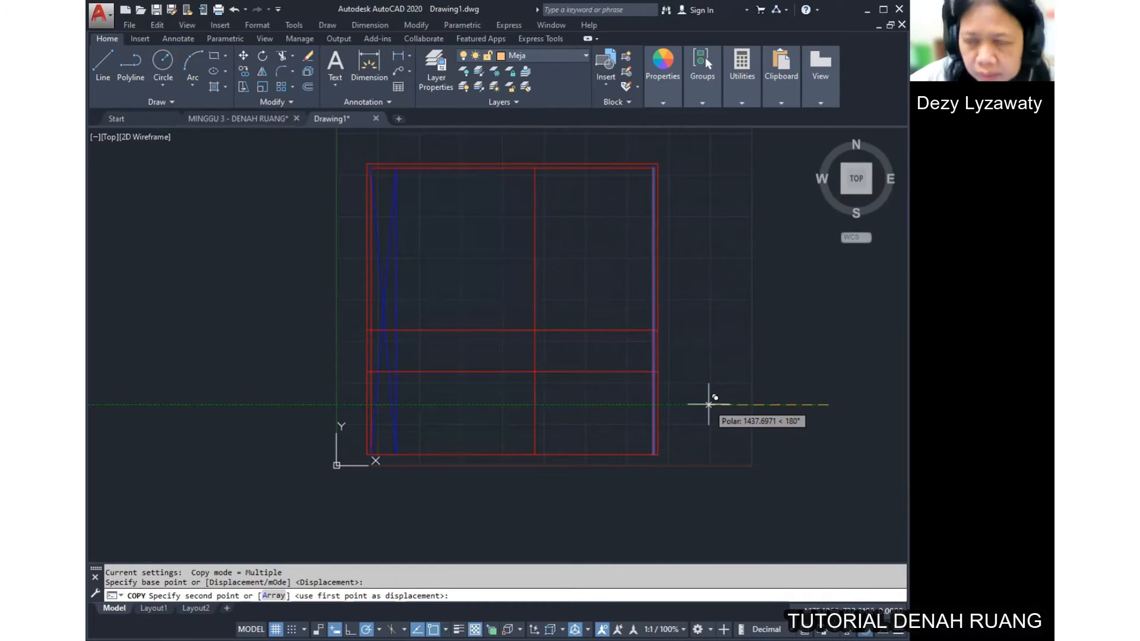
pyautogui.write('1550')
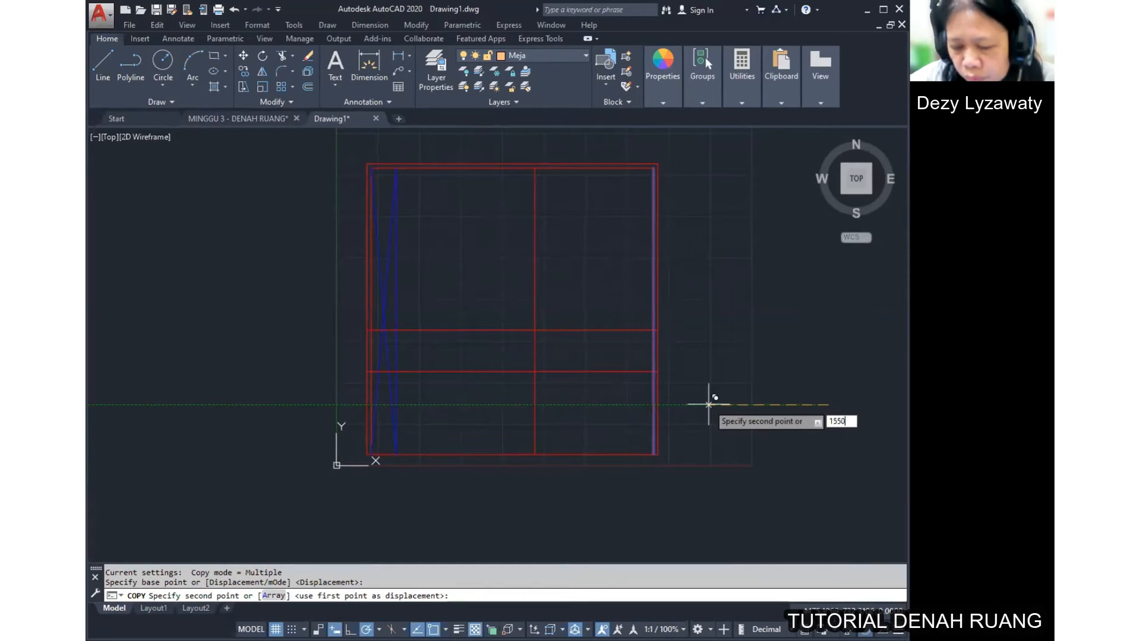
pyautogui.press('Return')
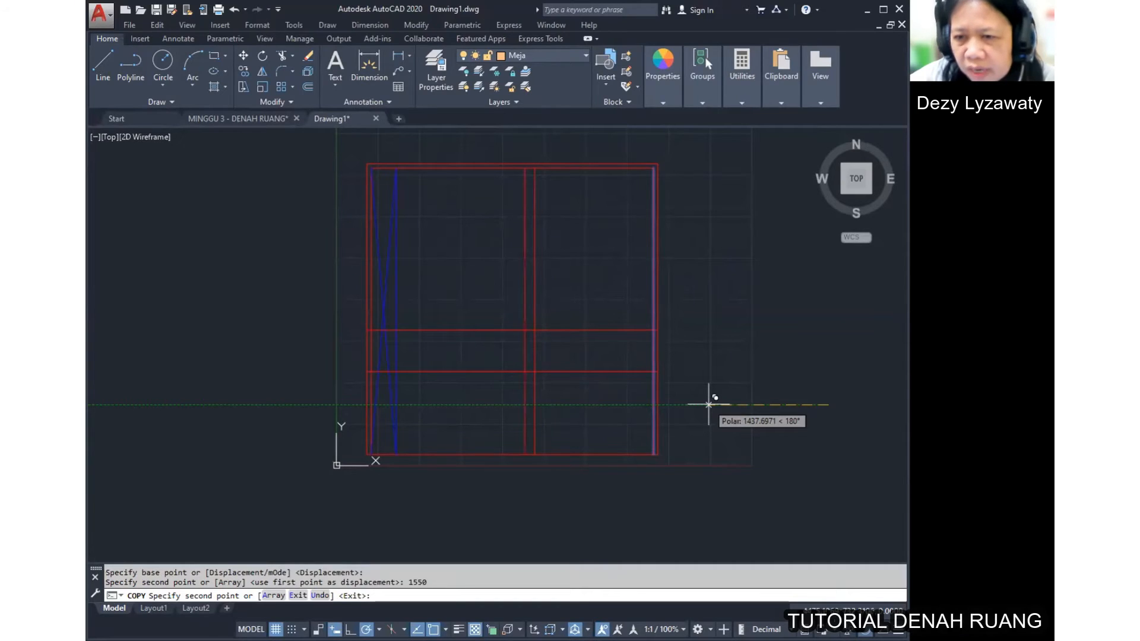
pyautogui.press('Return')
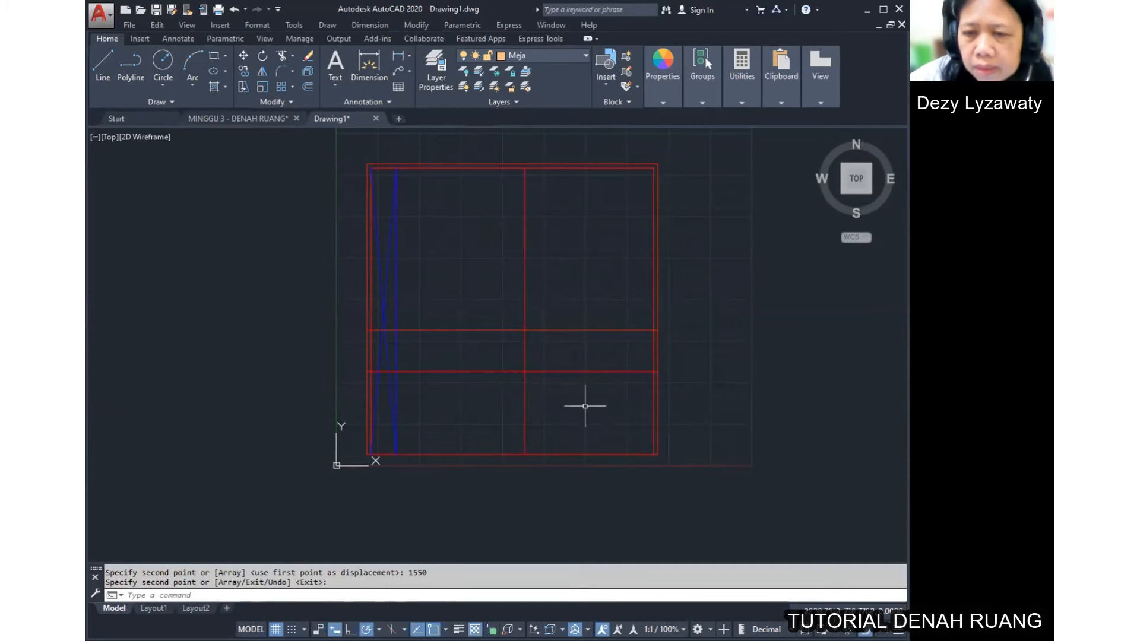
# Step: Move the two horizontal line copies and the vertical line copy inside the room to the Meja layer
pyautogui.click(602, 399)
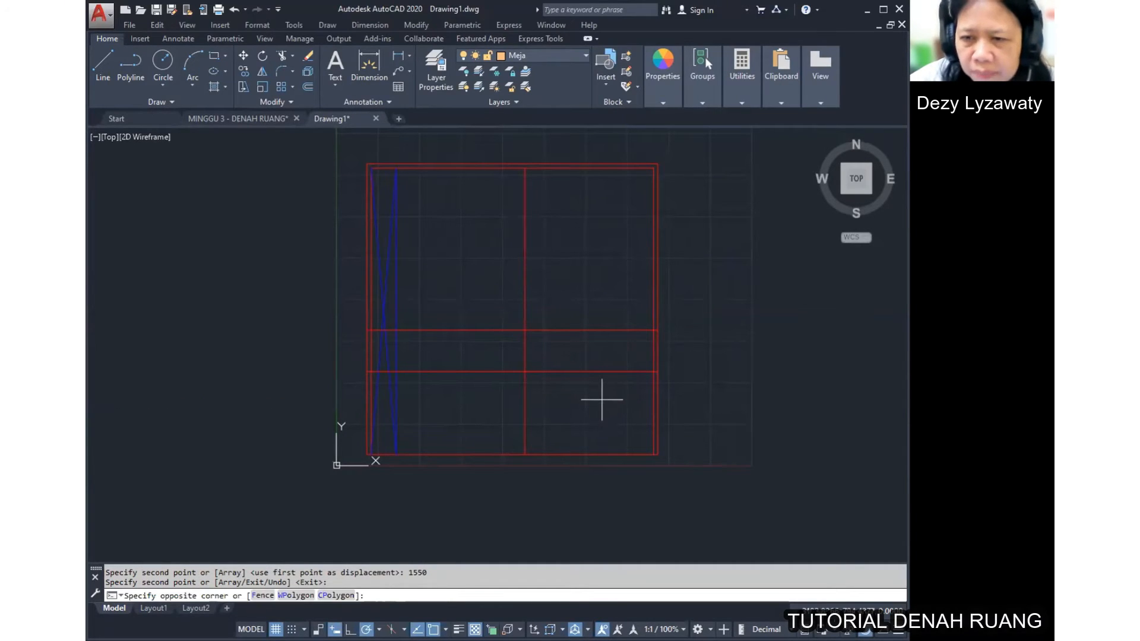
pyautogui.click(504, 295)
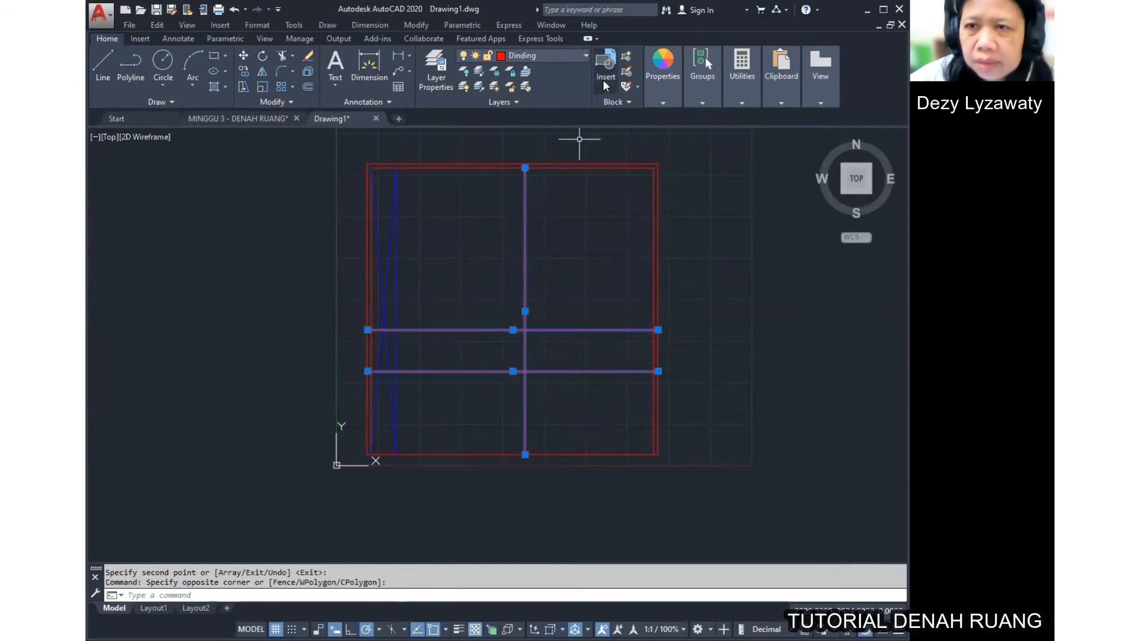
pyautogui.click(572, 55)
pyautogui.click(522, 133)
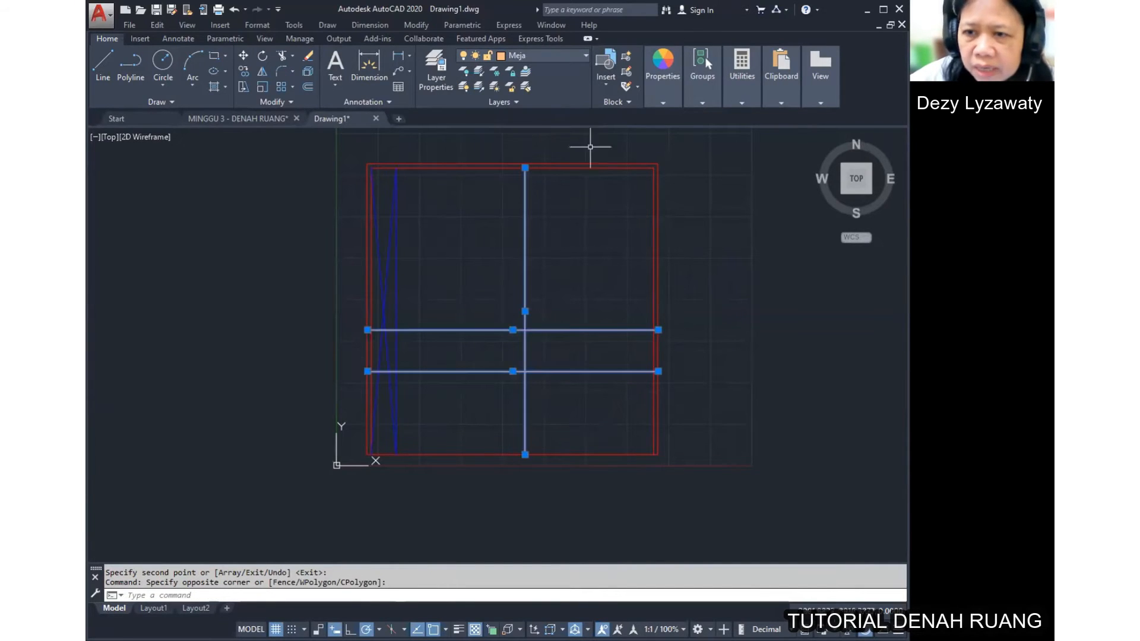
pyautogui.press('Escape')
# Step: Trim the three Meja lines against each other and the inner right wall, leaving a rectangular table attached to that wall
pyautogui.moveTo(678, 326)
pyautogui.mouseDown(button='middle')
pyautogui.moveTo(650, 309)
pyautogui.moveTo(631, 353)
pyautogui.moveTo(623, 348)
pyautogui.mouseUp(button='middle')
pyautogui.scroll(2, 628, 328)
pyautogui.scroll(-2, 630, 342)
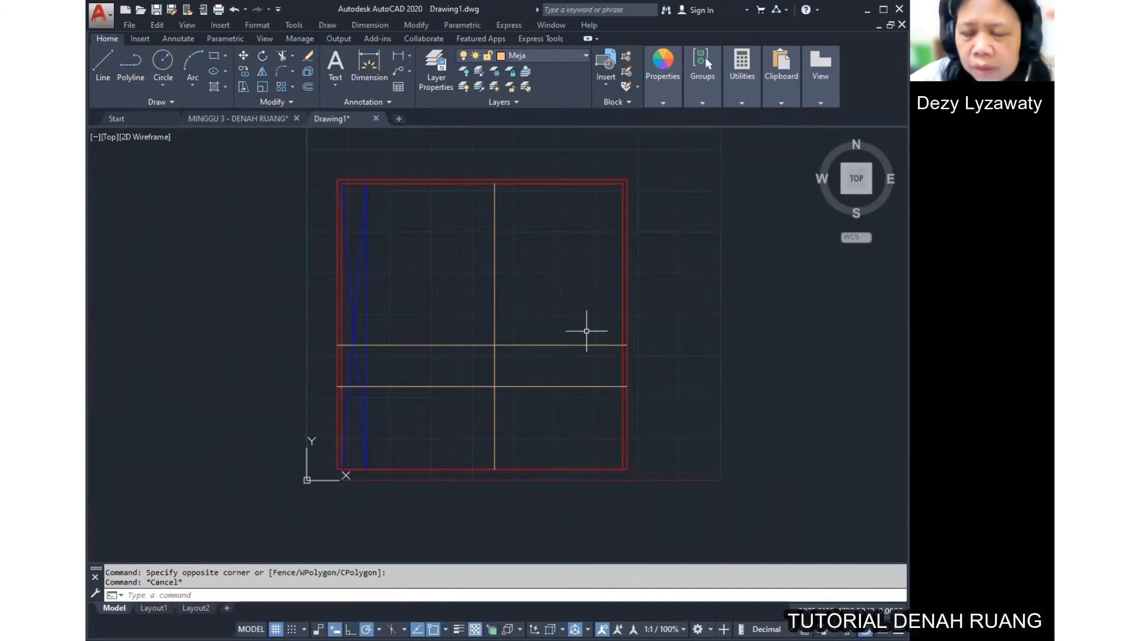
pyautogui.click(419, 23)
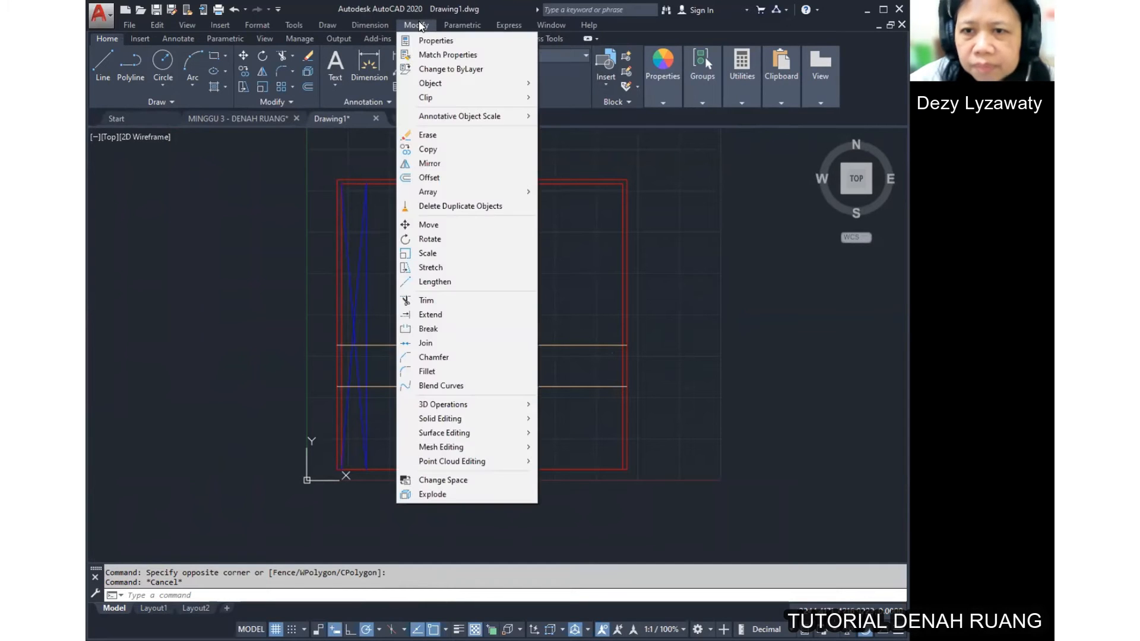
pyautogui.click(457, 298)
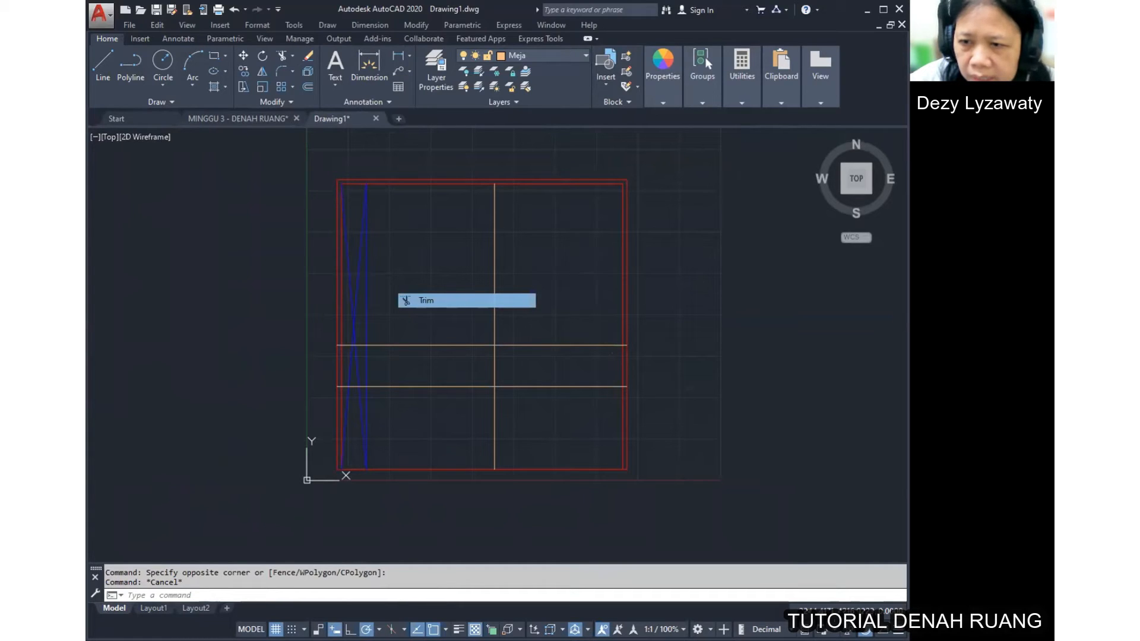
pyautogui.click(621, 373)
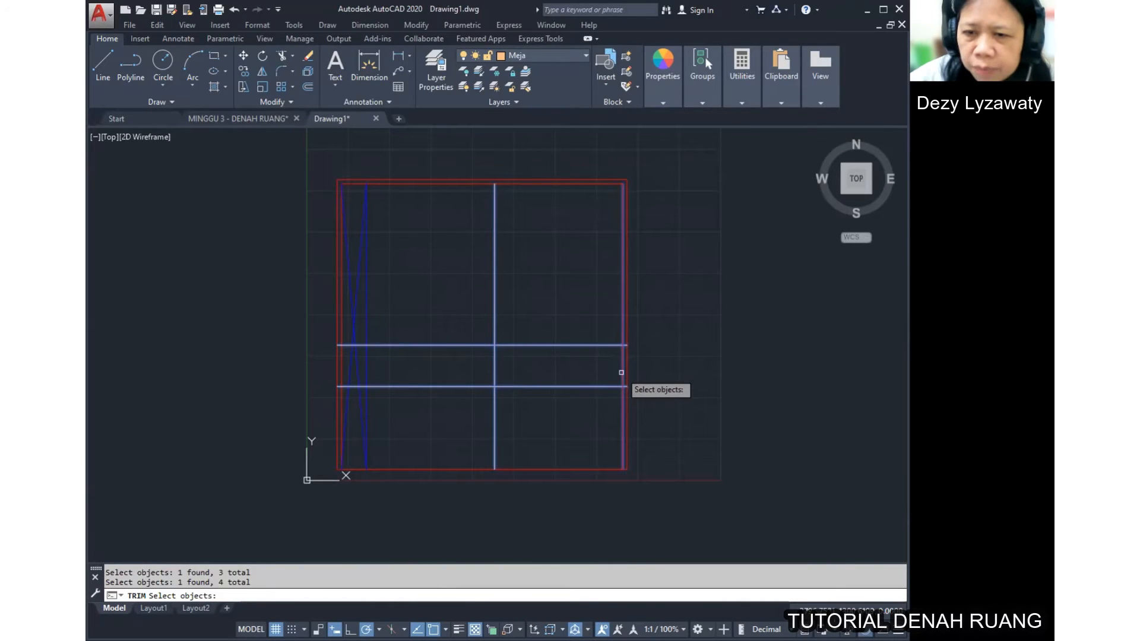
pyautogui.press('Return')
pyautogui.click(460, 345)
pyautogui.click(495, 323)
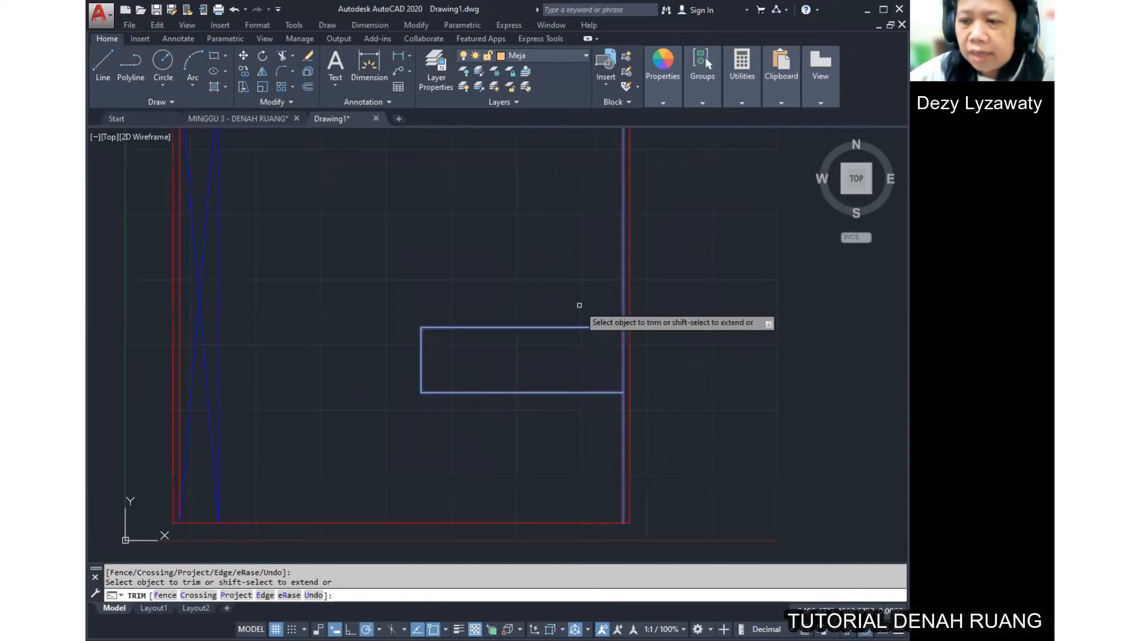
pyautogui.press('Return')
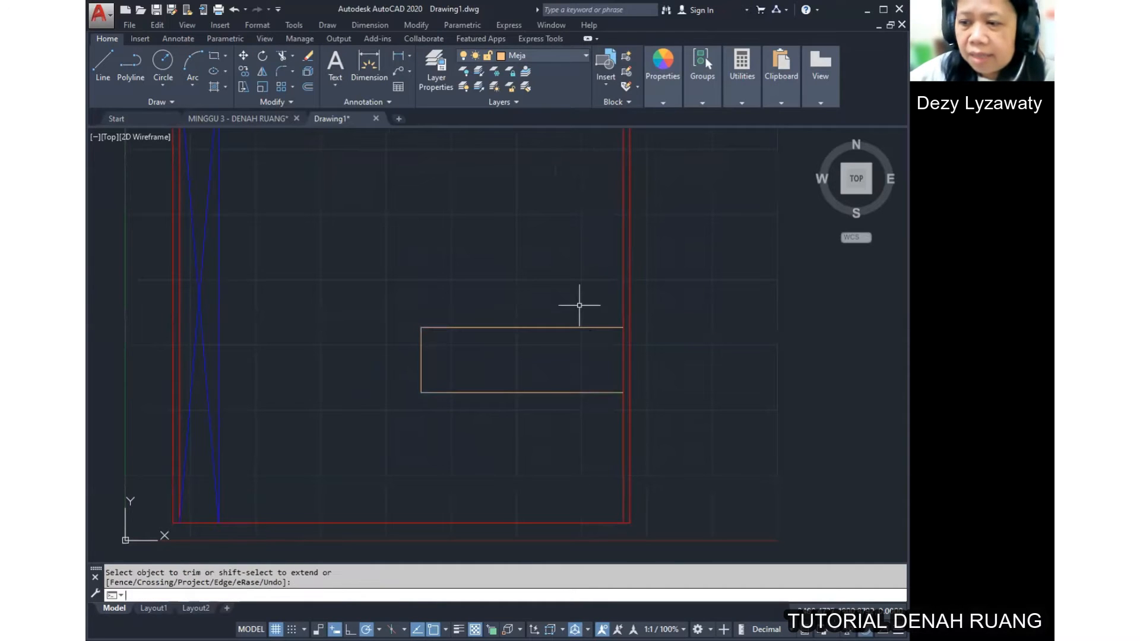
# Step: Make Kursi the current layer
pyautogui.scroll(-4, 569, 294)
pyautogui.scroll(2, 571, 286)
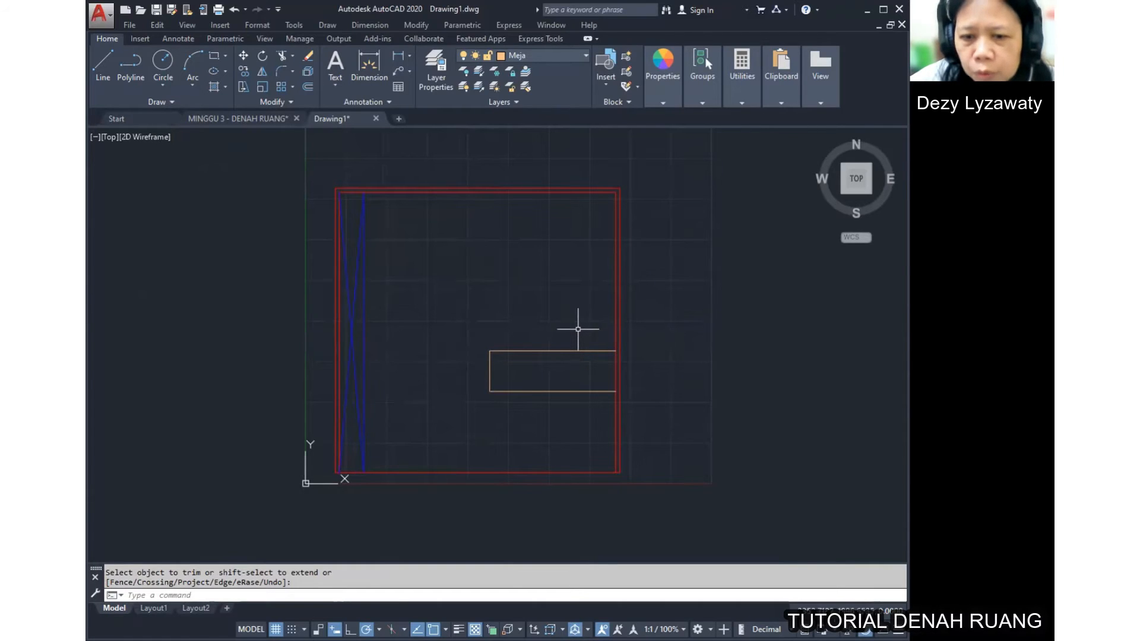
pyautogui.moveTo(588, 319); pyautogui.dragTo(564, 323, button='middle')
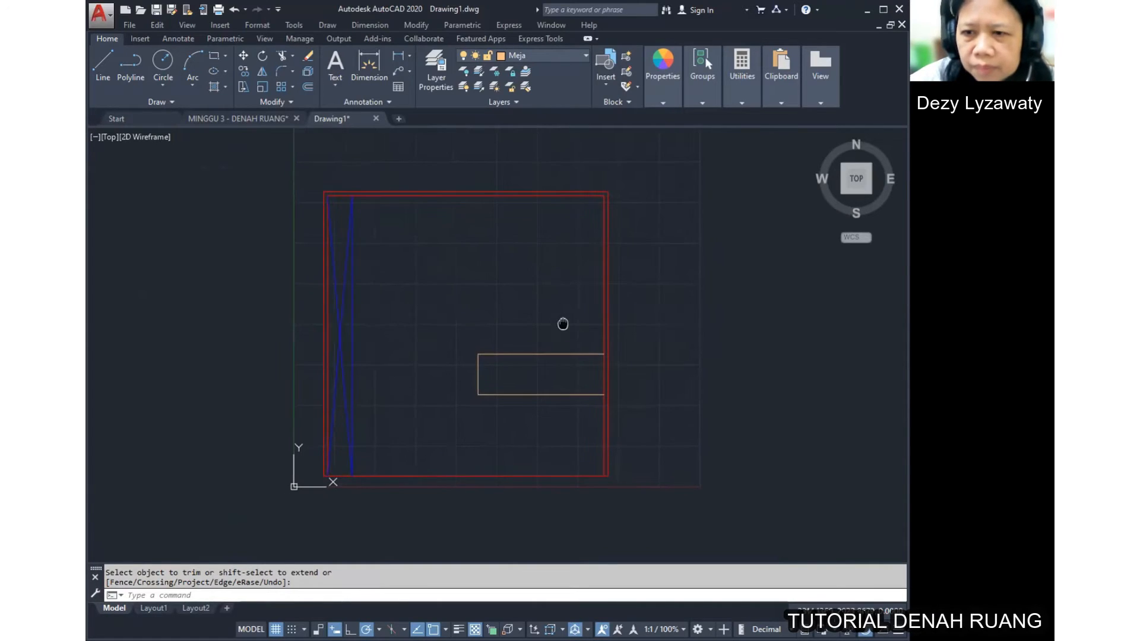
pyautogui.click(578, 53)
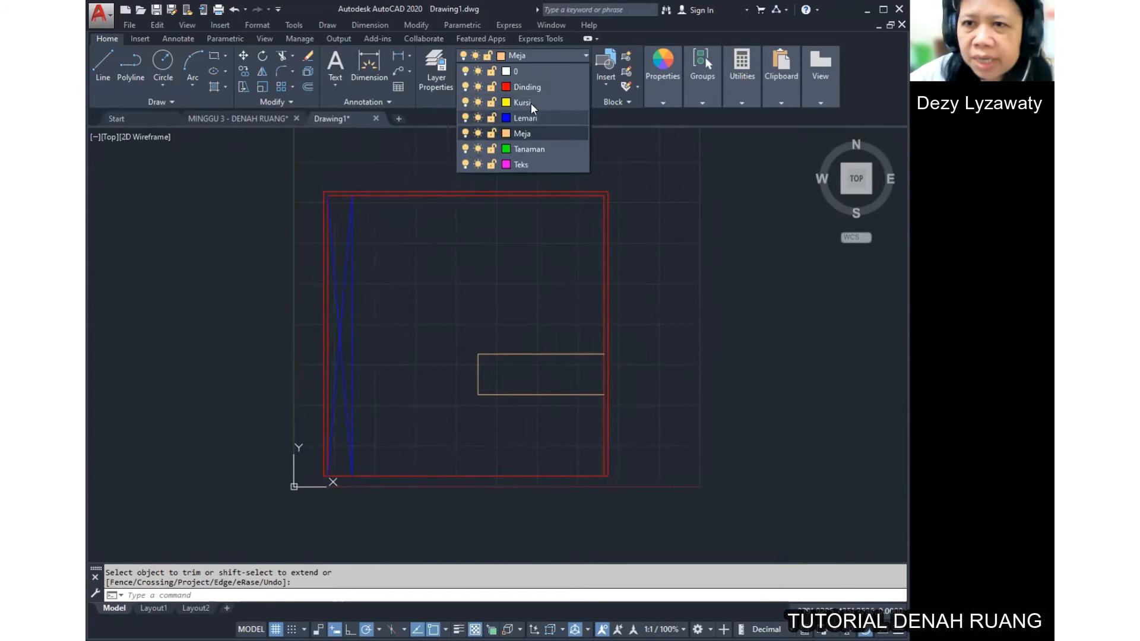
pyautogui.click(523, 102)
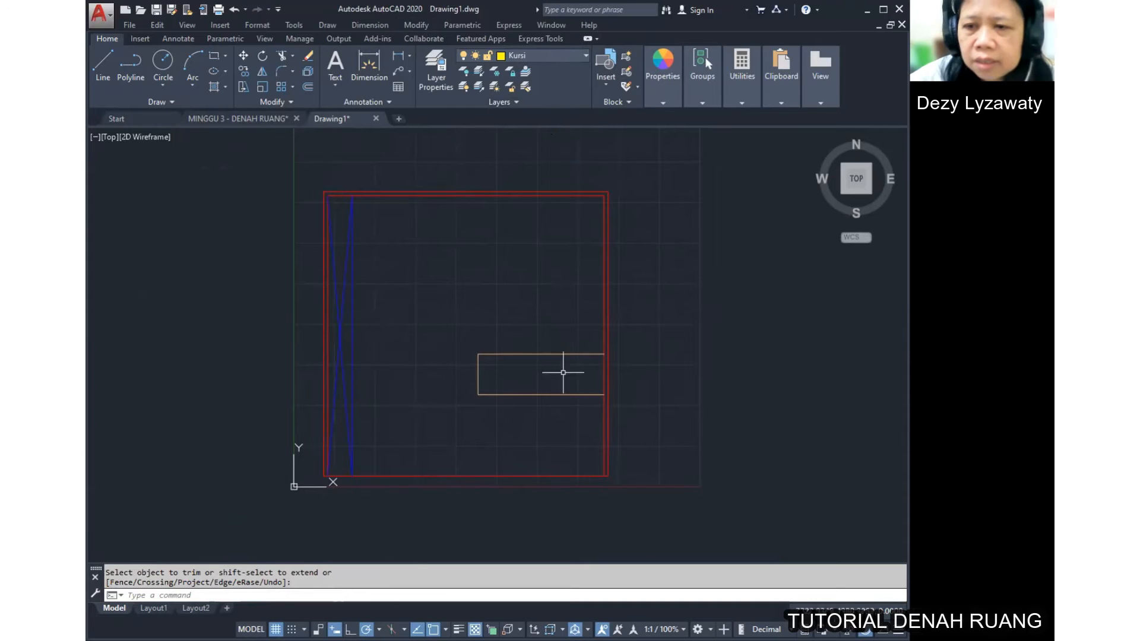
# Step: Draw the chair's three straight sides above the table as a polyline: 275 mm down, 550 mm right, and 275 mm up
pyautogui.click(320, 25)
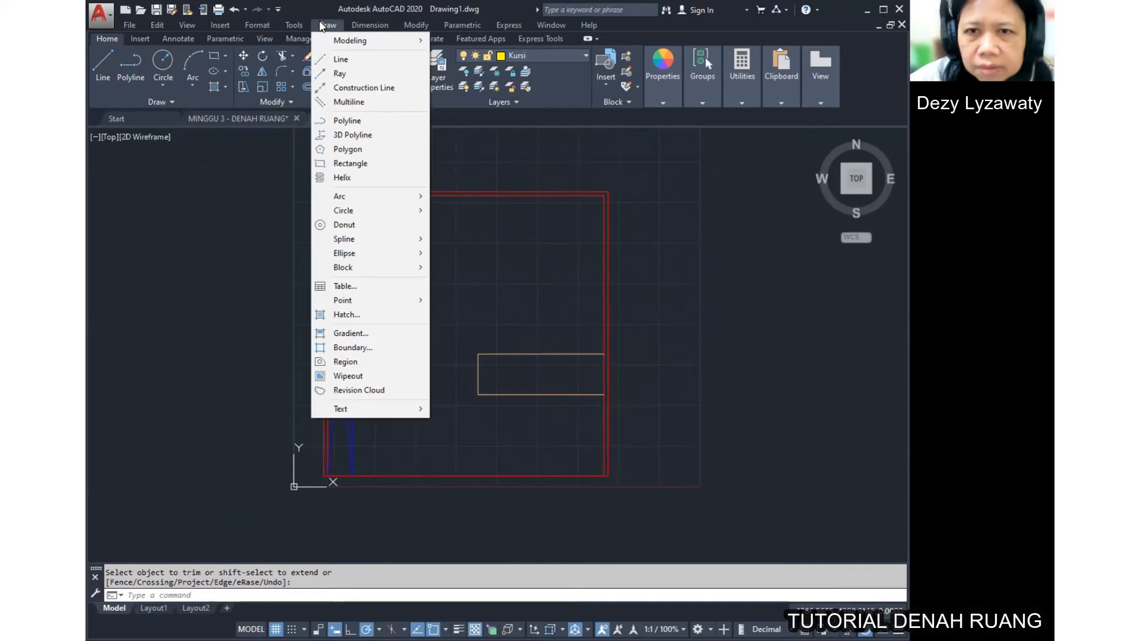
pyautogui.click(381, 120)
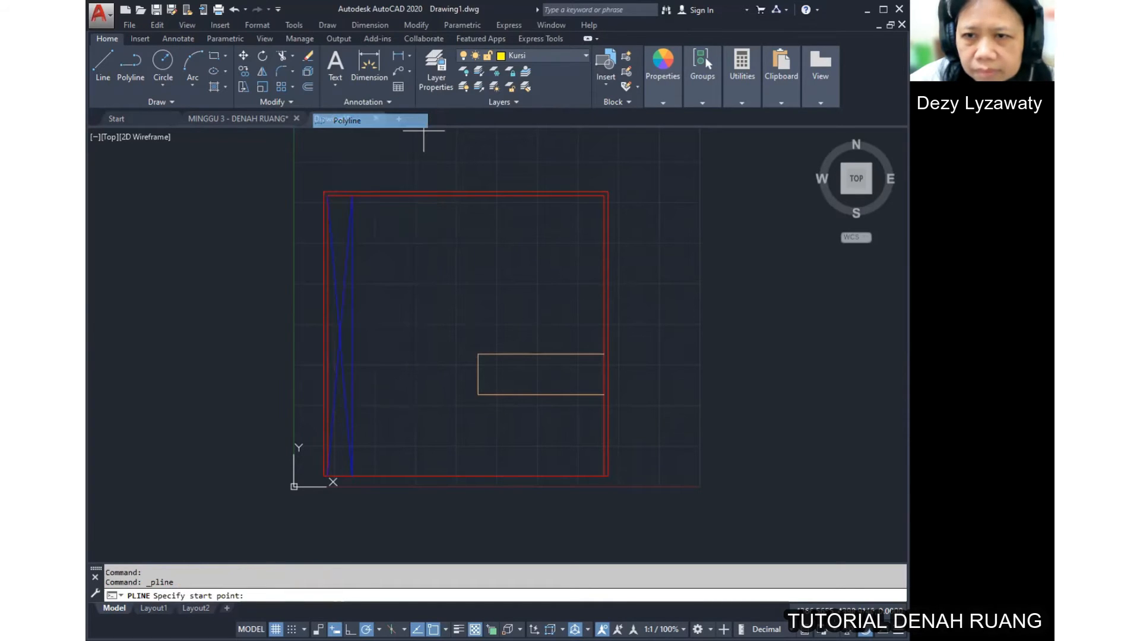
pyautogui.scroll(2, 532, 345)
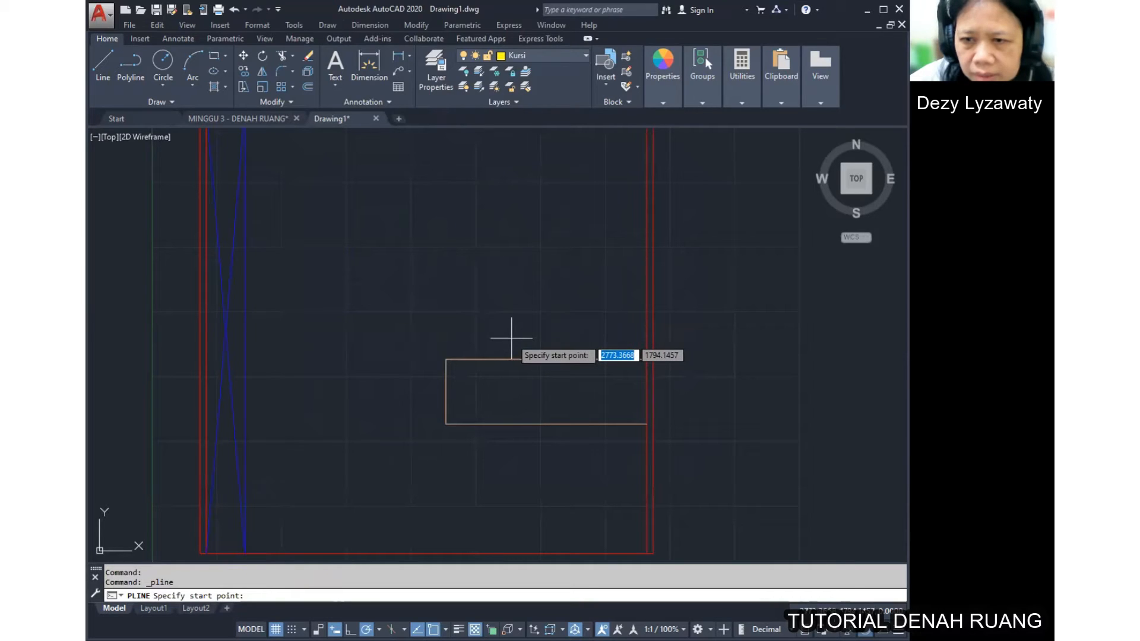
pyautogui.click(517, 359)
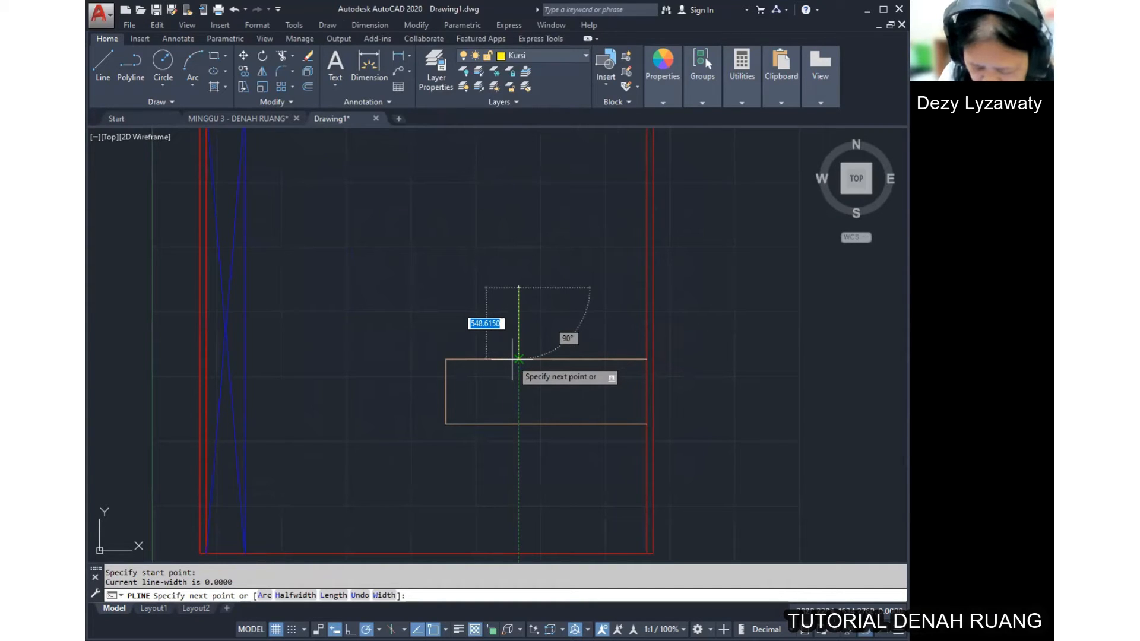
pyautogui.write('275')
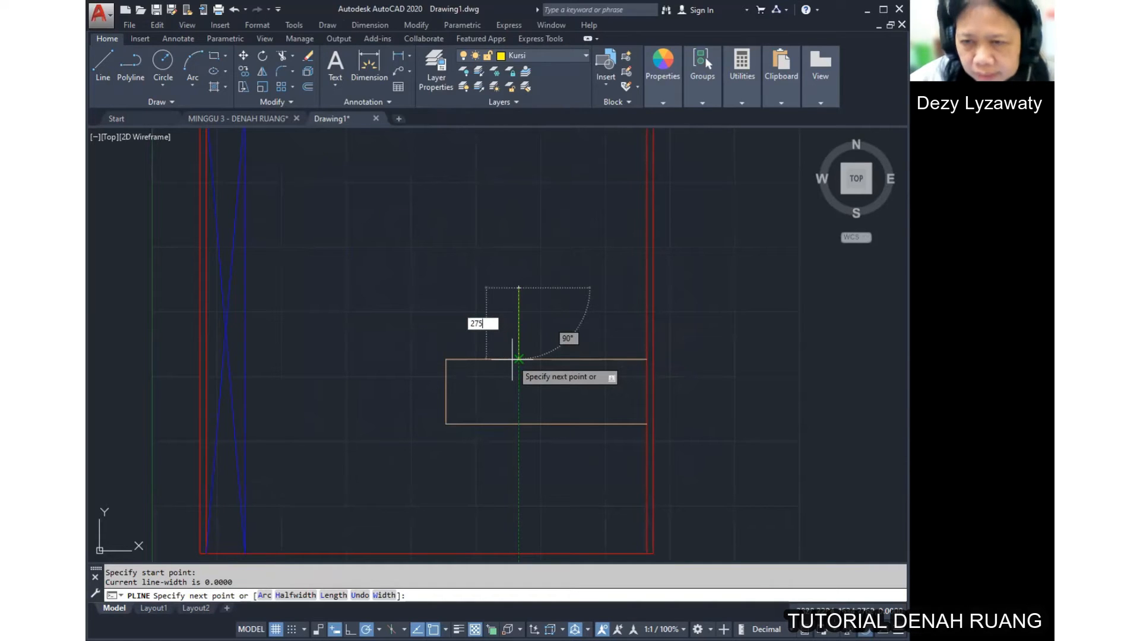
pyautogui.press('Return')
pyautogui.write('55')
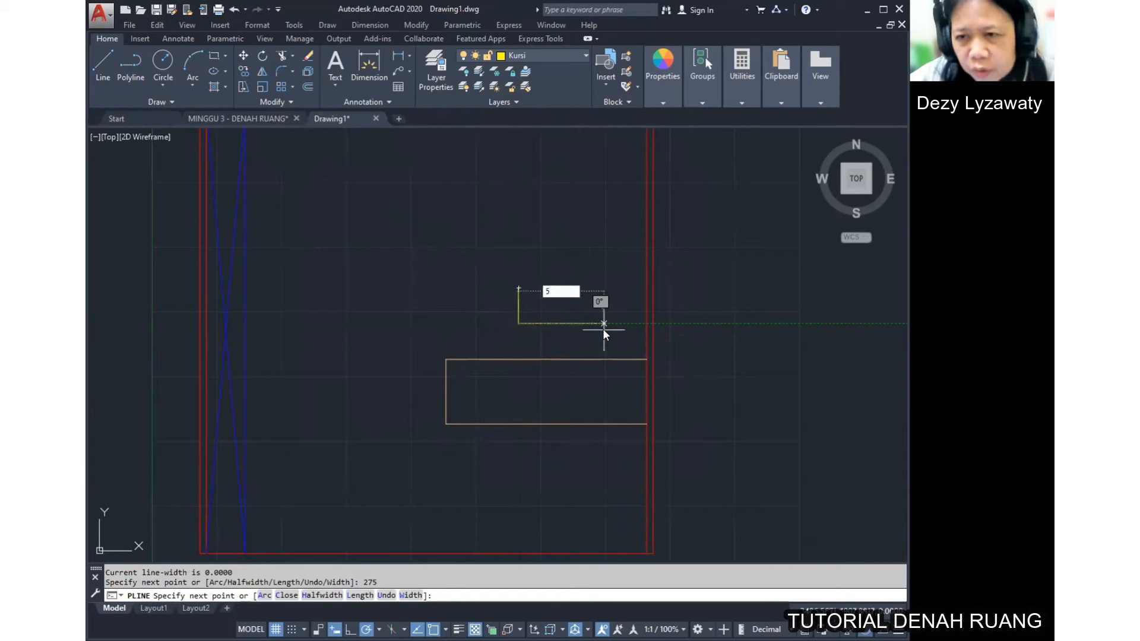
pyautogui.write('0')
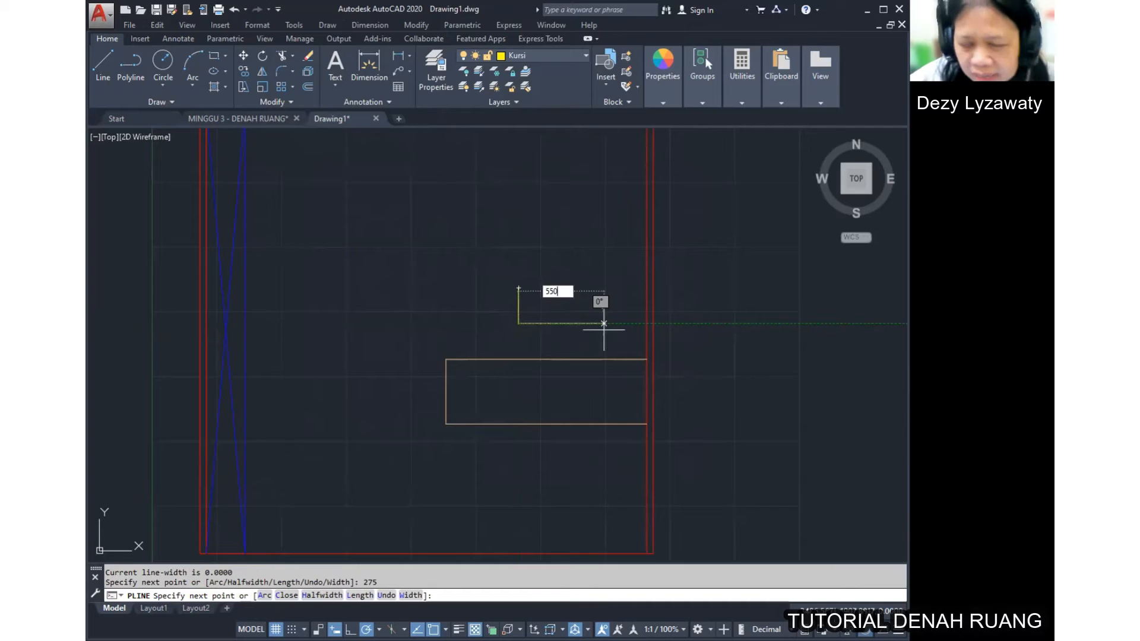
pyautogui.press('Return')
pyautogui.write('275')
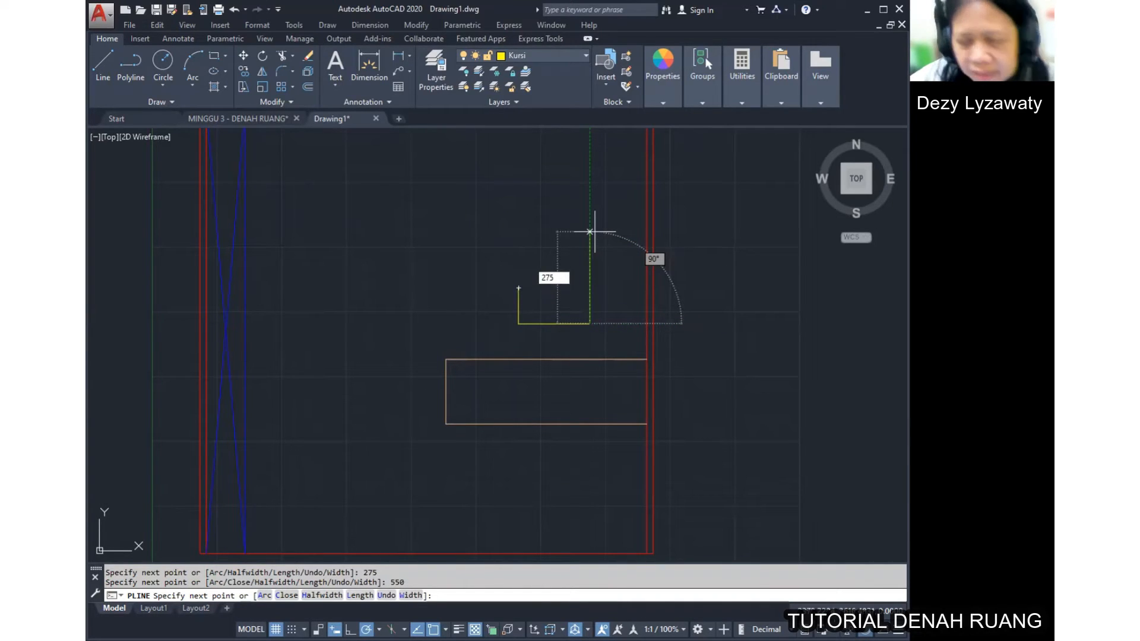
pyautogui.press('Return')
# Step: Finish the chair polyline with an arc from the right side's upper end back to the start point
pyautogui.write('a')
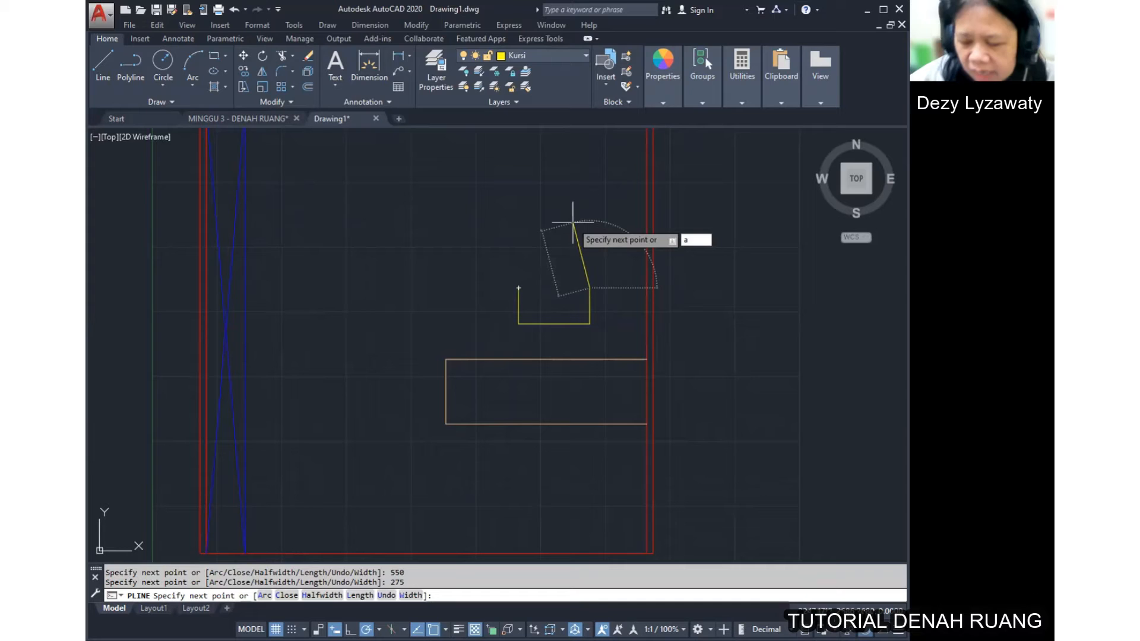
pyautogui.press('Return')
pyautogui.click(519, 288)
pyautogui.press('Return')
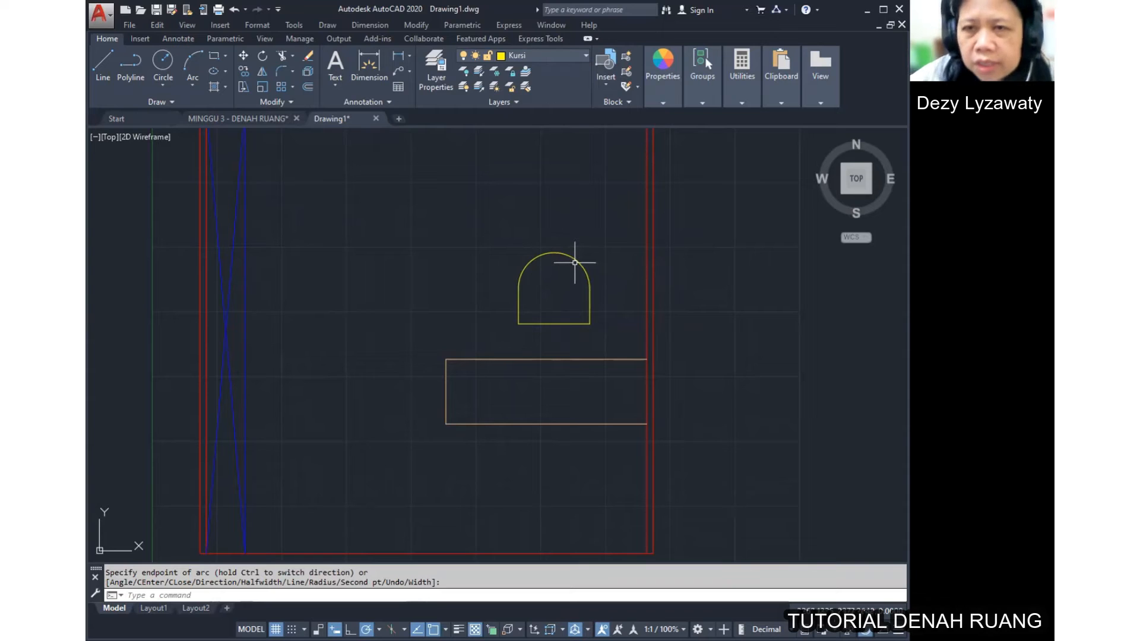
# Step: Offset the chair outline 50 mm inward
pyautogui.click(425, 25)
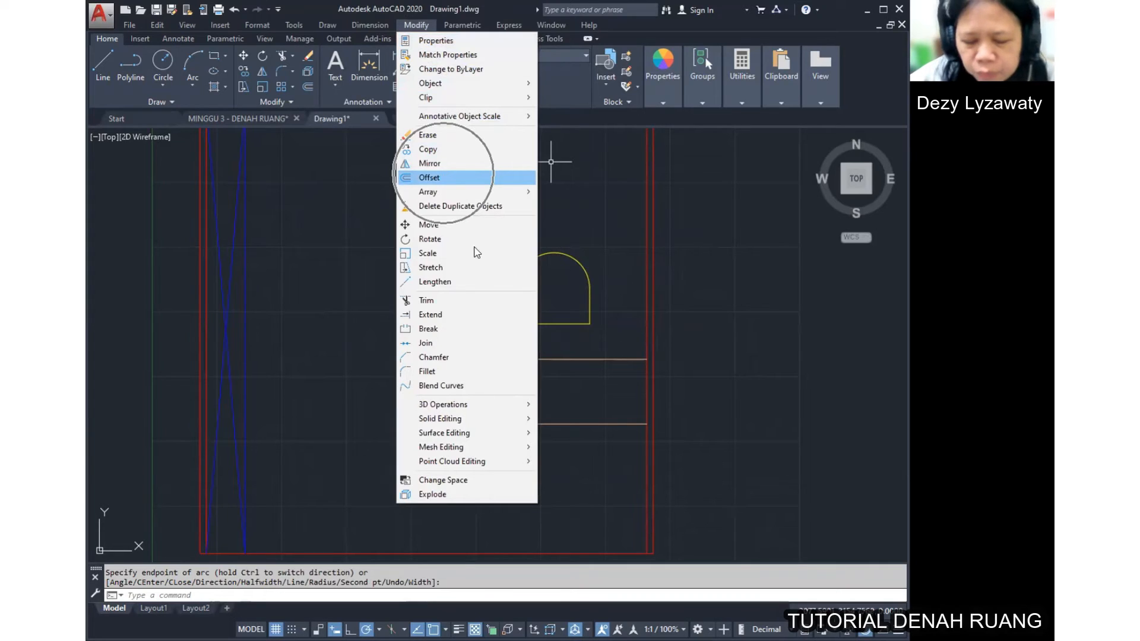
pyautogui.click(444, 175)
pyautogui.write('50')
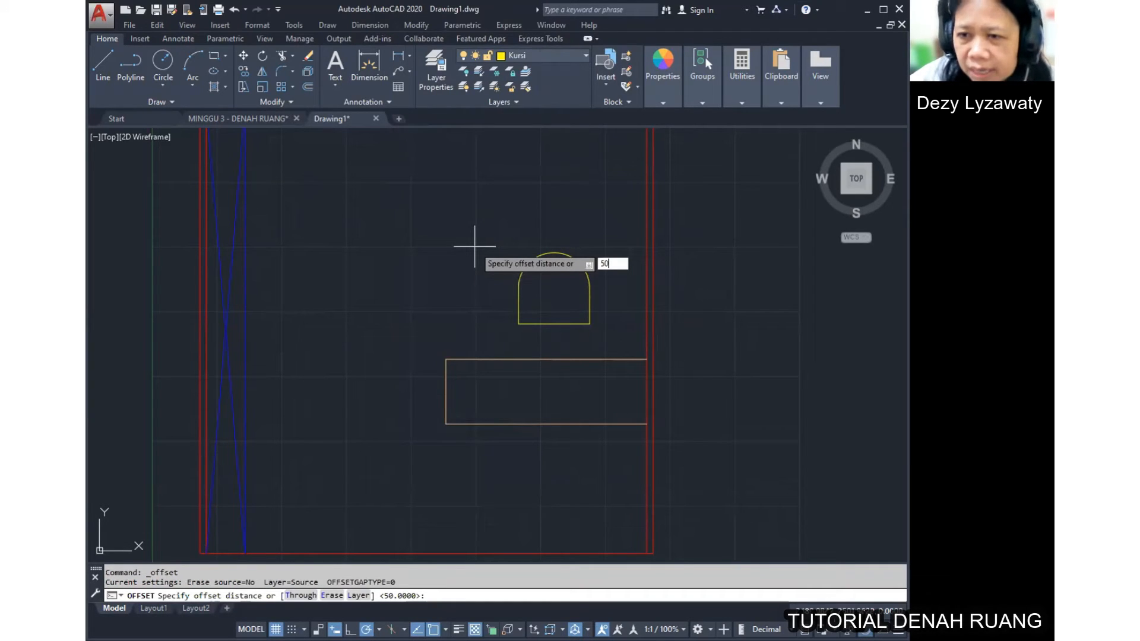
pyautogui.press('Return')
pyautogui.click(519, 273)
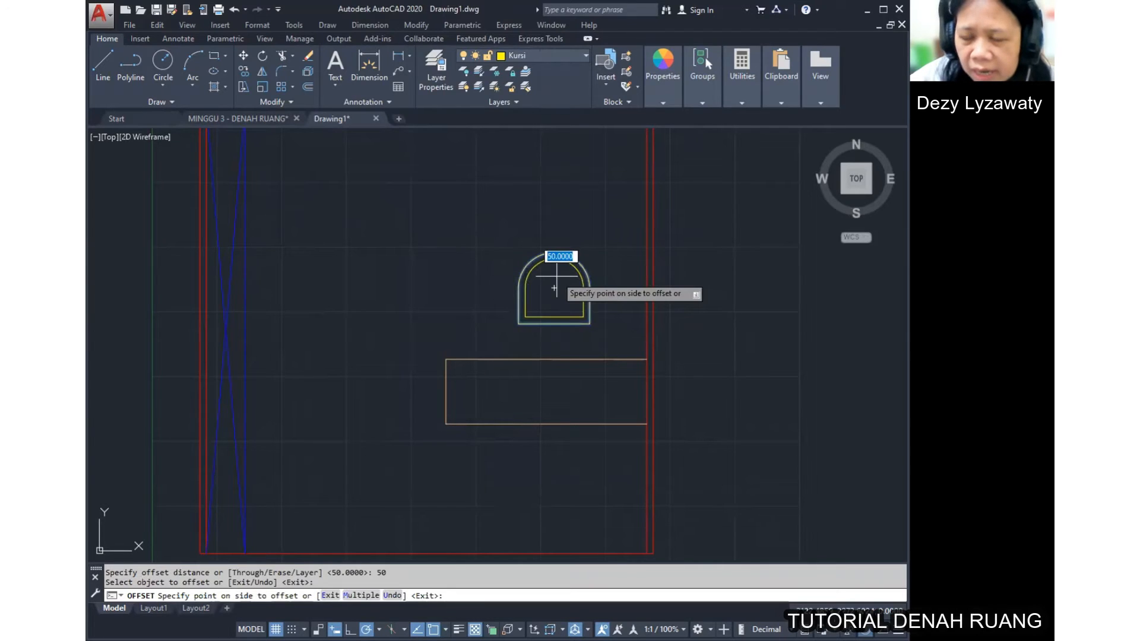
pyautogui.click(557, 276)
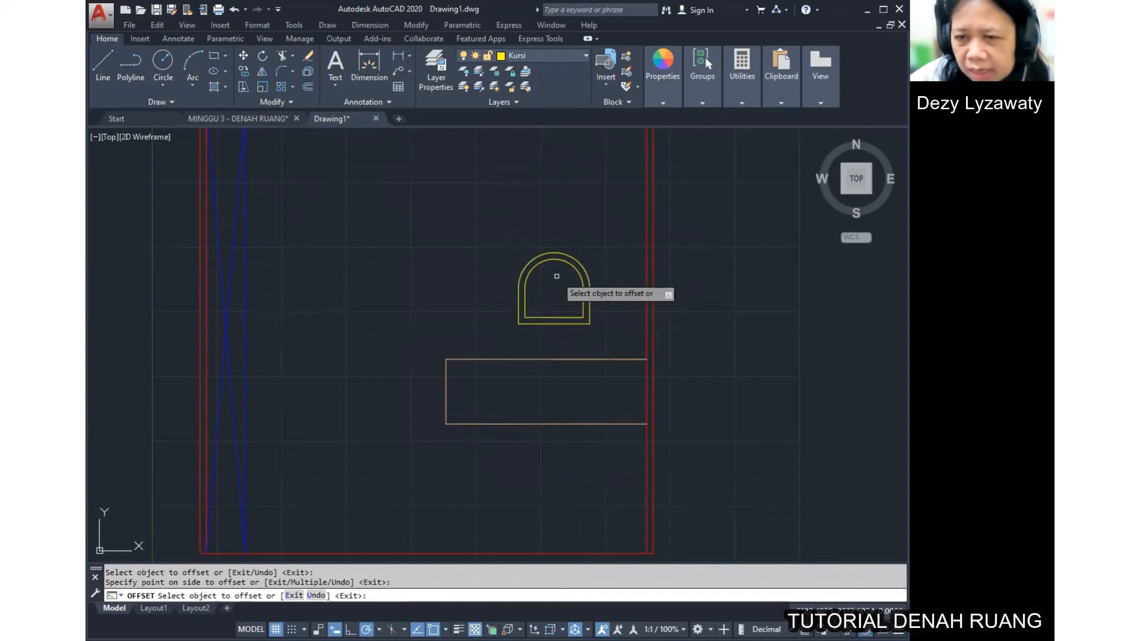
pyautogui.press('Escape')
pyautogui.press('Escape')
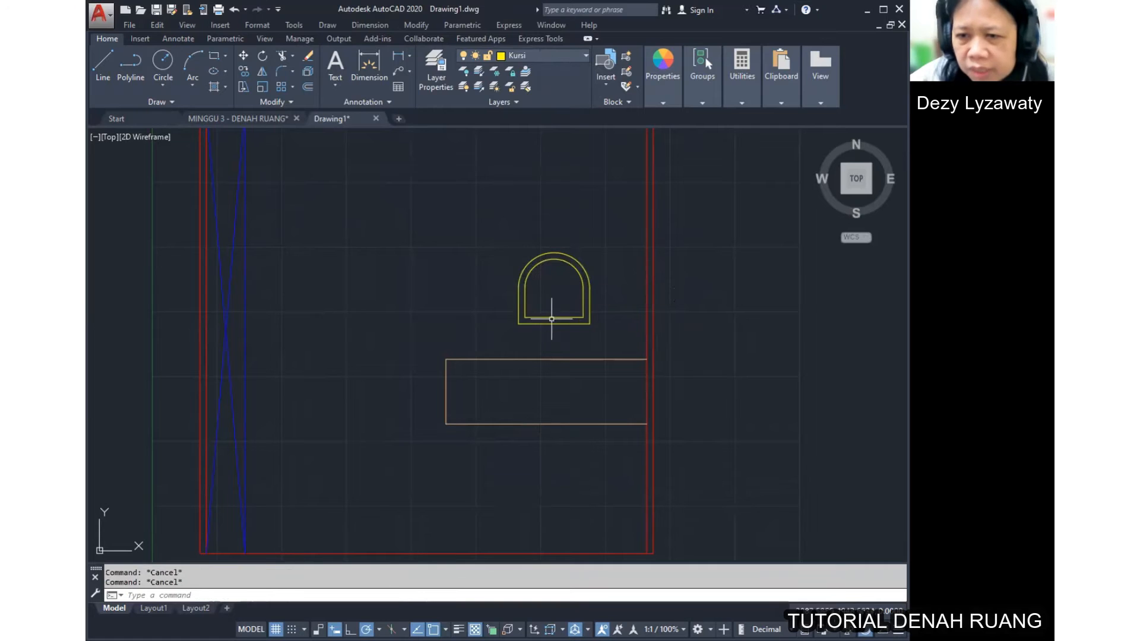
# Step: Stretch the lower edge of the chair's inner outline down onto the outer outline's lower edge
pyautogui.click(556, 315)
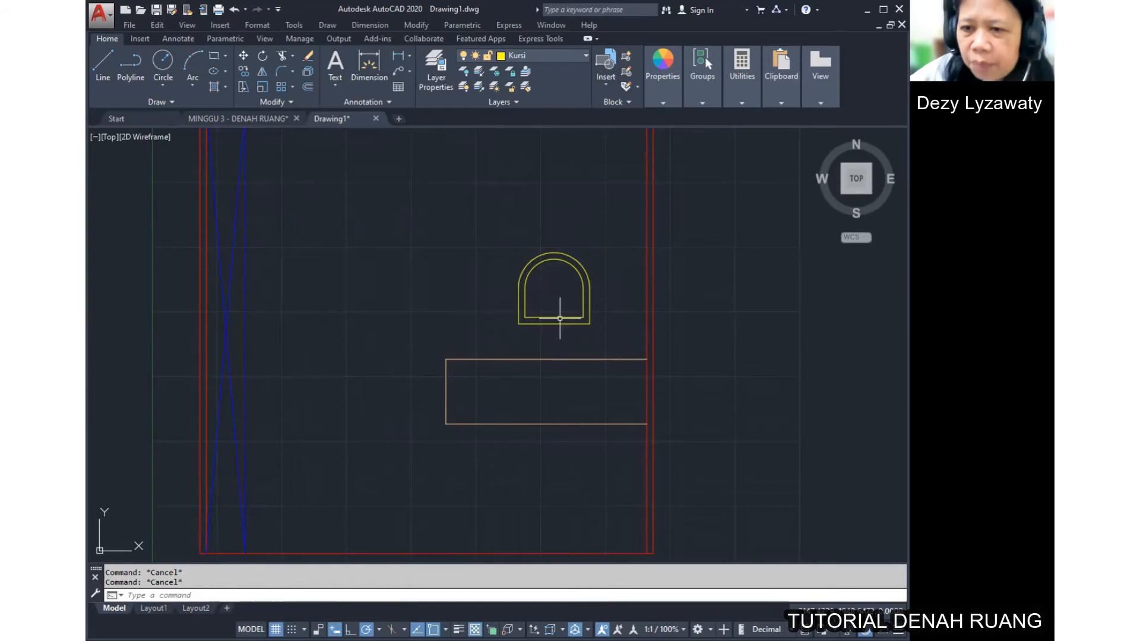
pyautogui.click(558, 314)
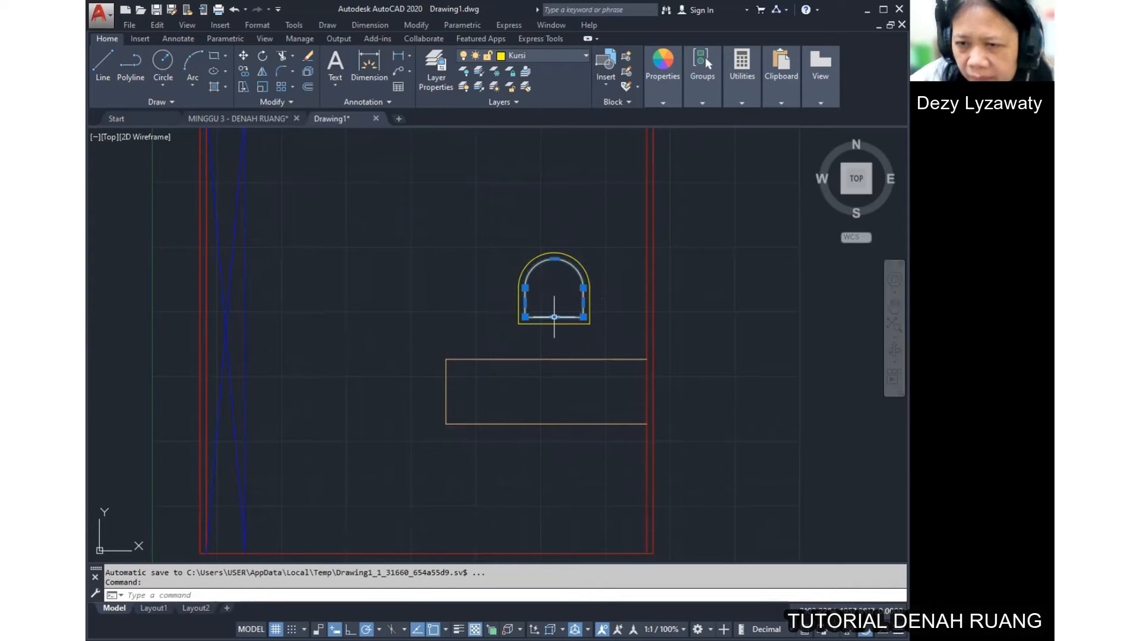
pyautogui.click(554, 317)
pyautogui.press('Escape')
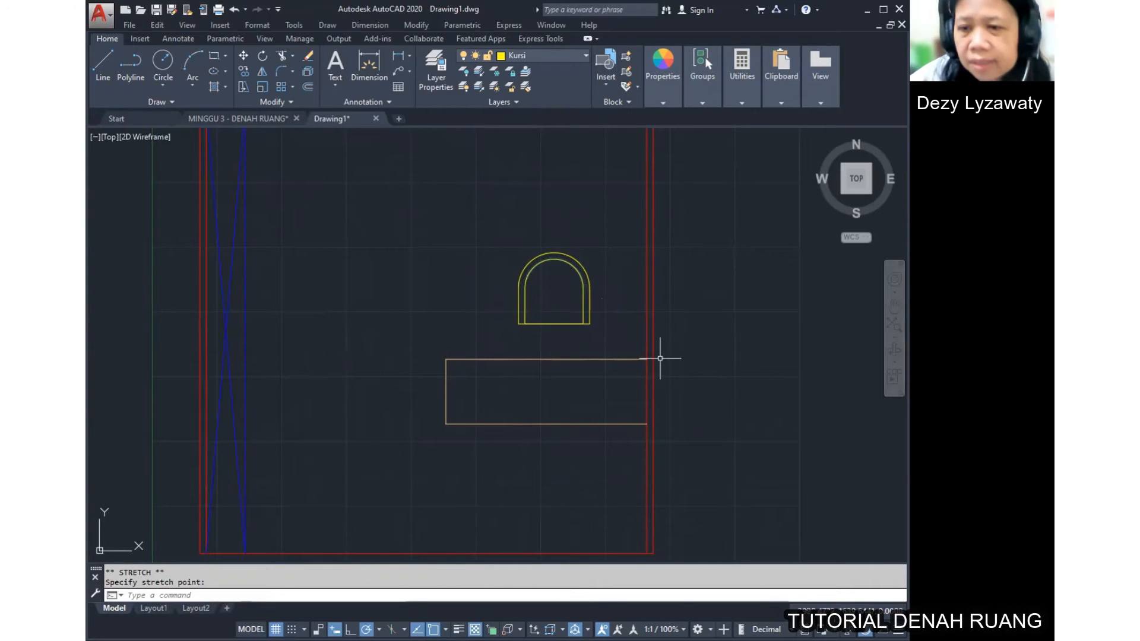
# Step: Mirror the chair across the table's horizontal centreline to the table's lower side, keeping the original
pyautogui.scroll(-3, 592, 342)
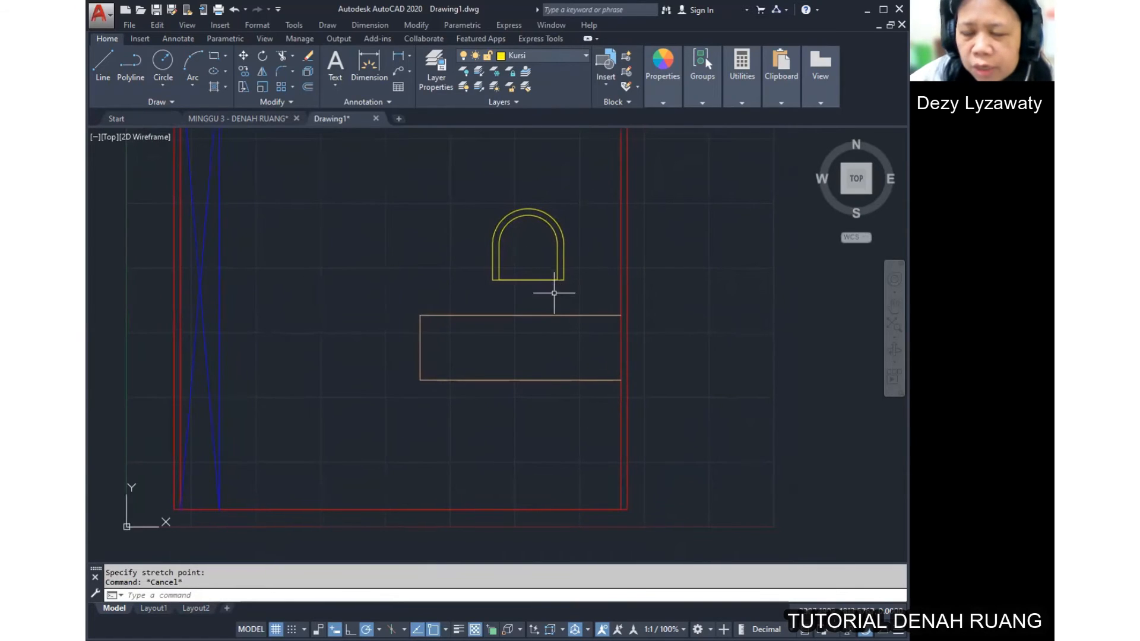
pyautogui.moveTo(561, 307); pyautogui.dragTo(556, 327, button='middle')
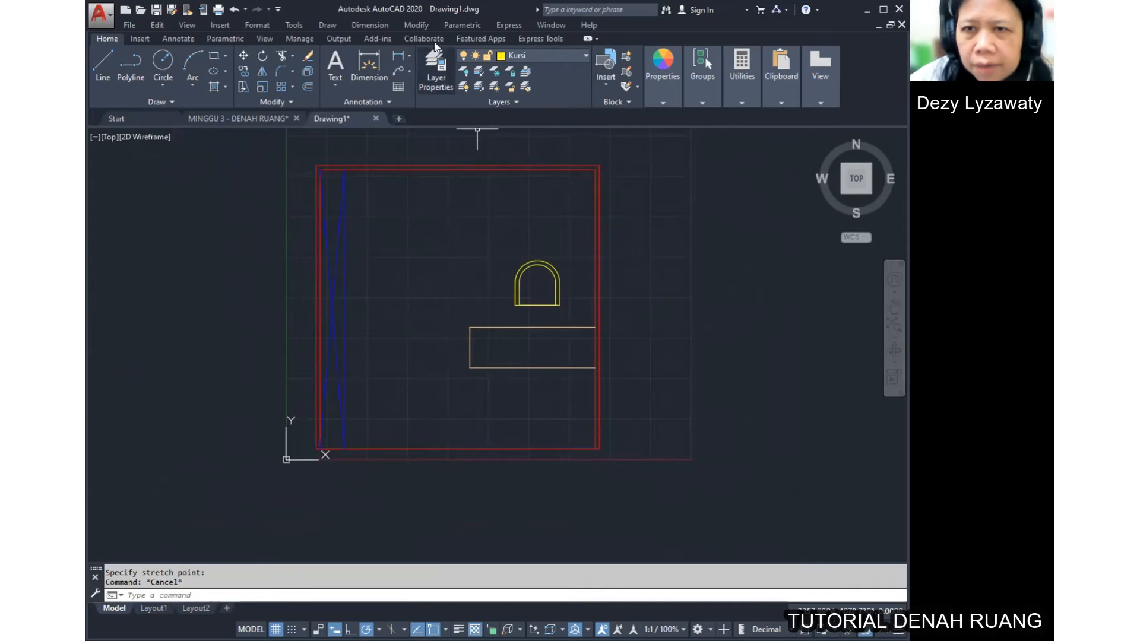
pyautogui.click(417, 26)
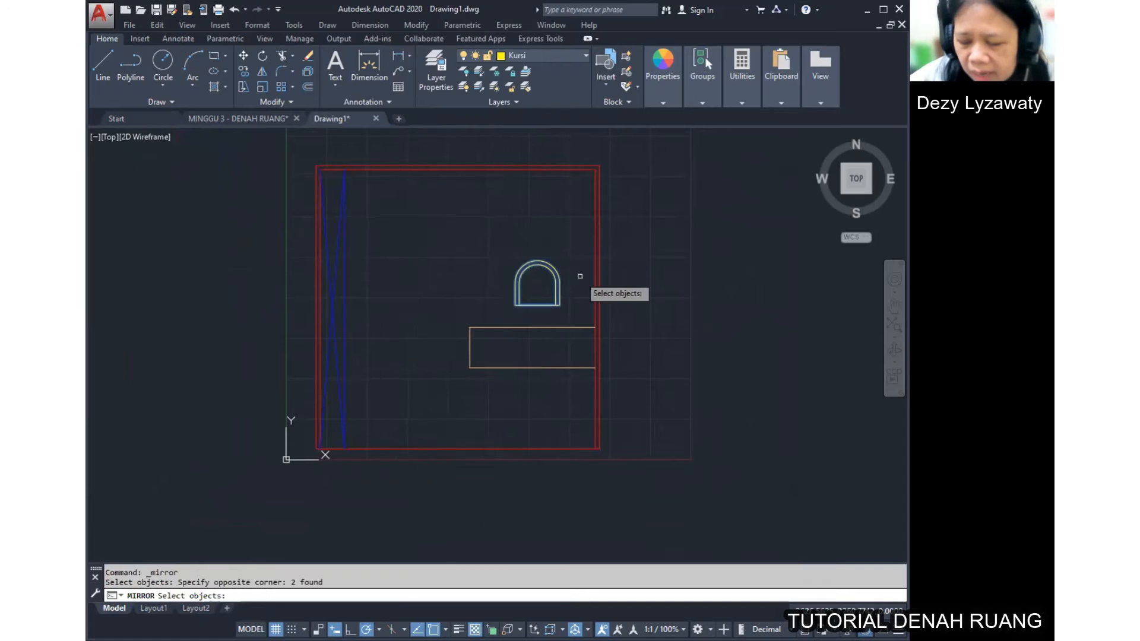
pyautogui.press('Return')
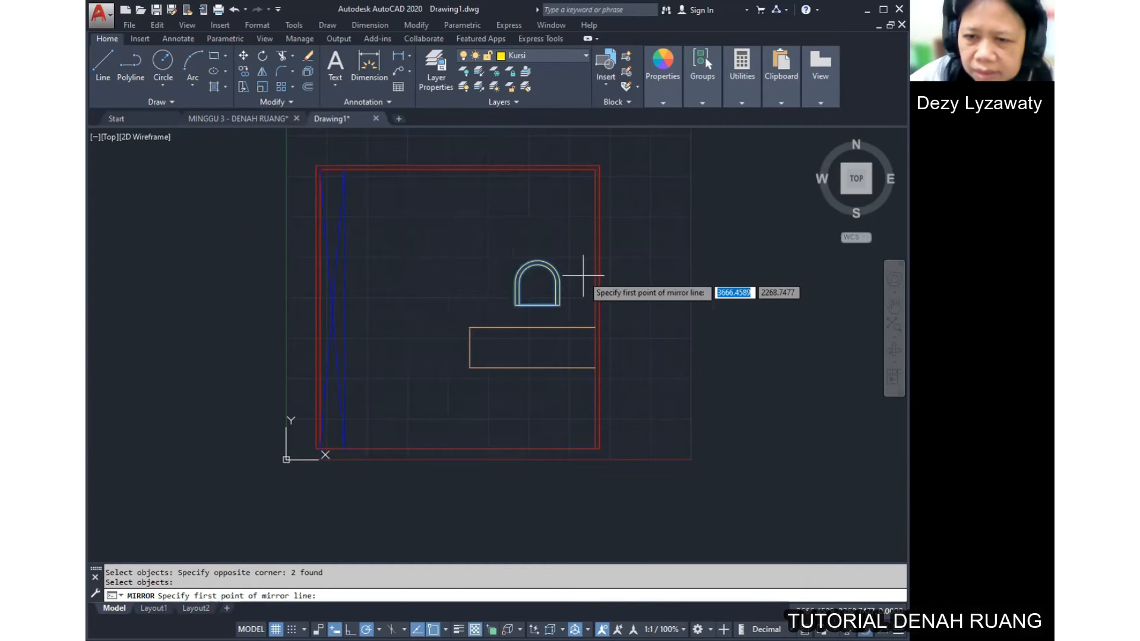
pyautogui.press('ctrl')
pyautogui.press('ctrl')
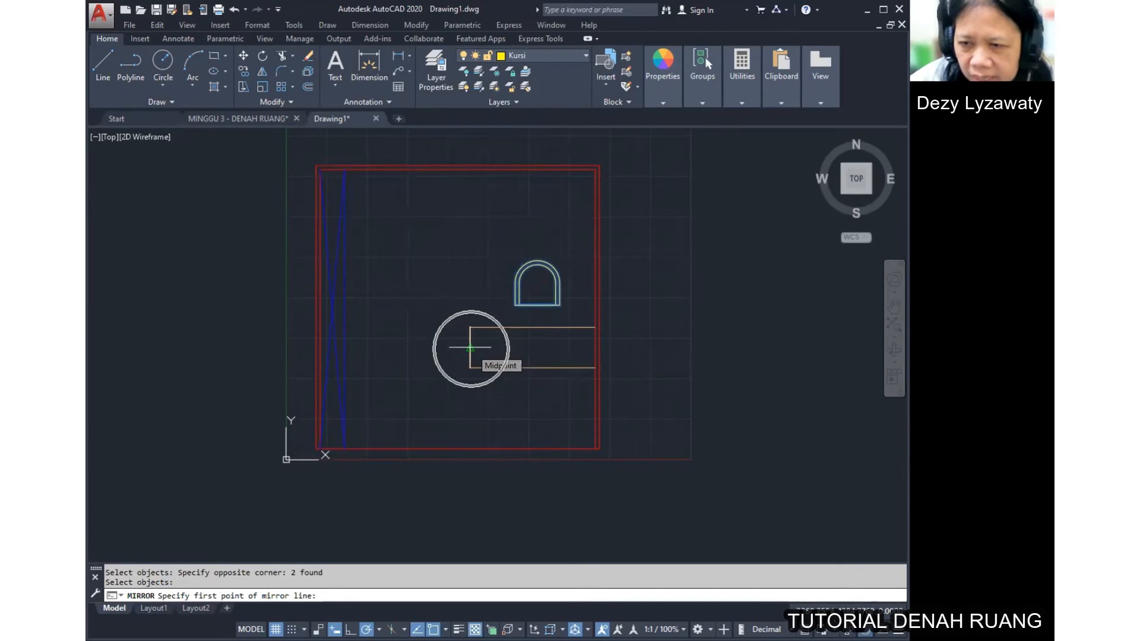
pyautogui.click(469, 348)
pyautogui.click(666, 348)
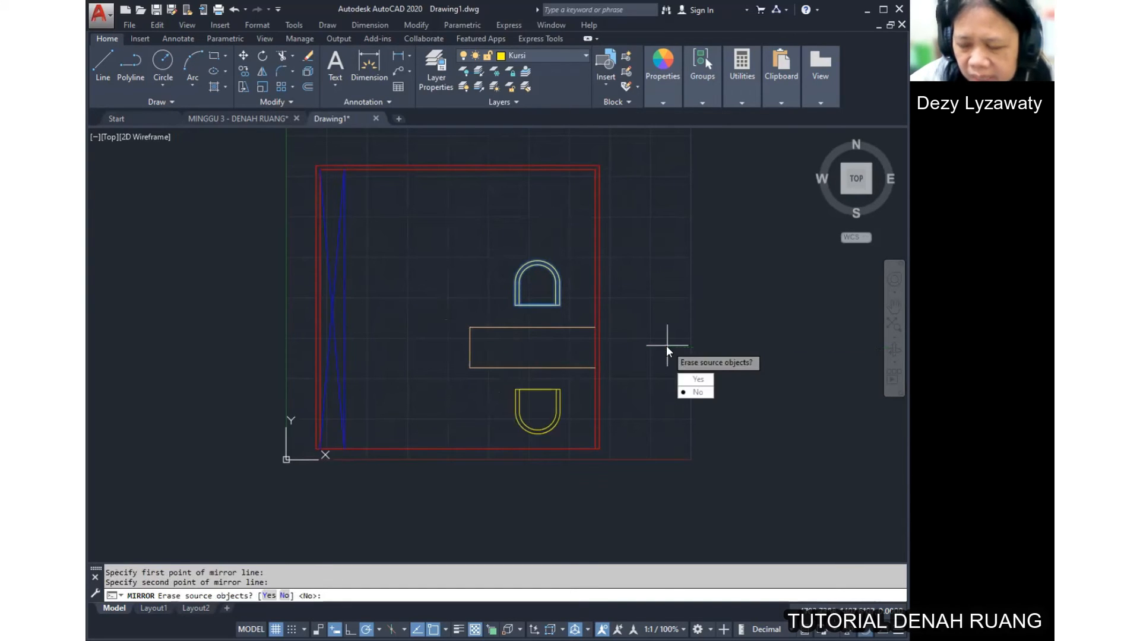
pyautogui.press('Return')
pyautogui.moveTo(616, 376); pyautogui.dragTo(625, 356, button='middle')
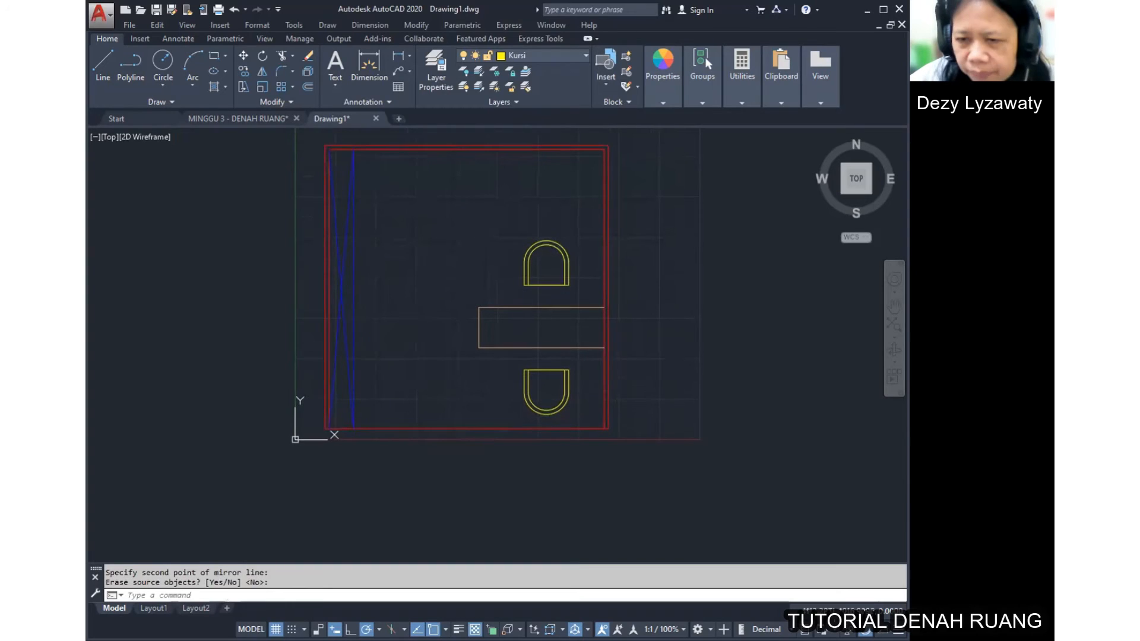
# Step: Move the lower chair to the right and copy it to its left so two chairs sit side by side below the table
pyautogui.click(429, 27)
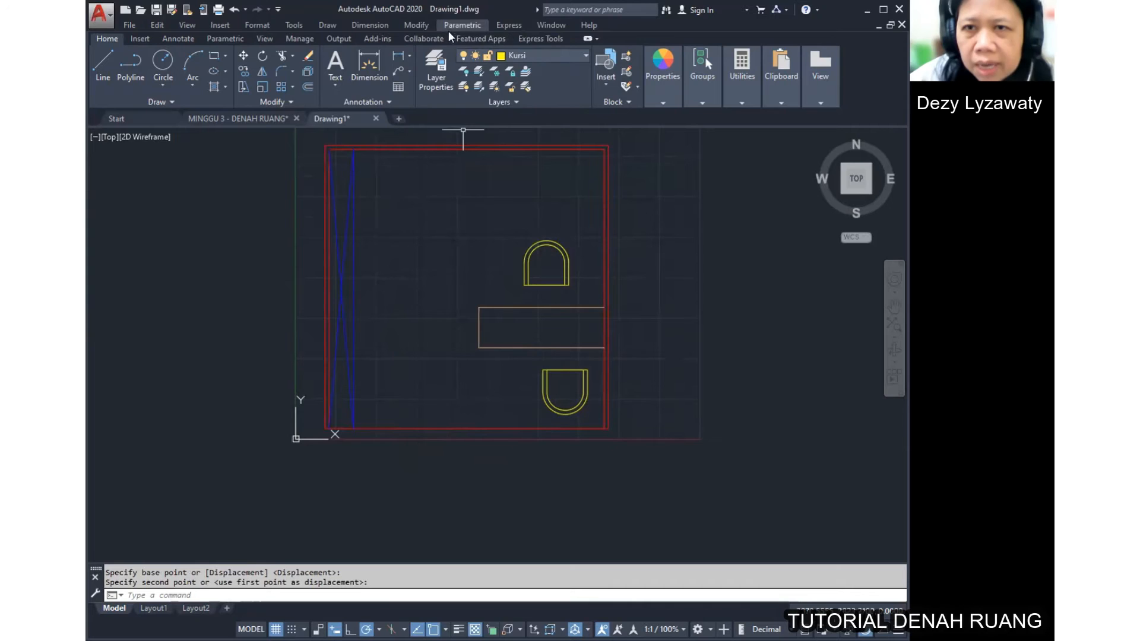
pyautogui.click(422, 26)
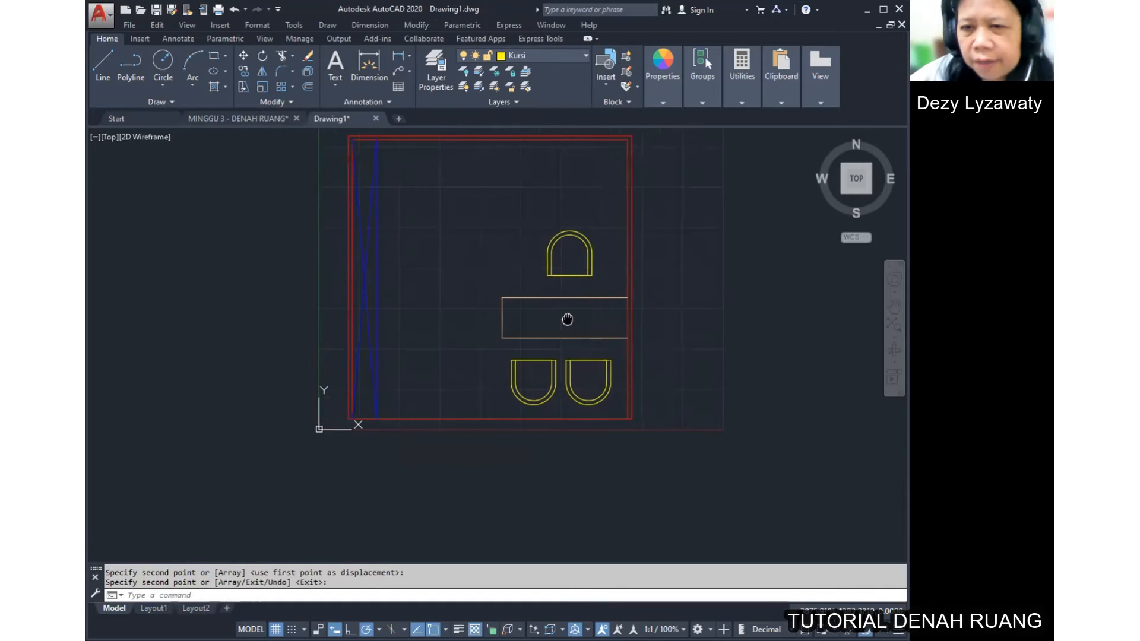
pyautogui.moveTo(470, 224); pyautogui.dragTo(486, 252, button='middle')
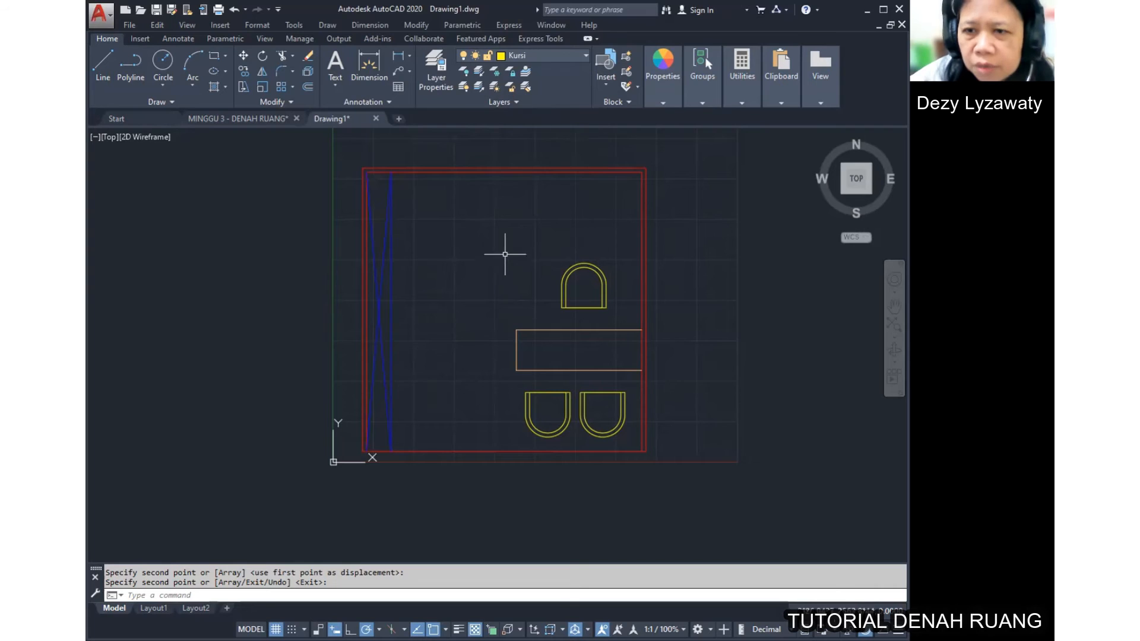
pyautogui.moveTo(504, 254); pyautogui.dragTo(496, 255, button='middle')
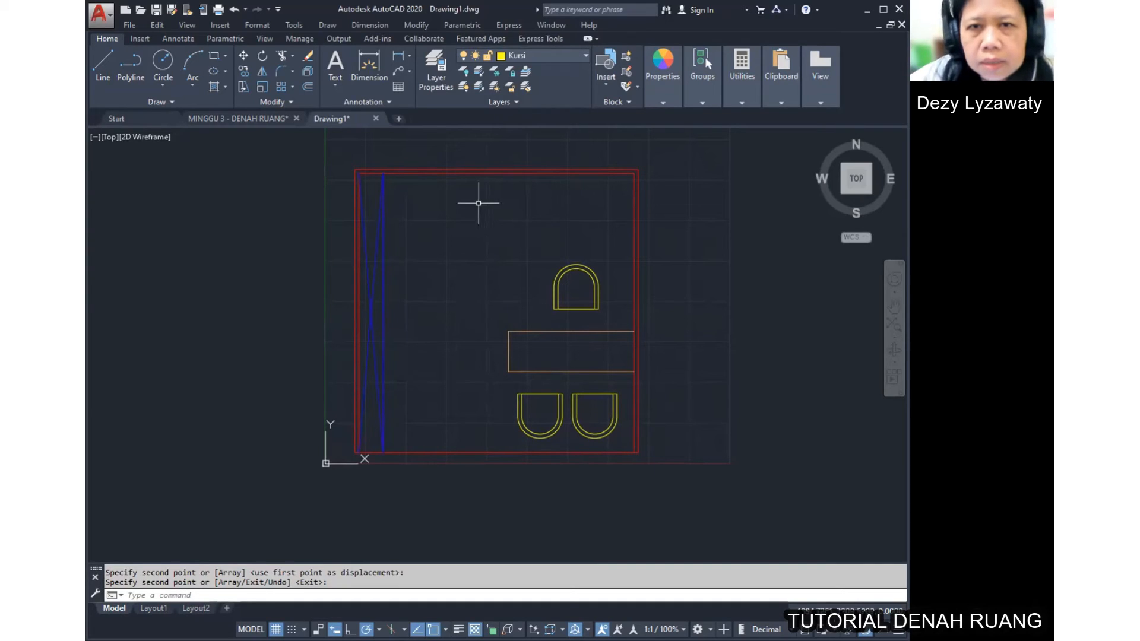
# Step: Copy the cabinet's right vertical line 500 mm to the right
pyautogui.click(416, 25)
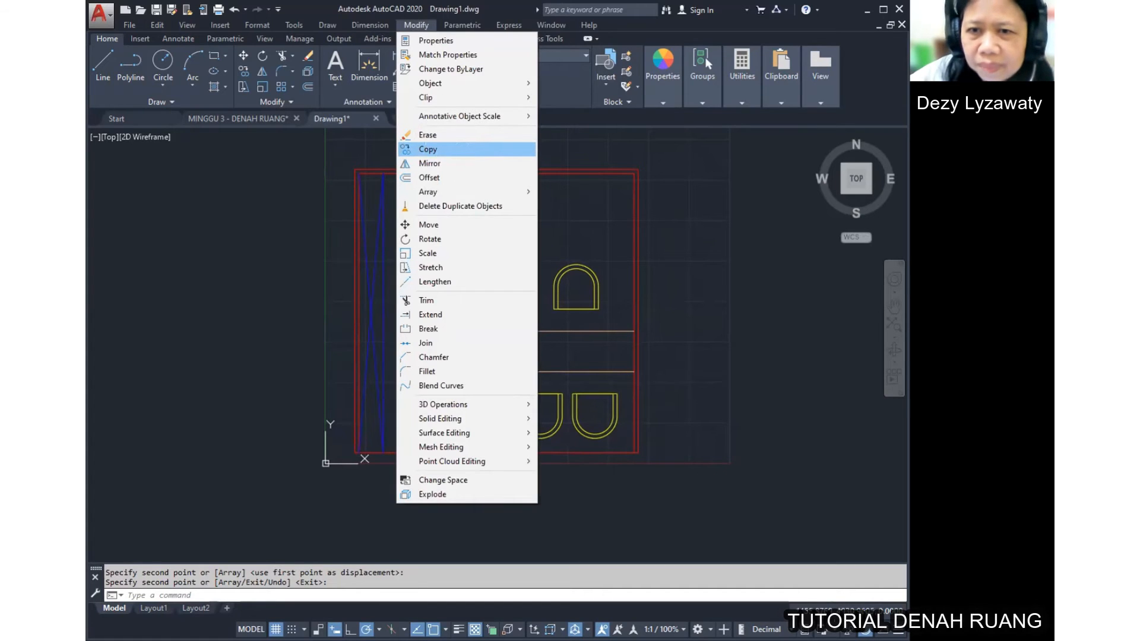
pyautogui.click(427, 149)
pyautogui.click(383, 230)
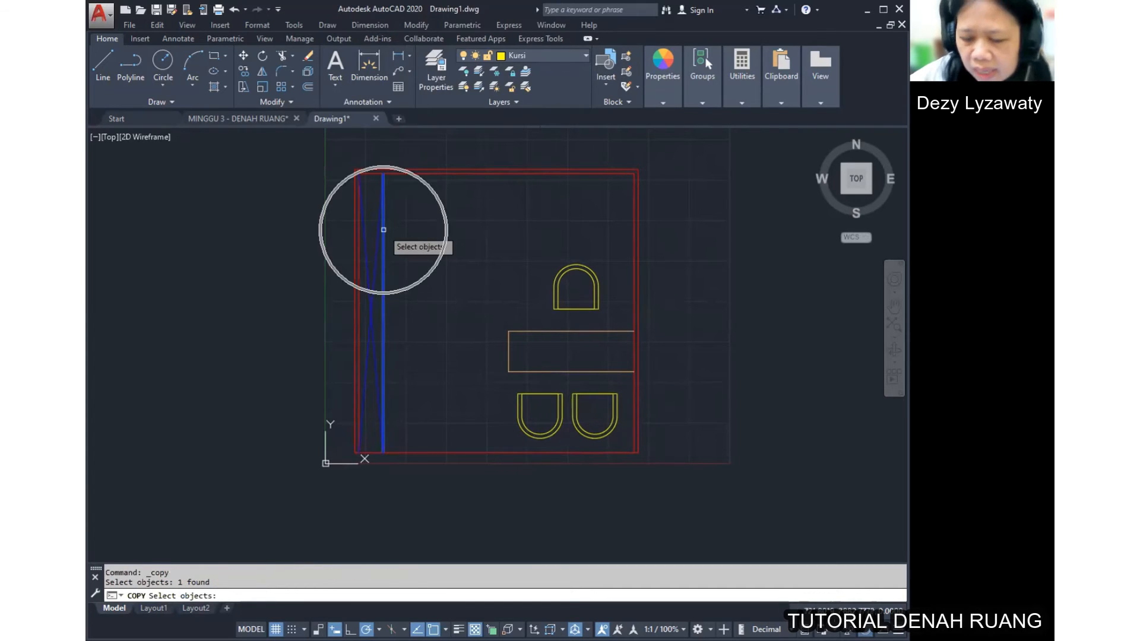
pyautogui.press('Return')
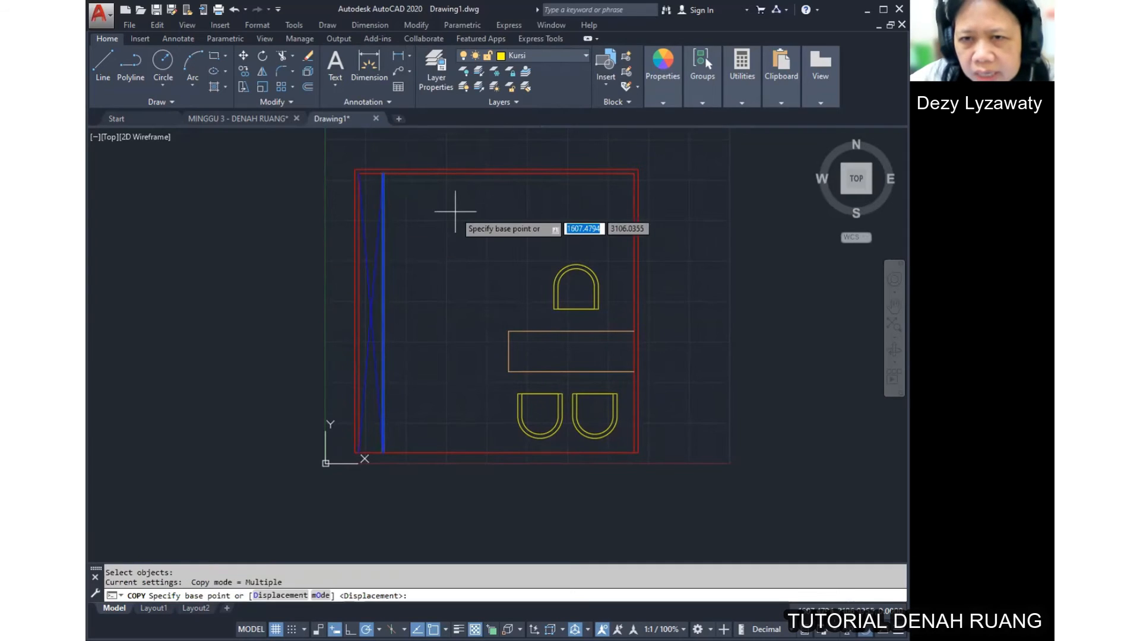
pyautogui.click(455, 211)
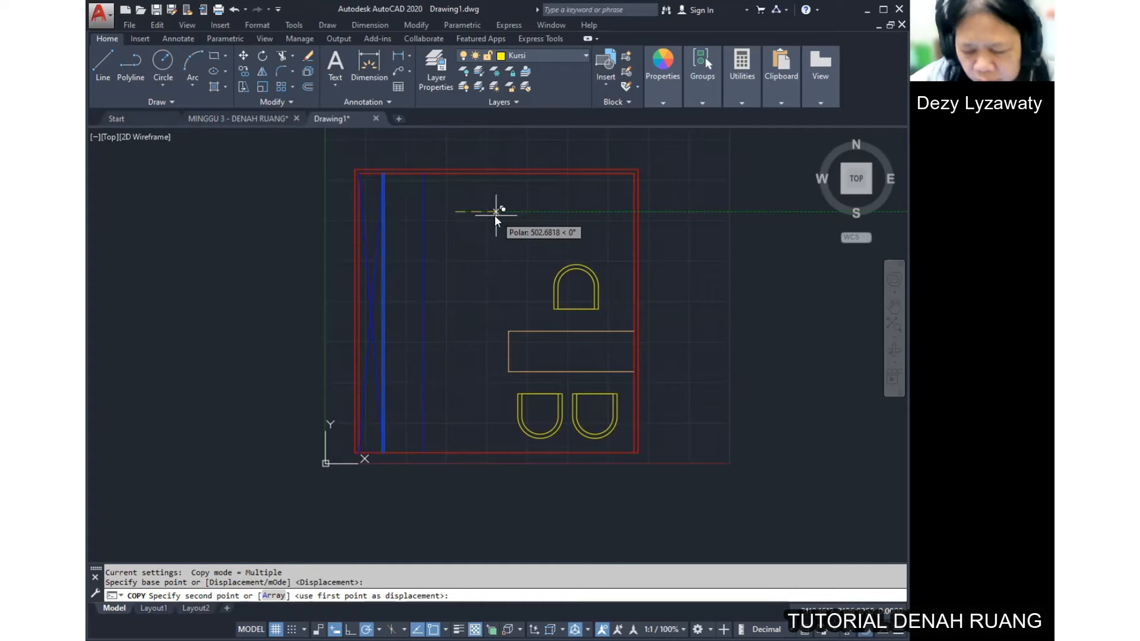
pyautogui.write('500')
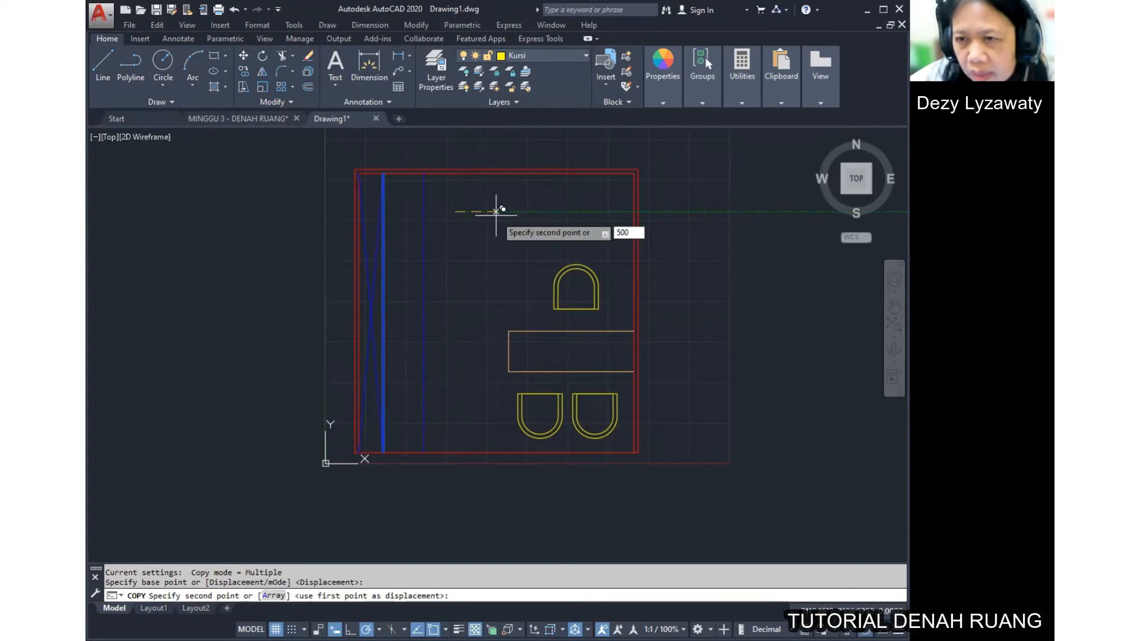
pyautogui.press('Return')
pyautogui.press('Return')
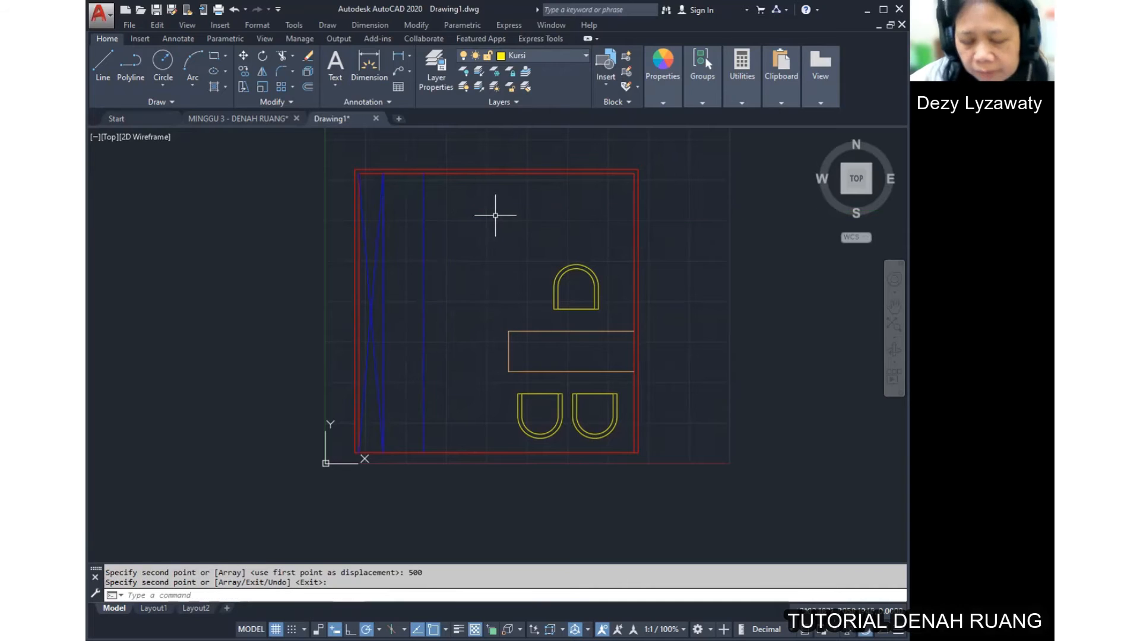
# Step: Copy the new vertical line another 400 mm to the right
pyautogui.write('co')
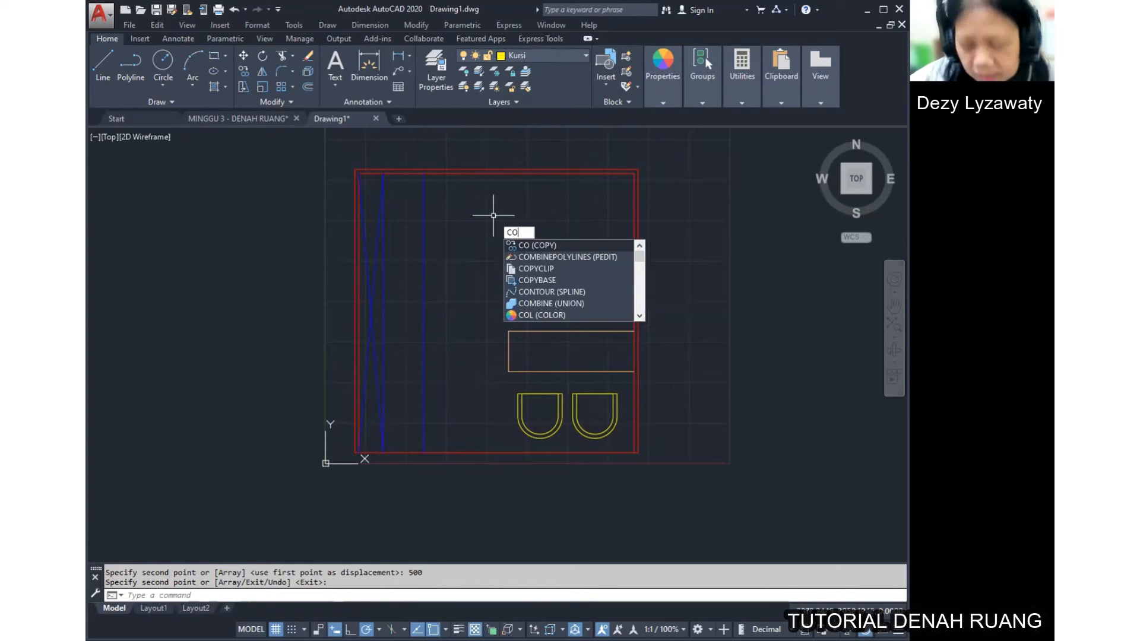
pyautogui.press('Return')
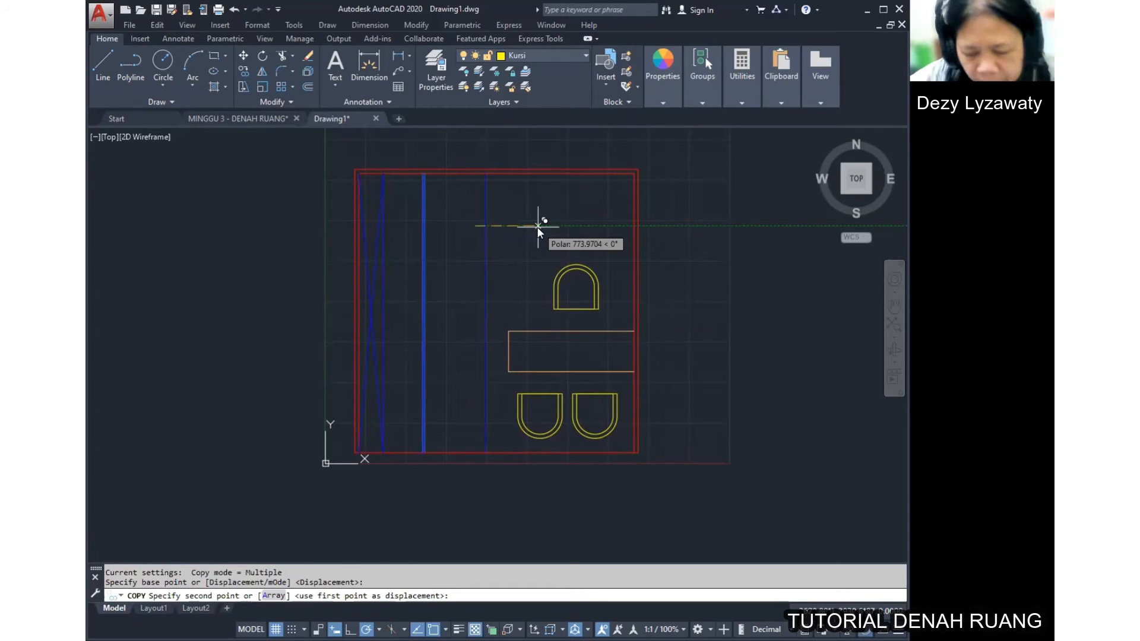
pyautogui.write('400')
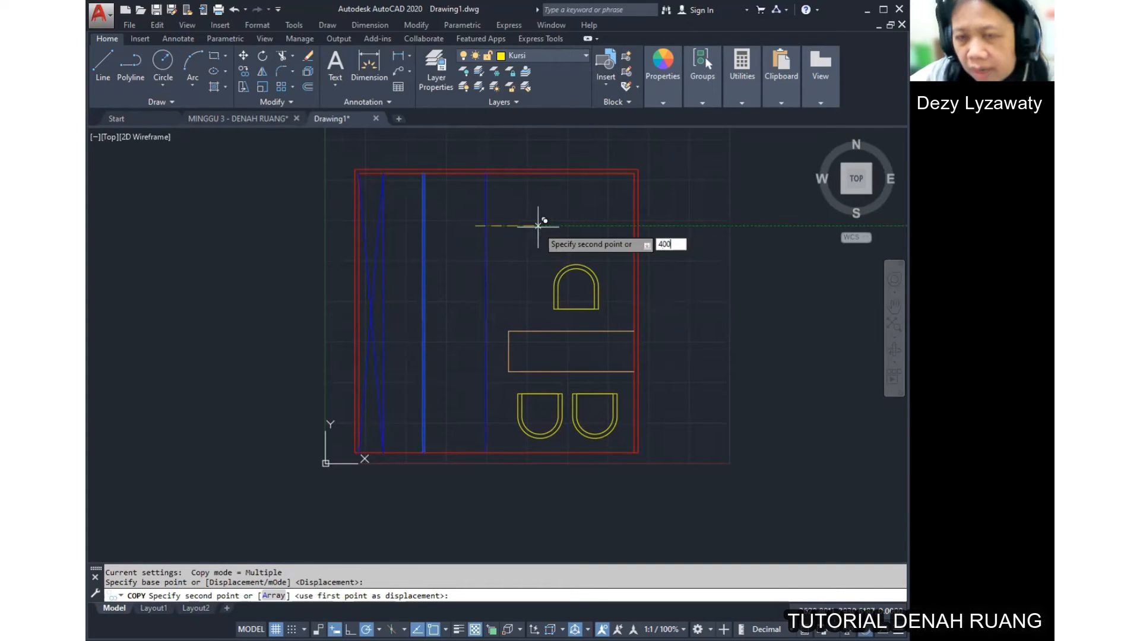
pyautogui.press('Return')
pyautogui.press('Return')
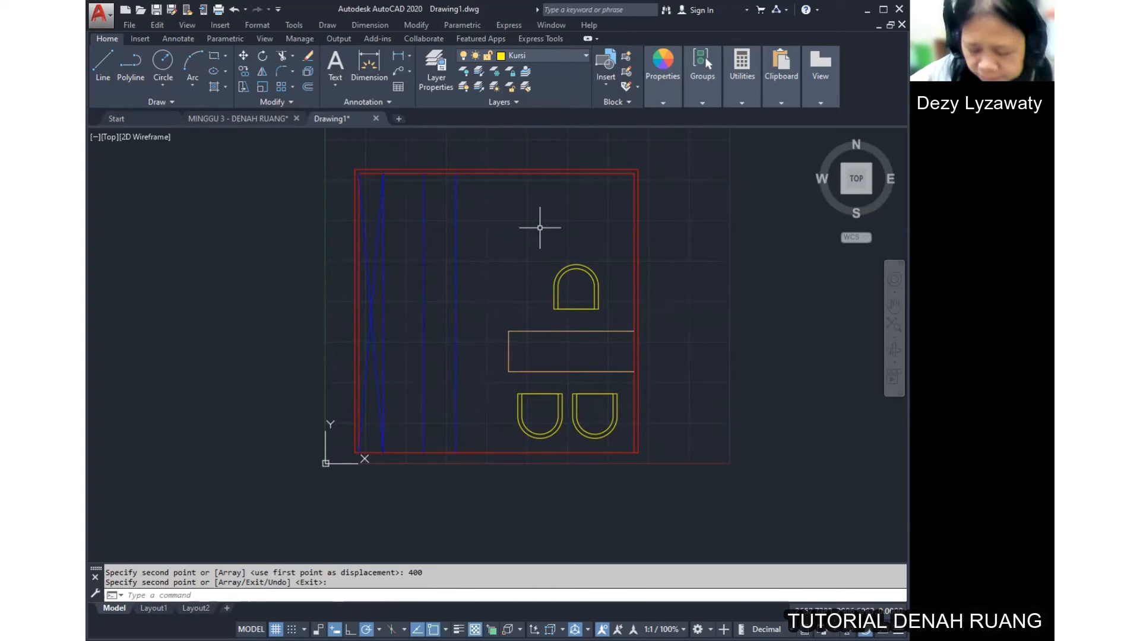
# Step: Copy the upper wall's inner line 400 mm downward
pyautogui.rightClick(482, 219)
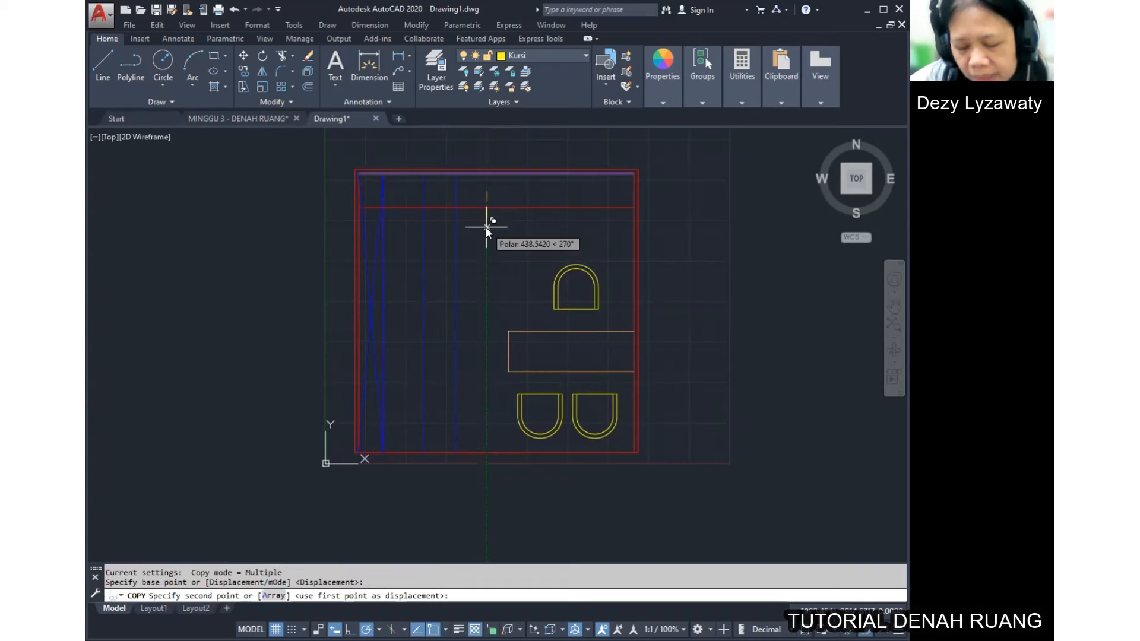
pyautogui.write('400')
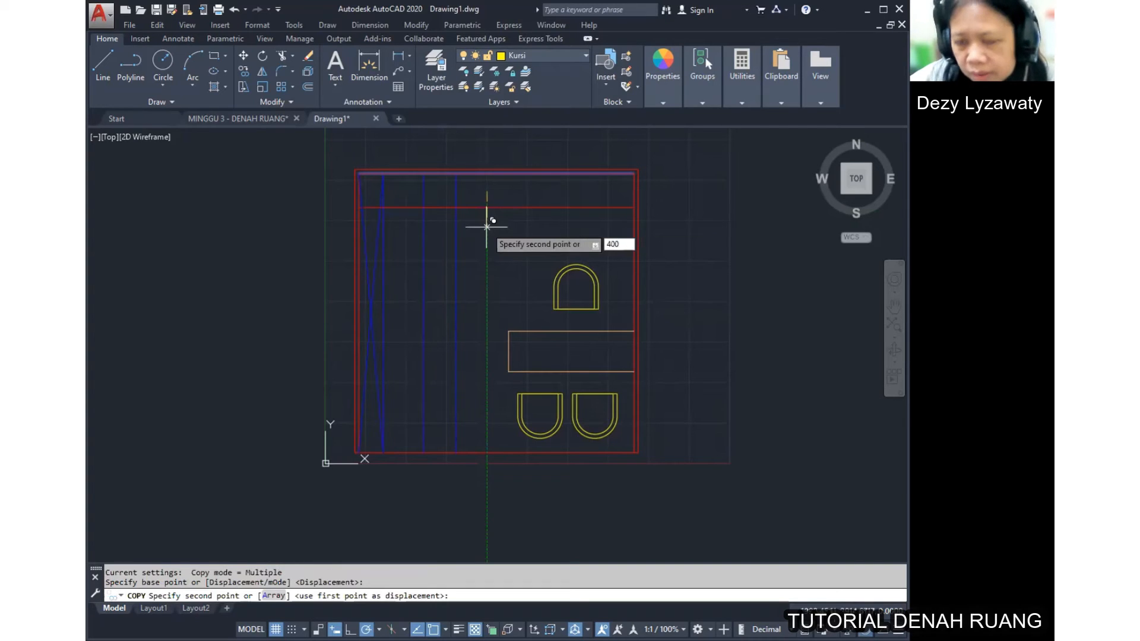
pyautogui.press('Return')
pyautogui.scroll(2, 437, 183)
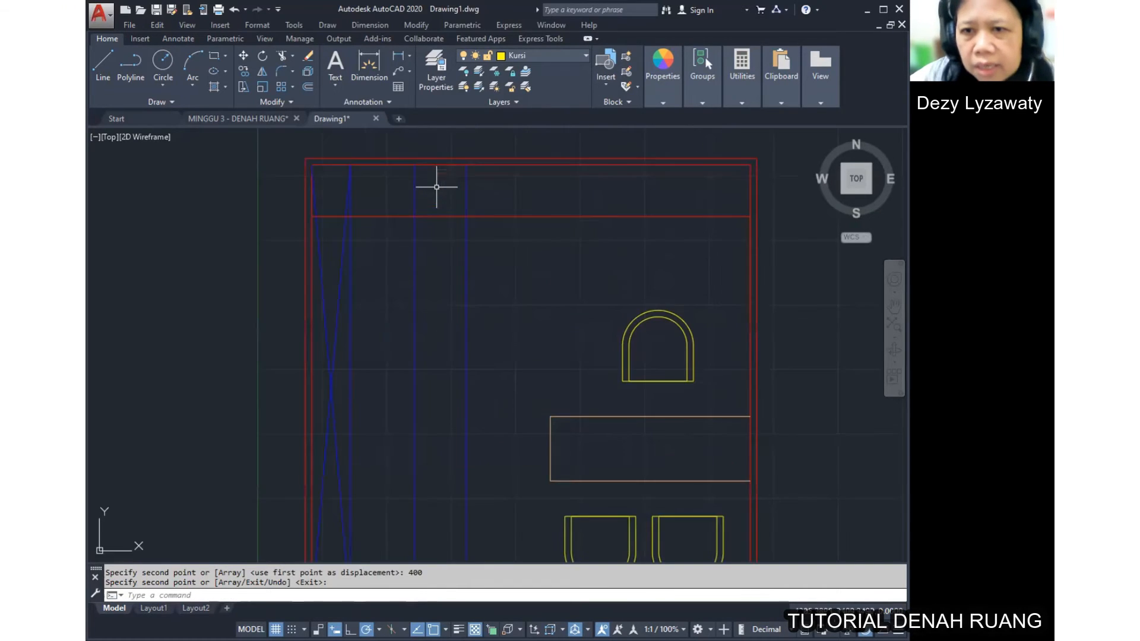
# Step: Assign the two copied vertical lines and the copied horizontal line to the Kursi layer
pyautogui.click(508, 291)
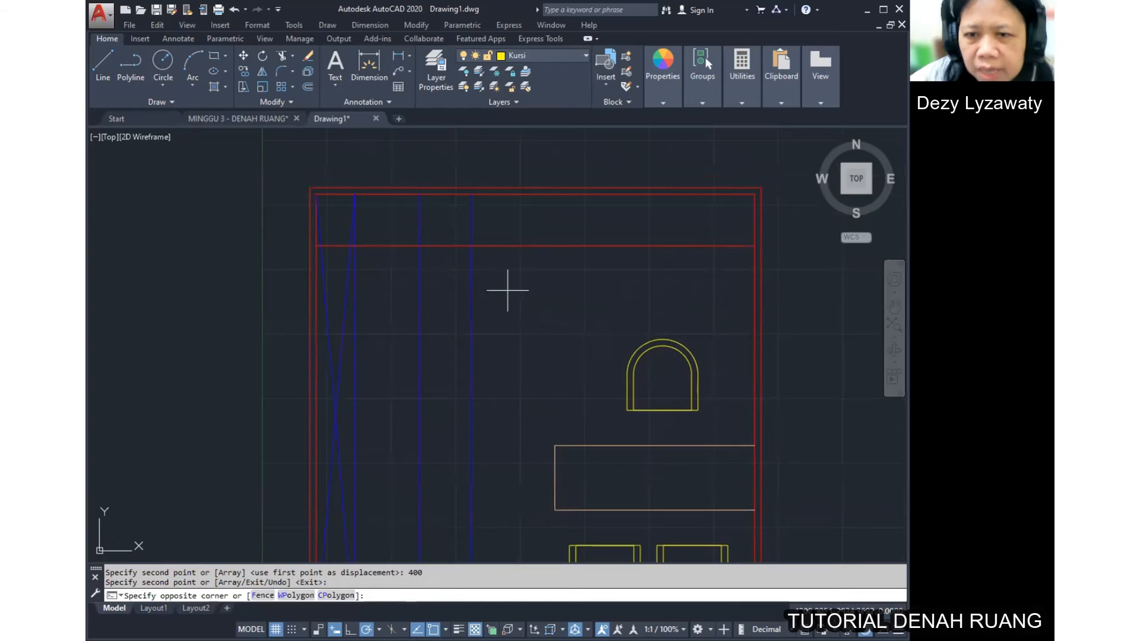
pyautogui.click(410, 173)
pyautogui.click(561, 55)
pyautogui.click(530, 95)
pyautogui.press('Escape')
pyautogui.press('Escape')
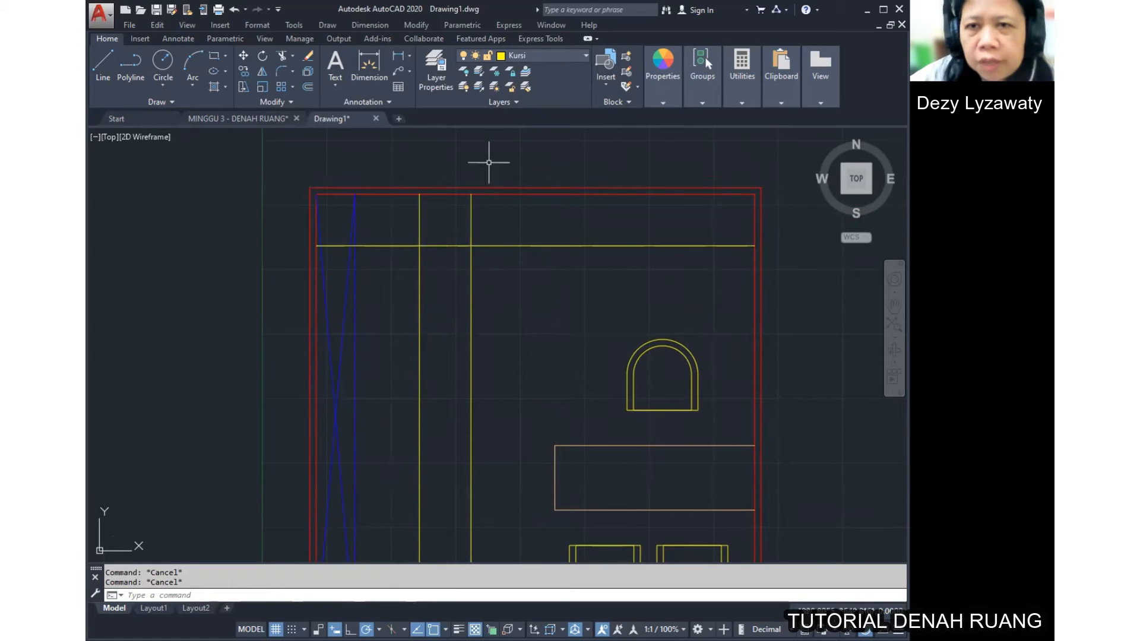
# Step: Trim the three copied lines into a square against the upper wall and close its upper side with a line
pyautogui.click(419, 26)
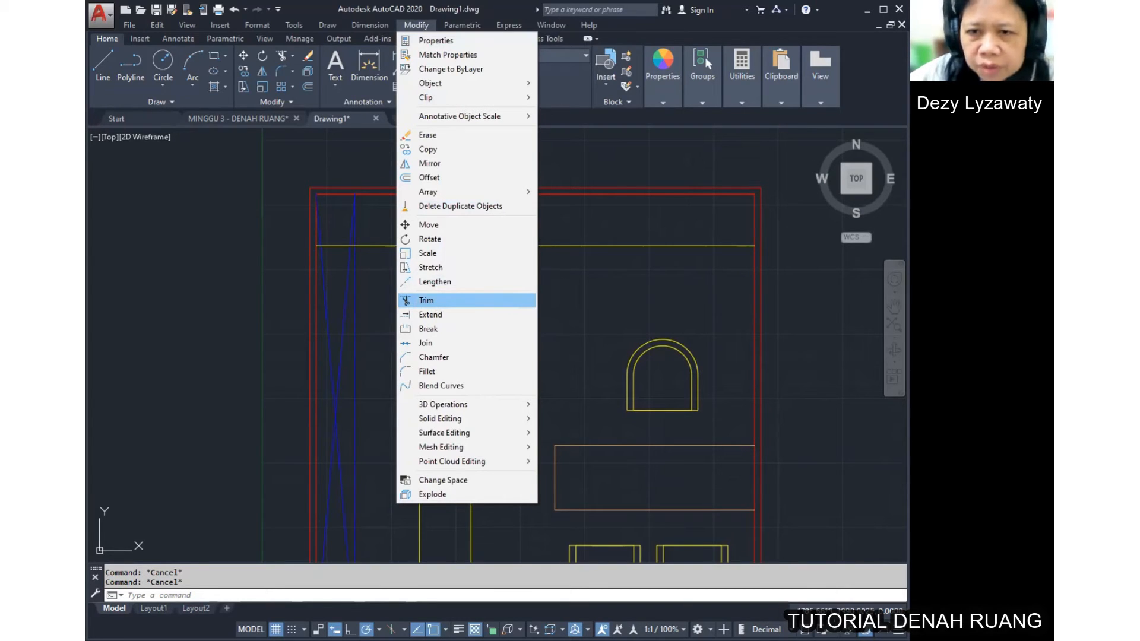
pyautogui.click(427, 300)
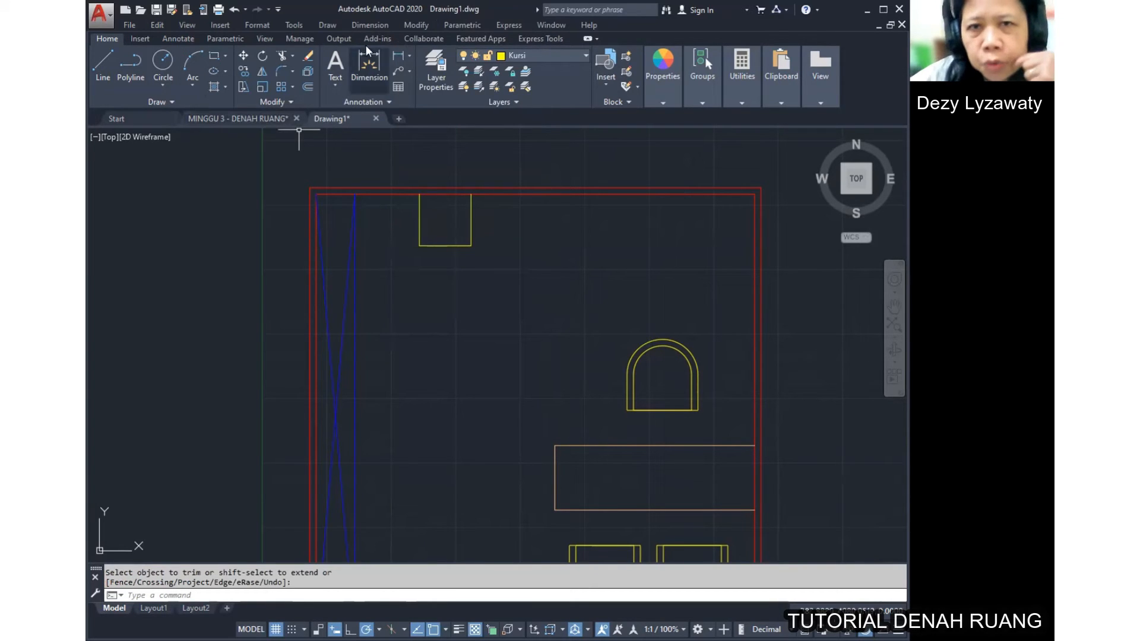
pyautogui.click(329, 23)
pyautogui.click(352, 59)
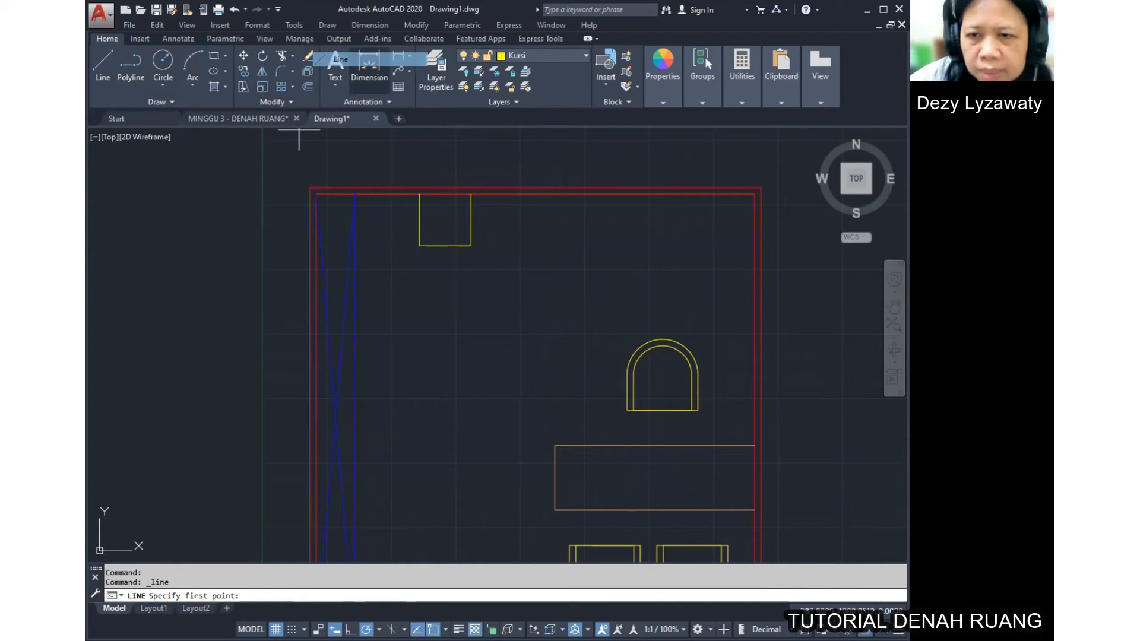
pyautogui.click(471, 193)
pyautogui.press('Escape')
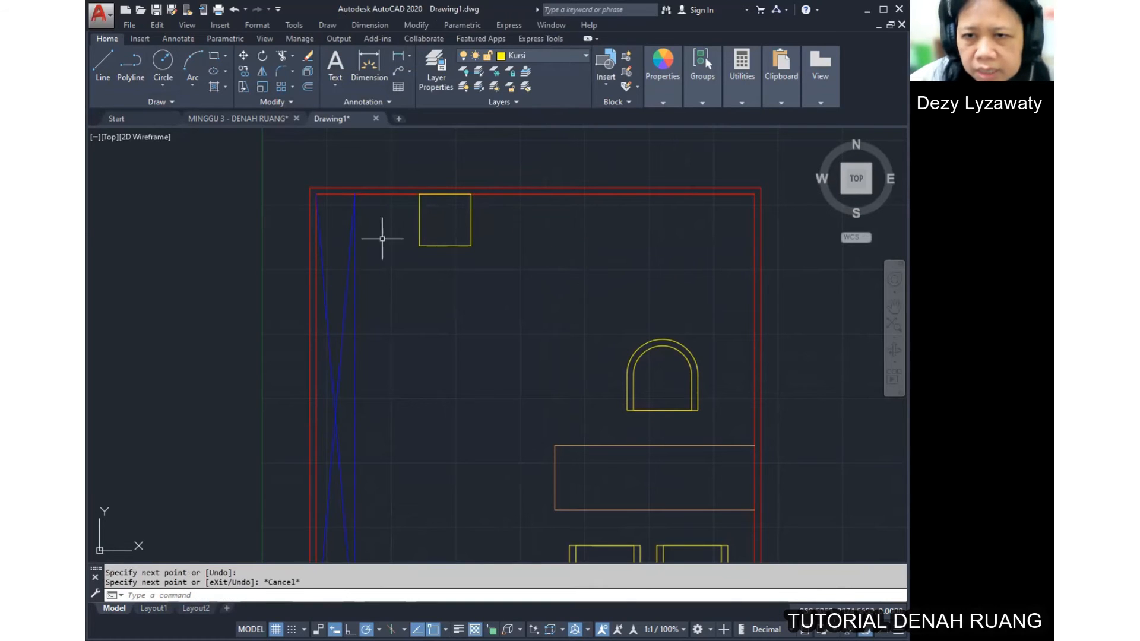
pyautogui.scroll(-2, 526, 226)
pyautogui.scroll(2, 515, 202)
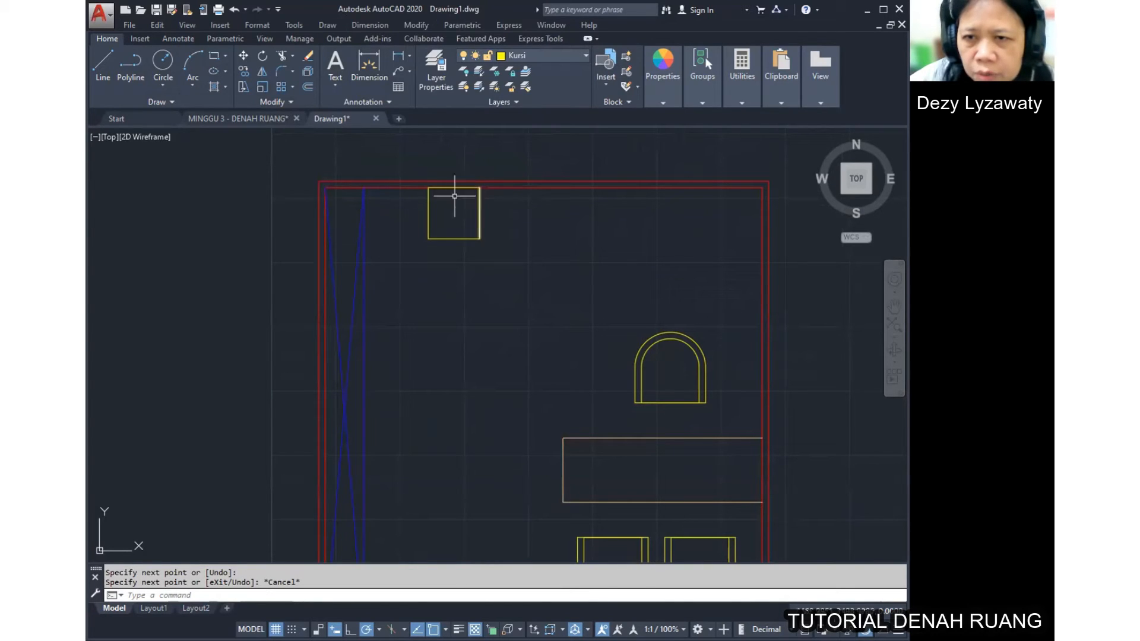
# Step: Turn off the Dinding layer
pyautogui.scroll(-3, 510, 242)
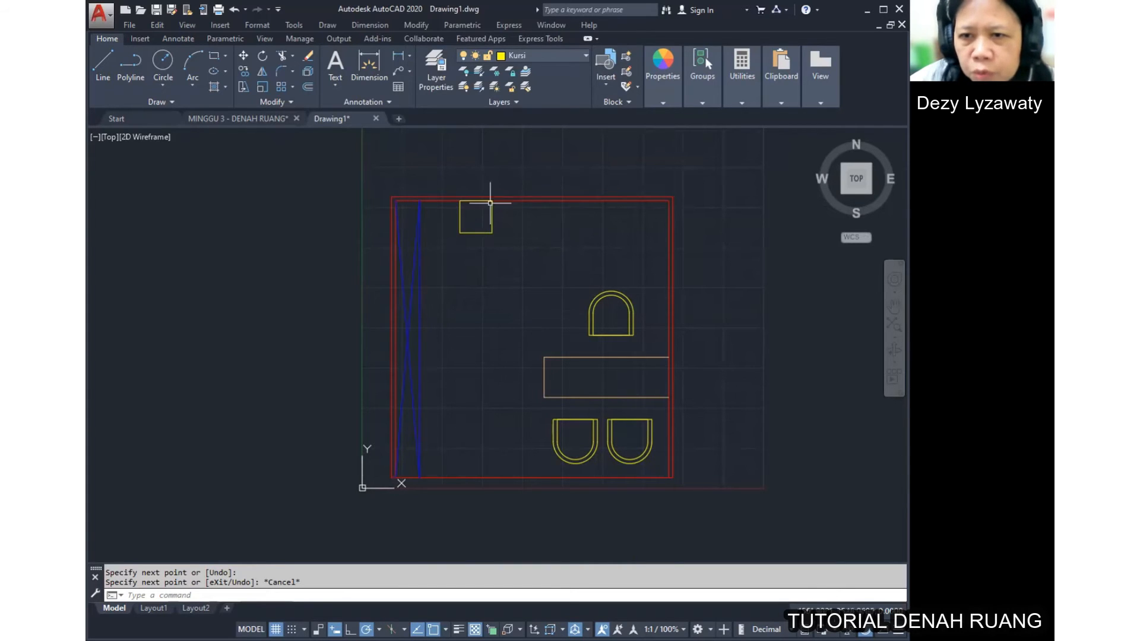
pyautogui.moveTo(575, 244); pyautogui.dragTo(560, 247, button='middle')
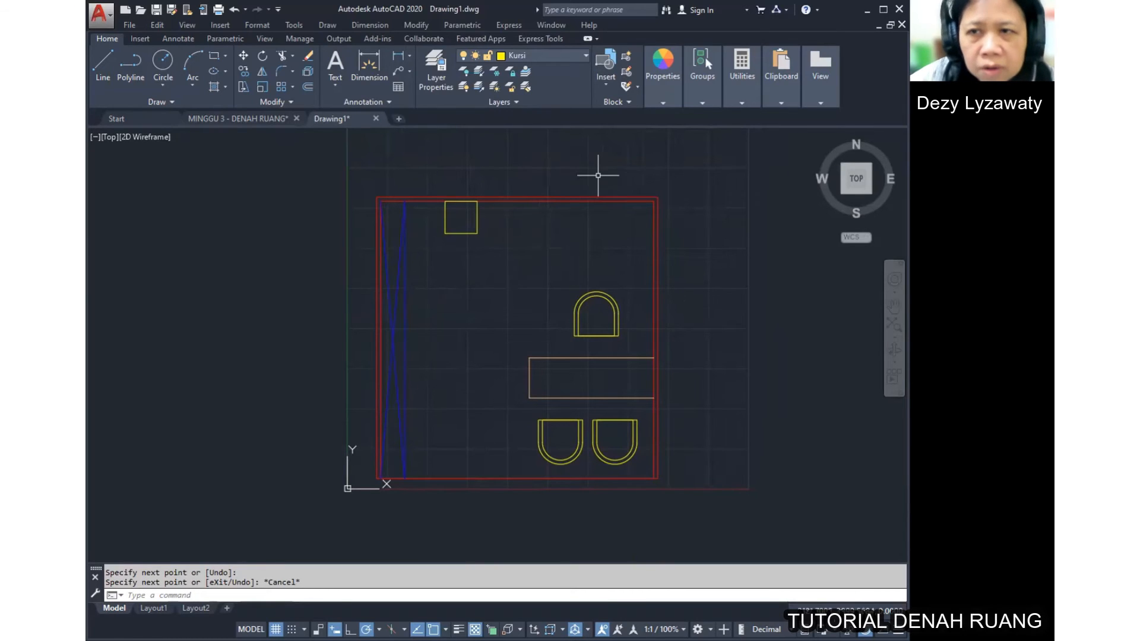
pyautogui.click(572, 55)
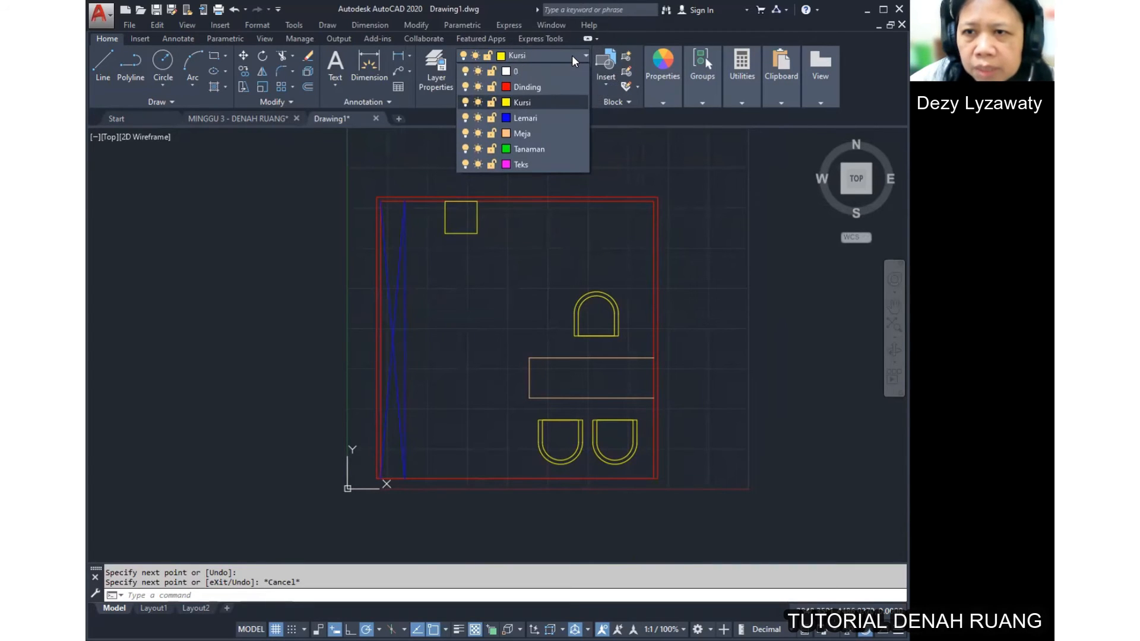
pyautogui.click(465, 88)
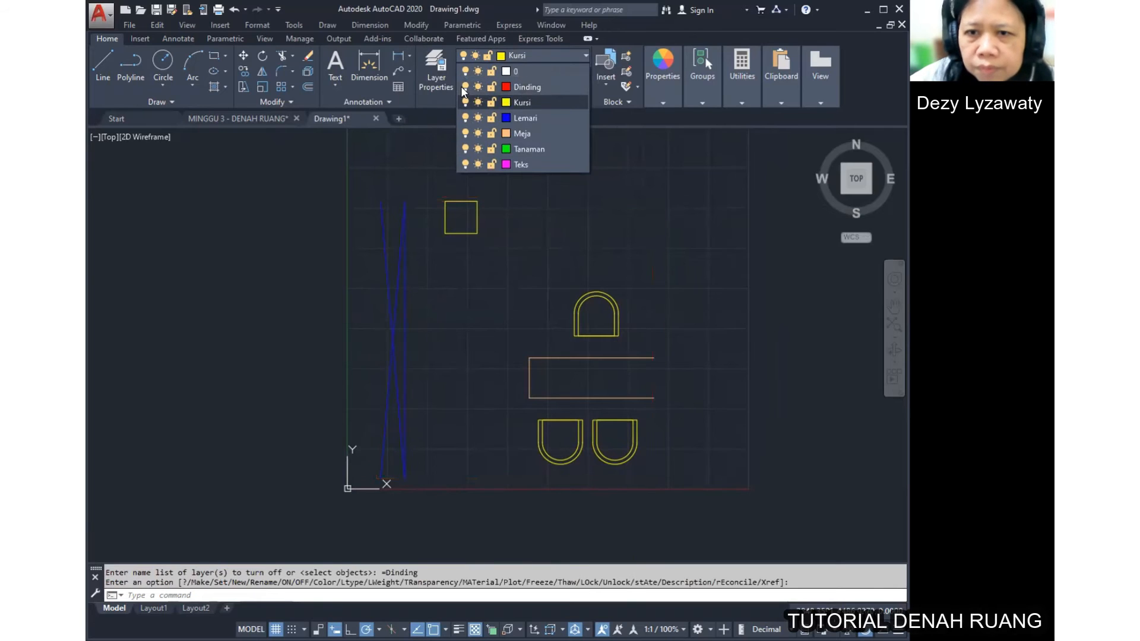
# Step: Fillet the upper-right corner of the yellow stool square with a radius of 100 mm
pyautogui.click(549, 265)
pyautogui.moveTo(592, 272)
pyautogui.mouseDown(button='middle')
pyautogui.moveTo(550, 255)
pyautogui.moveTo(592, 268)
pyautogui.mouseUp(button='middle')
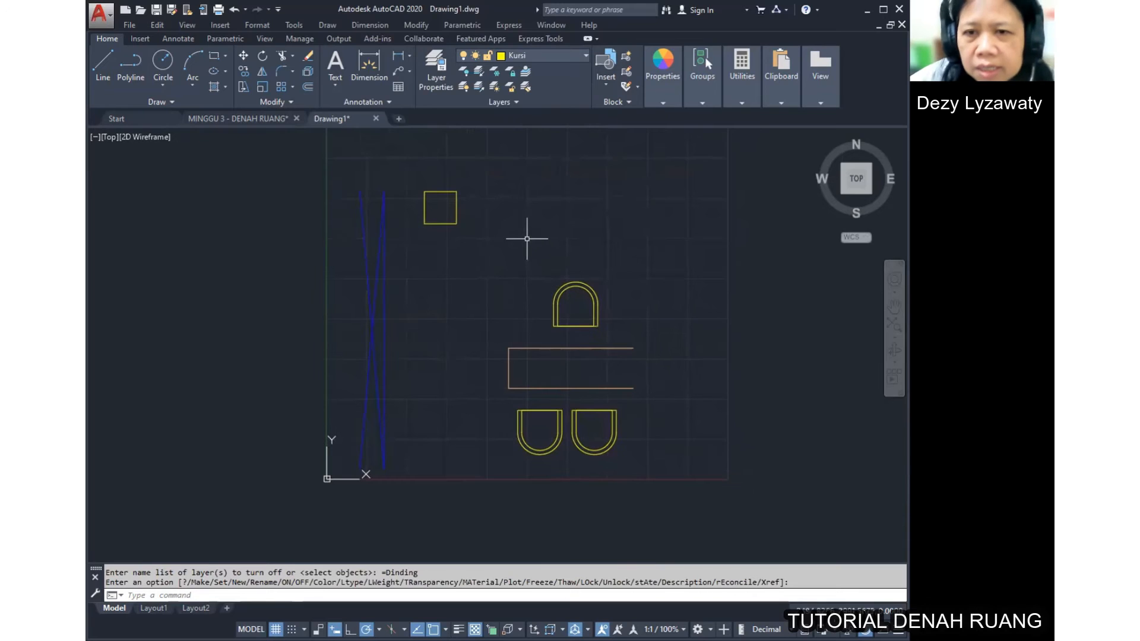
pyautogui.moveTo(464, 218); pyautogui.dragTo(483, 231, button='middle')
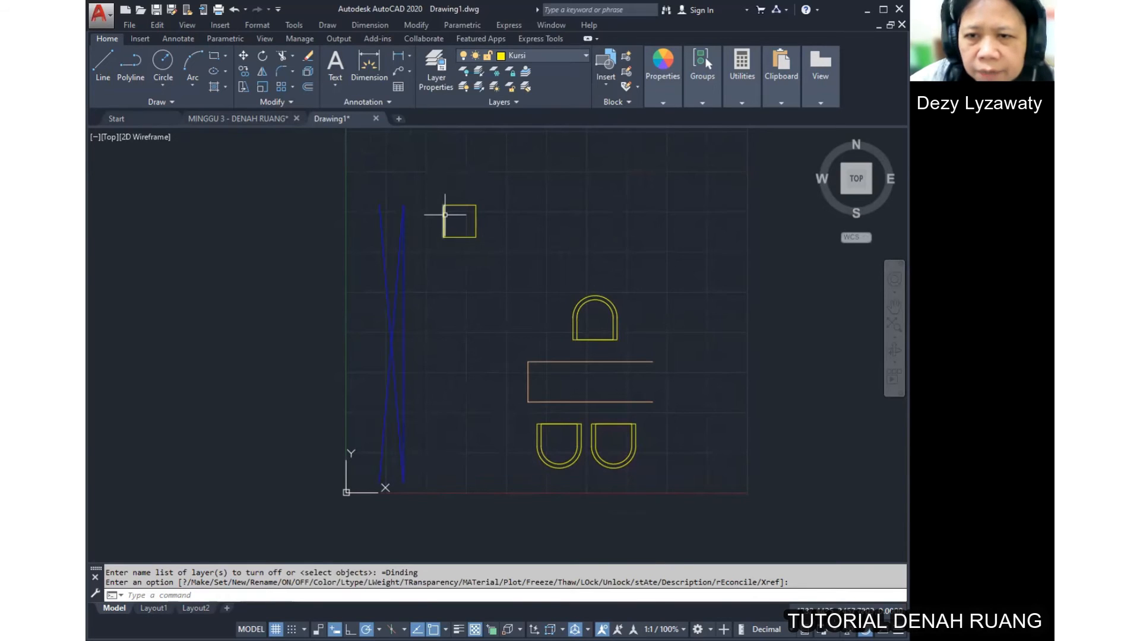
pyautogui.scroll(5, 446, 212)
pyautogui.moveTo(440, 190); pyautogui.dragTo(434, 241, button='middle')
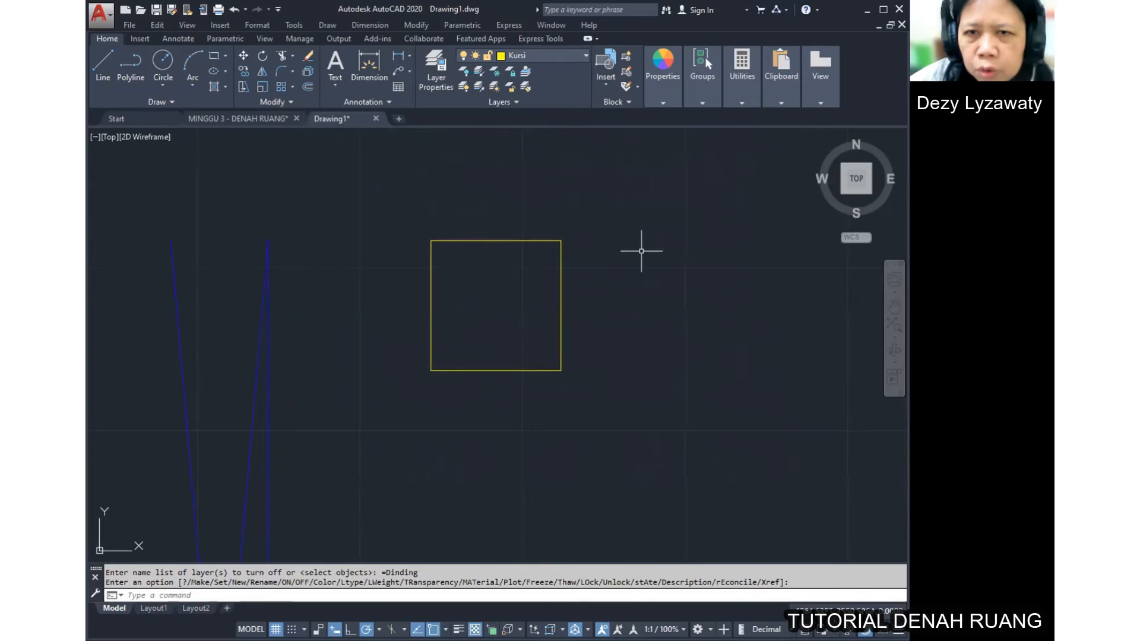
pyautogui.moveTo(649, 247); pyautogui.dragTo(635, 247, button='middle')
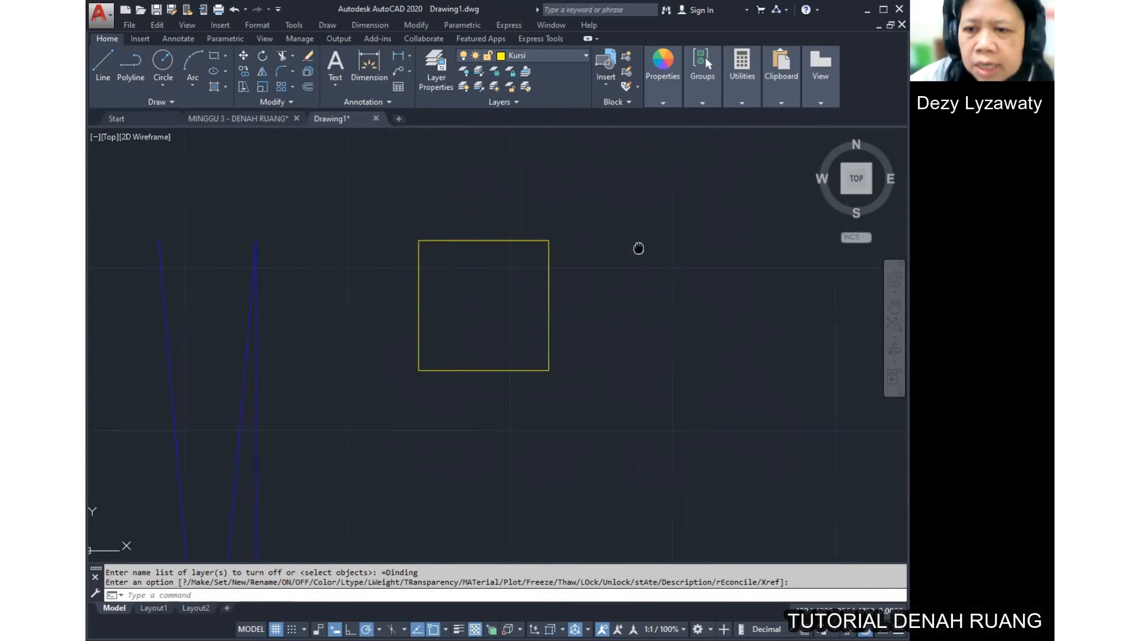
pyautogui.click(422, 26)
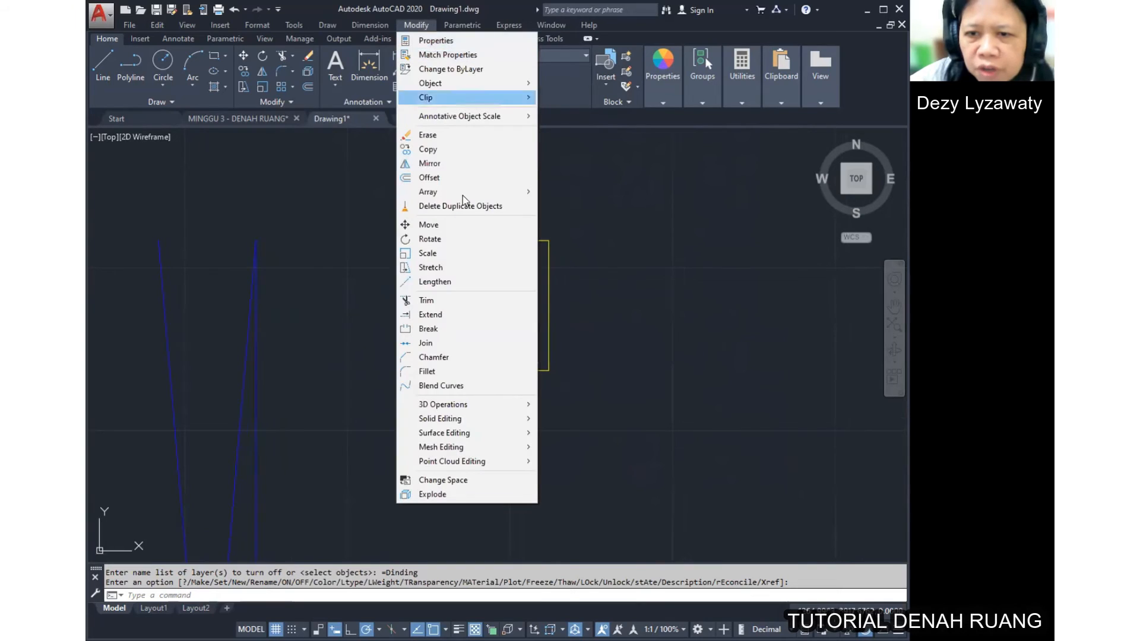
pyautogui.click(461, 372)
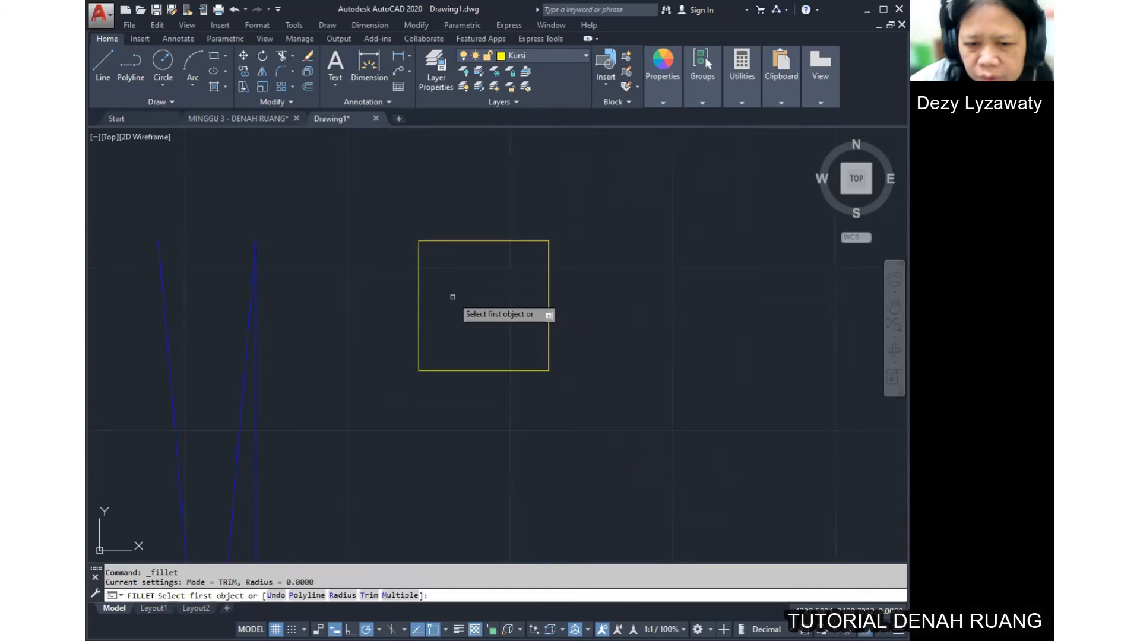
pyautogui.write('r')
pyautogui.press('Return')
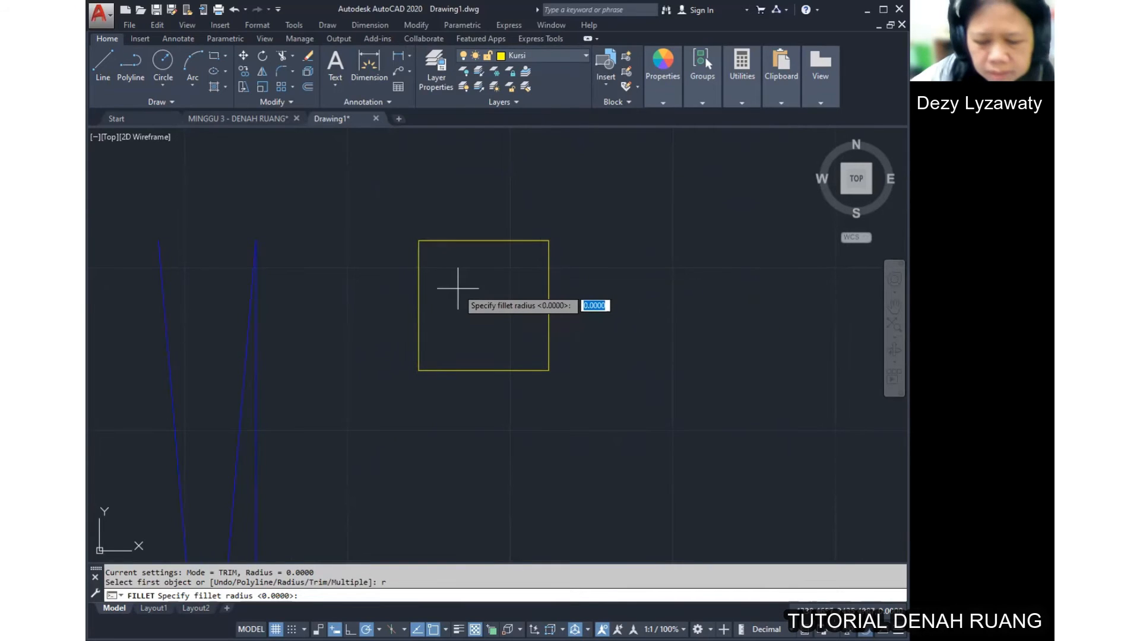
pyautogui.write('100')
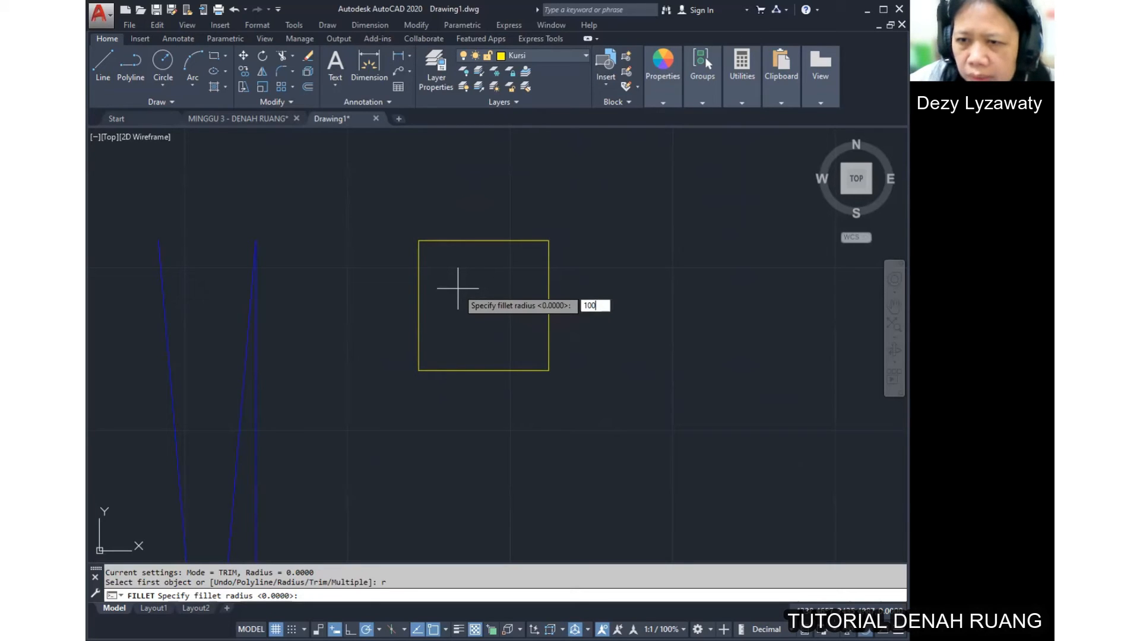
pyautogui.press('Return')
pyautogui.click(505, 241)
pyautogui.click(549, 276)
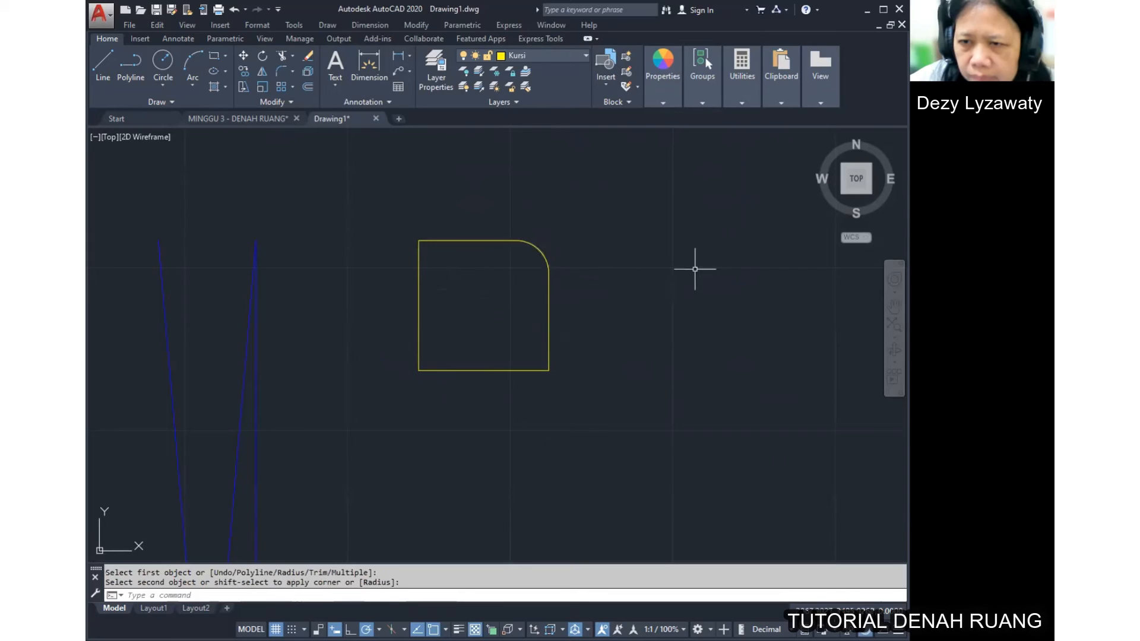
# Step: Fillet the lower-right corner of the stool square with a radius of 100 mm
pyautogui.click(422, 26)
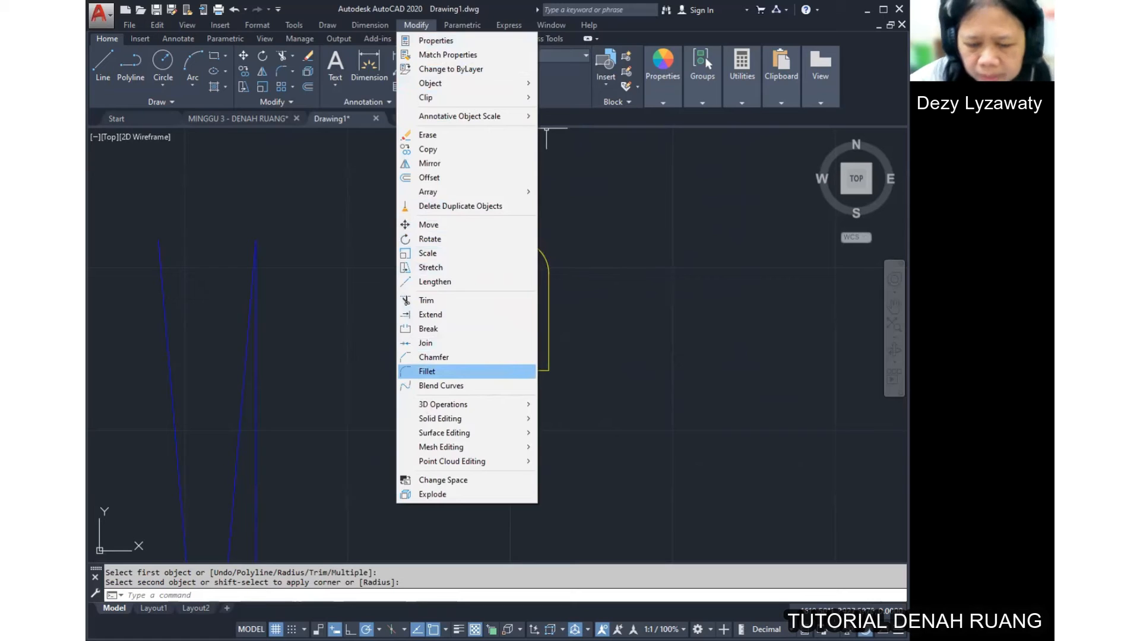
pyautogui.click(439, 371)
pyautogui.write('r')
pyautogui.press('Return')
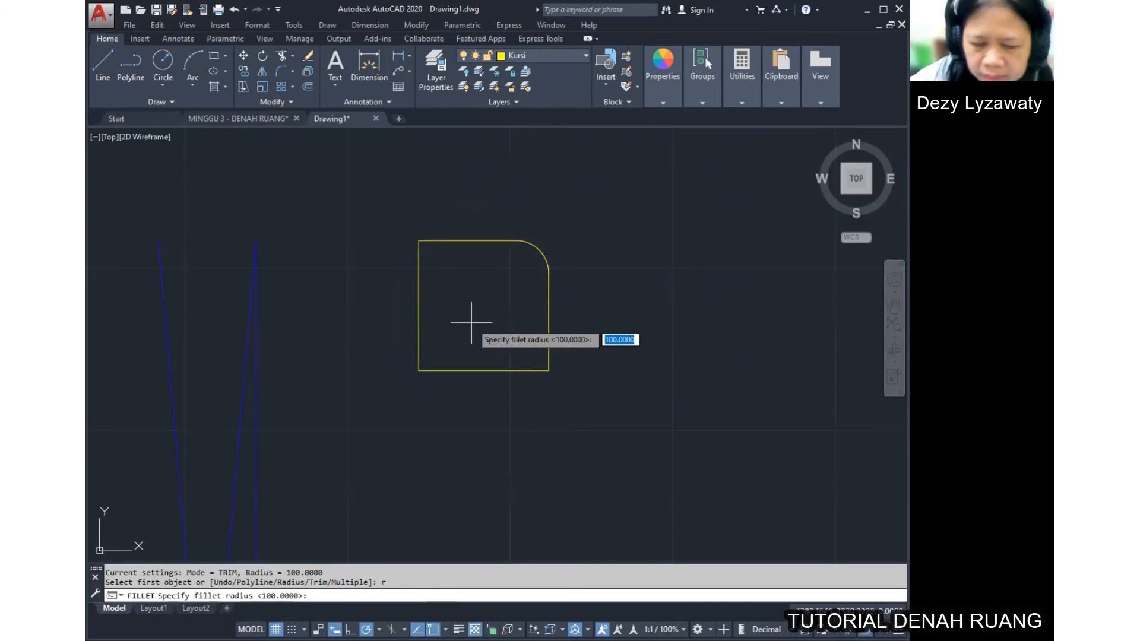
pyautogui.write('100')
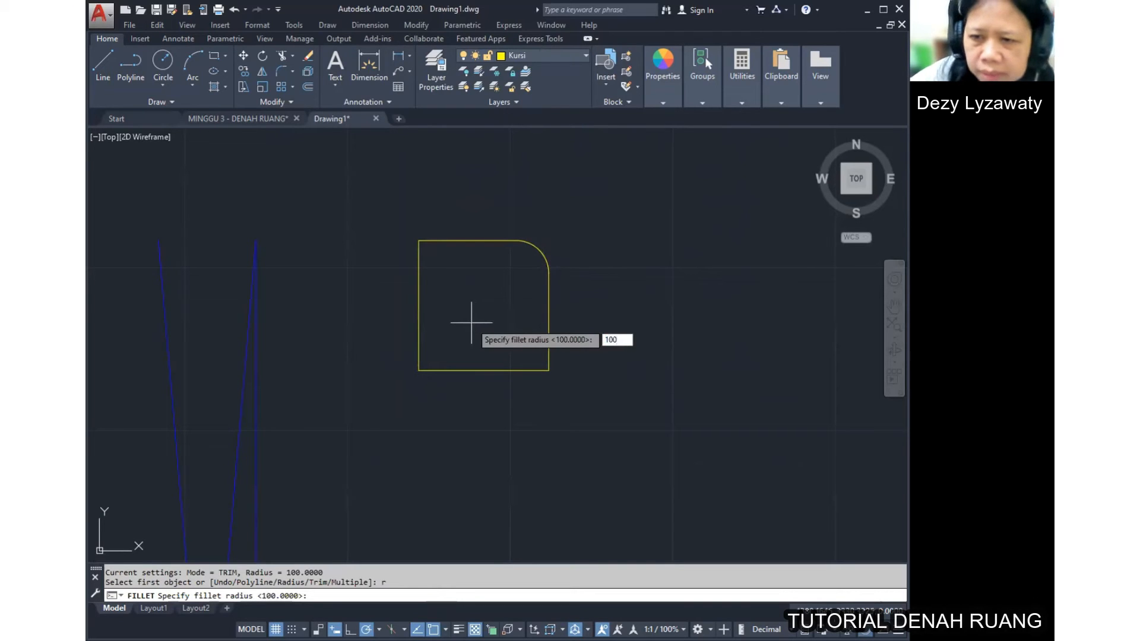
pyautogui.press('Return')
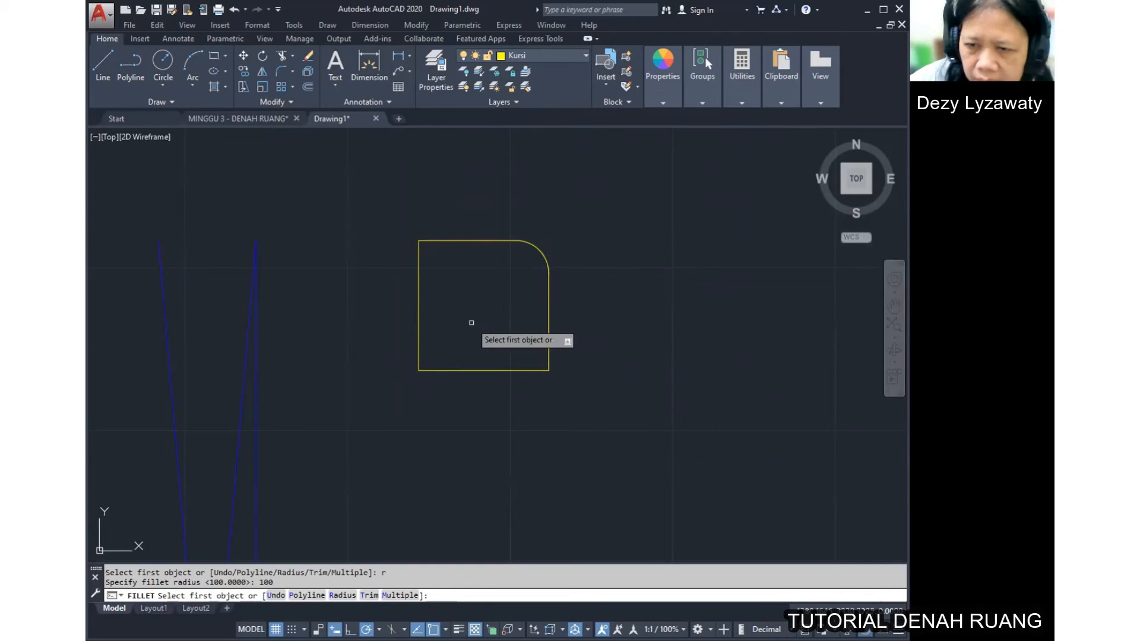
# Step: Repeat the 100 mm fillet on the upper-left and lower-left corners of the stool square
pyautogui.rightClick(493, 298)
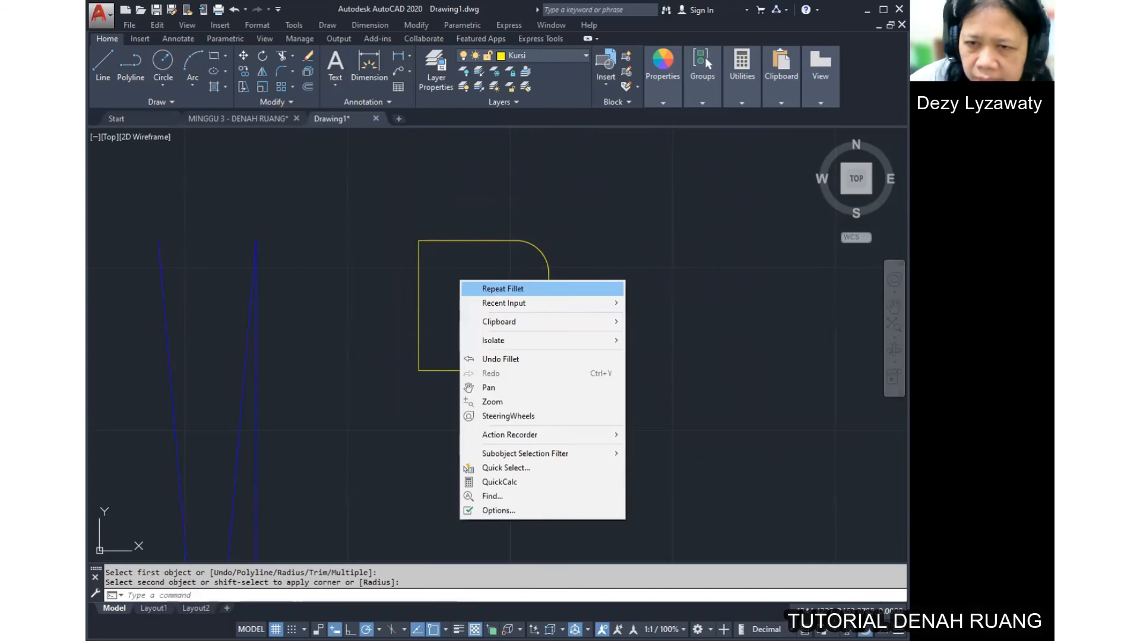
pyautogui.click(484, 290)
pyautogui.click(419, 278)
pyautogui.click(454, 240)
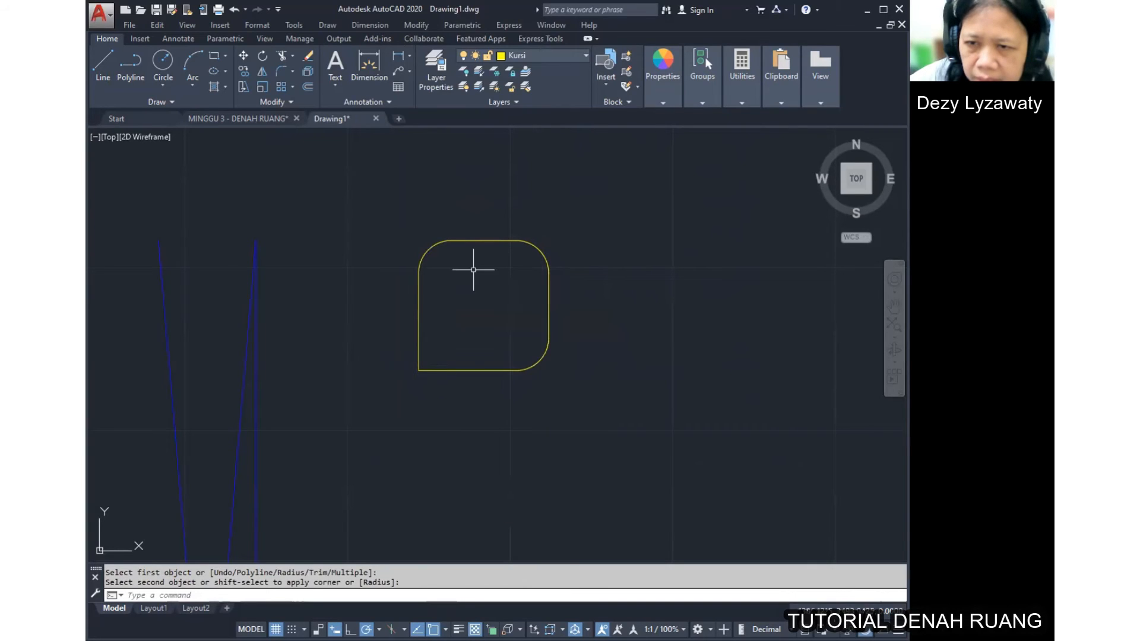
pyautogui.rightClick(474, 269)
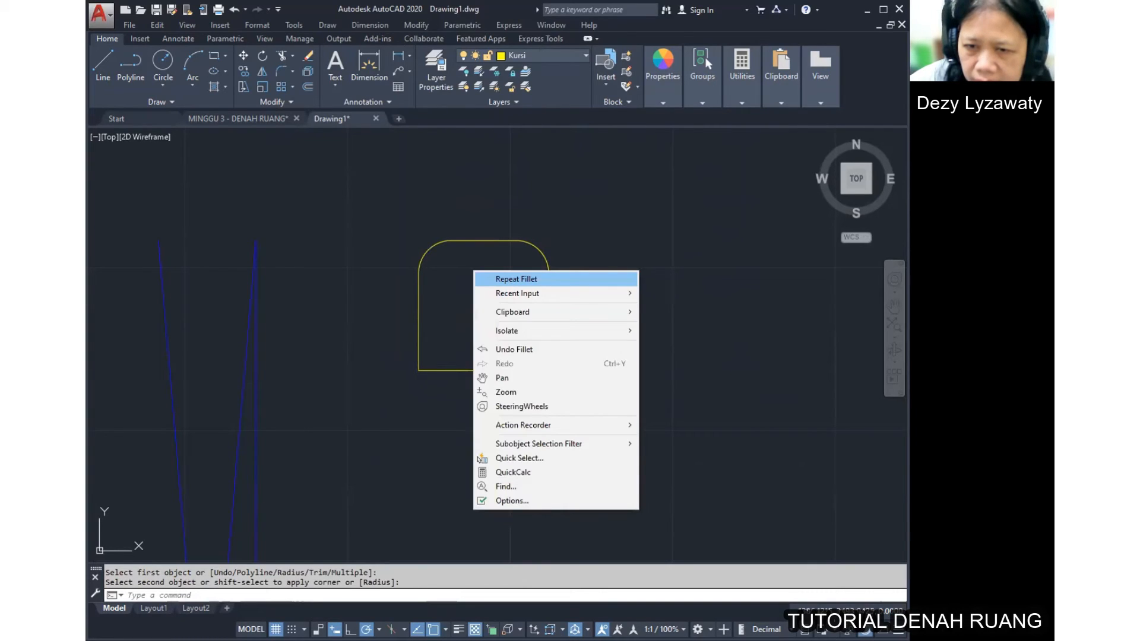
pyautogui.click(482, 279)
pyautogui.click(418, 336)
pyautogui.click(451, 370)
pyautogui.scroll(-6, 454, 326)
pyautogui.scroll(4, 463, 298)
pyautogui.moveTo(487, 326)
pyautogui.mouseDown(button='middle')
pyautogui.moveTo(495, 304)
pyautogui.moveTo(463, 301)
pyautogui.moveTo(494, 303)
pyautogui.moveTo(469, 289)
pyautogui.mouseUp(button='middle')
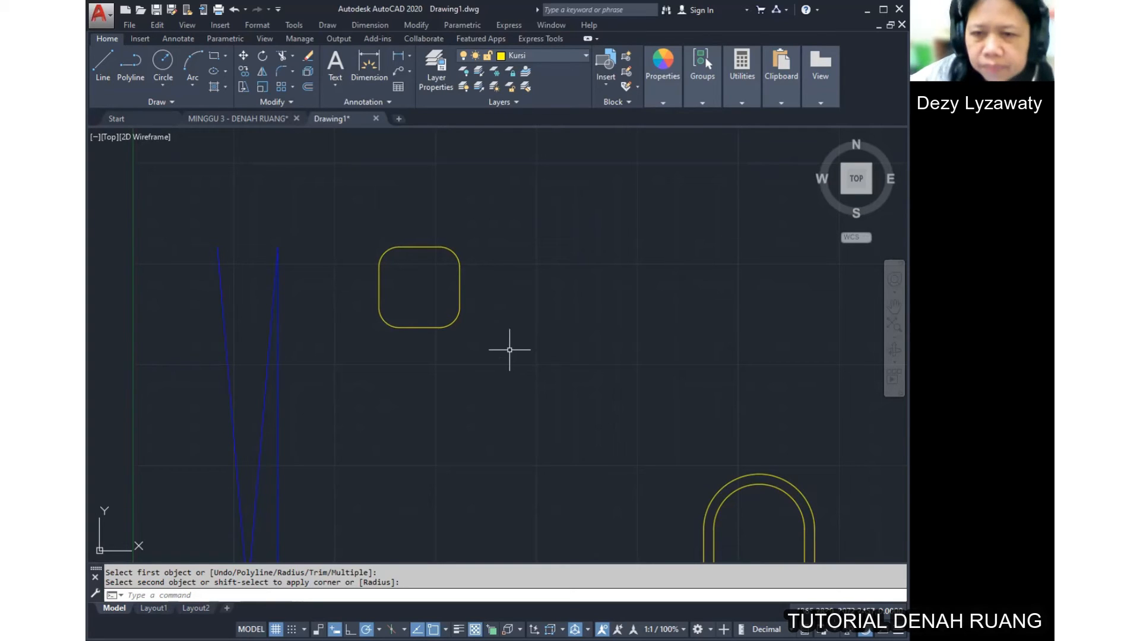
# Step: Copy the rounded stool four times to the right, edge to edge from its left midpoint, making a row of five
pyautogui.click(416, 24)
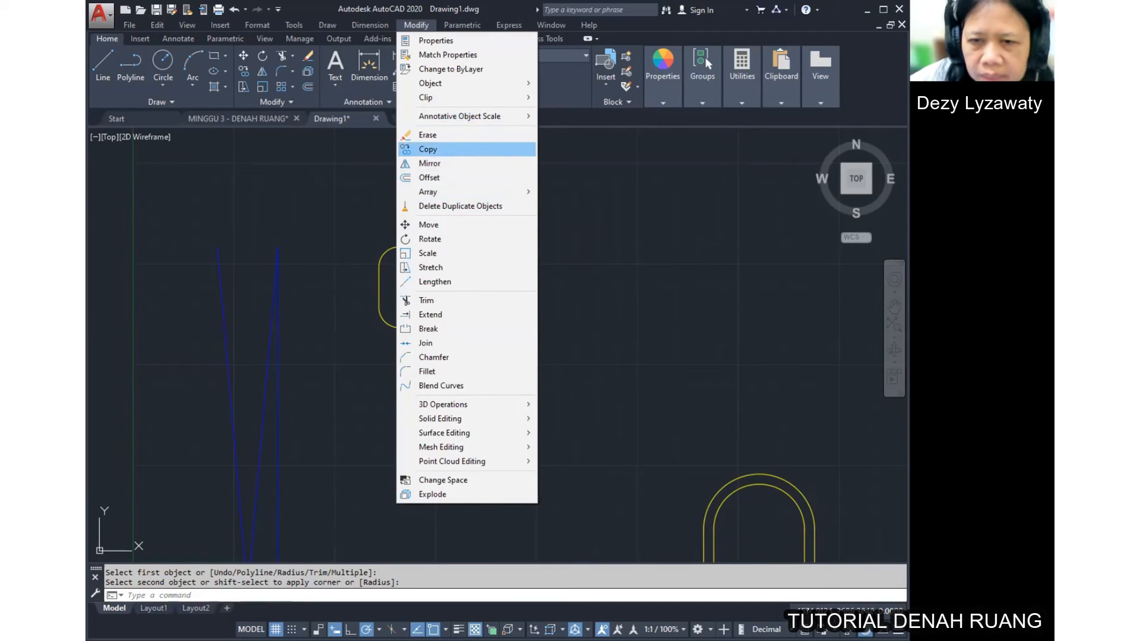
pyautogui.click(427, 149)
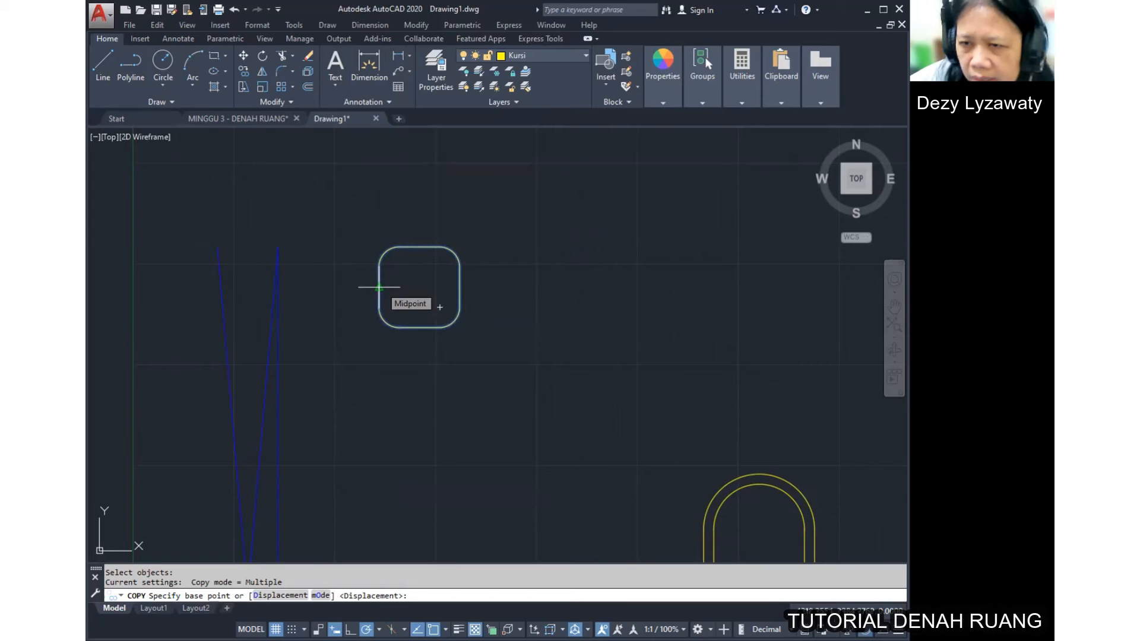
pyautogui.click(379, 288)
pyautogui.click(460, 287)
pyautogui.click(541, 287)
pyautogui.click(621, 287)
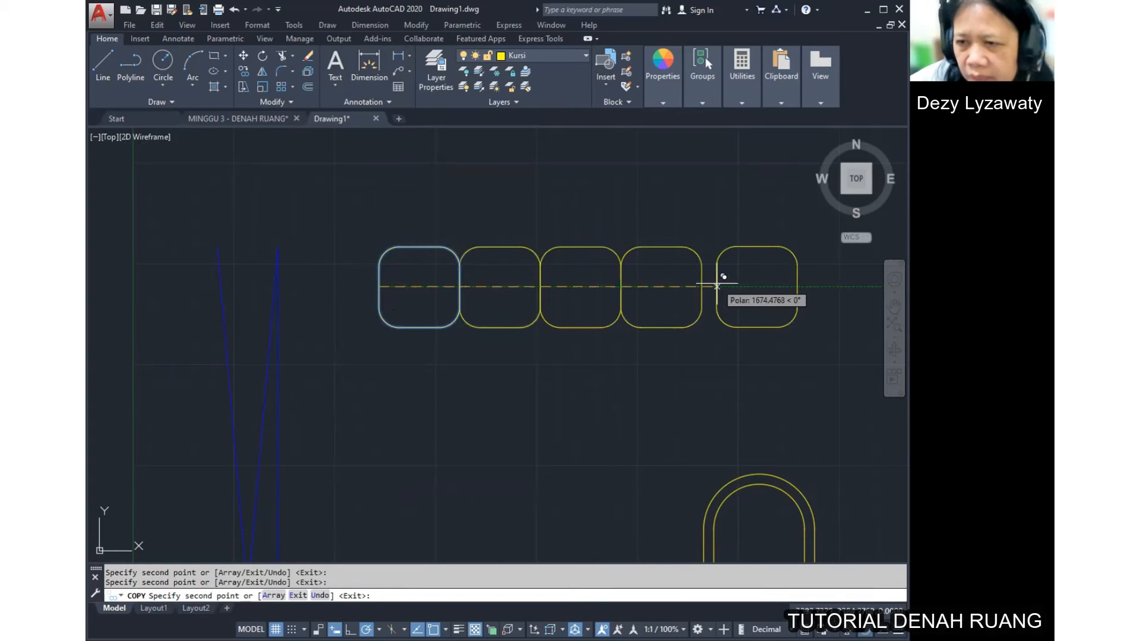
pyautogui.click(702, 286)
pyautogui.press('Return')
pyautogui.scroll(-3, 461, 300)
pyautogui.scroll(1, 489, 280)
pyautogui.moveTo(483, 315); pyautogui.dragTo(497, 283, button='middle')
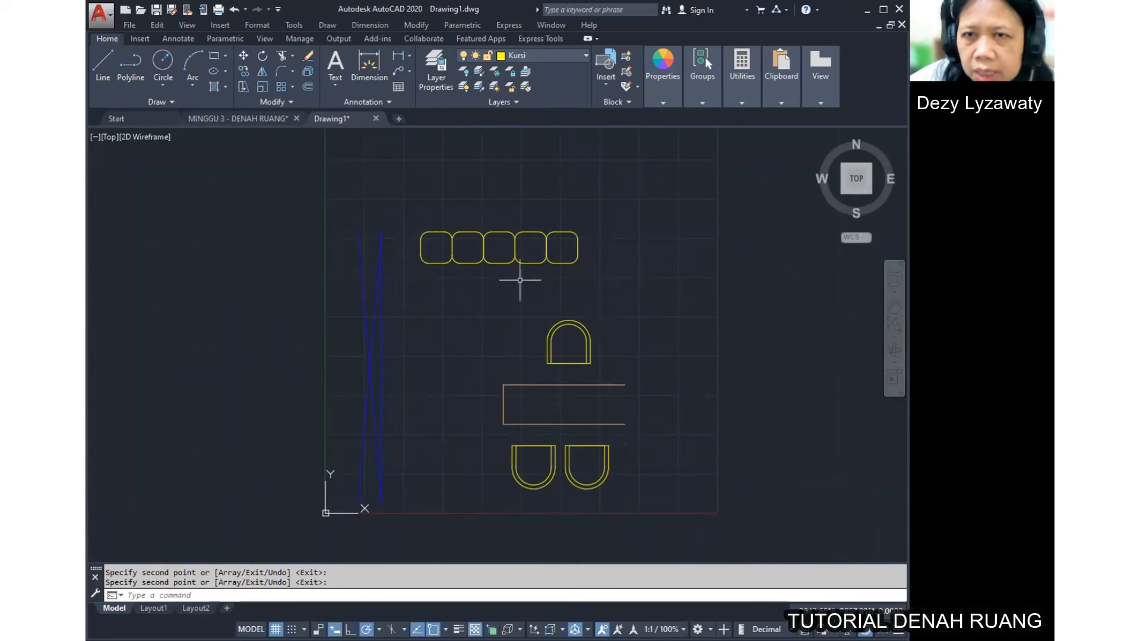
# Step: Draw lines closing the table's open right end and the cabinet's upper, left and lower sides
pyautogui.click(330, 24)
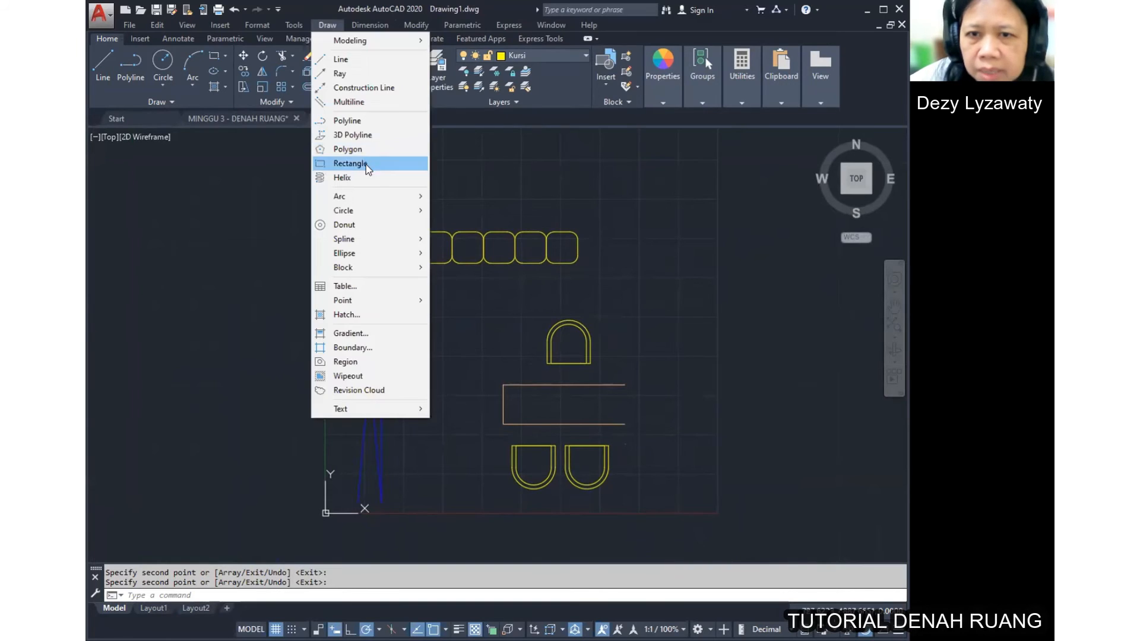
pyautogui.click(342, 59)
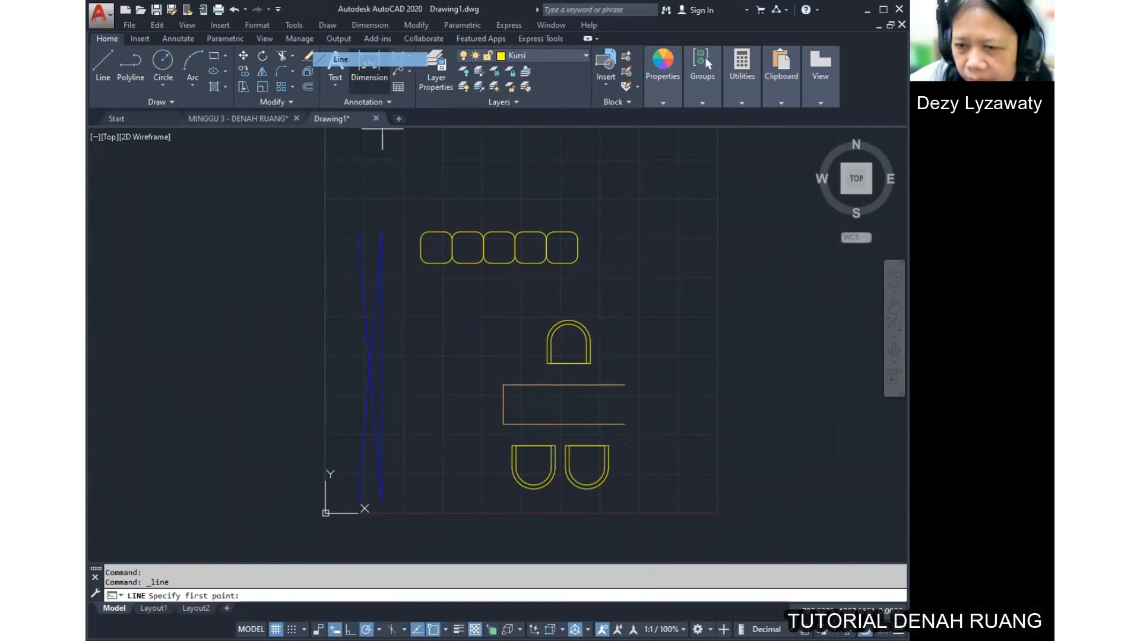
pyautogui.click(625, 424)
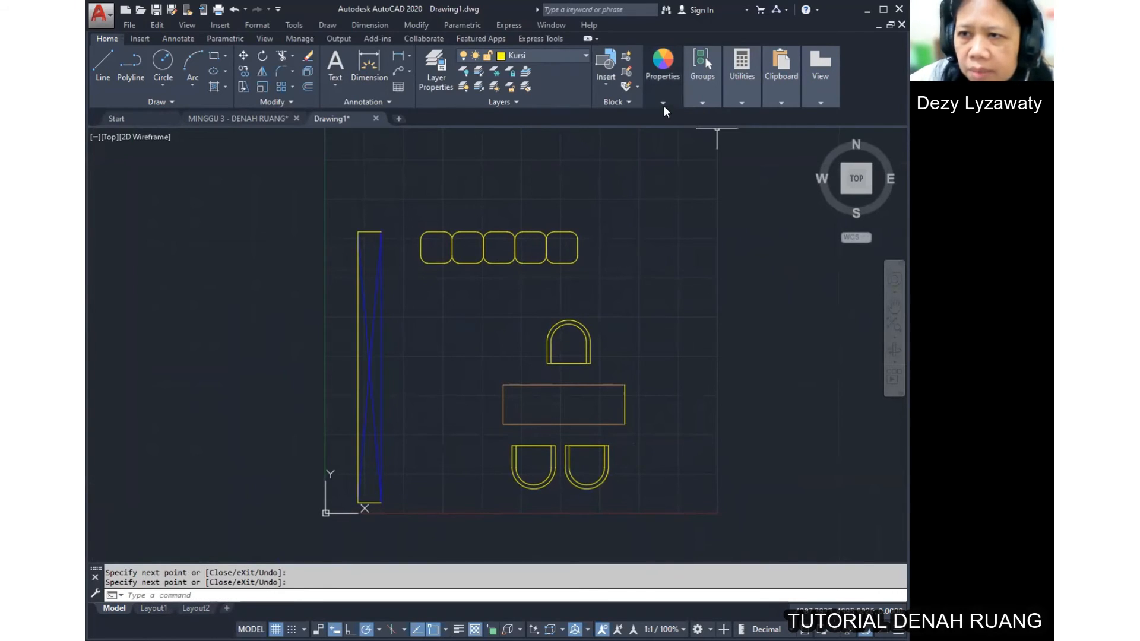
# Step: Match the properties of the table's upper line onto its new right end line
pyautogui.click(663, 105)
pyautogui.click(665, 134)
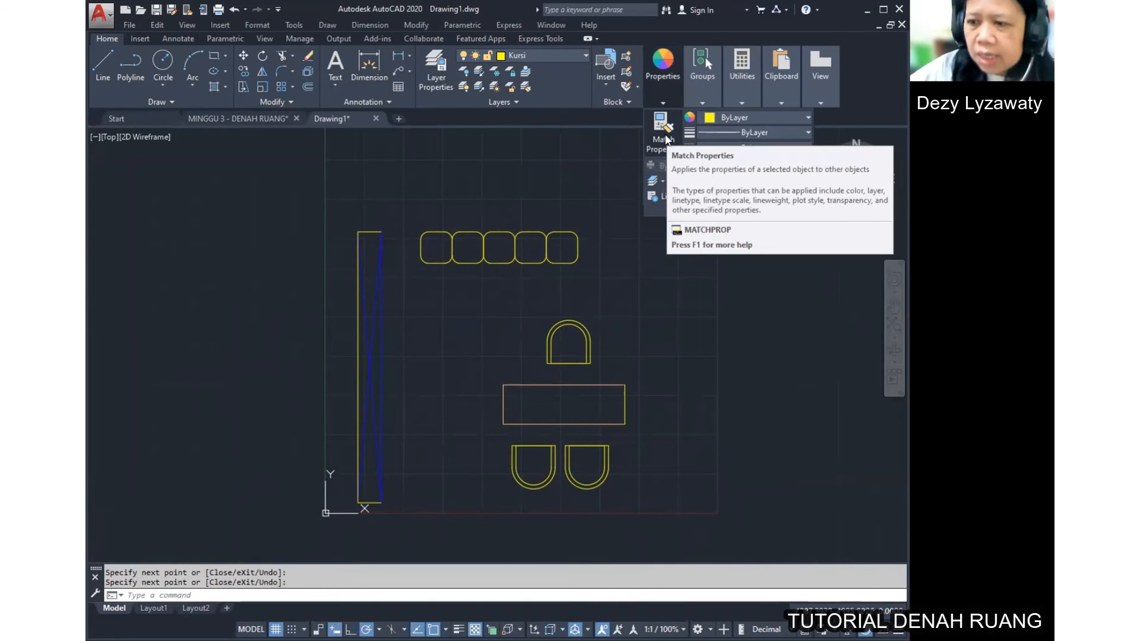
pyautogui.click(663, 127)
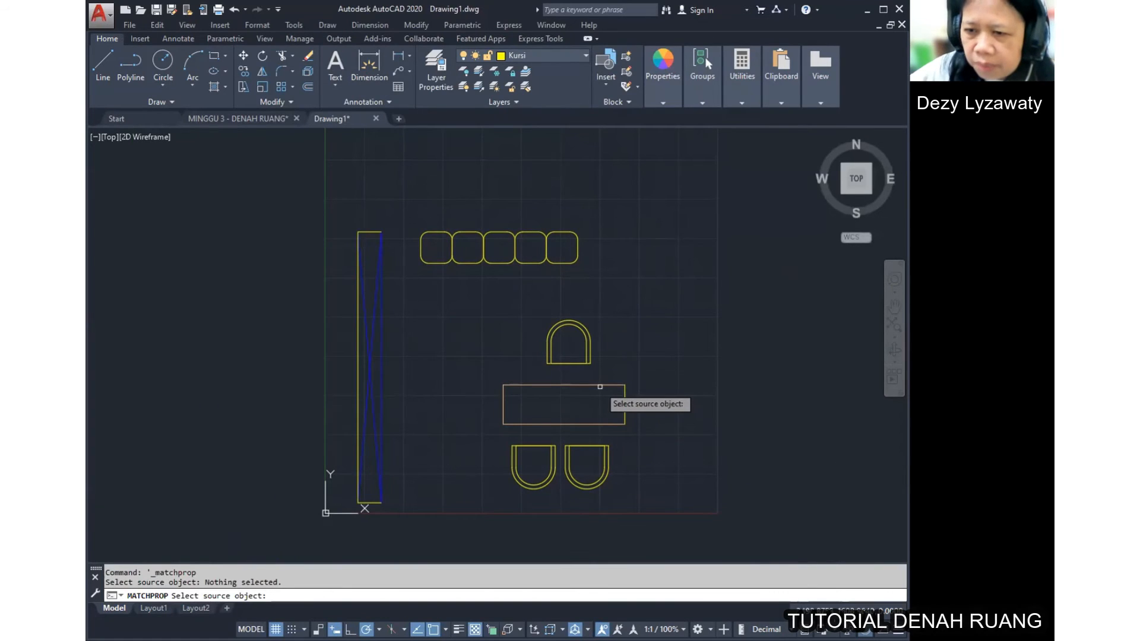
pyautogui.click(599, 386)
pyautogui.press('Return')
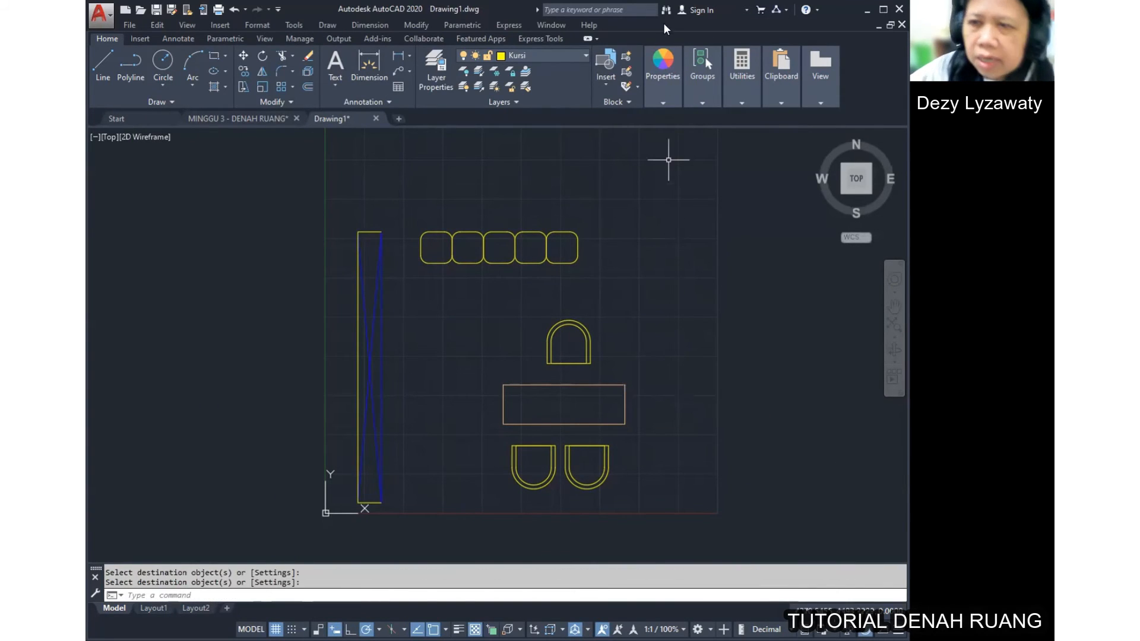
# Step: Match the properties of the cabinet's blue right line onto its new left, upper and lower lines
pyautogui.click(658, 102)
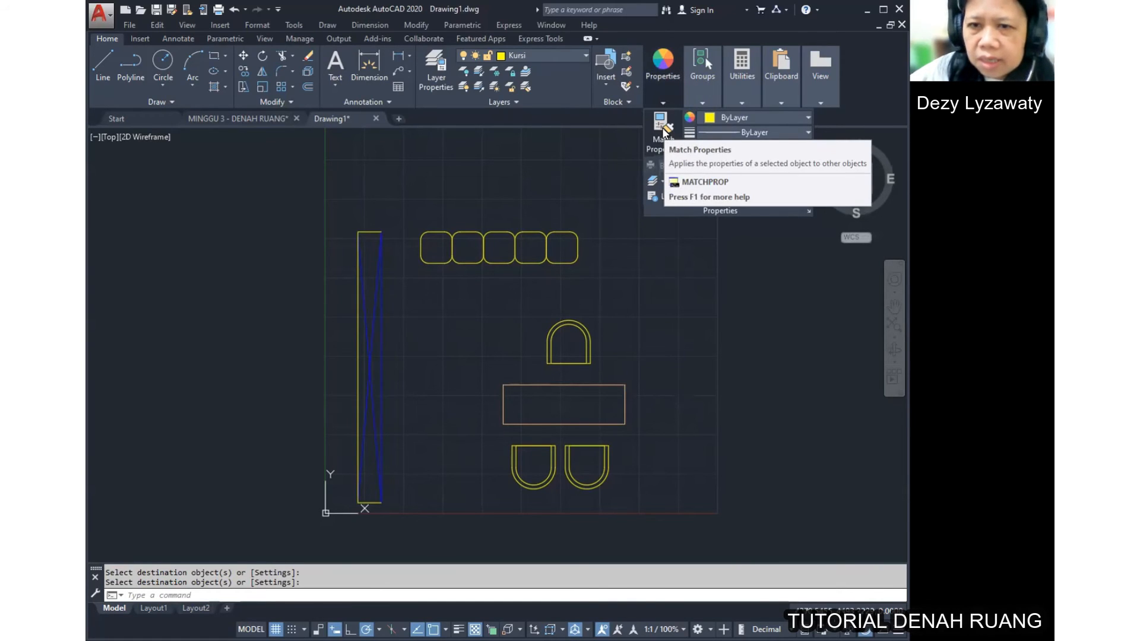
pyautogui.click(660, 124)
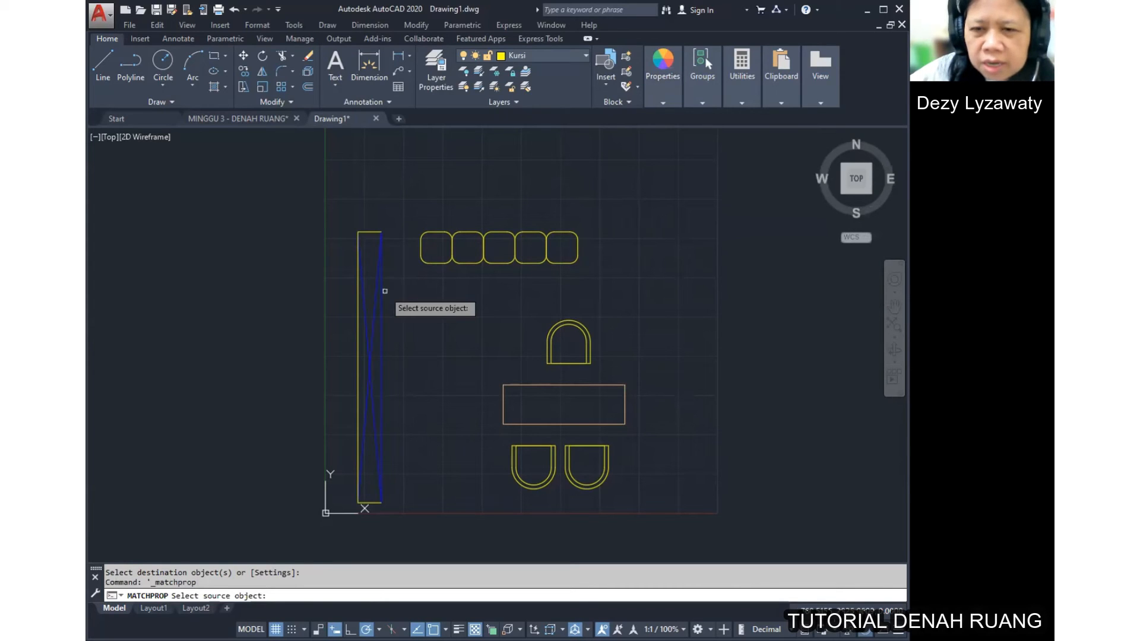
pyautogui.click(382, 291)
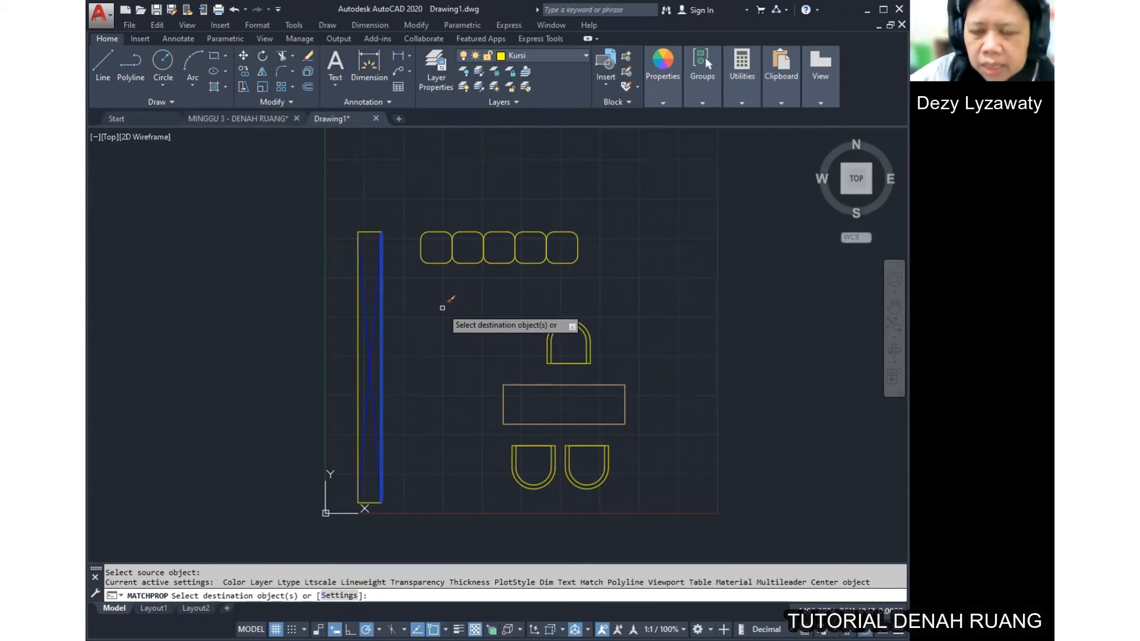
pyautogui.click(358, 344)
pyautogui.press('Return')
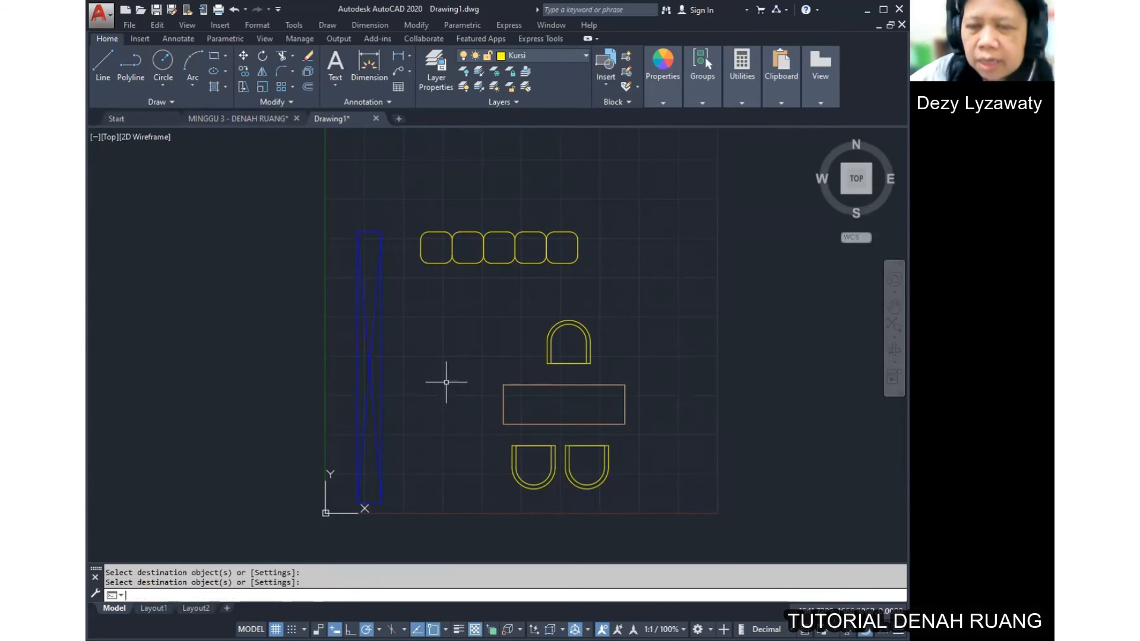
# Step: Turn the Dinding layer back on
pyautogui.click(562, 55)
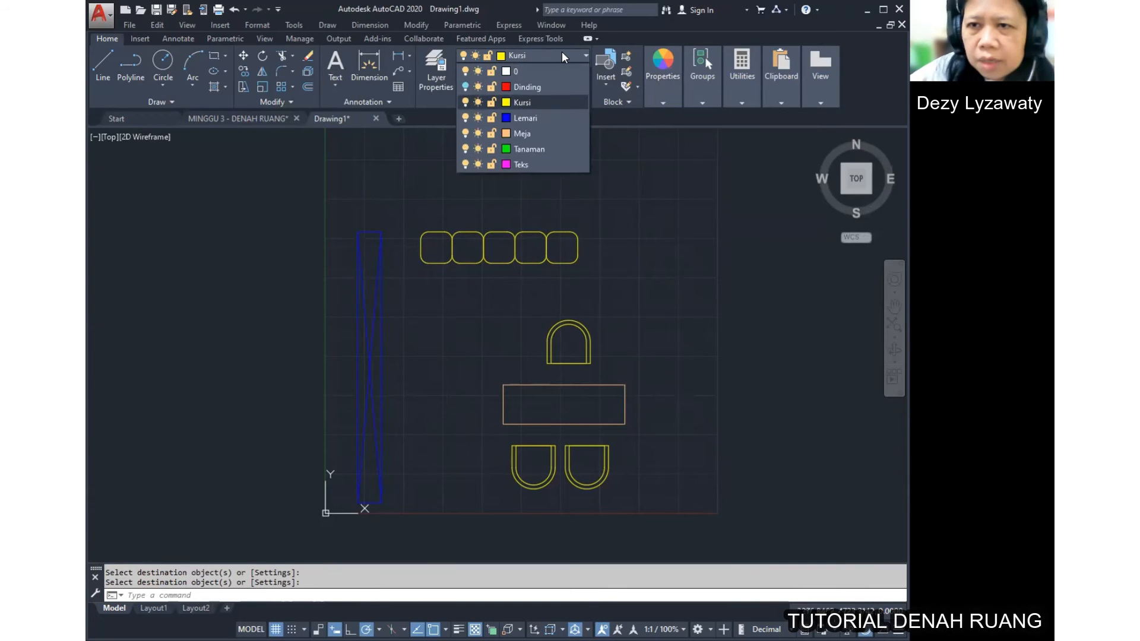
pyautogui.press('ctrl')
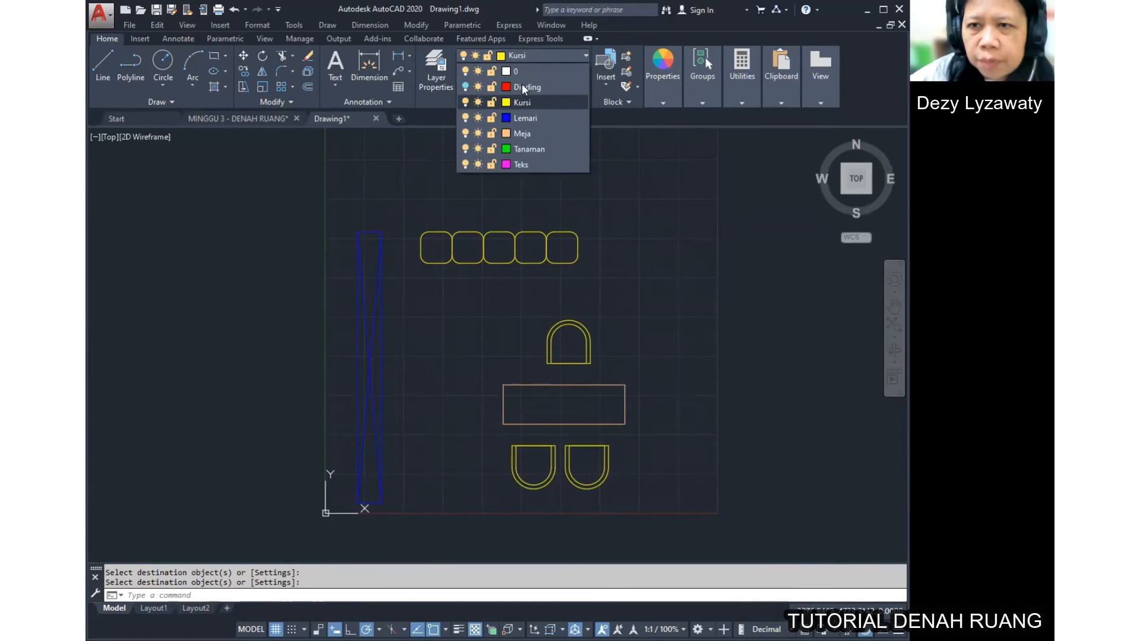
pyautogui.click(465, 87)
pyautogui.moveTo(674, 326)
pyautogui.mouseDown(button='middle')
pyautogui.moveTo(657, 308)
pyautogui.moveTo(664, 301)
pyautogui.mouseUp(button='middle')
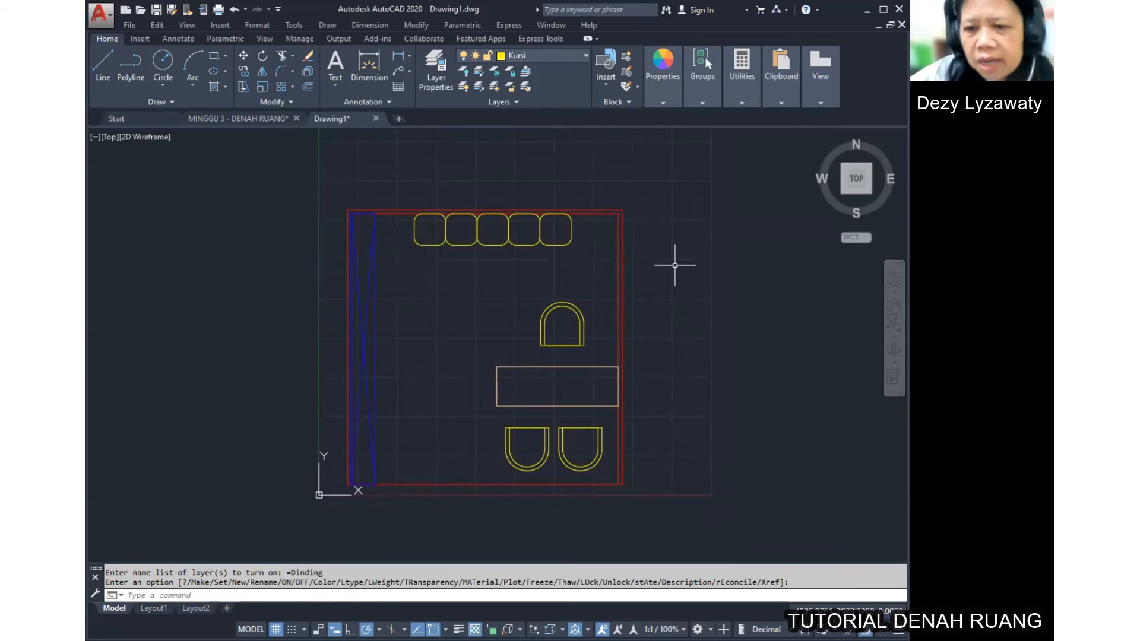
# Step: Make Tanaman the current layer and draw a circle by center and radius just below the floor plan
pyautogui.click(553, 55)
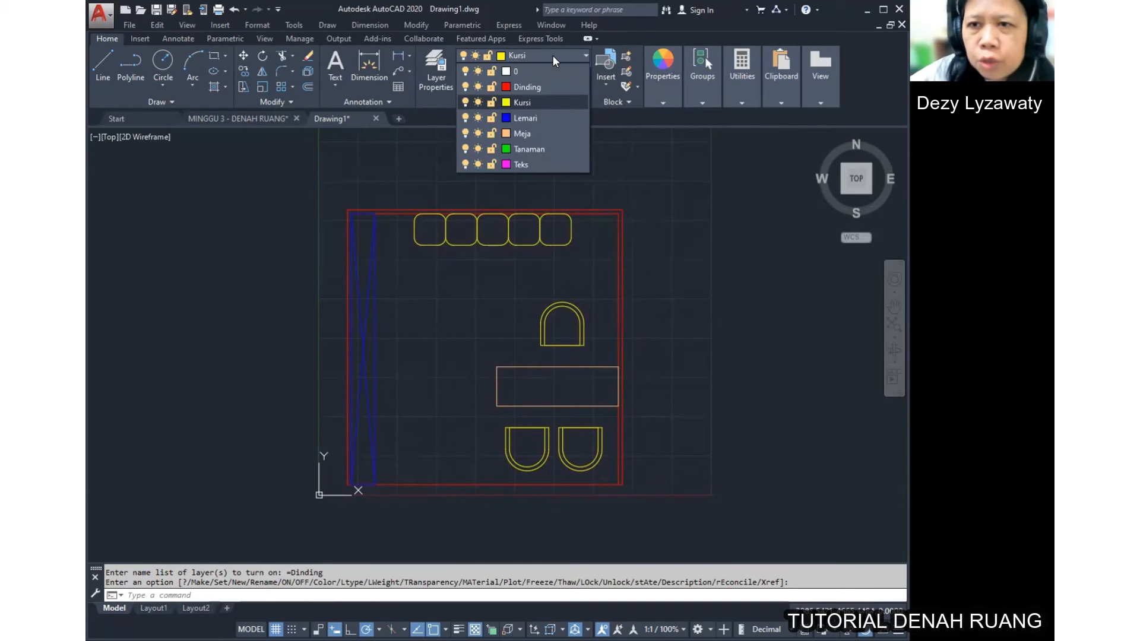
pyautogui.click(534, 149)
pyautogui.moveTo(610, 399)
pyautogui.mouseDown(button='middle')
pyautogui.moveTo(624, 313)
pyautogui.moveTo(615, 339)
pyautogui.mouseUp(button='middle')
pyautogui.click(460, 639)
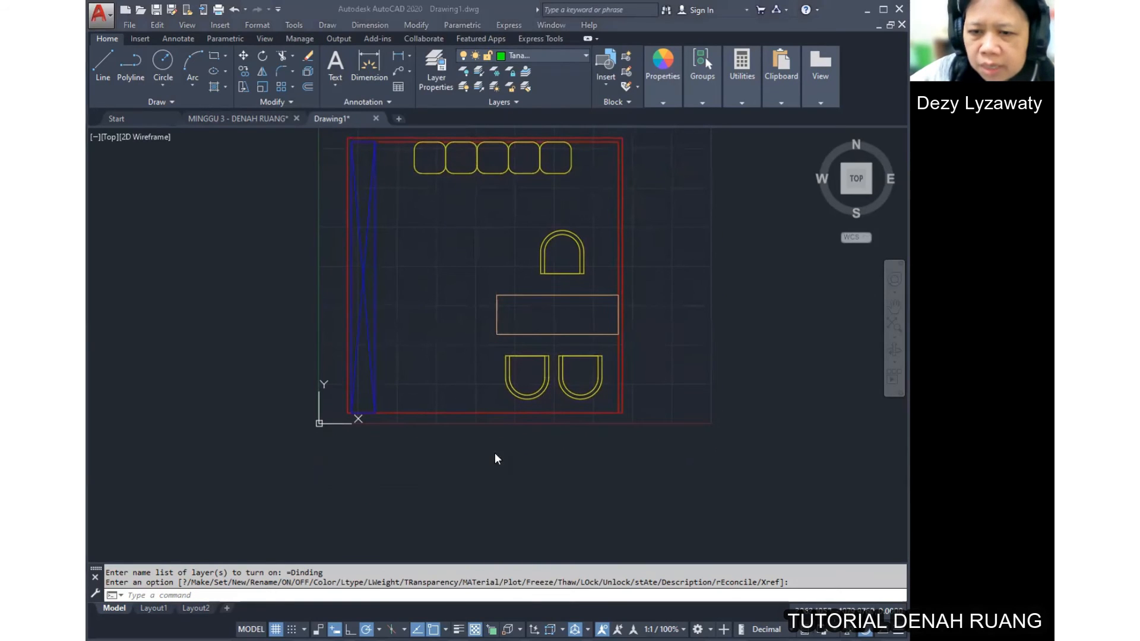
pyautogui.click(537, 457)
pyautogui.scroll(-2, 536, 454)
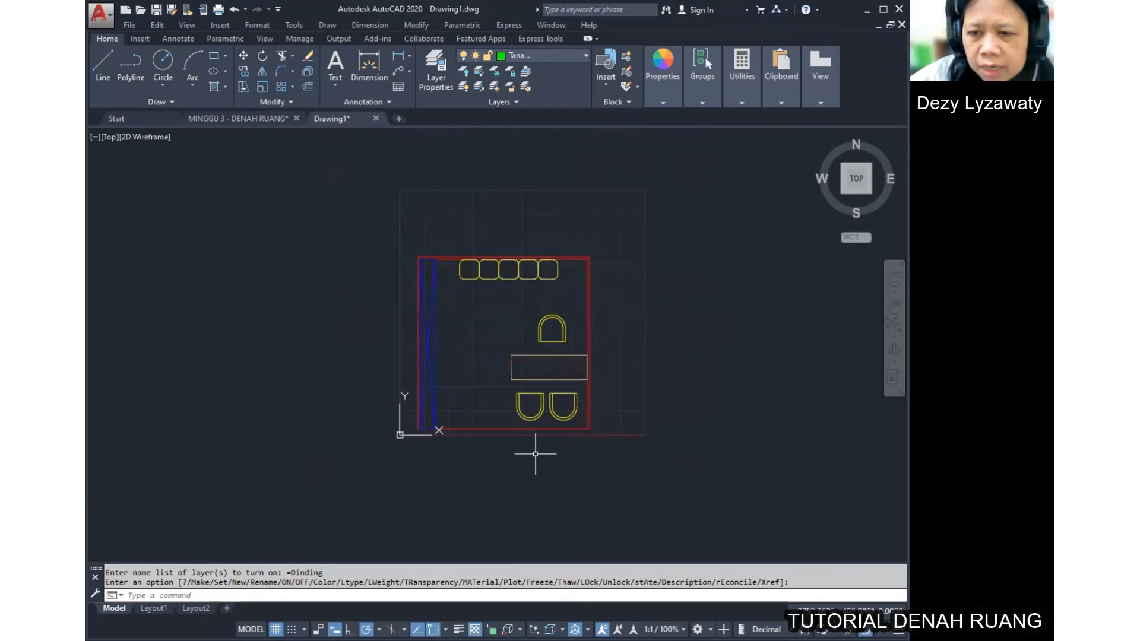
pyautogui.scroll(4, 536, 454)
pyautogui.moveTo(535, 454)
pyautogui.mouseDown(button='middle')
pyautogui.moveTo(535, 501)
pyautogui.moveTo(542, 461)
pyautogui.mouseUp(button='middle')
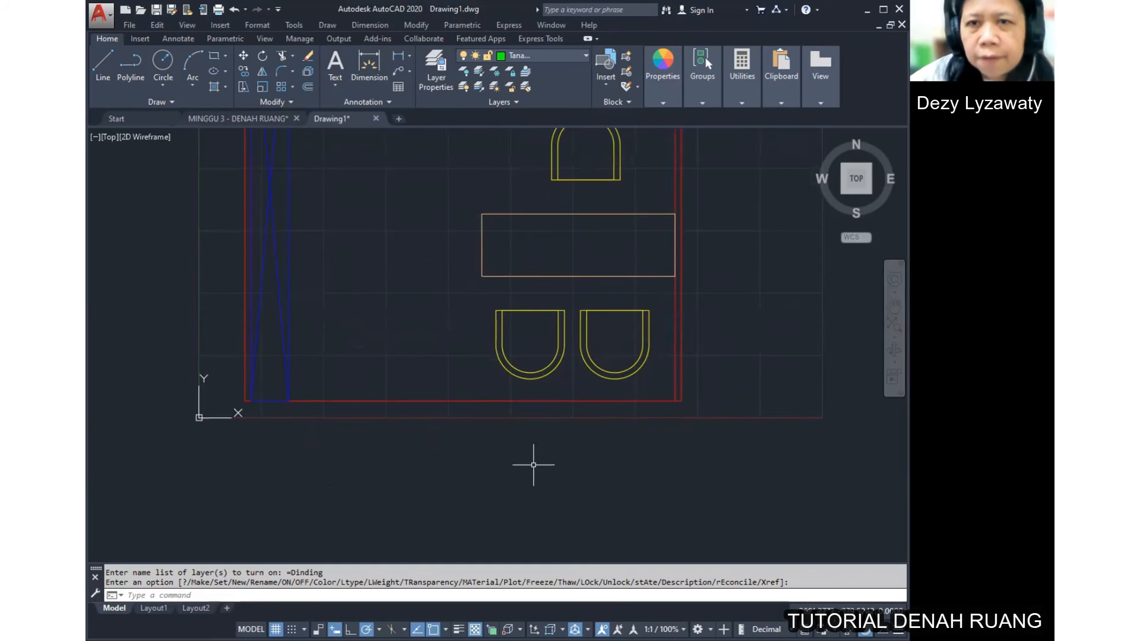
pyautogui.click(327, 26)
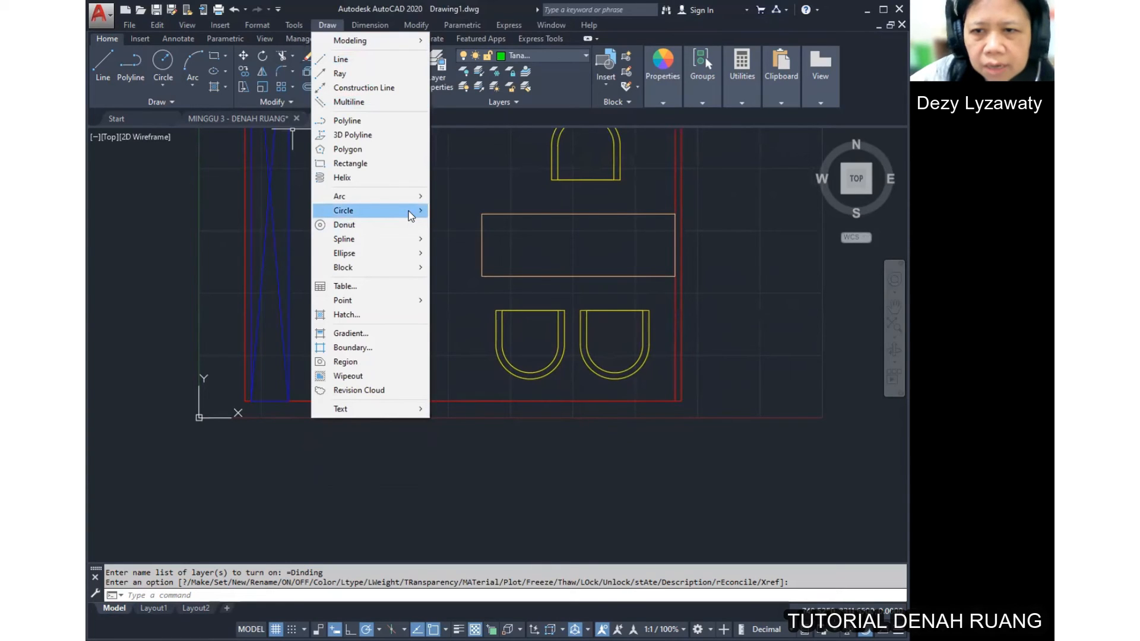
pyautogui.moveTo(410, 215)
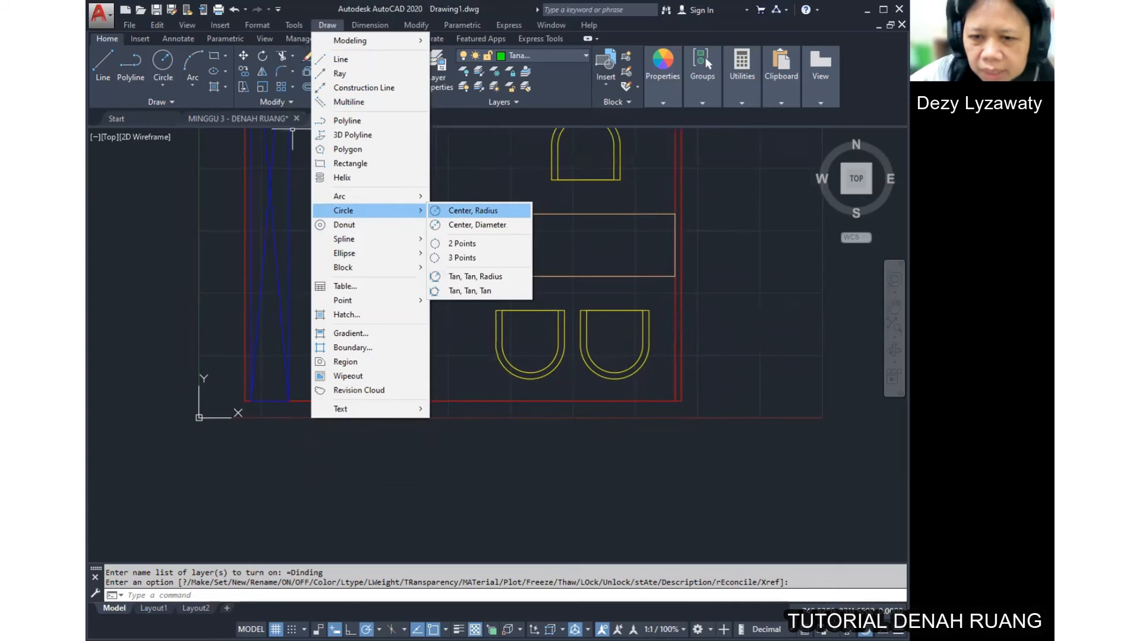
pyautogui.click(473, 211)
pyautogui.click(410, 462)
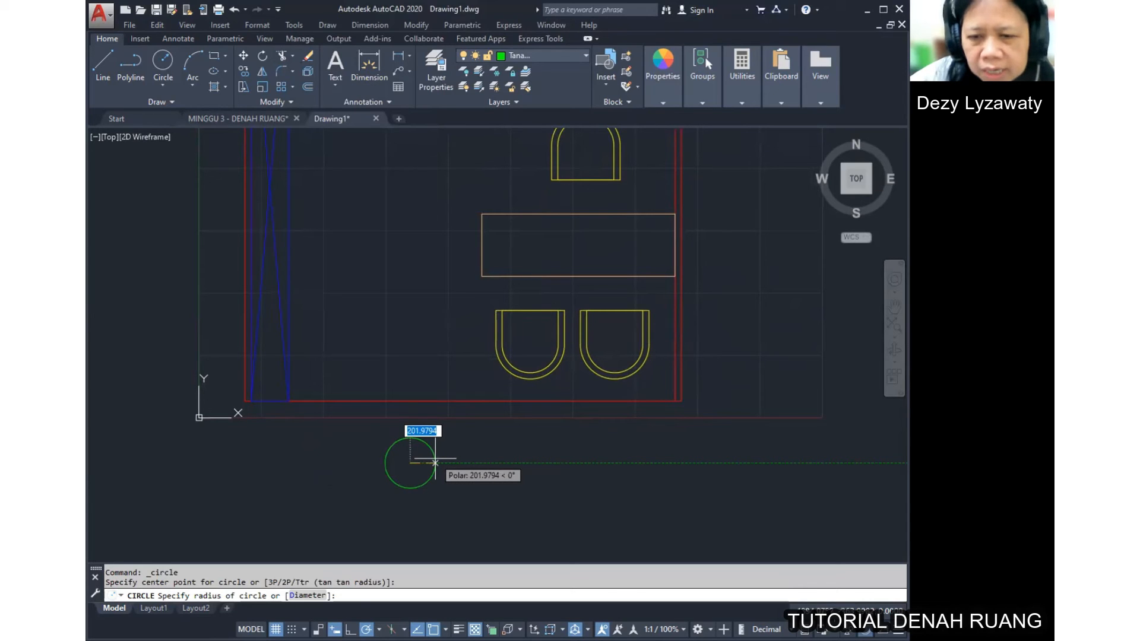
pyautogui.click(435, 462)
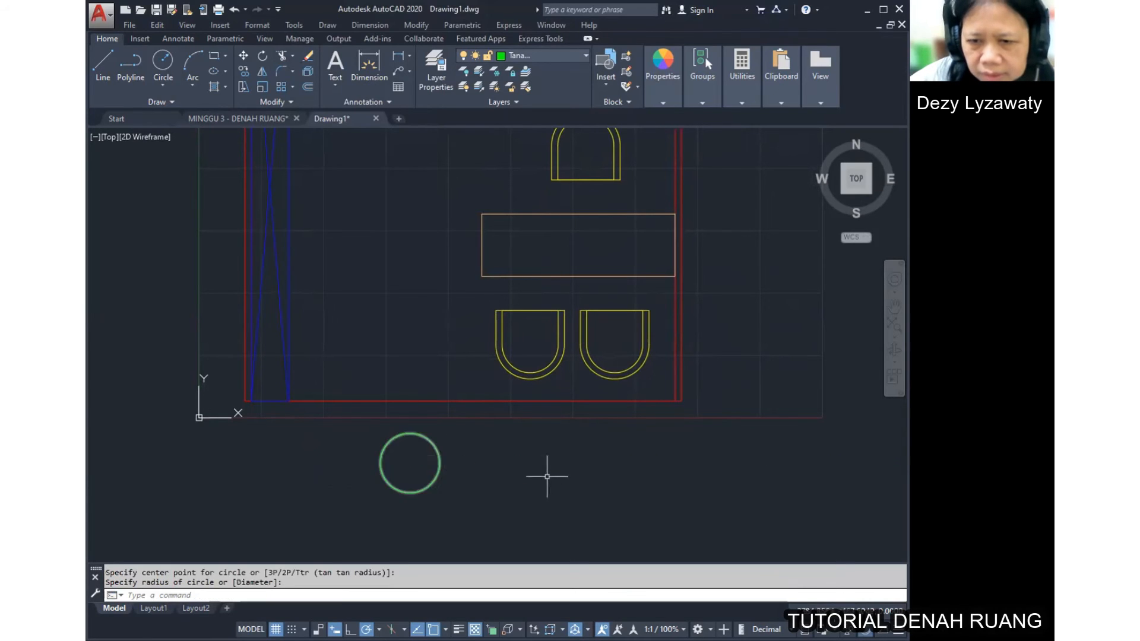
# Step: Copy the green circle about 294 mm horizontally to the right so that the two circles overlap
pyautogui.scroll(-2, 527, 476)
pyautogui.scroll(2, 511, 473)
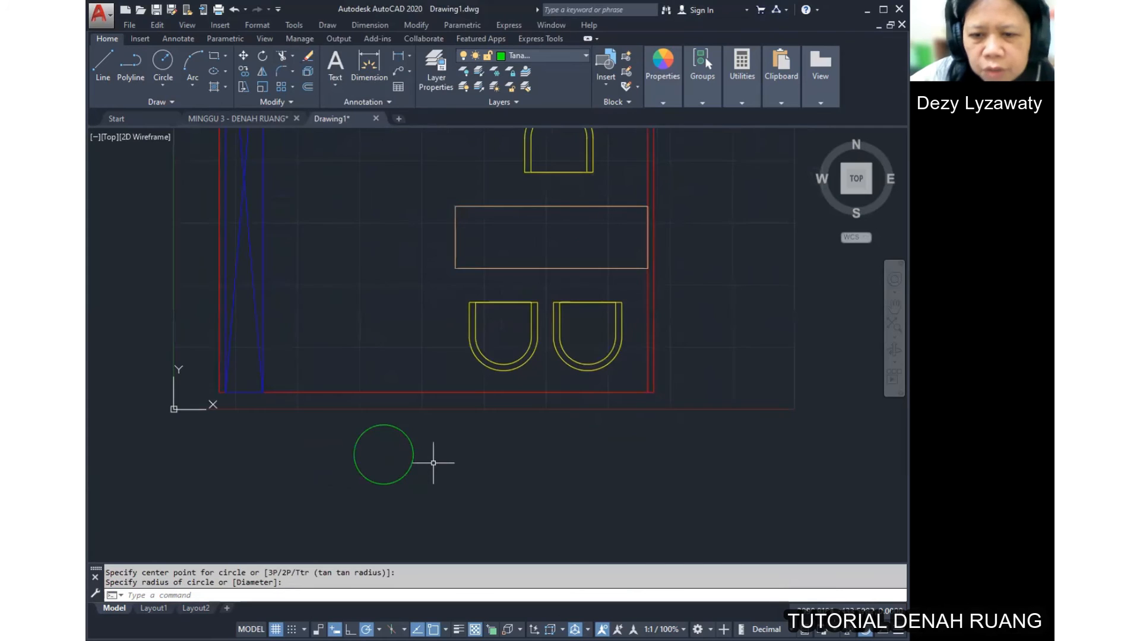
pyautogui.scroll(2, 439, 458)
pyautogui.moveTo(449, 456)
pyautogui.mouseDown(button='middle')
pyautogui.moveTo(483, 389)
pyautogui.moveTo(475, 353)
pyautogui.moveTo(453, 333)
pyautogui.moveTo(458, 351)
pyautogui.mouseUp(button='middle')
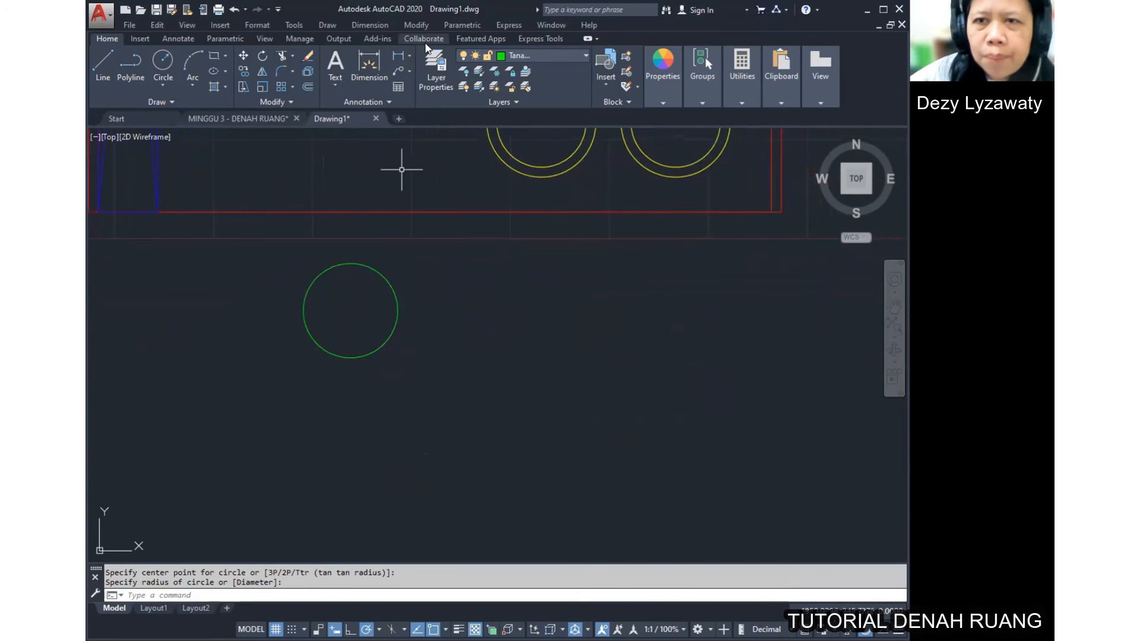
pyautogui.click(416, 26)
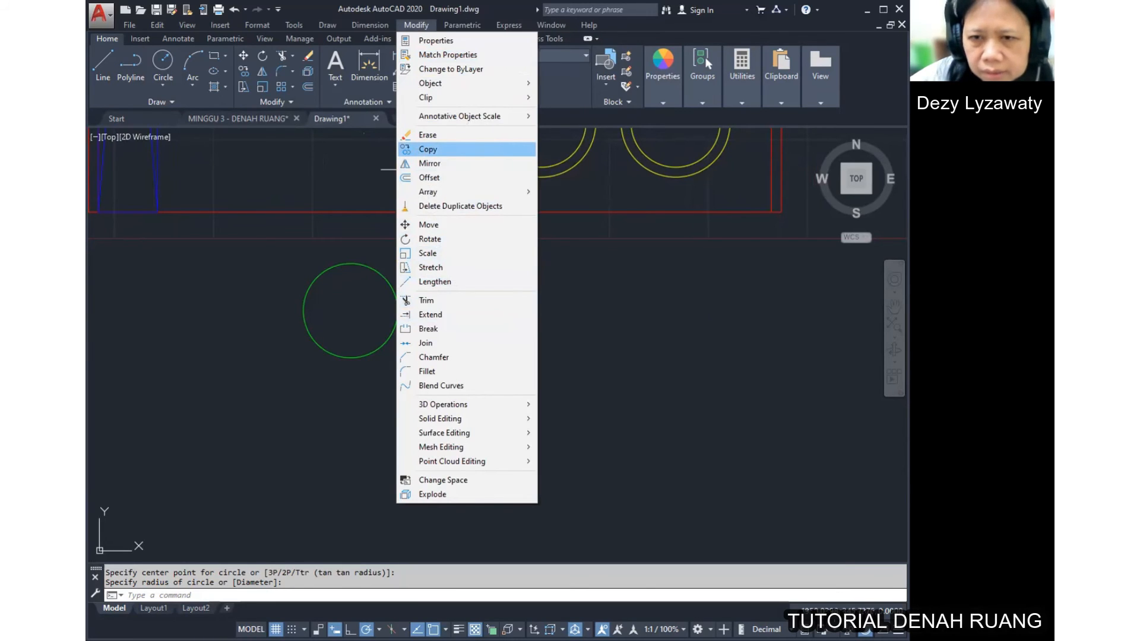
pyautogui.click(428, 149)
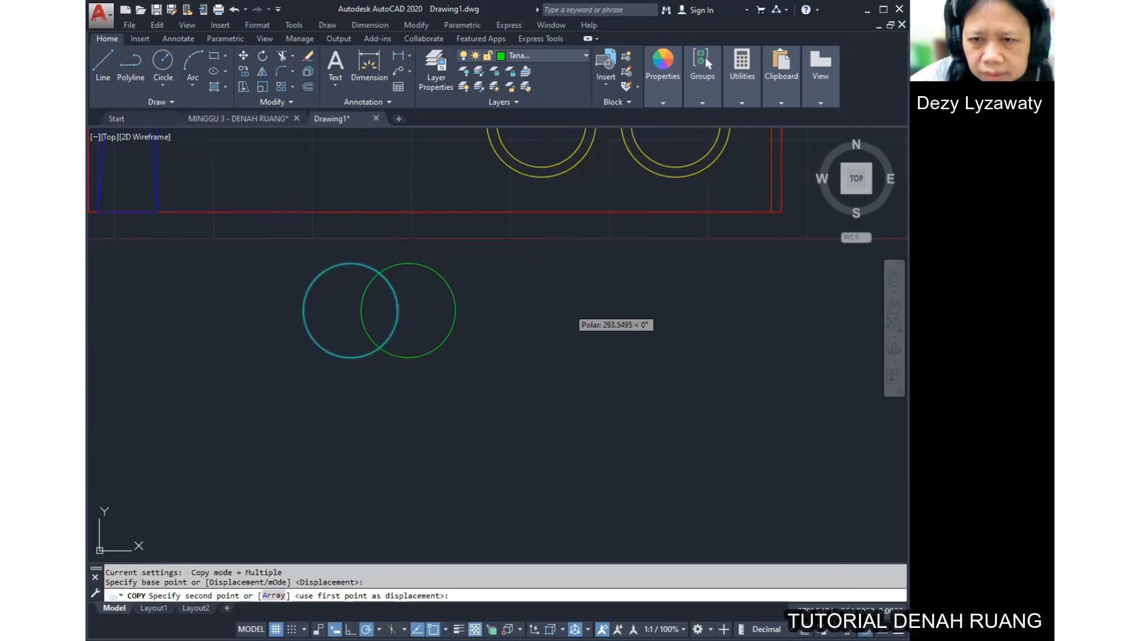
pyautogui.click(568, 308)
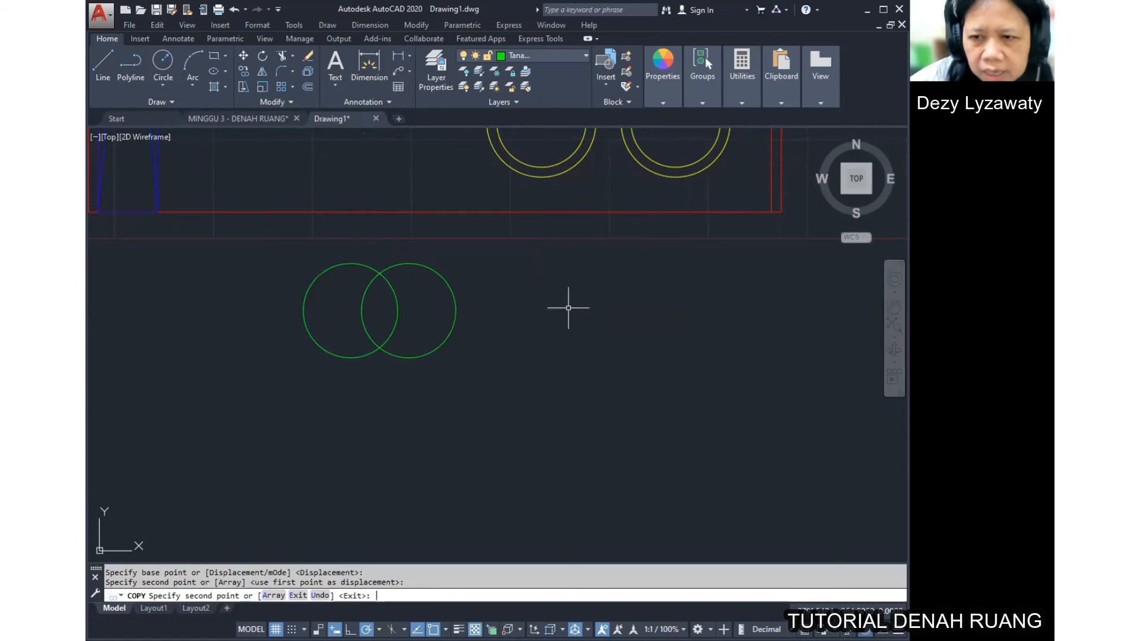
pyautogui.press('Return')
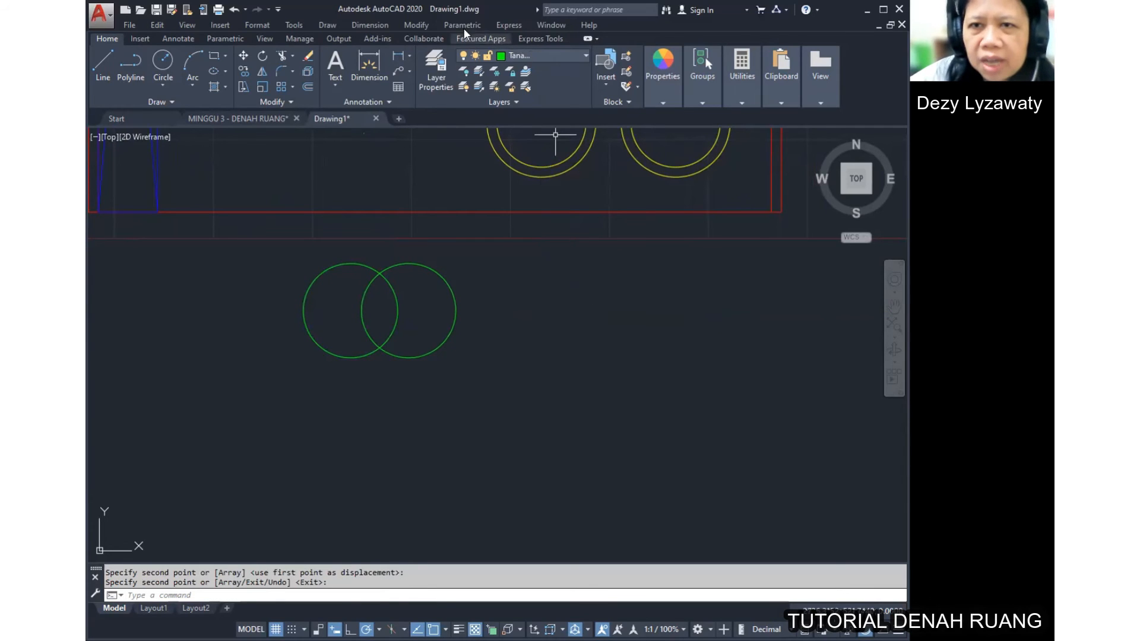
# Step: Trim away the outer arcs of both green circles, leaving only the pointed petal where they overlap
pyautogui.click(410, 26)
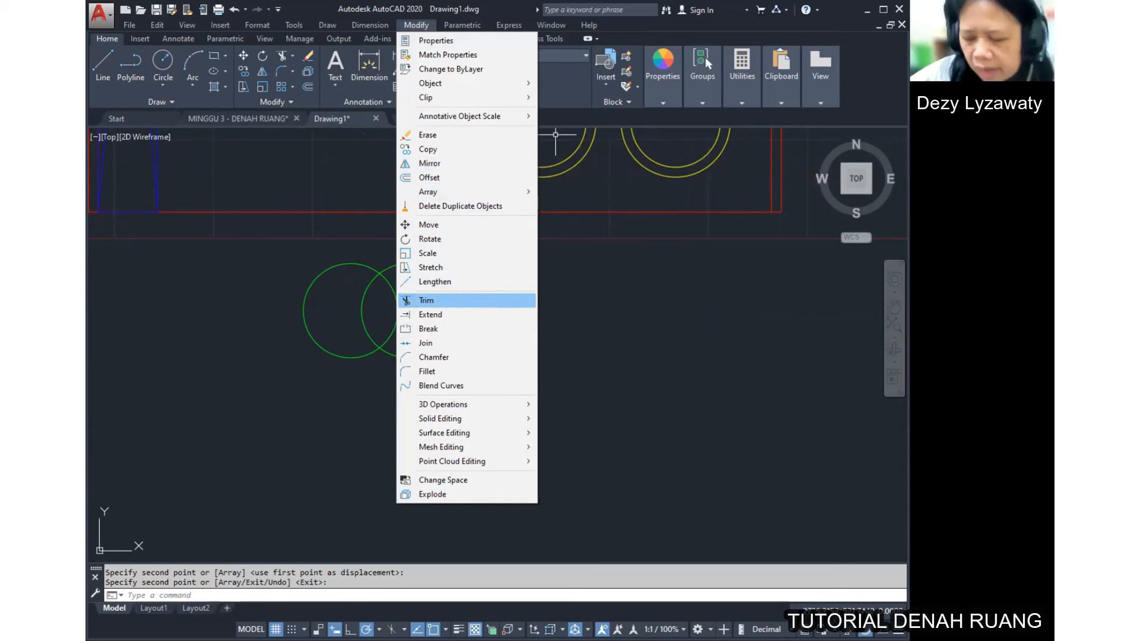
pyautogui.click(426, 301)
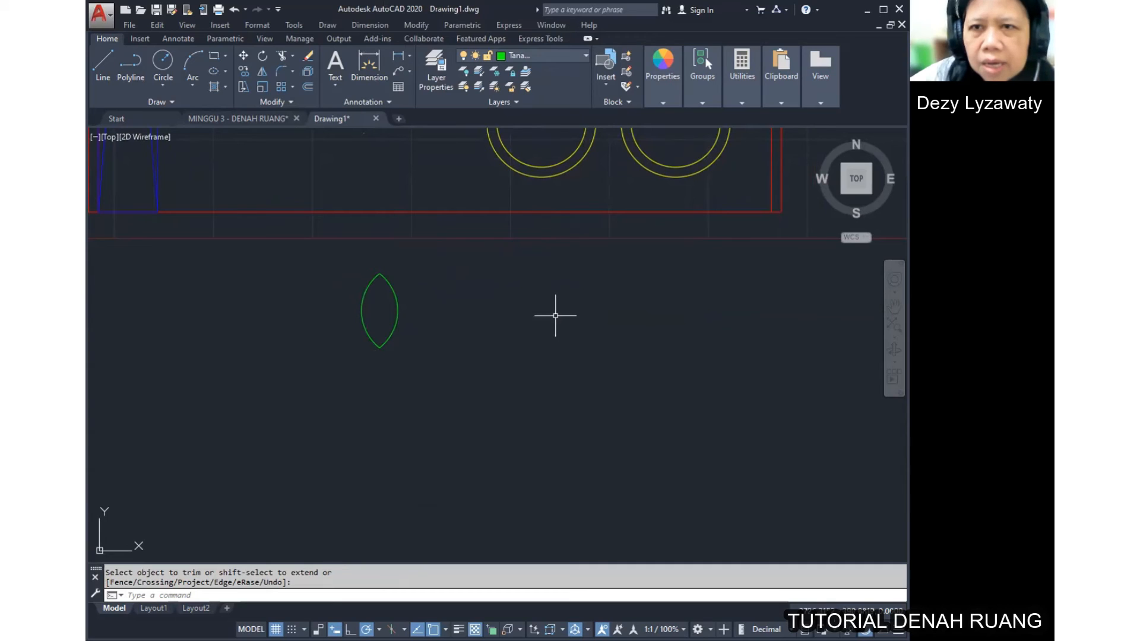
# Step: Create a polar array of the petal's two arcs around its lower tip with 10 items over 360 degrees
pyautogui.click(417, 26)
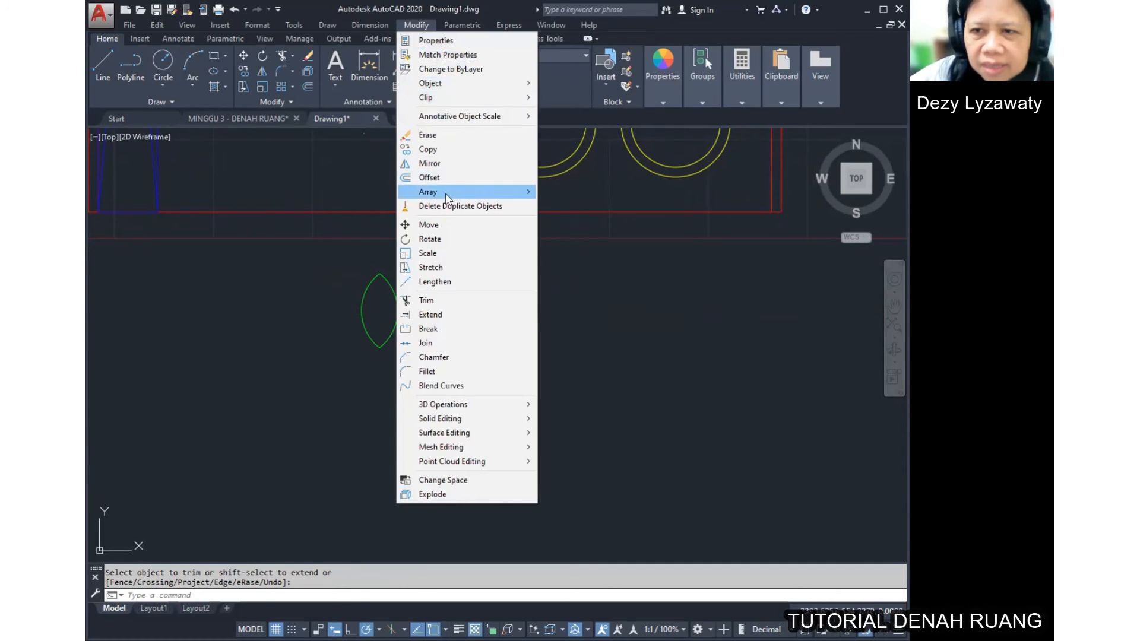
pyautogui.moveTo(446, 198)
pyautogui.click(579, 221)
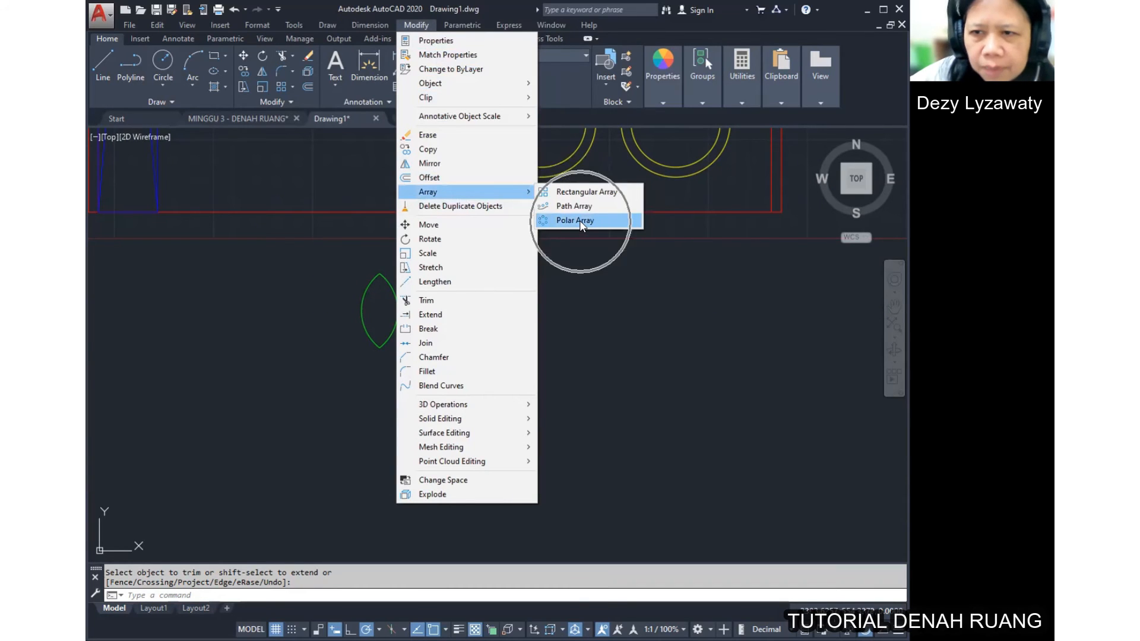
pyautogui.click(580, 221)
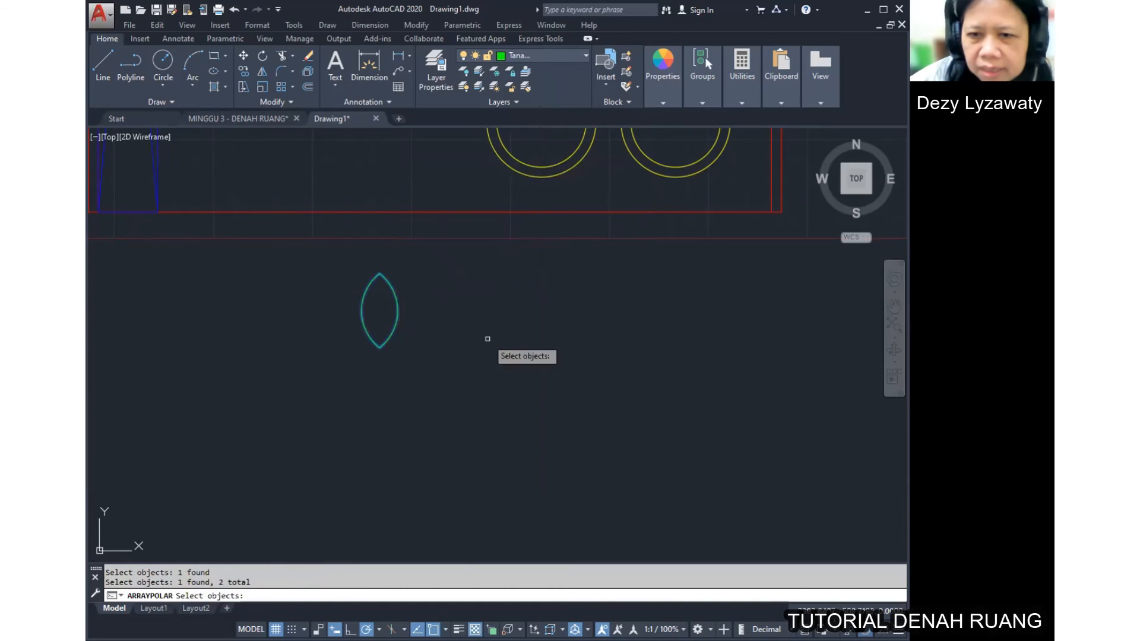
pyautogui.press('Return')
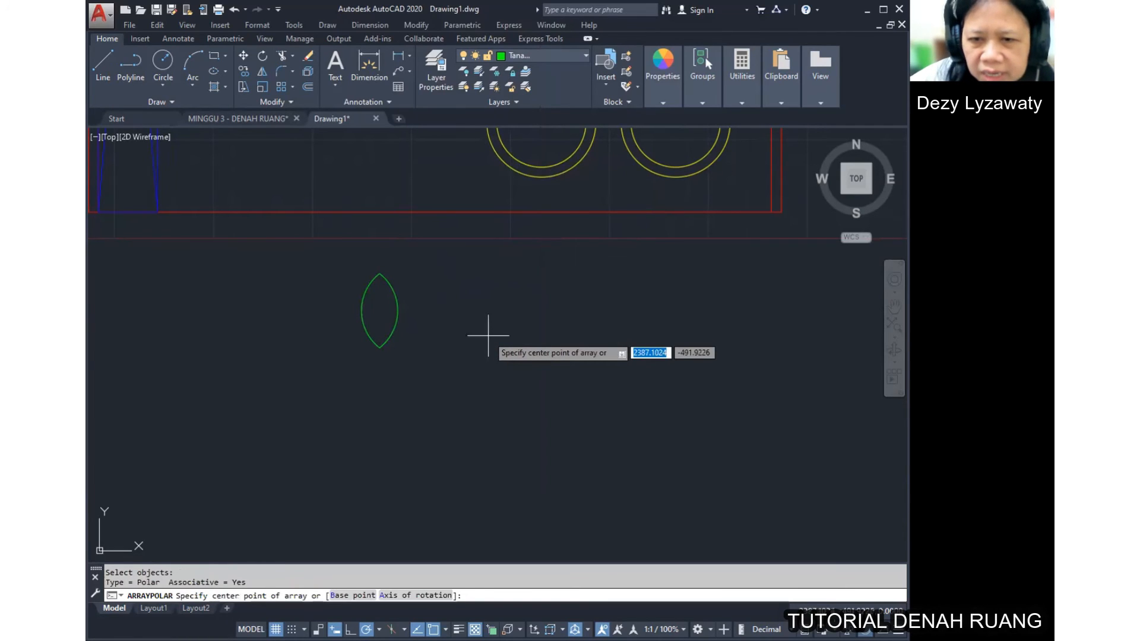
pyautogui.click(379, 348)
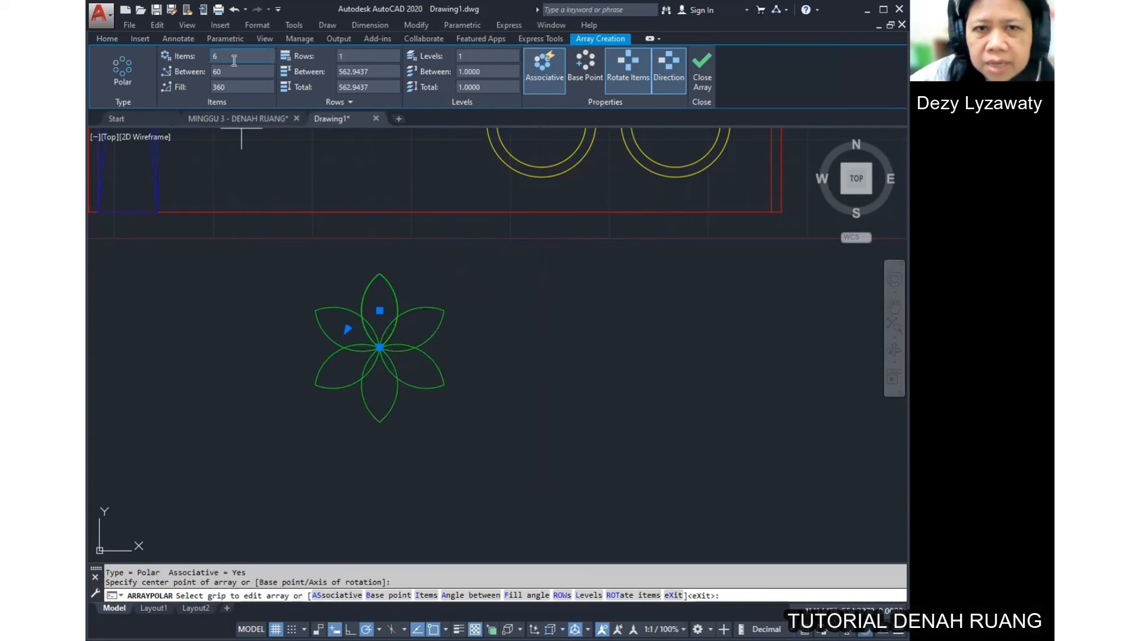
pyautogui.click(192, 59)
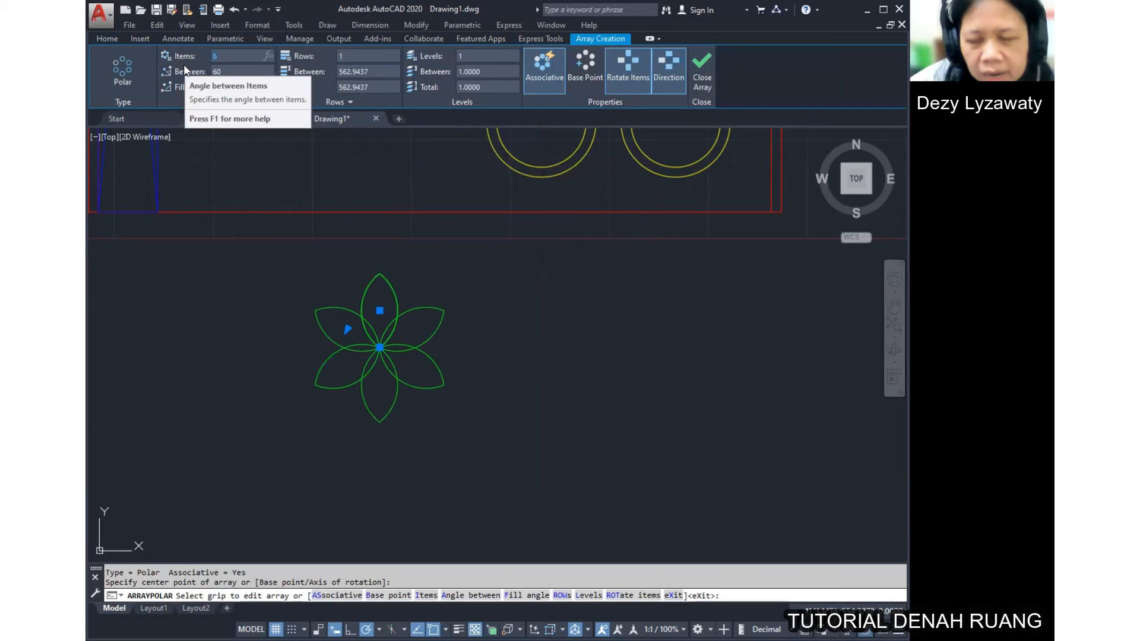
pyautogui.write('10')
pyautogui.press('Return')
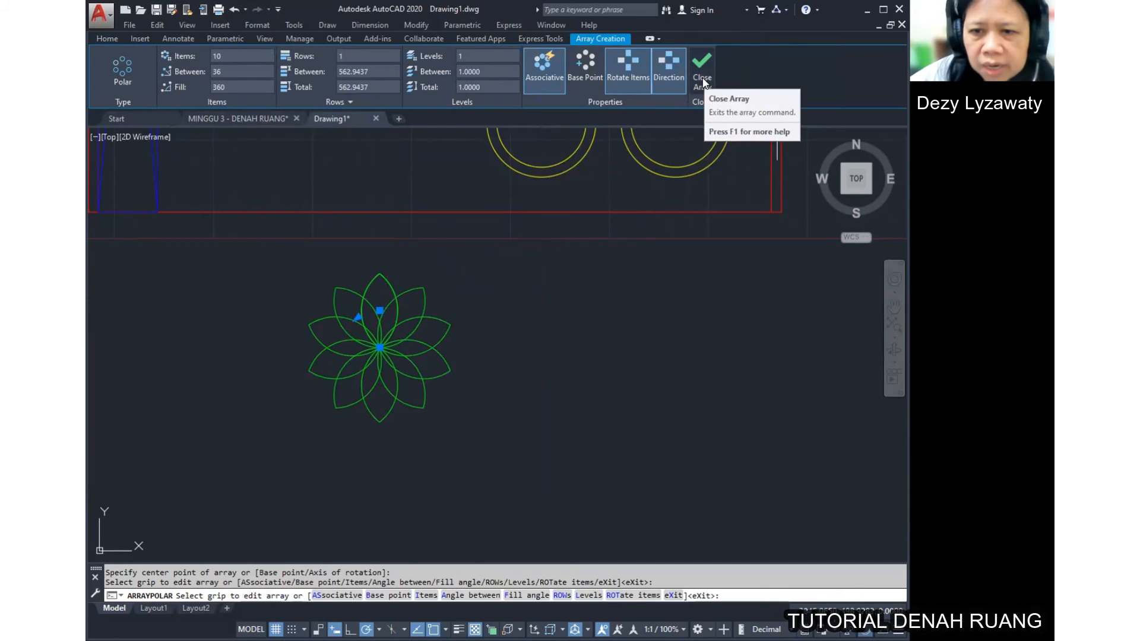
pyautogui.click(703, 82)
# Step: Copy the plant three times into the room: one near the upper right corner and two beside the cabinet's lower half
pyautogui.scroll(-2, 524, 412)
pyautogui.moveTo(524, 412)
pyautogui.mouseDown(button='middle')
pyautogui.moveTo(474, 447)
pyautogui.moveTo(487, 410)
pyautogui.moveTo(473, 440)
pyautogui.moveTo(517, 450)
pyautogui.mouseUp(button='middle')
pyautogui.scroll(-2, 482, 416)
pyautogui.scroll(-2, 458, 450)
pyautogui.scroll(3, 484, 436)
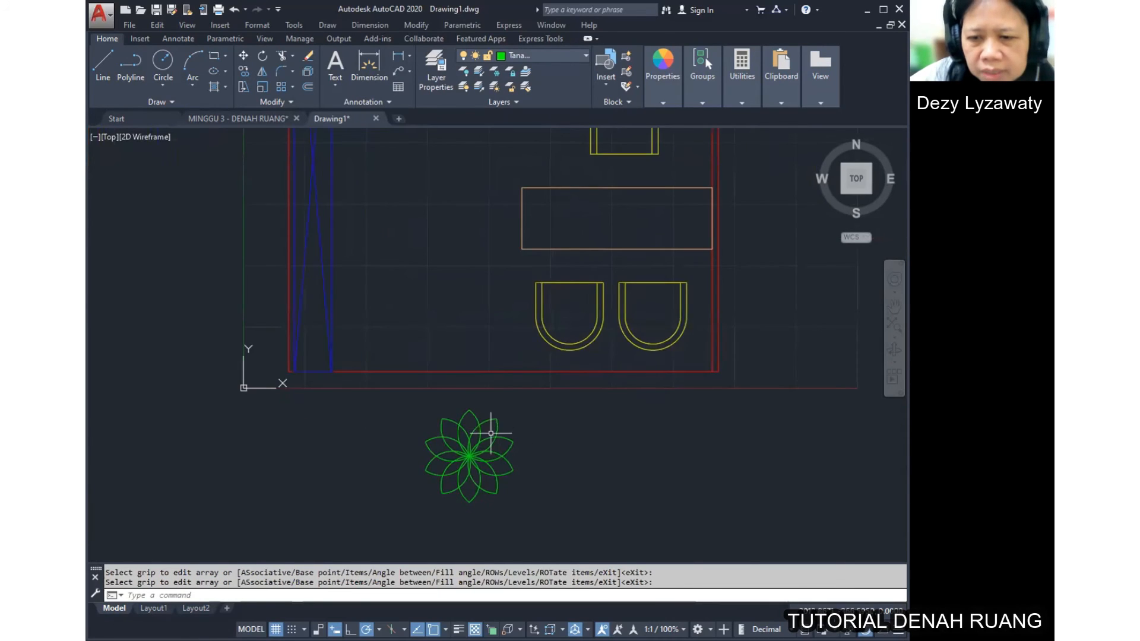
pyautogui.scroll(-4, 480, 432)
pyautogui.scroll(2, 473, 428)
pyautogui.click(473, 427)
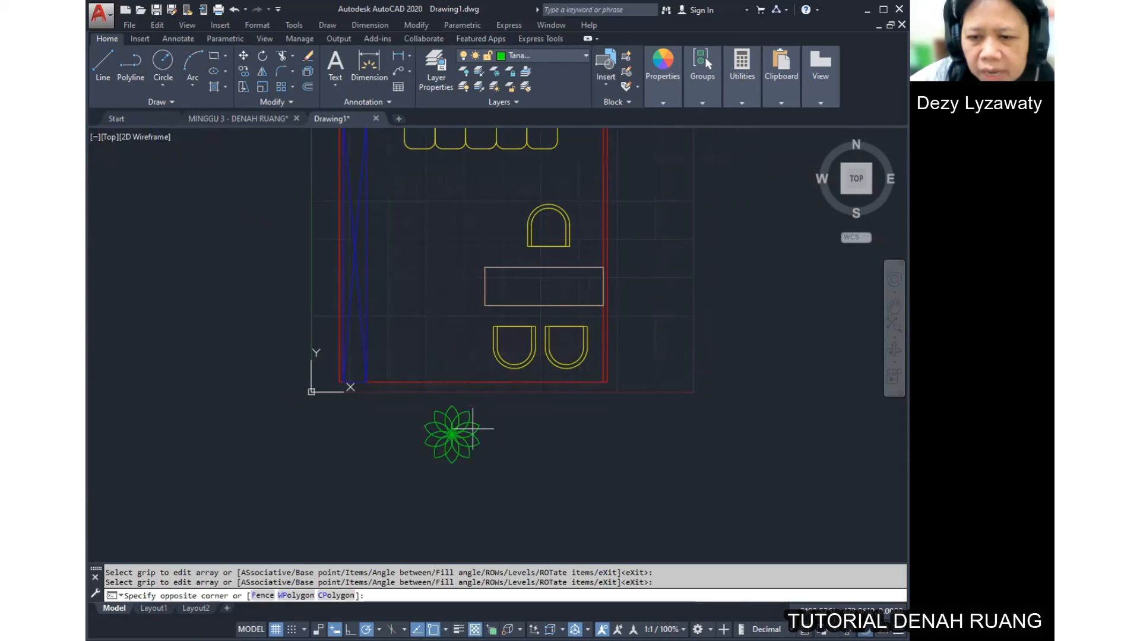
pyautogui.click(464, 428)
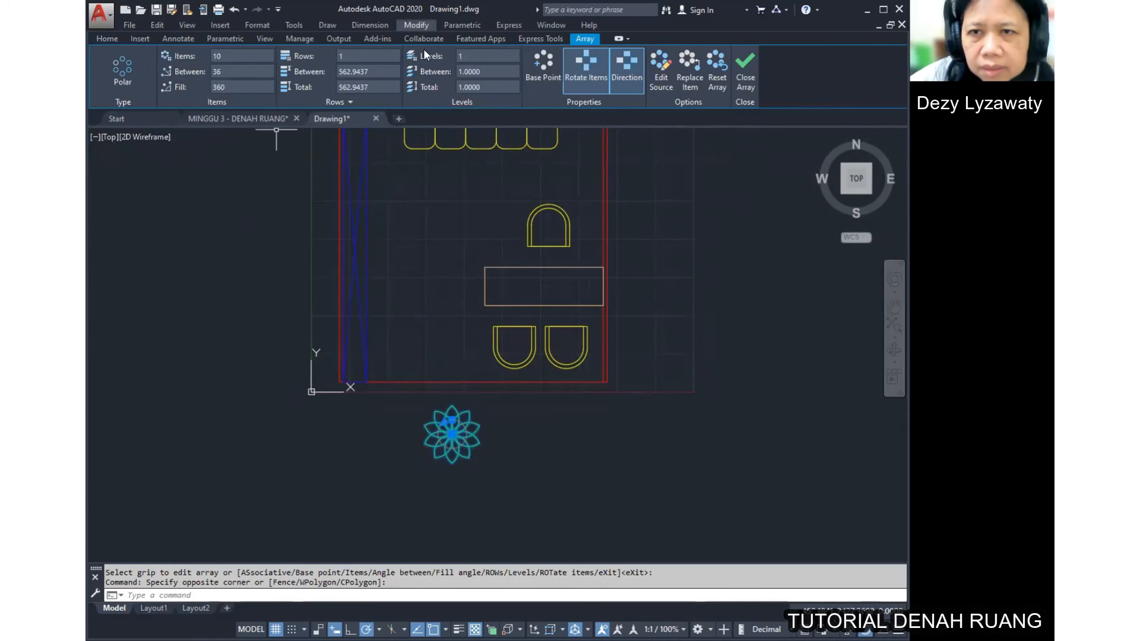
pyautogui.click(416, 26)
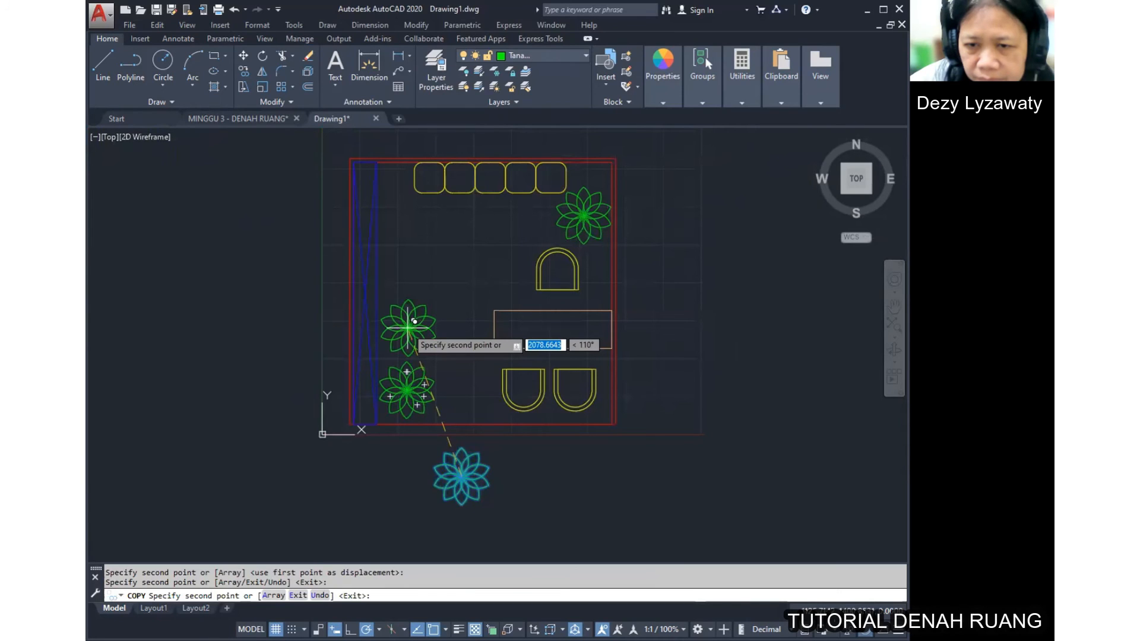
pyautogui.click(406, 332)
pyautogui.press('Escape')
pyautogui.press('Escape')
pyautogui.moveTo(487, 389); pyautogui.dragTo(462, 367, button='middle')
pyautogui.click(560, 217)
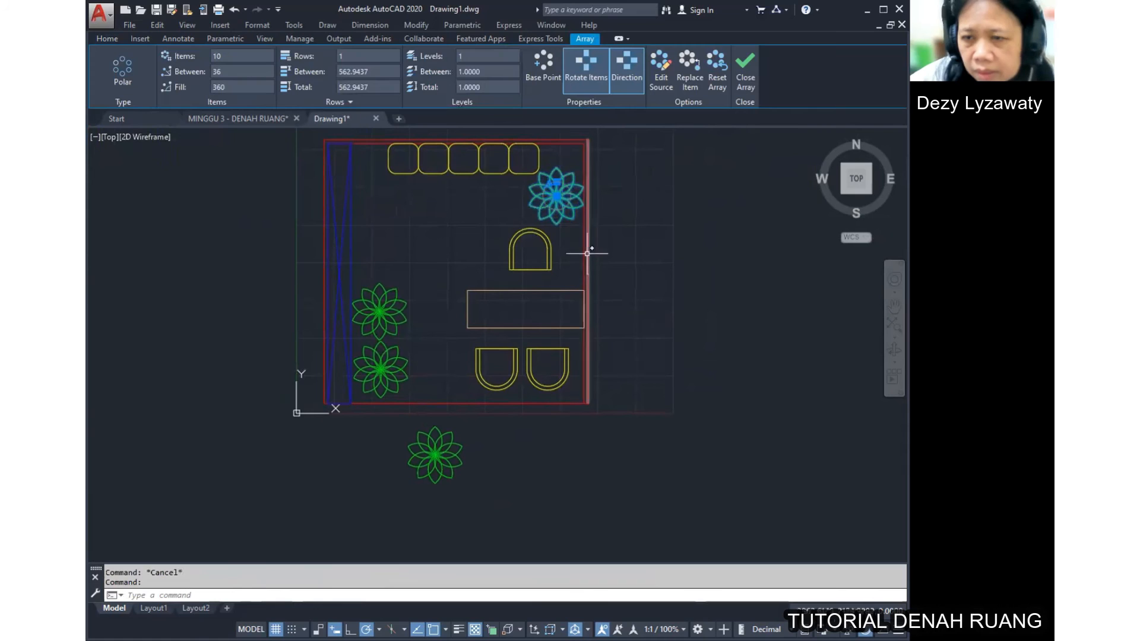
pyautogui.moveTo(584, 261); pyautogui.dragTo(567, 267, button='middle')
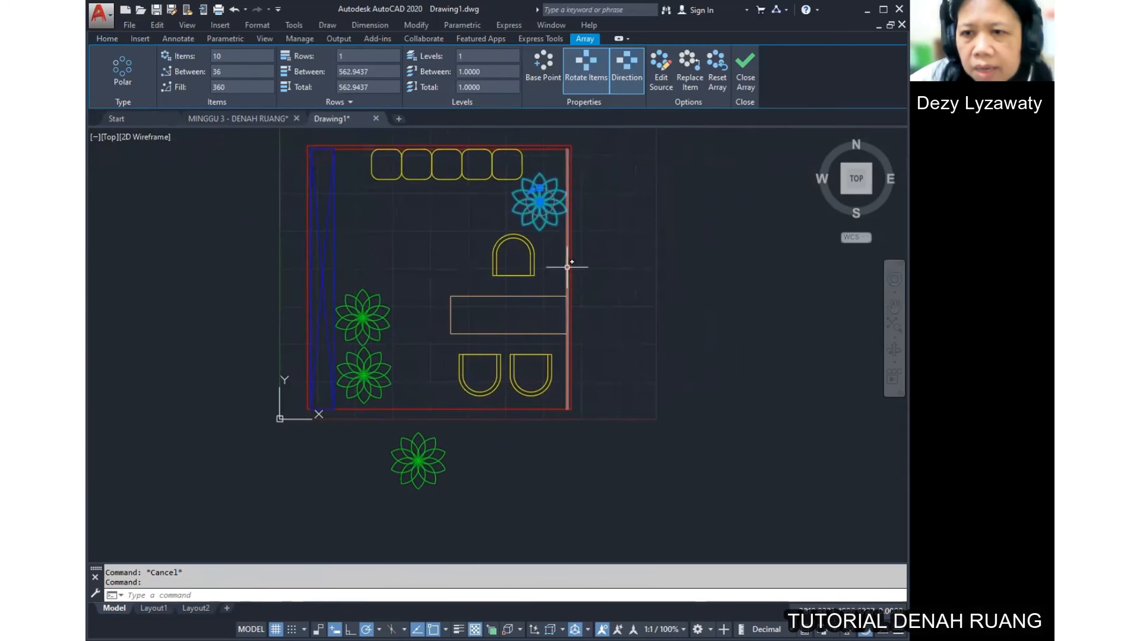
pyautogui.press('Escape')
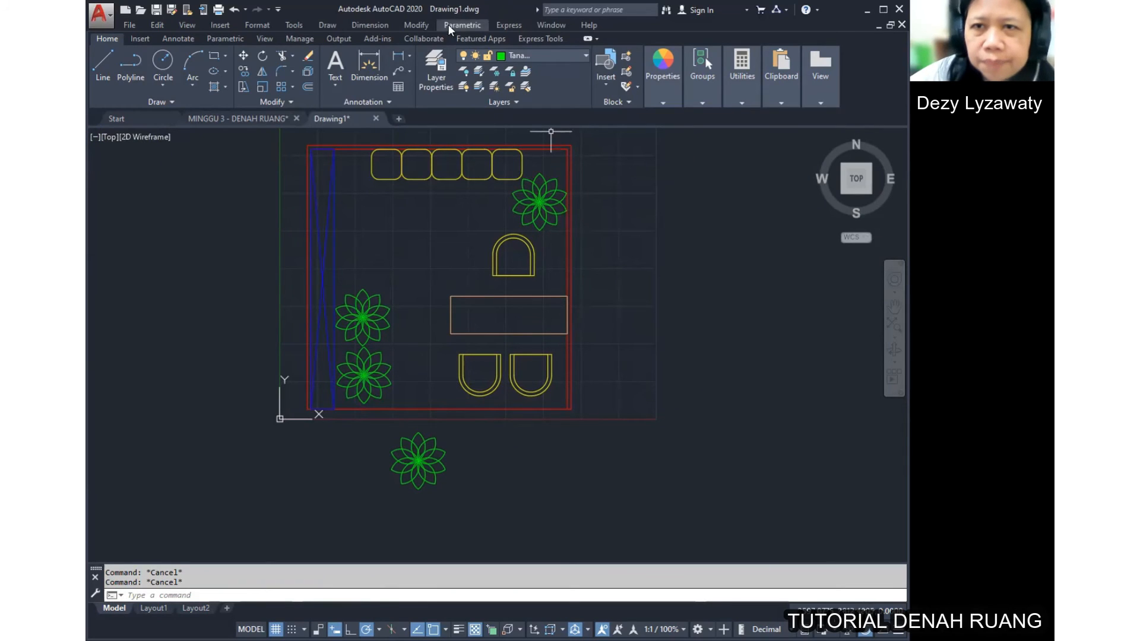
# Step: Scale the upper right plant by 0.5 about its center and move it closer into the room's corner
pyautogui.click(412, 24)
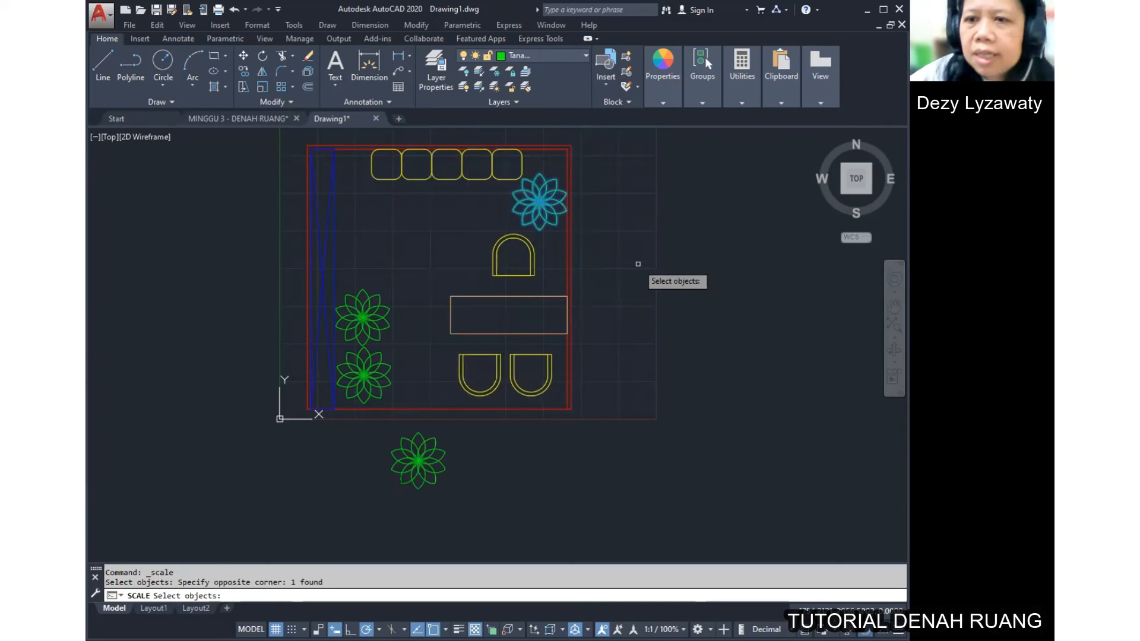
pyautogui.press('Return')
pyautogui.click(539, 202)
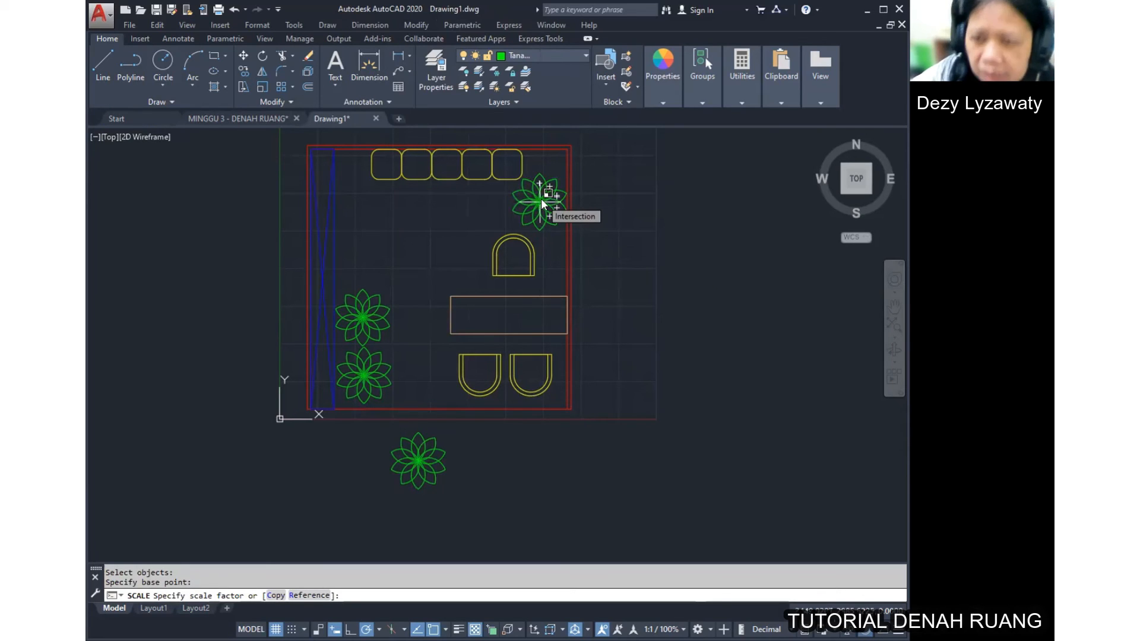
pyautogui.write('0.5')
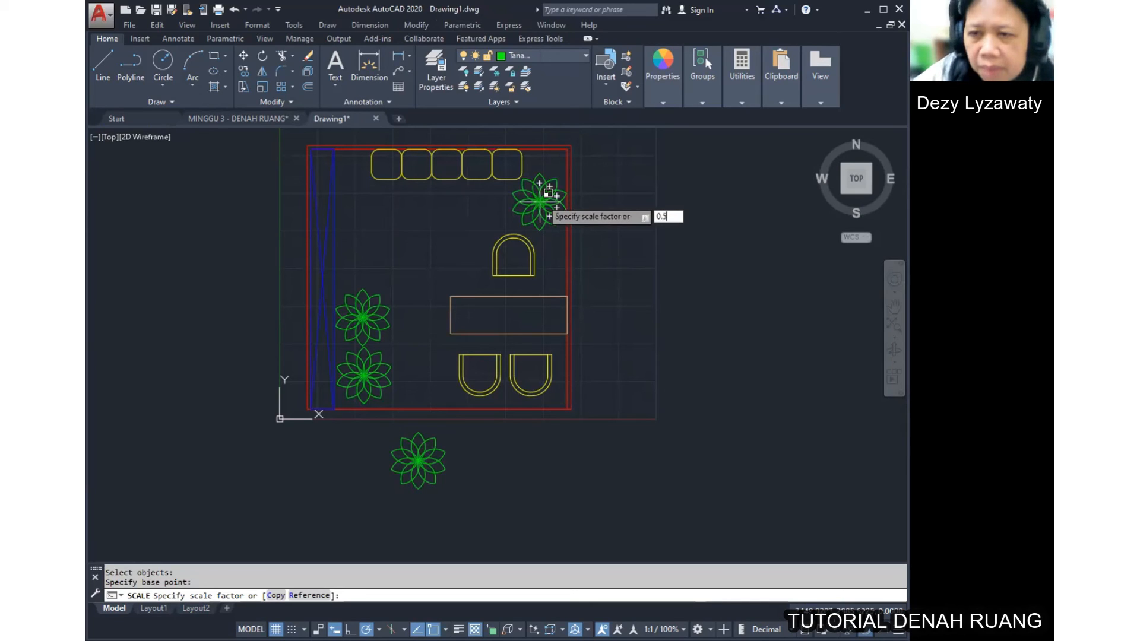
pyautogui.press('Return')
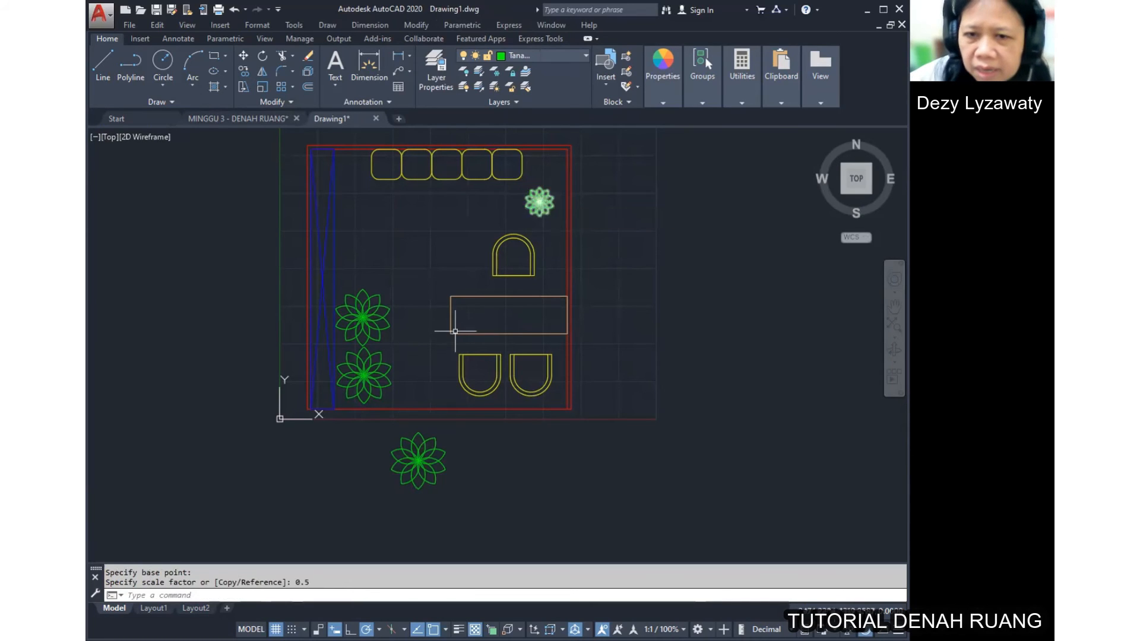
pyautogui.press('Escape')
pyautogui.scroll(4, 568, 210)
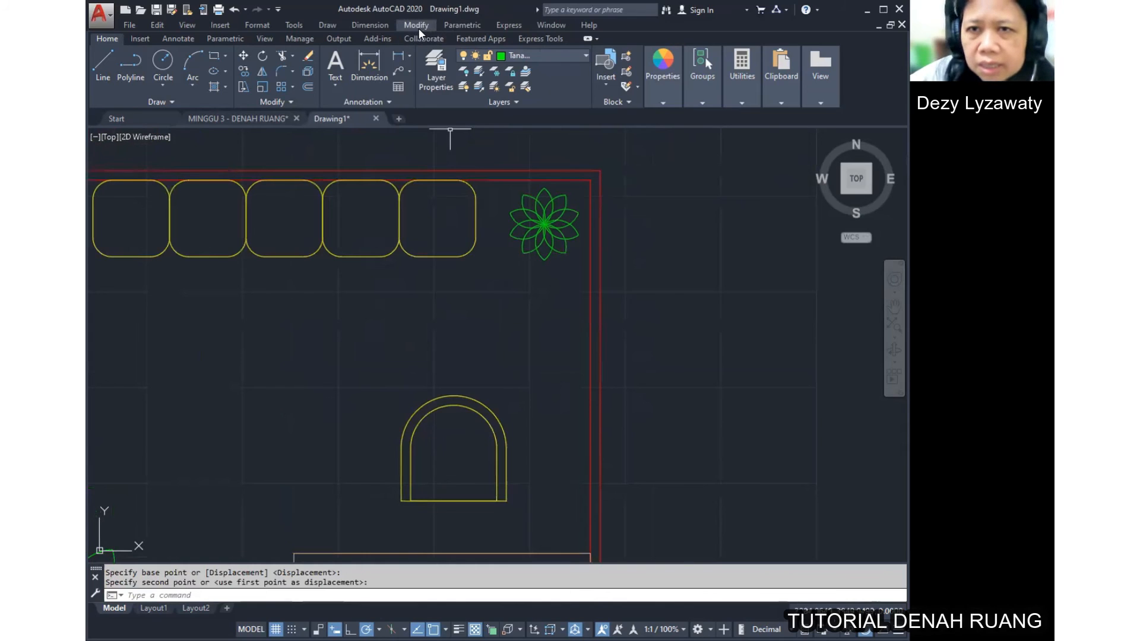
# Step: Copy the small upper right plant twice straight down along the room's right wall
pyautogui.click(418, 28)
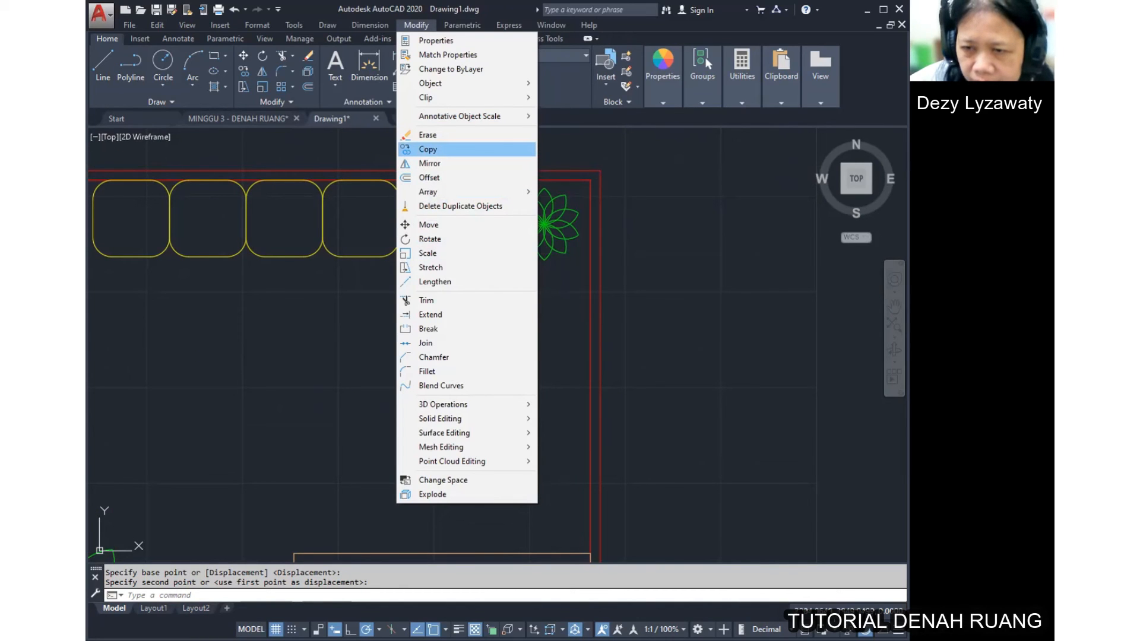
pyautogui.click(427, 149)
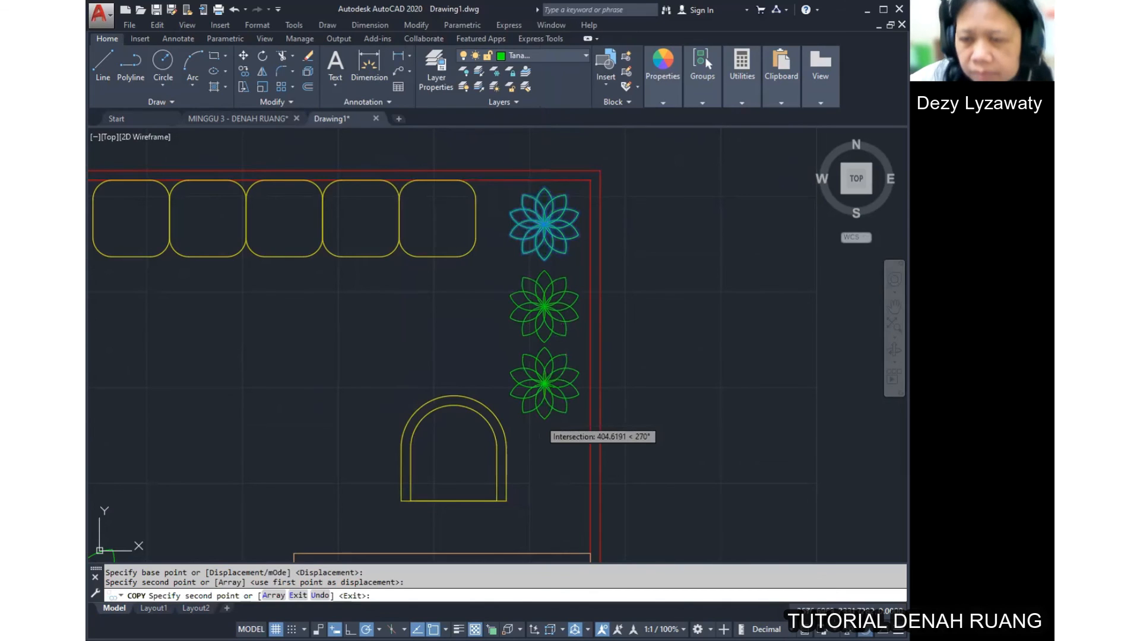
pyautogui.press('Escape')
pyautogui.scroll(-4, 509, 376)
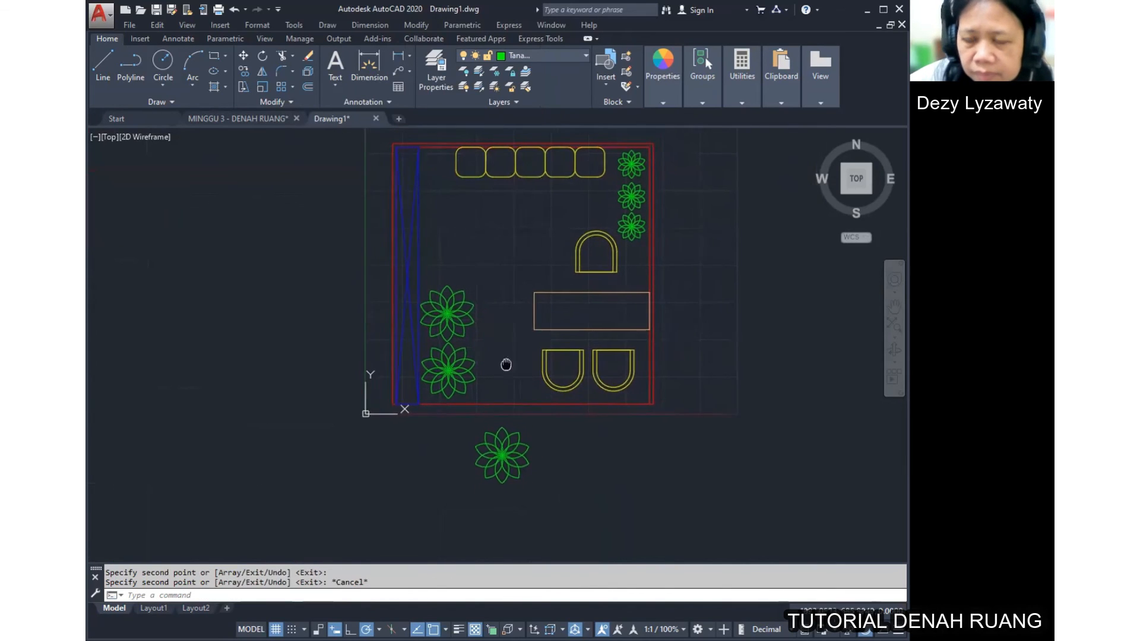
pyautogui.moveTo(462, 340)
pyautogui.mouseDown(button='middle')
pyautogui.moveTo(448, 374)
pyautogui.moveTo(442, 338)
pyautogui.mouseUp(button='middle')
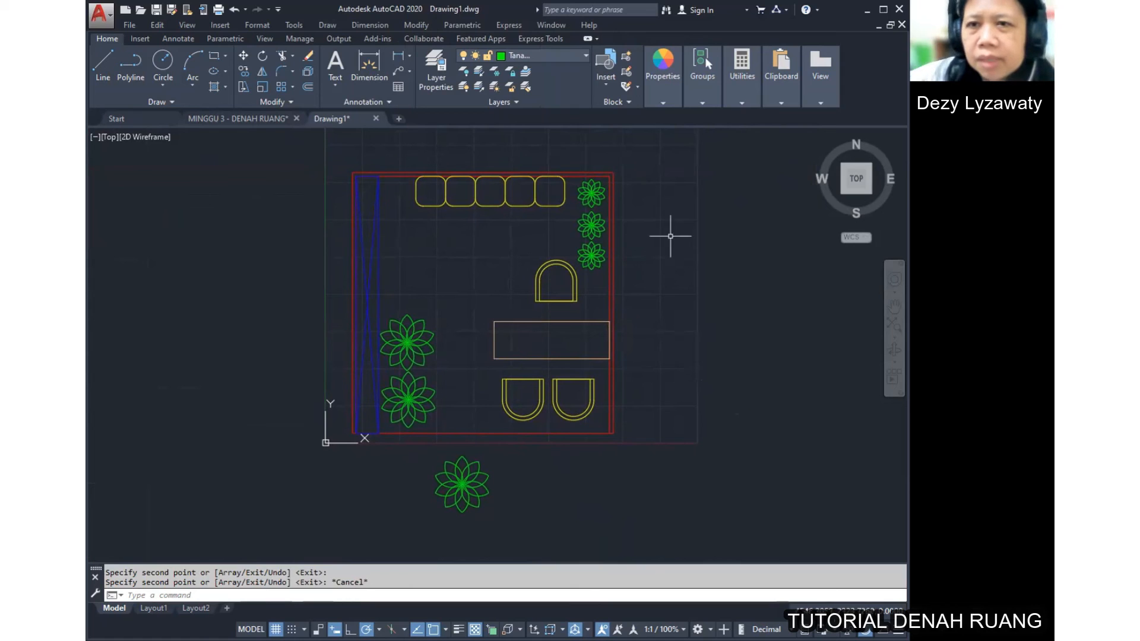
# Step: Make the Teks layer current and place single-line text STAND PAMERAN in the open middle of the room, height 50 and rotation 0
pyautogui.click(575, 55)
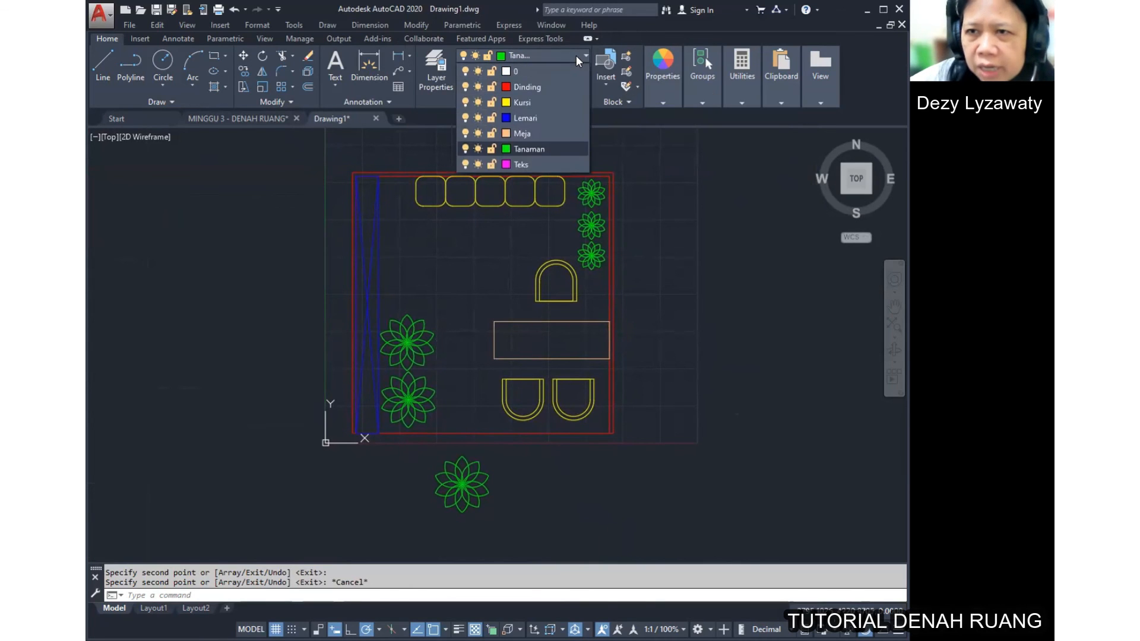
pyautogui.click(523, 165)
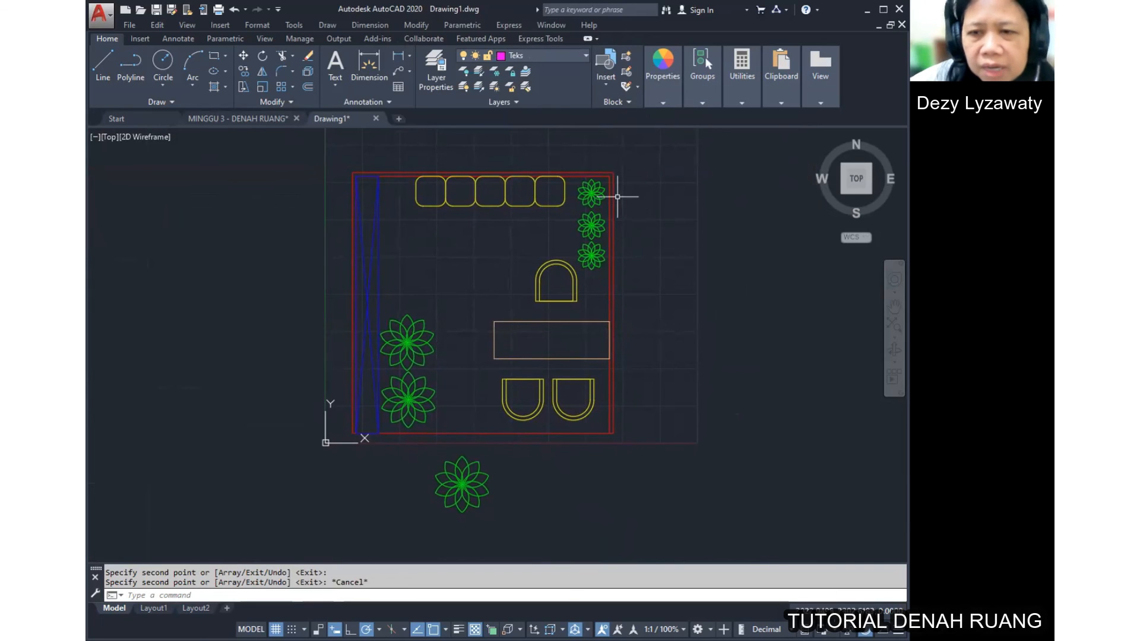
pyautogui.click(333, 26)
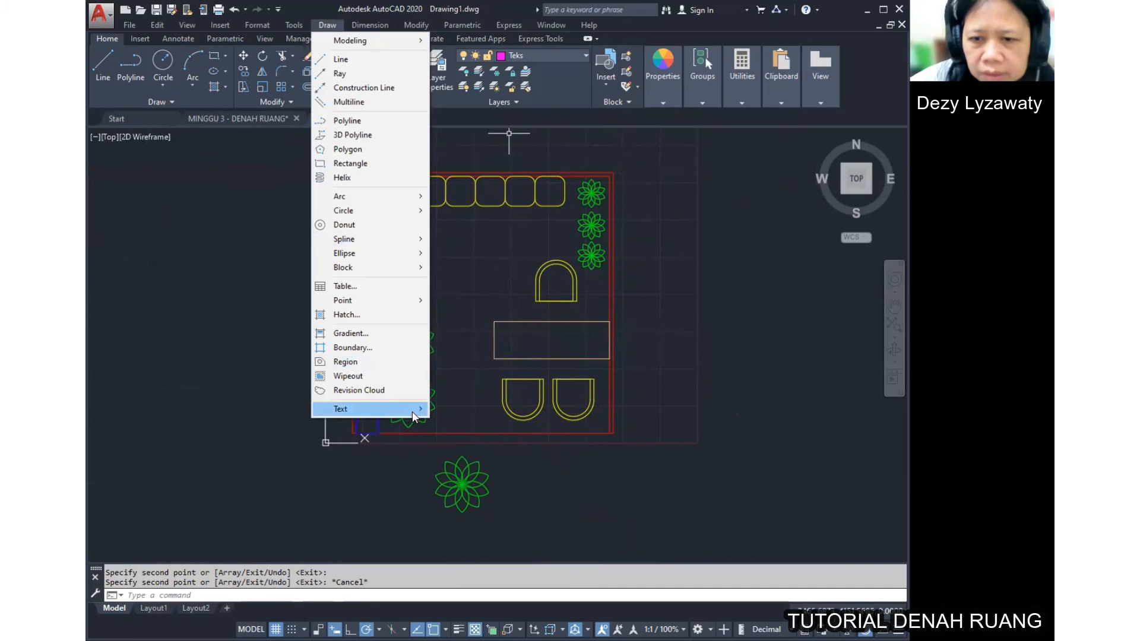
pyautogui.moveTo(412, 411)
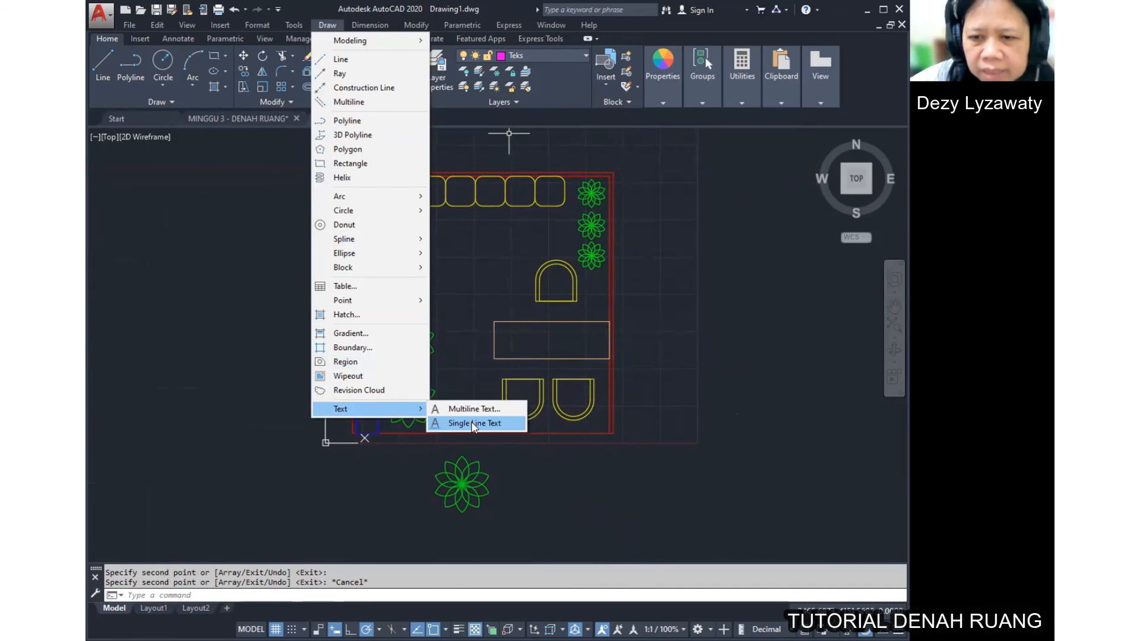
pyautogui.click(473, 424)
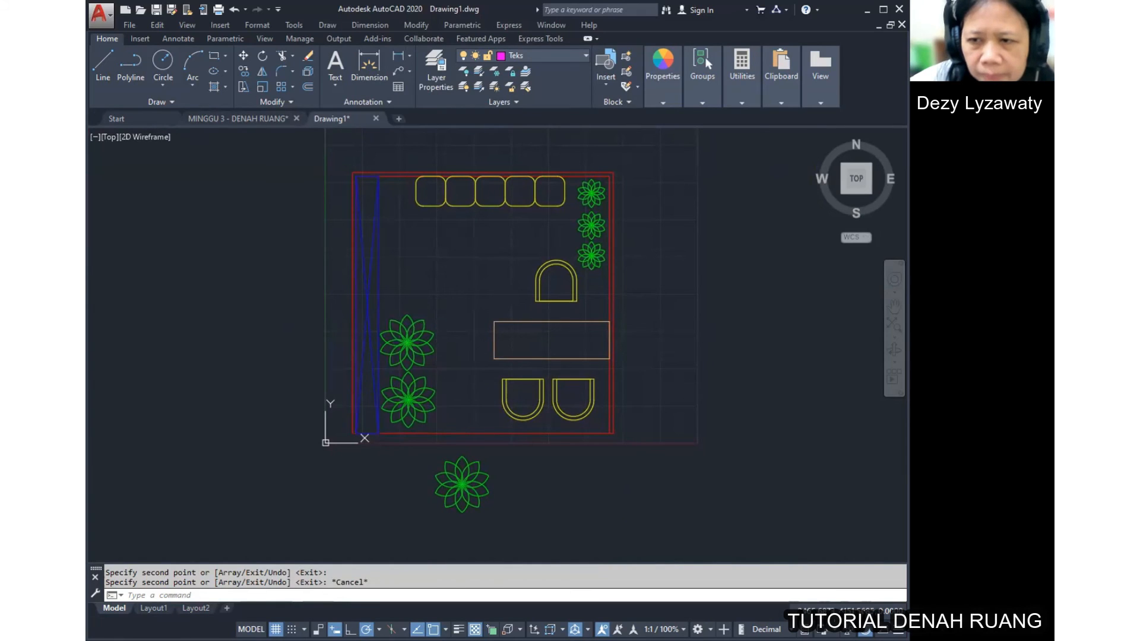
pyautogui.click(457, 277)
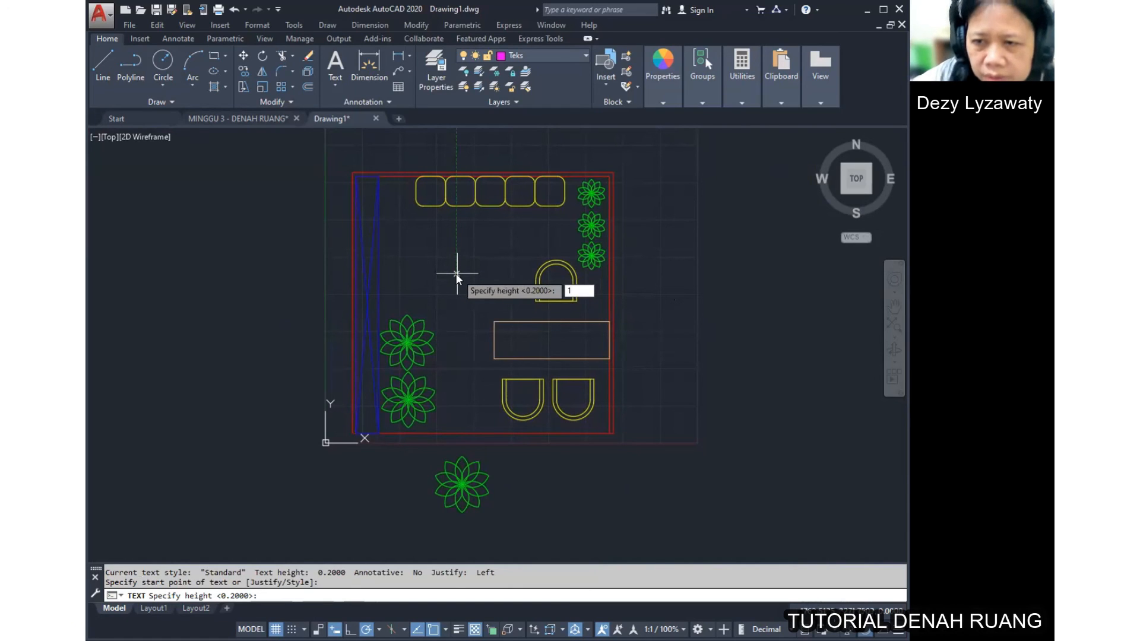
pyautogui.write('50')
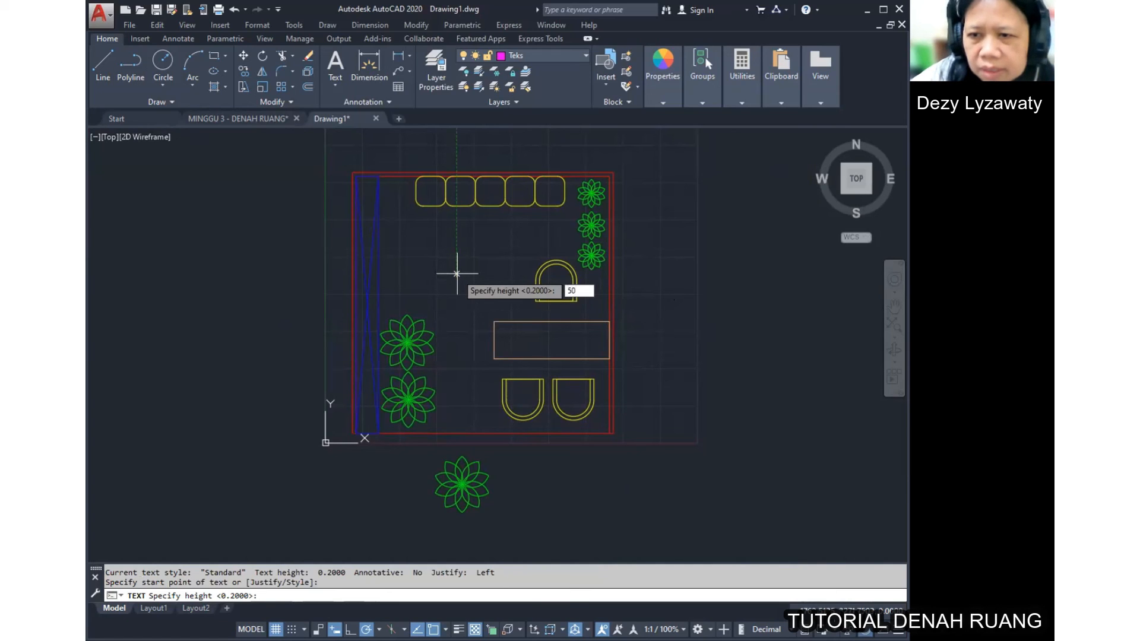
pyautogui.press('Return')
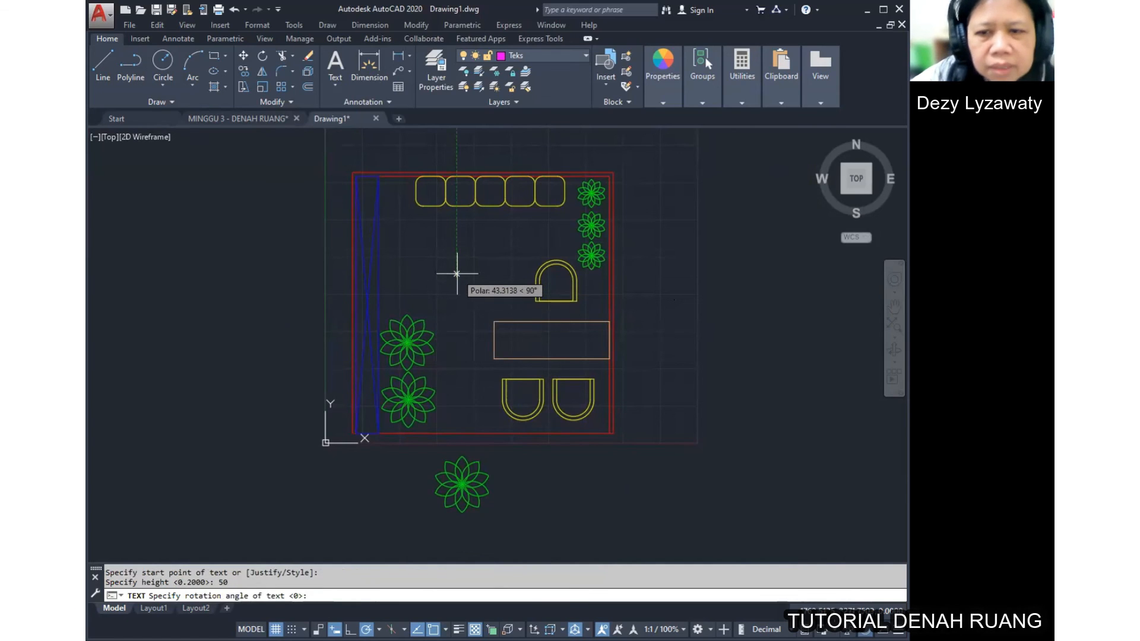
pyautogui.press('Return')
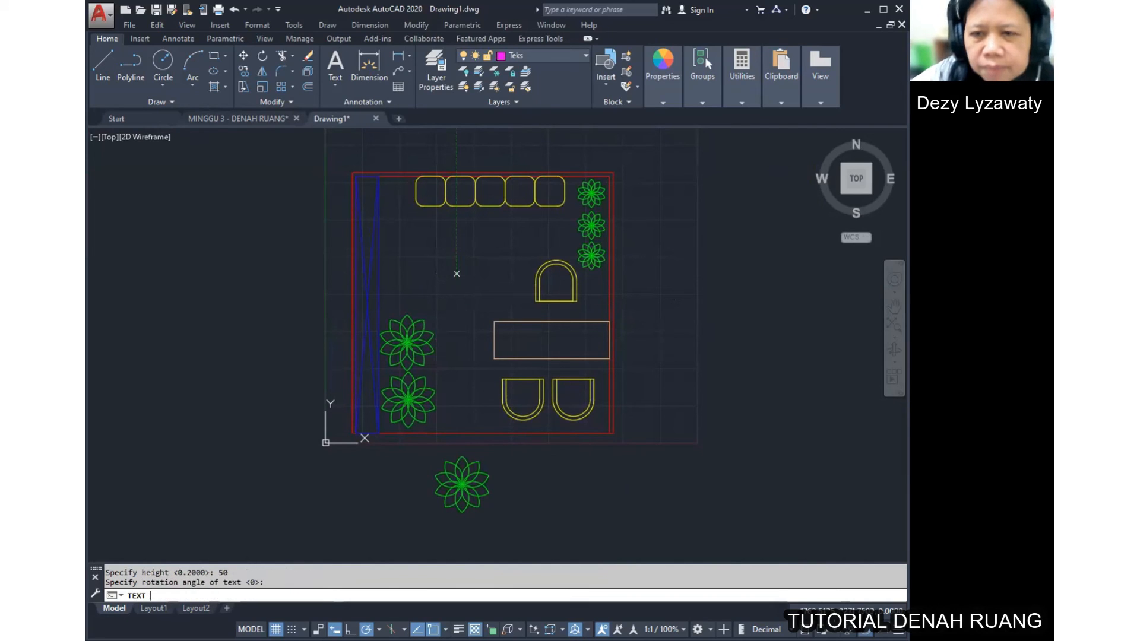
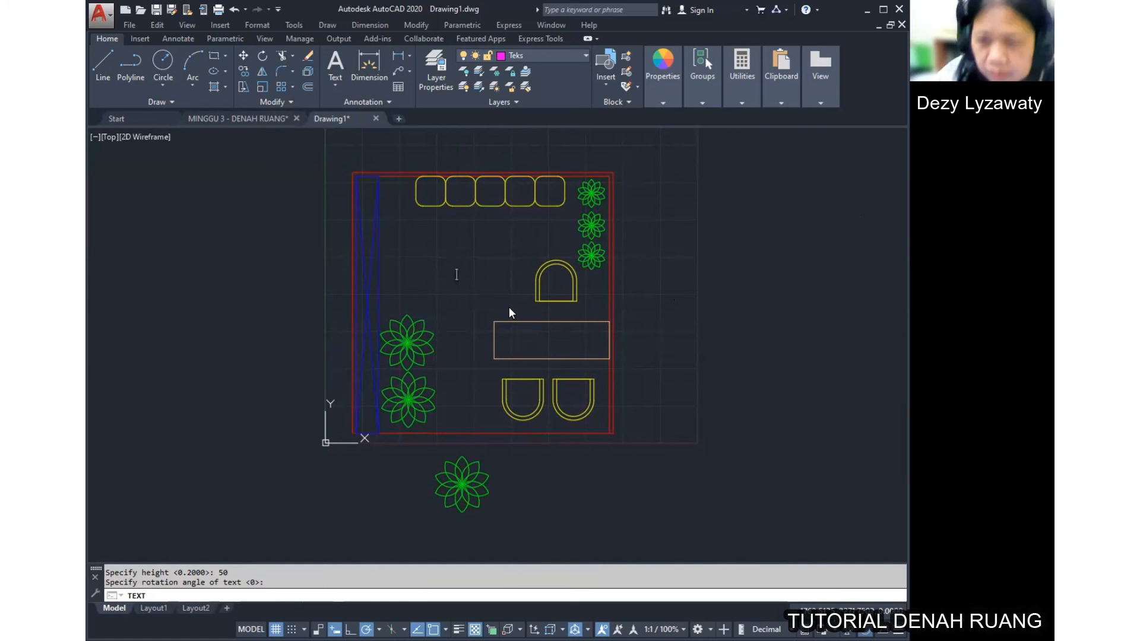
pyautogui.write('STAND')
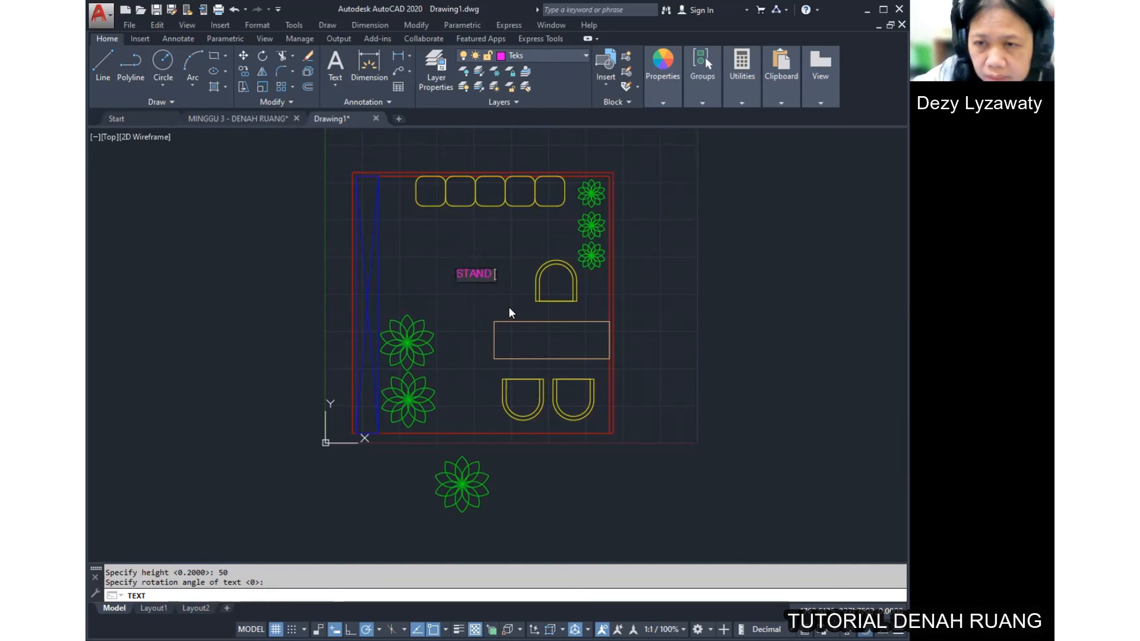
pyautogui.write(' PAMERAN')
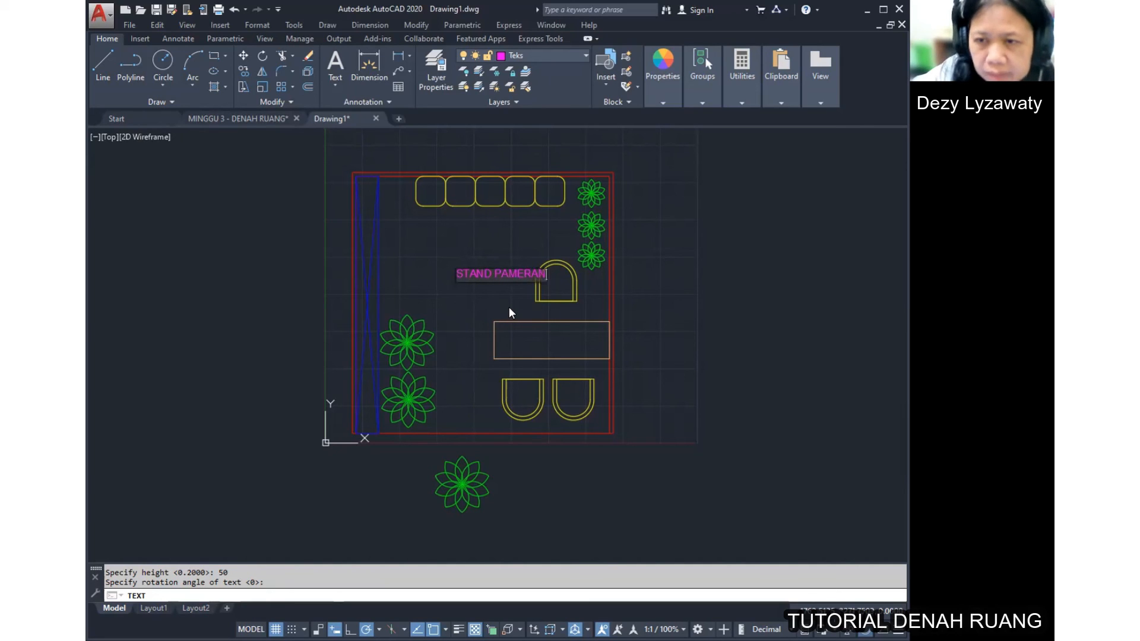
pyautogui.press('Return')
pyautogui.press('Return')
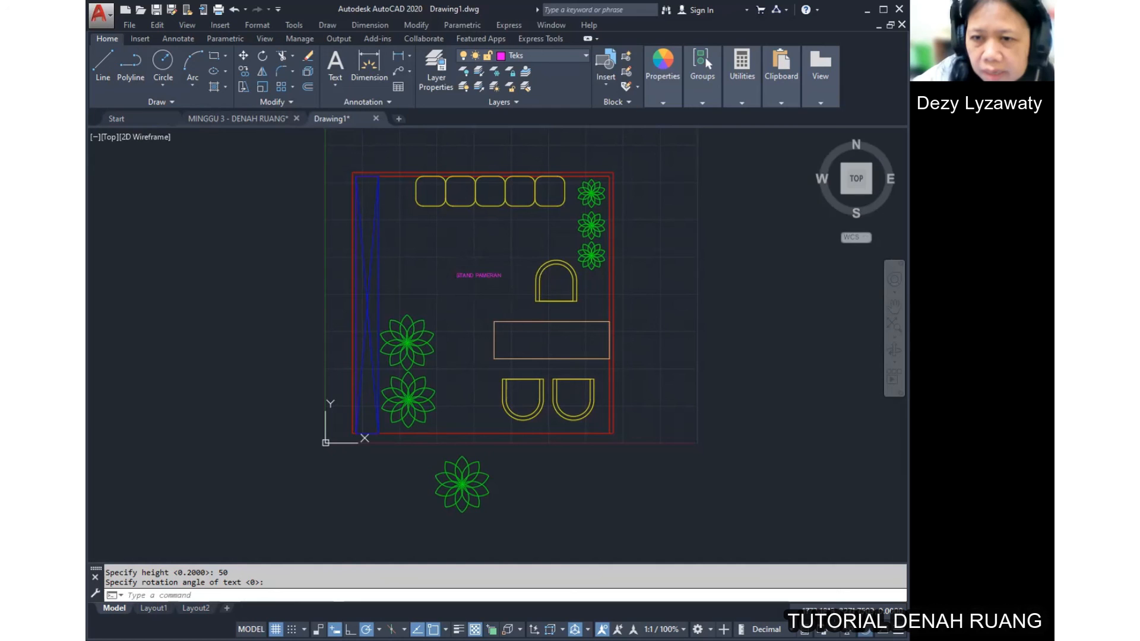
# Step: Add the single-line text MEJA inside the table rectangle with height 50 and rotation 0
pyautogui.moveTo(533, 303)
pyautogui.mouseDown(button='middle')
pyautogui.moveTo(558, 259)
pyautogui.moveTo(551, 278)
pyautogui.mouseUp(button='middle')
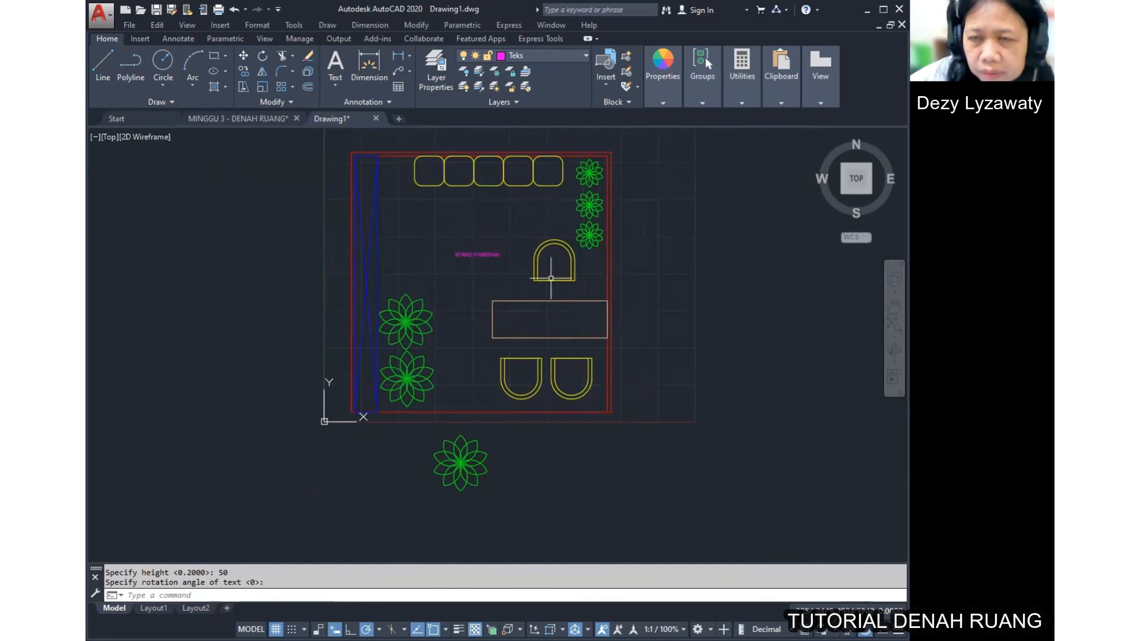
pyautogui.click(337, 21)
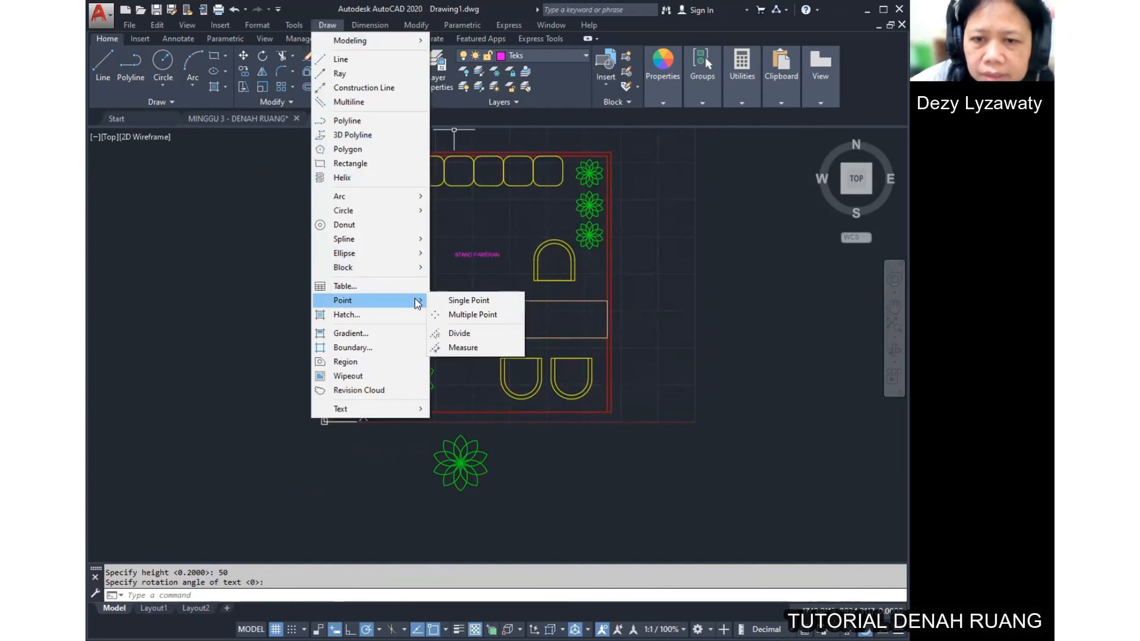
pyautogui.moveTo(398, 410)
pyautogui.click(475, 423)
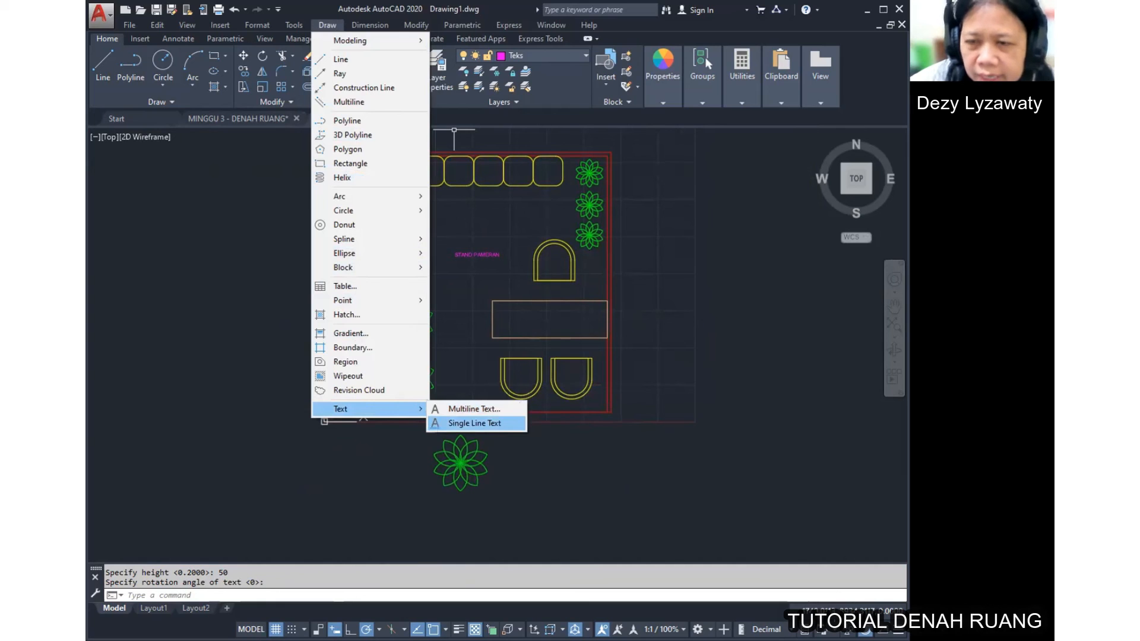
pyautogui.click(525, 323)
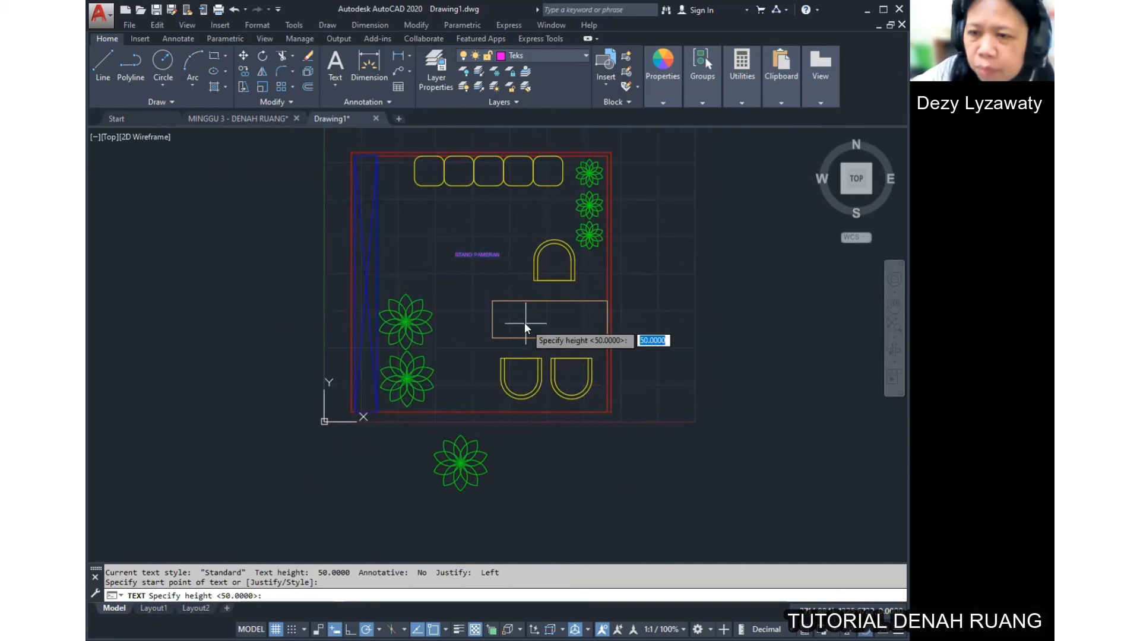
pyautogui.write('50')
pyautogui.press('Return')
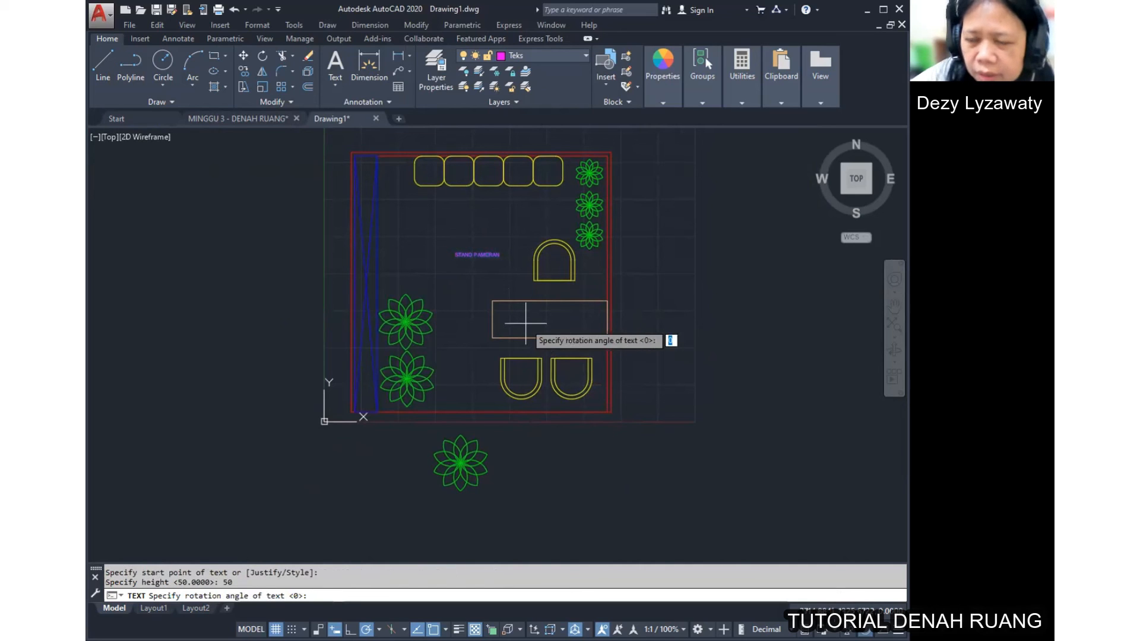
pyautogui.press('Return')
pyautogui.write('MEJA')
pyautogui.press('Return')
pyautogui.press('Return')
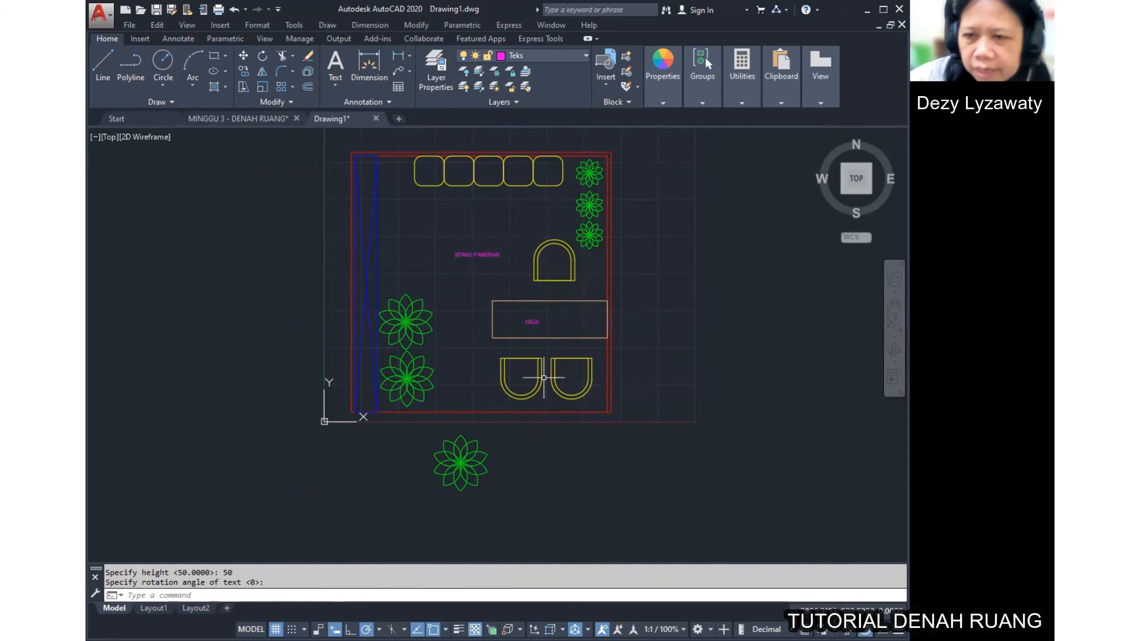
# Step: Move the MEJA label to the middle of the table
pyautogui.scroll(2, 588, 356)
pyautogui.moveTo(545, 358); pyautogui.dragTo(537, 380, button='middle')
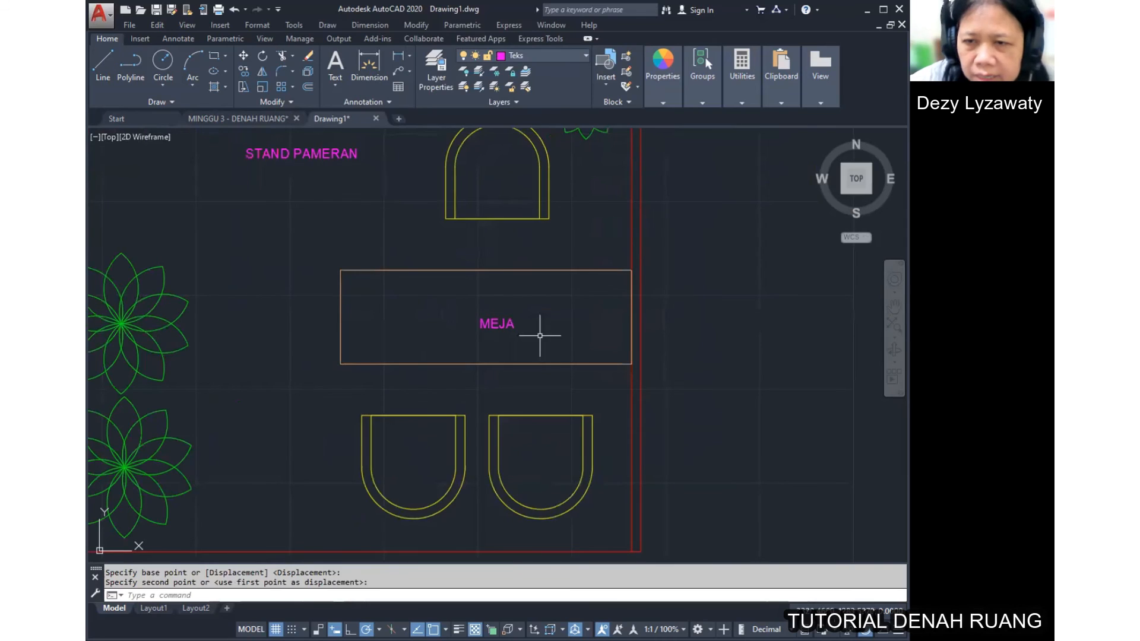
pyautogui.scroll(-2, 549, 320)
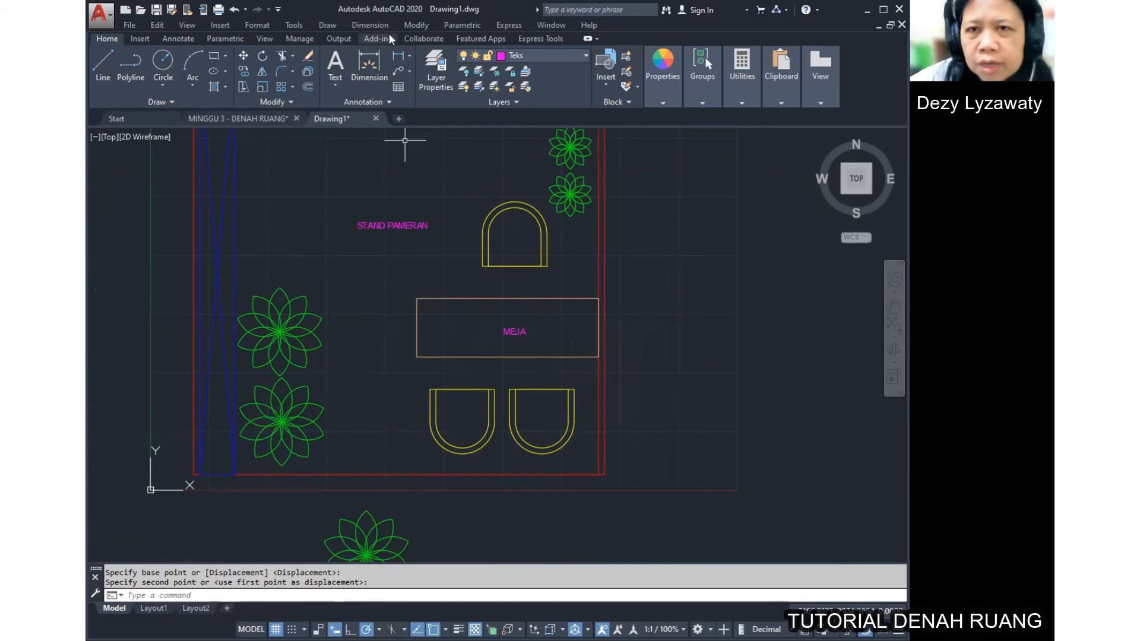
pyautogui.click(334, 27)
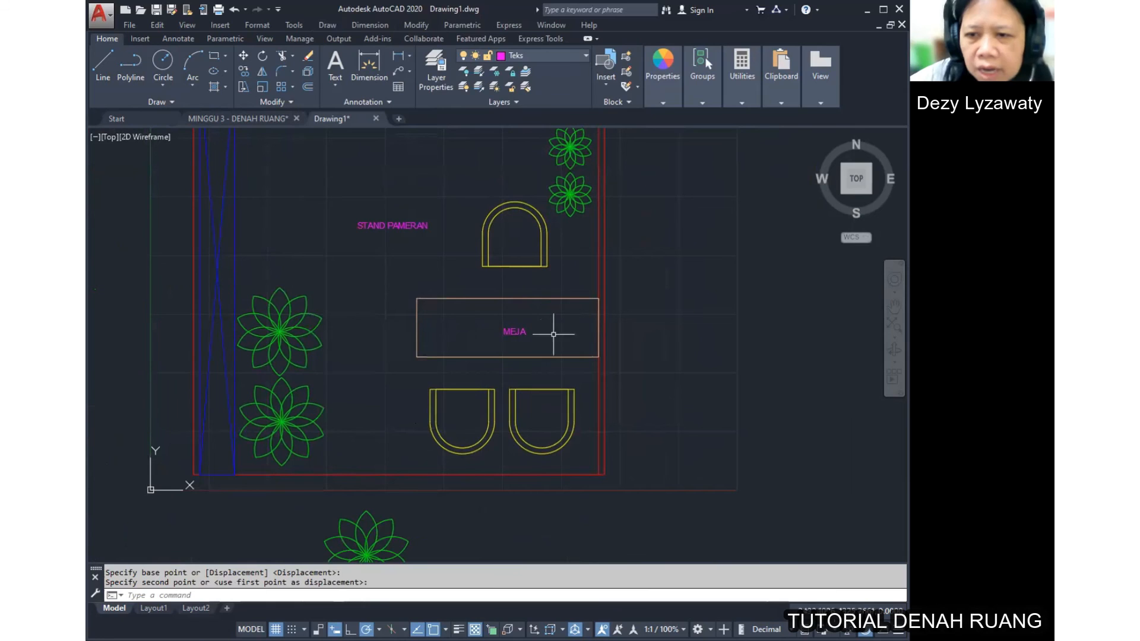
pyautogui.click(553, 333)
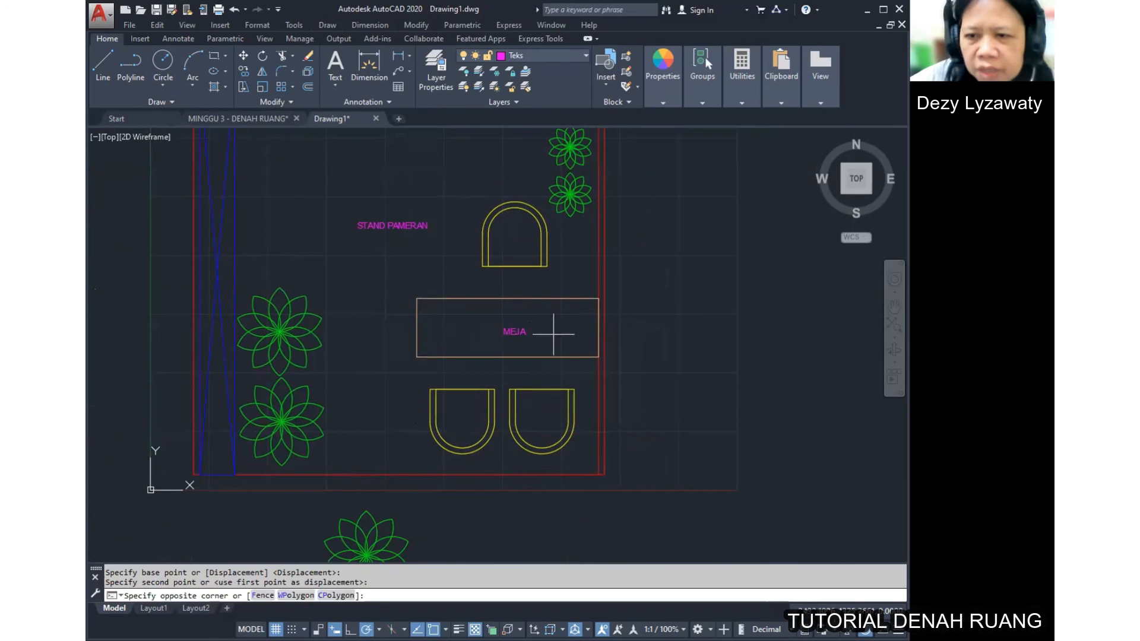
pyautogui.click(571, 334)
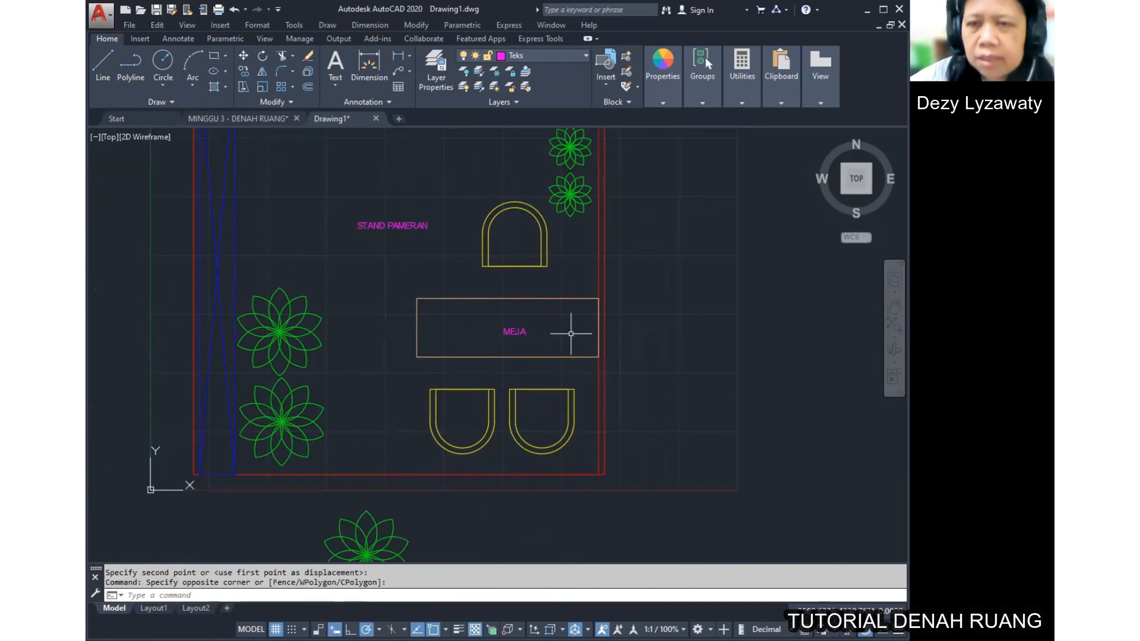
# Step: Copy the MEJA label into the chair above the table and the two chairs below it
pyautogui.click(425, 25)
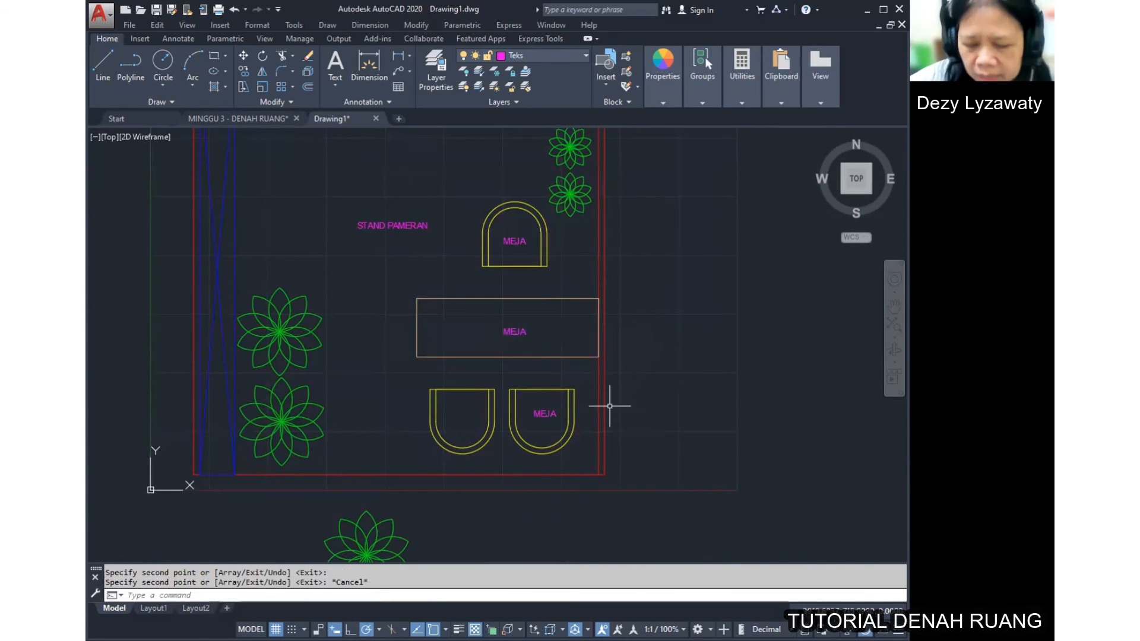
pyautogui.write('CO')
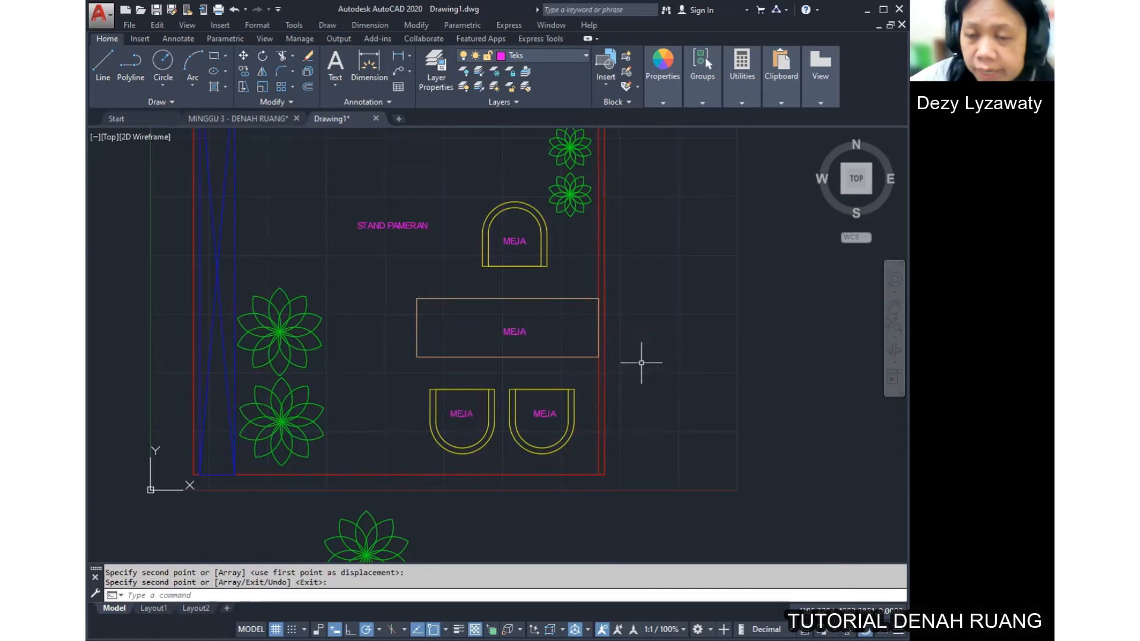
pyautogui.rightClick(531, 250)
pyautogui.click(543, 257)
# Step: Change the text of the three copied chair labels to KURSI
pyautogui.doubleClick(514, 242)
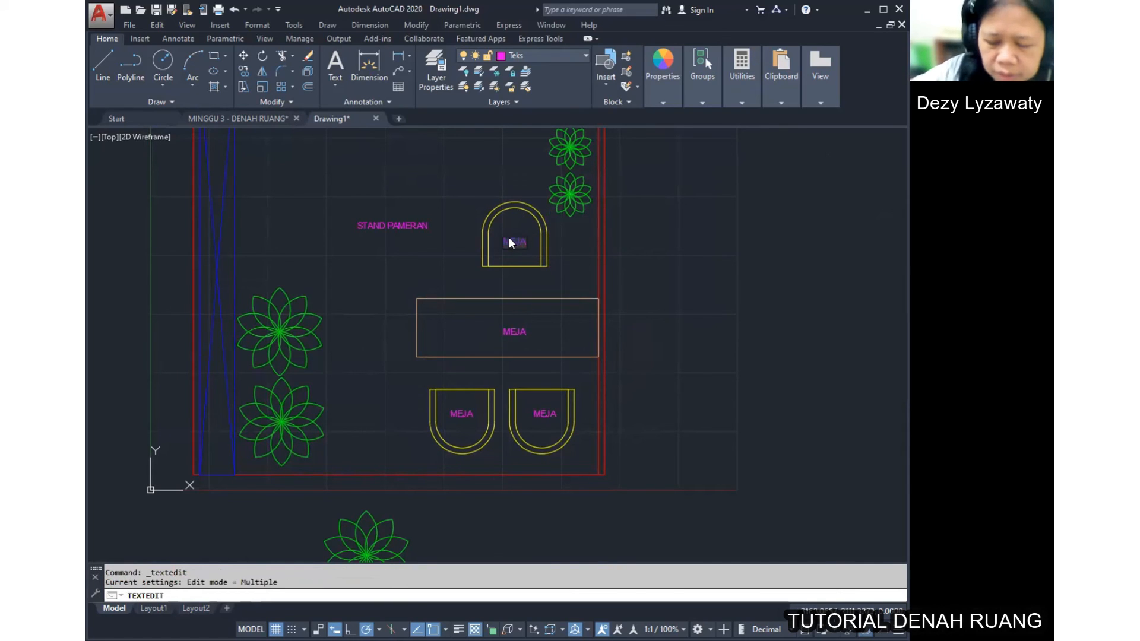
pyautogui.write('KURSI')
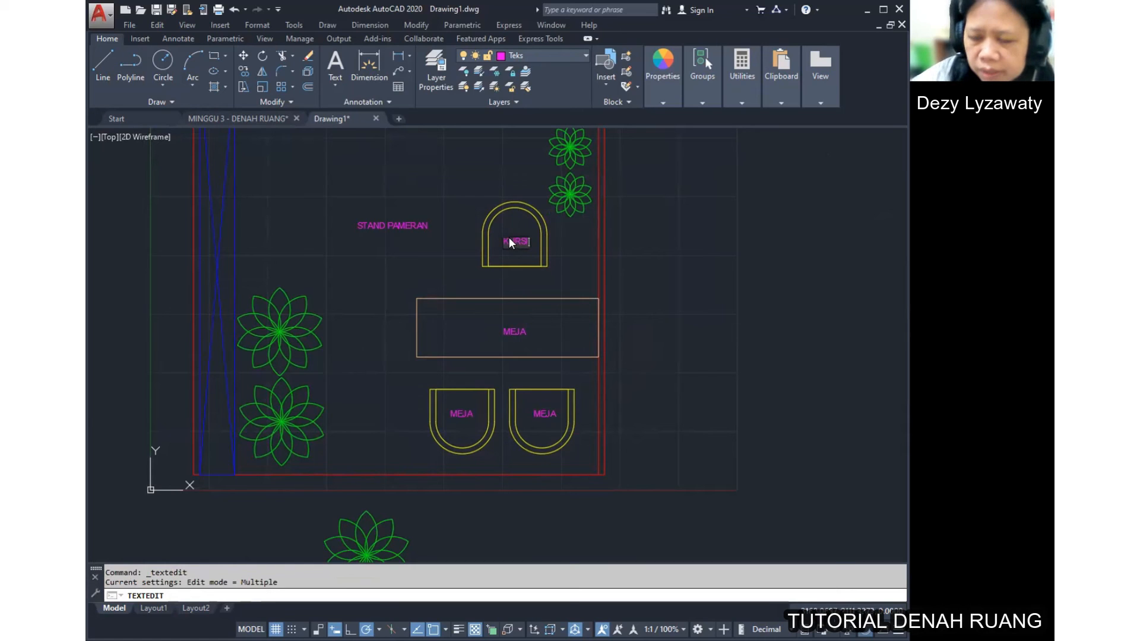
pyautogui.click(782, 186)
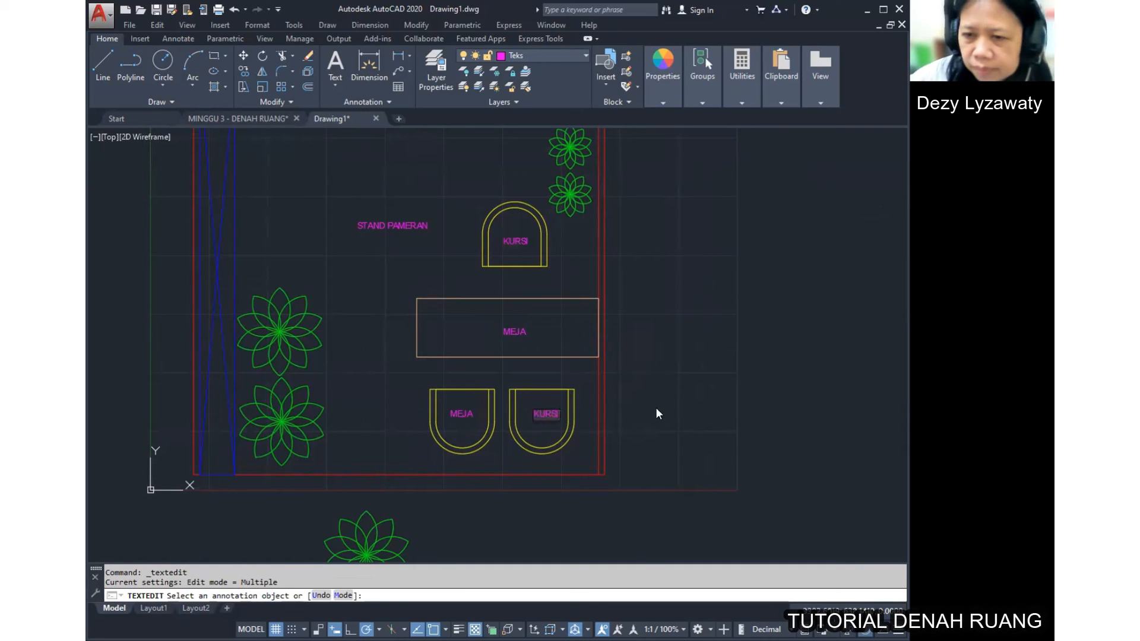
pyautogui.click(471, 411)
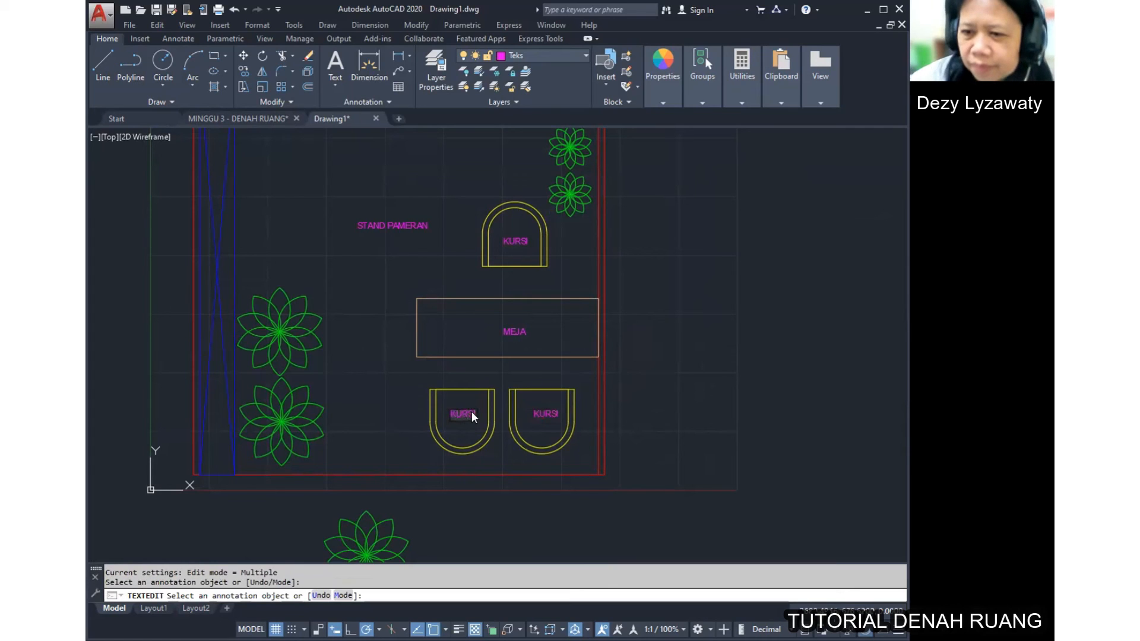
pyautogui.press('Escape')
pyautogui.scroll(-4, 636, 331)
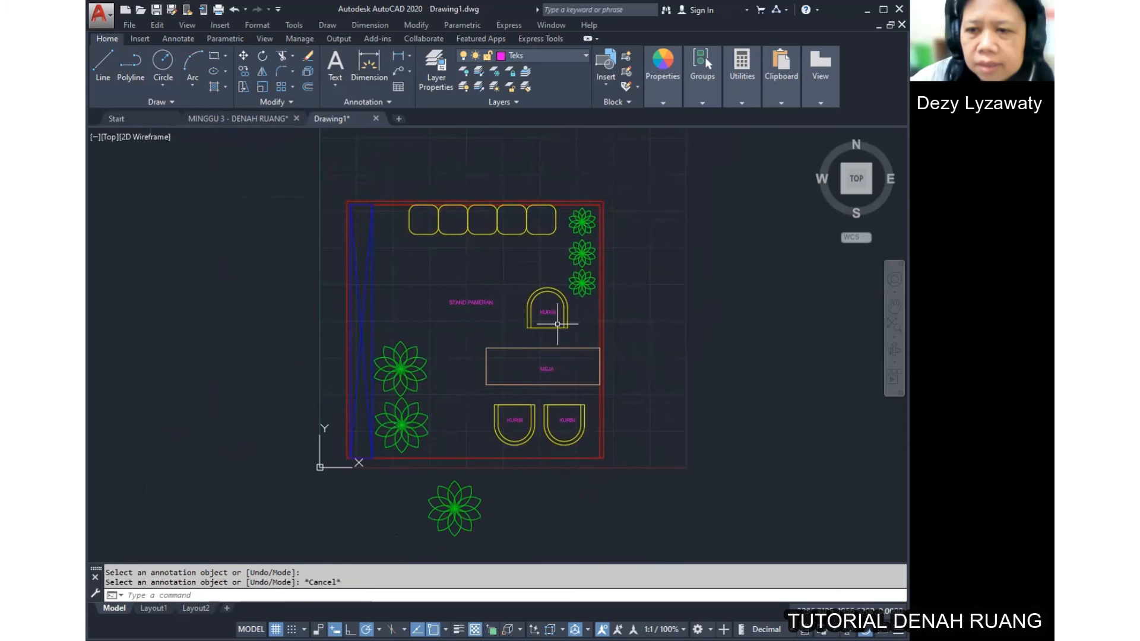
# Step: Copy the KURSI label from the chair above the table into the middle stool of the row and into the cabinet
pyautogui.click(406, 26)
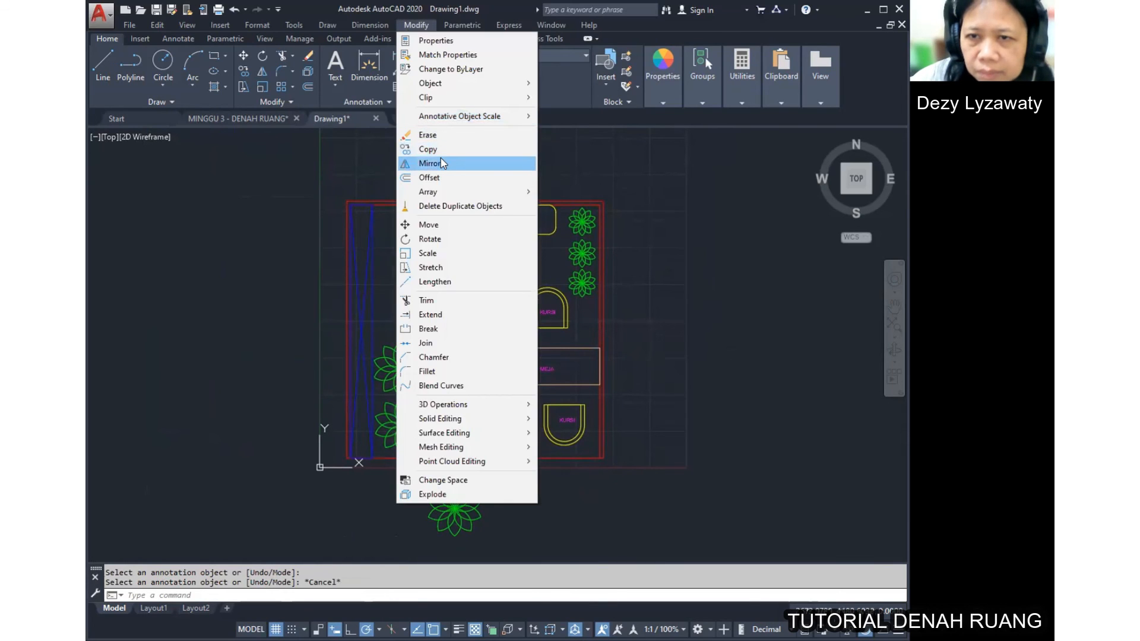
pyautogui.click(442, 150)
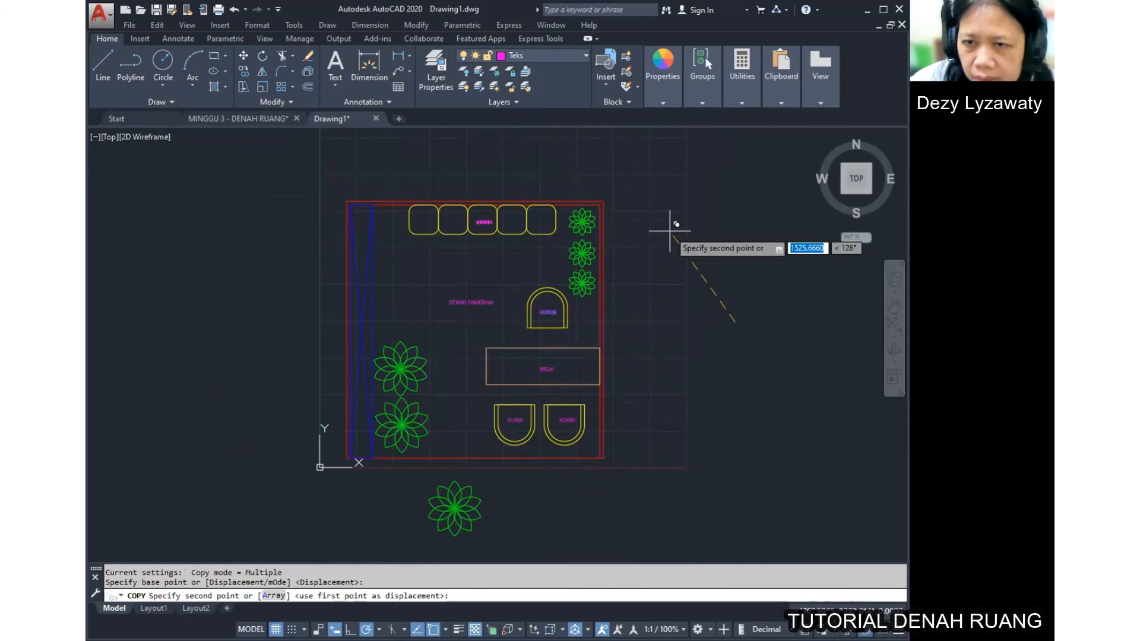
pyautogui.click(670, 231)
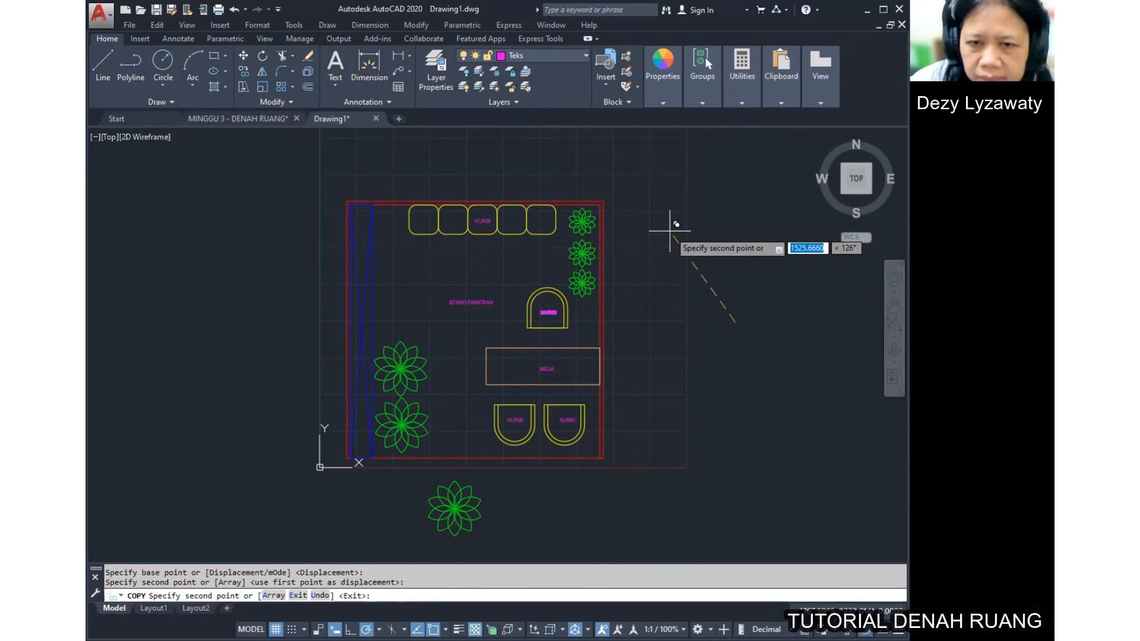
pyautogui.scroll(6, 335, 337)
pyautogui.press('Escape')
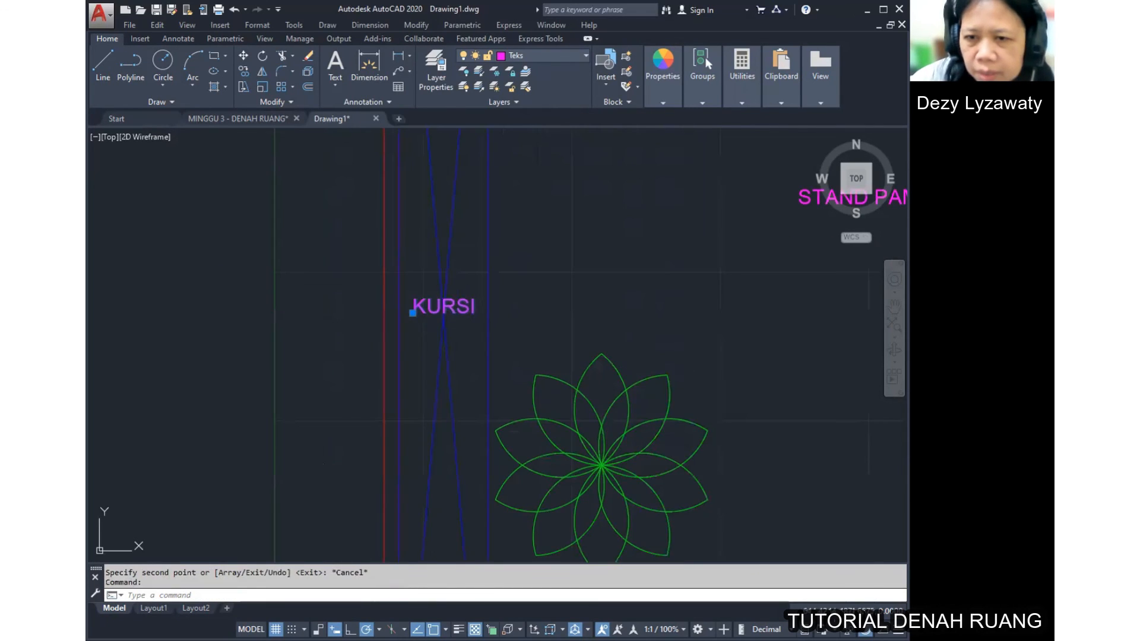
# Step: Change the copied label in the cabinet to LEMARI and center it across the cabinet's width
pyautogui.doubleClick(445, 307)
pyautogui.write('LE')
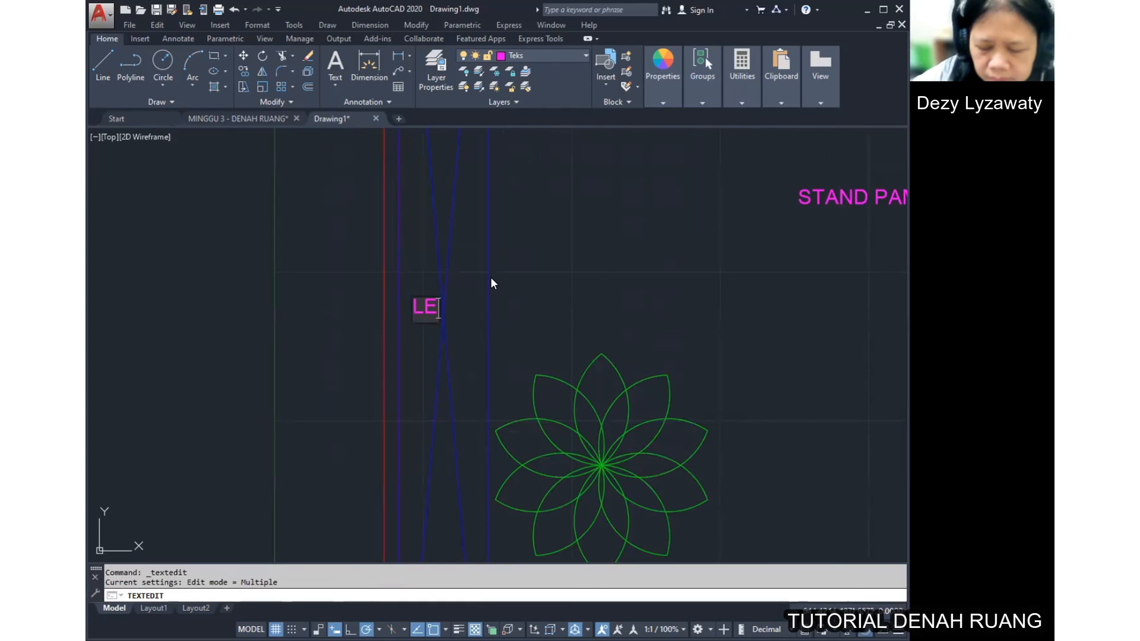
pyautogui.write('MARI')
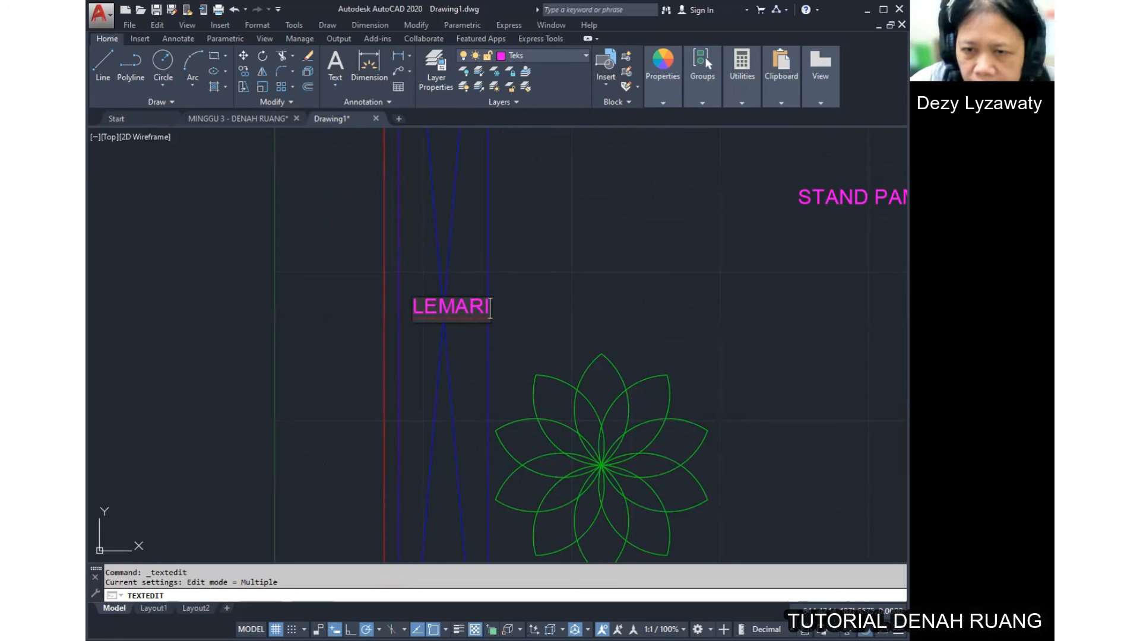
pyautogui.moveTo(540, 282); pyautogui.dragTo(499, 293, button='middle')
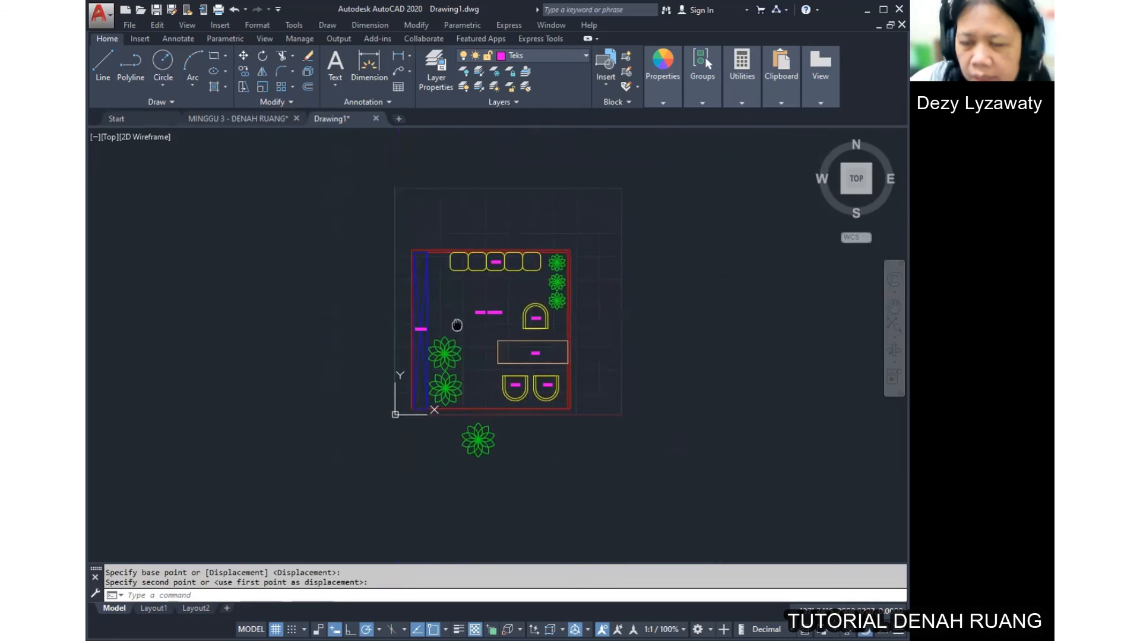
pyautogui.scroll(2, 491, 322)
pyautogui.scroll(2, 499, 293)
pyautogui.scroll(-2, 464, 303)
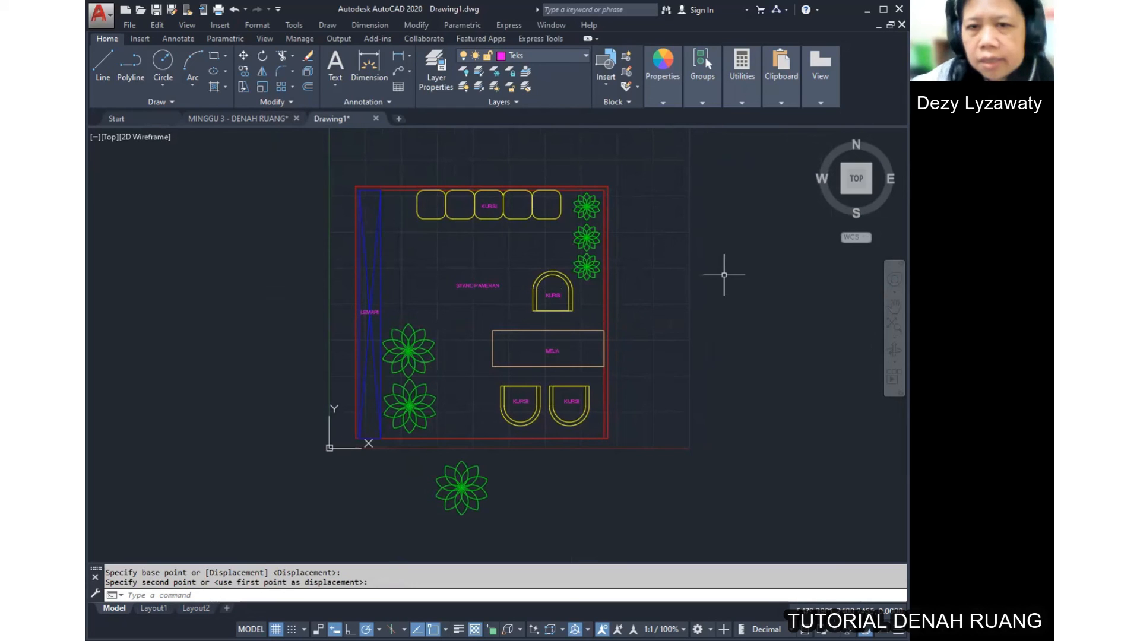
# Step: Save the drawing as MINGGU 3 - NAMA MAHASISWA in the 02 MINGGU 2 - TOOLS folder, in AutoCAD 2018 Drawing format
pyautogui.click(133, 27)
pyautogui.click(157, 178)
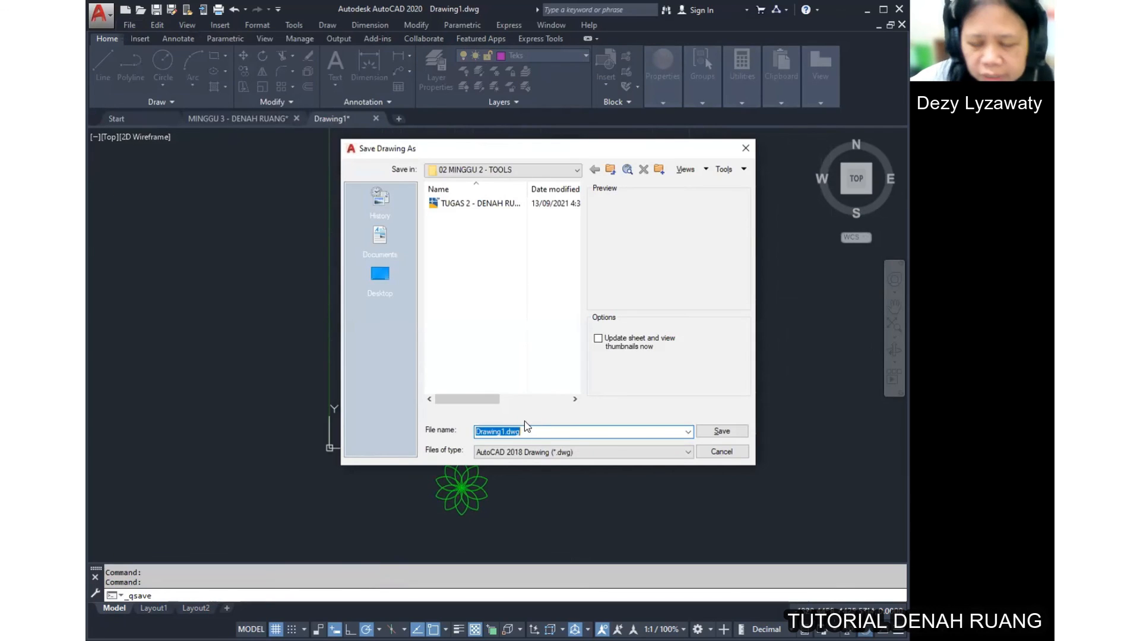
pyautogui.write('MINGGU')
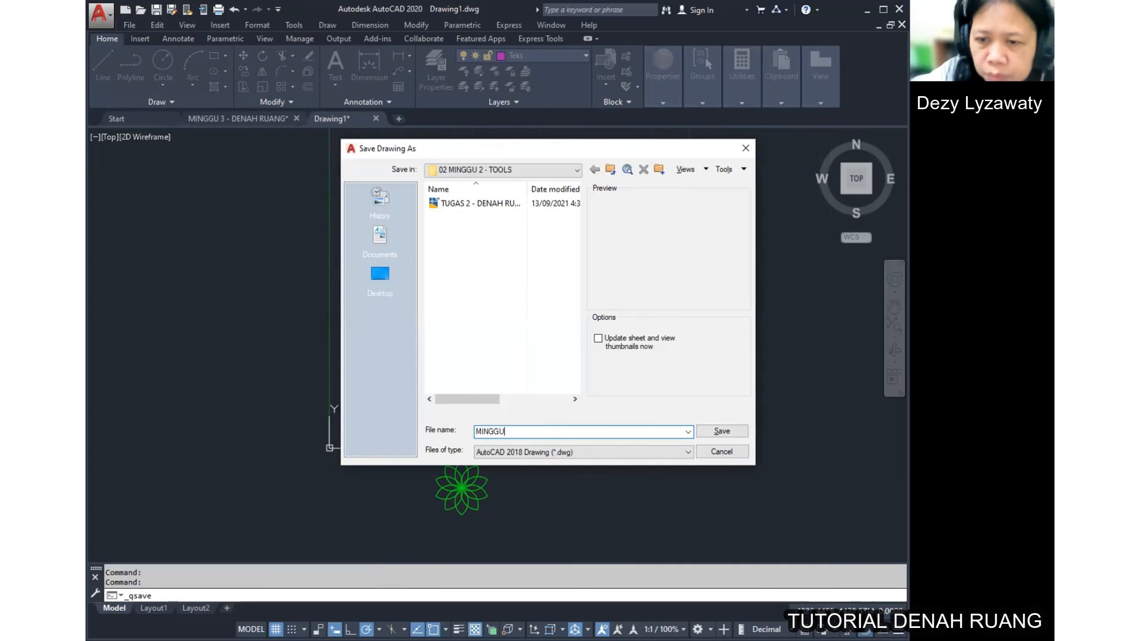
pyautogui.write(' 3')
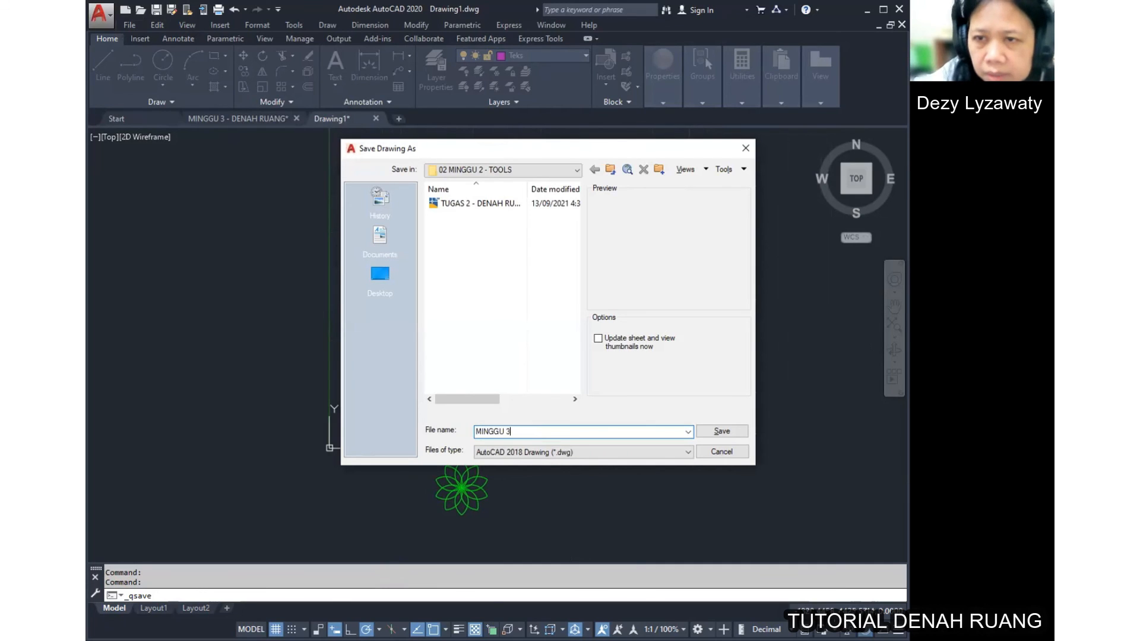
pyautogui.write(' - N')
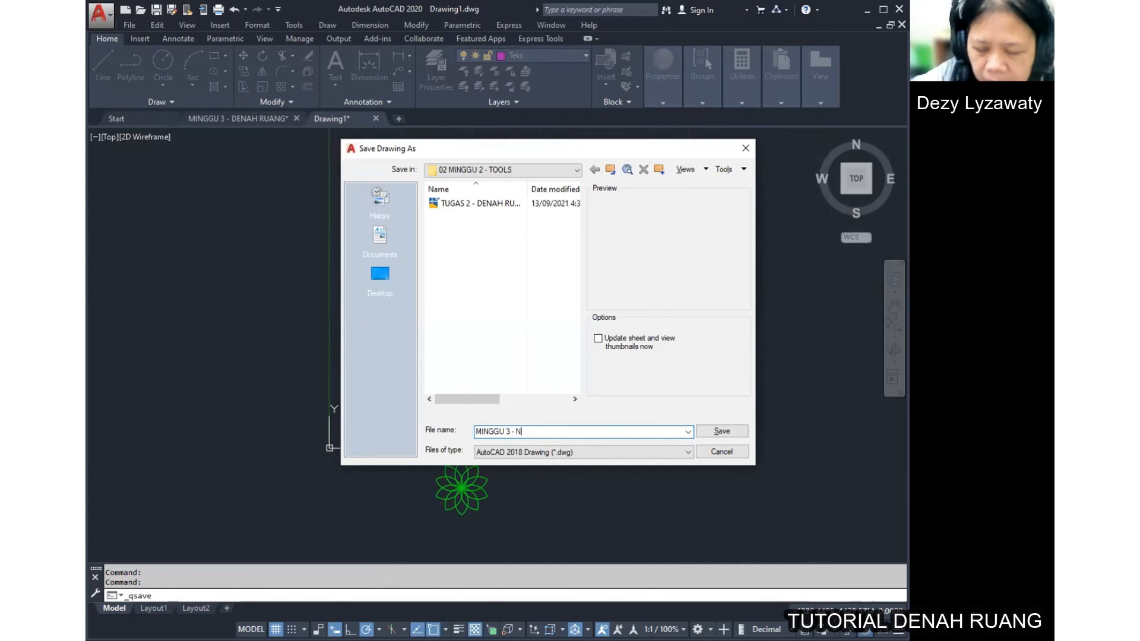
pyautogui.write('AMA MAHAS')
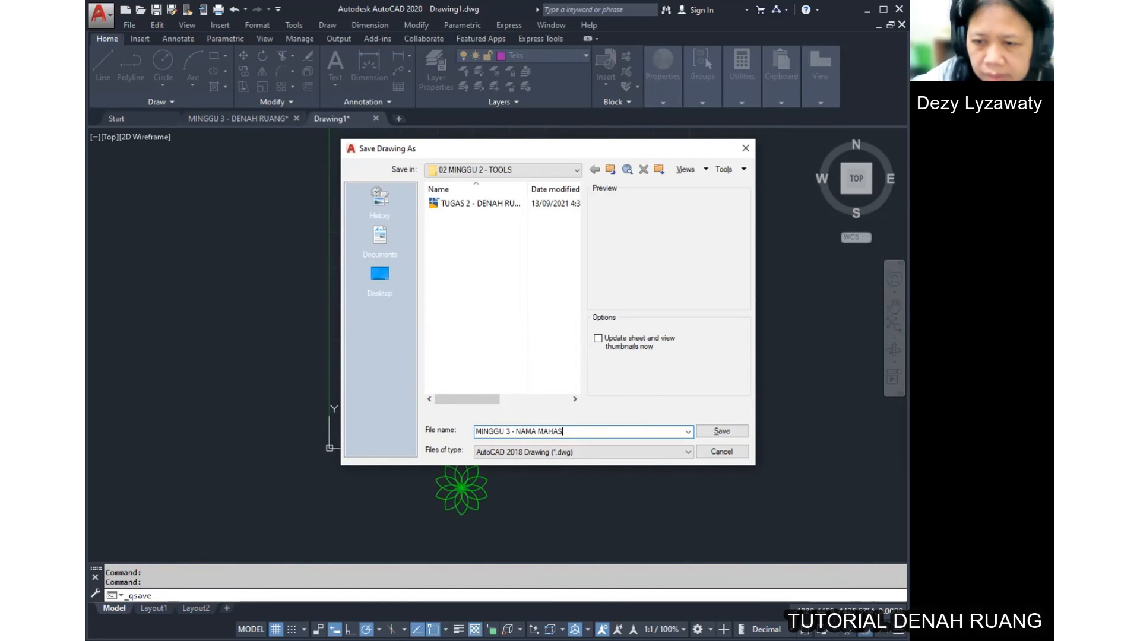
pyautogui.write('ISWA')
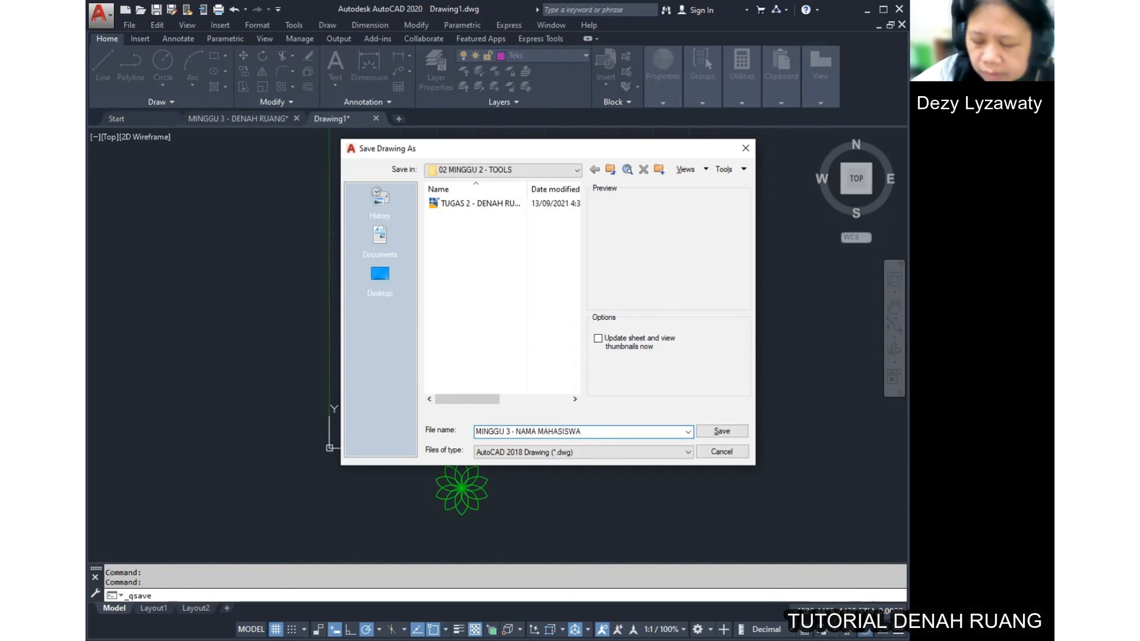
pyautogui.hotkey('ctrl', 'a')
pyautogui.press('Return')
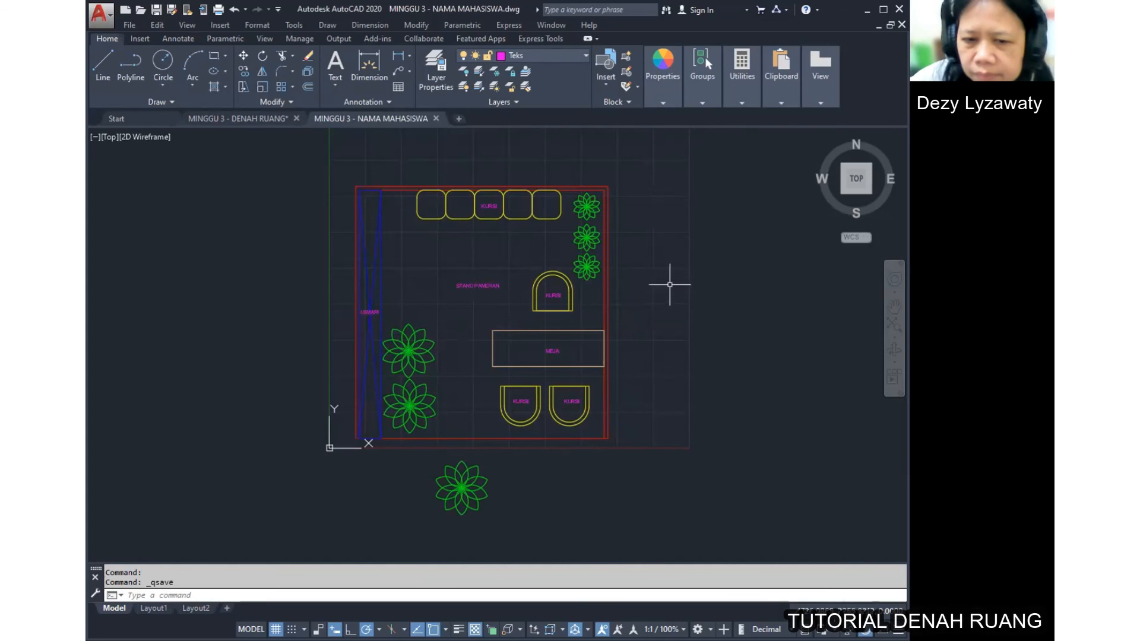